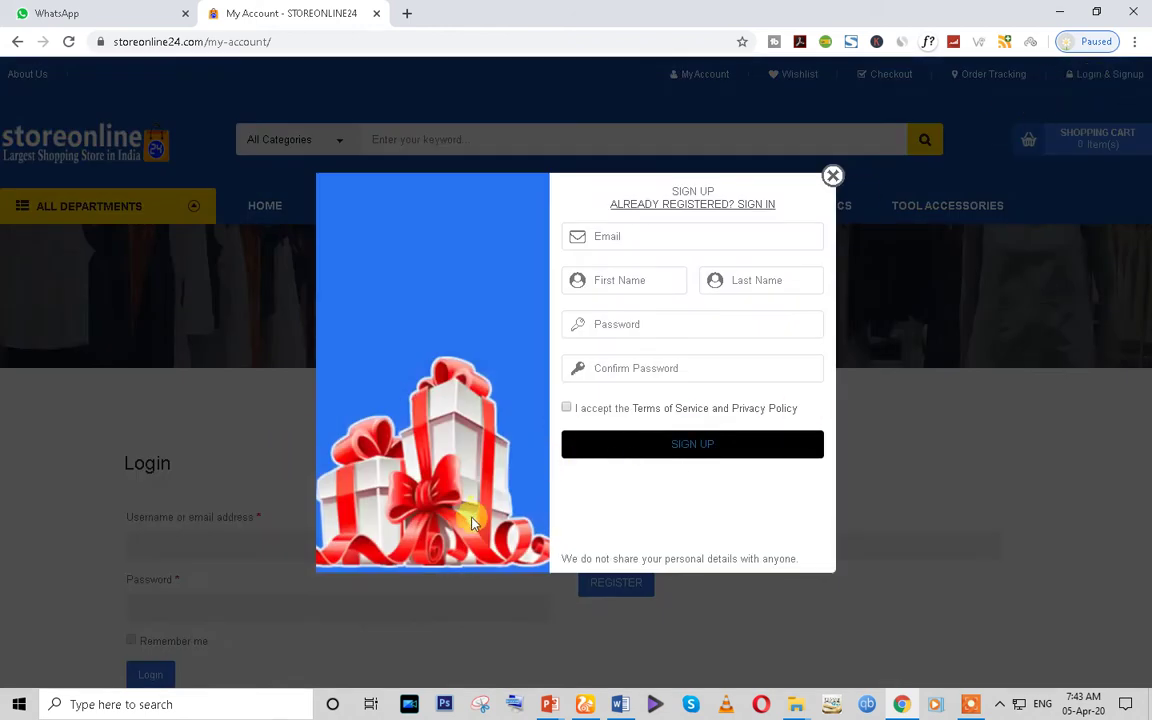
Dismiss the sign-up popup on the My Account page and open the Order Tracking page
{"action": "left_click", "coordinate": [689, 206]}
{"action": "left_click", "coordinate": [680, 206]}
{"action": "left_click", "coordinate": [832, 176]}
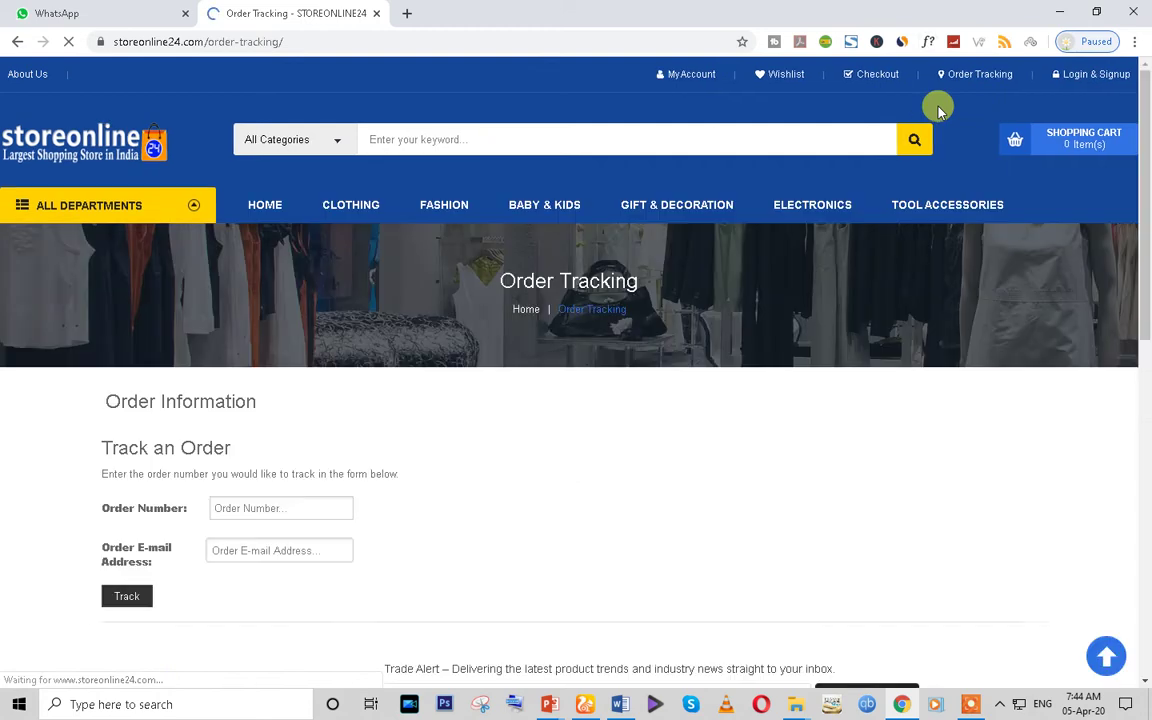
Examine the order tracking form and expand the store's list of all departments
{"action": "scroll", "coordinate": [249, 419], "scroll_direction": "down", "scroll_amount": 1}
{"action": "left_click", "coordinate": [250, 462]}
{"action": "left_click", "coordinate": [228, 425]}
{"action": "scroll", "coordinate": [743, 450], "scroll_direction": "up", "scroll_amount": 1}
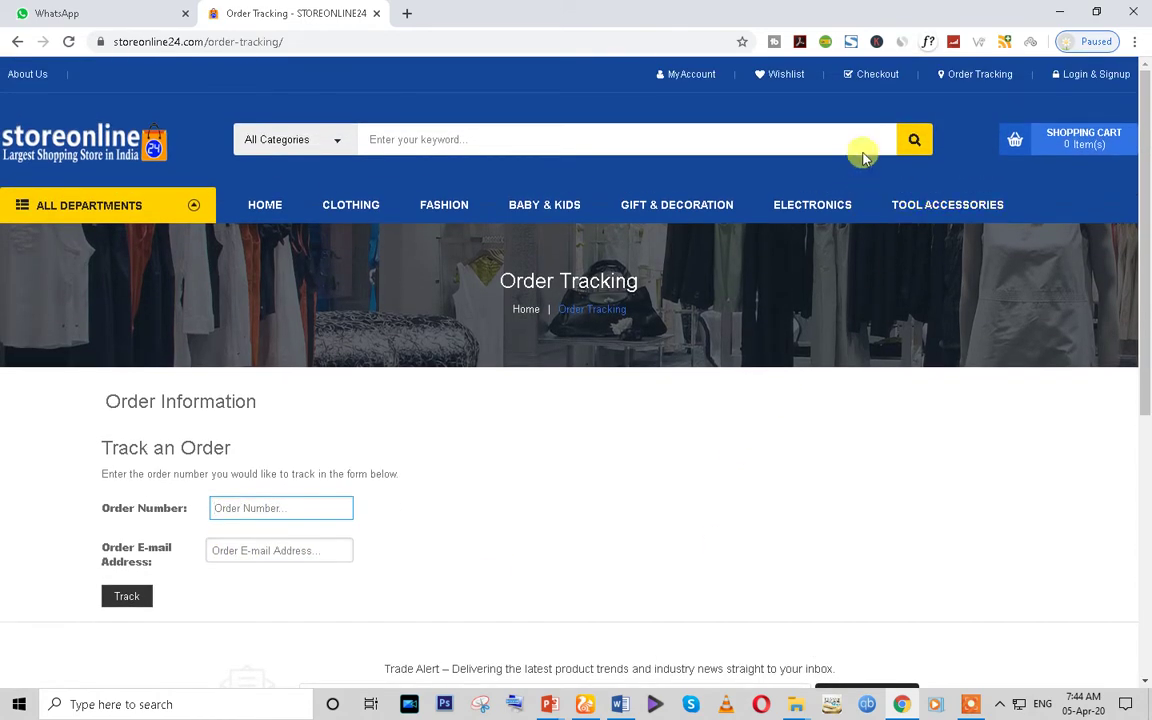
{"action": "mouse_move", "coordinate": [1080, 148]}
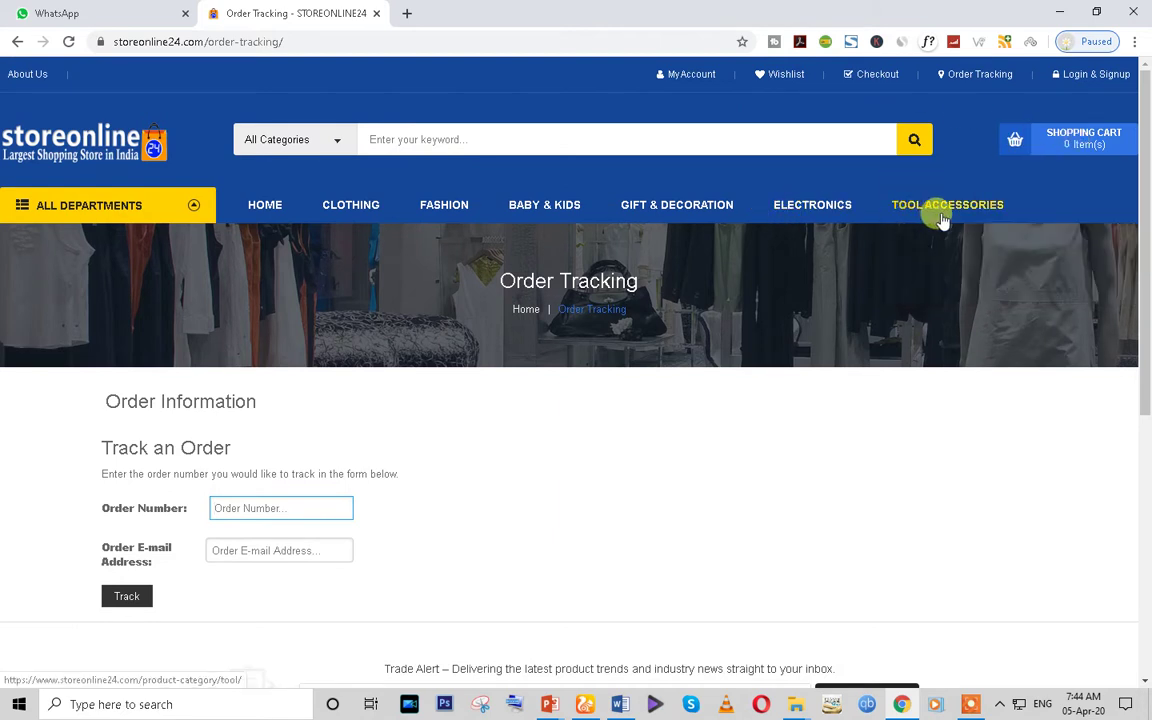
{"action": "left_click", "coordinate": [152, 207]}
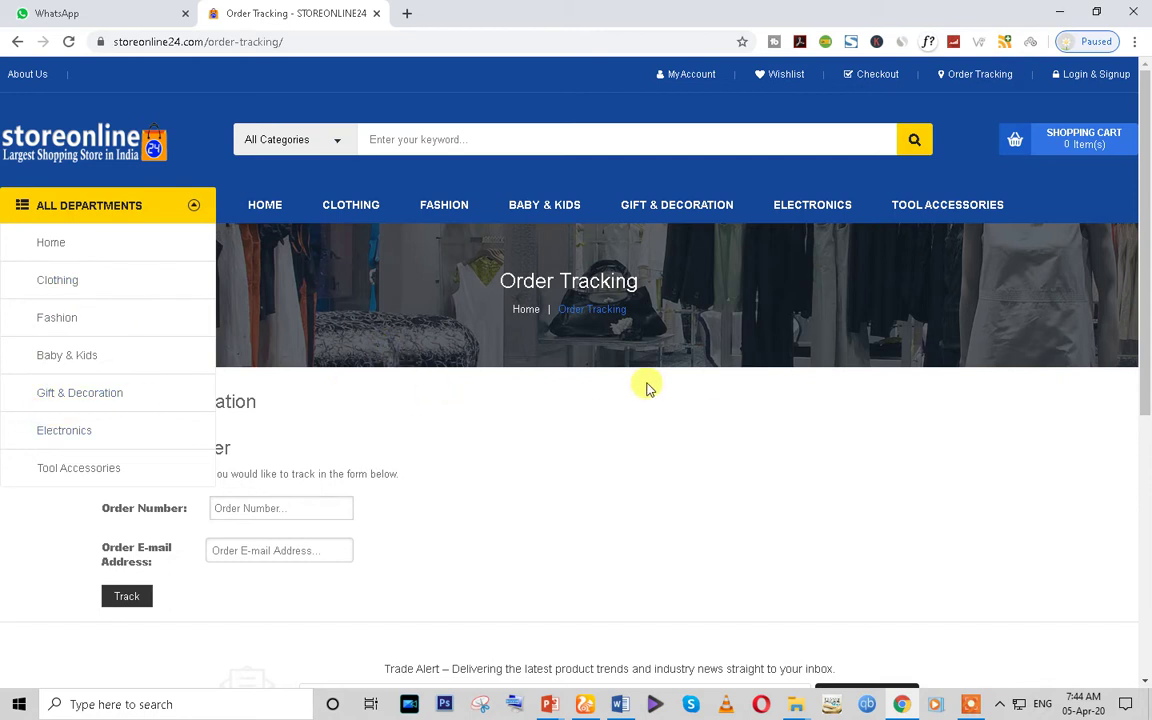
Open the store's WordPress admin login page at storeonline24.com/wp-admin
{"action": "left_click", "coordinate": [263, 43]}
{"action": "left_click_drag", "start_coordinate": [343, 42], "coordinate": [255, 47]}
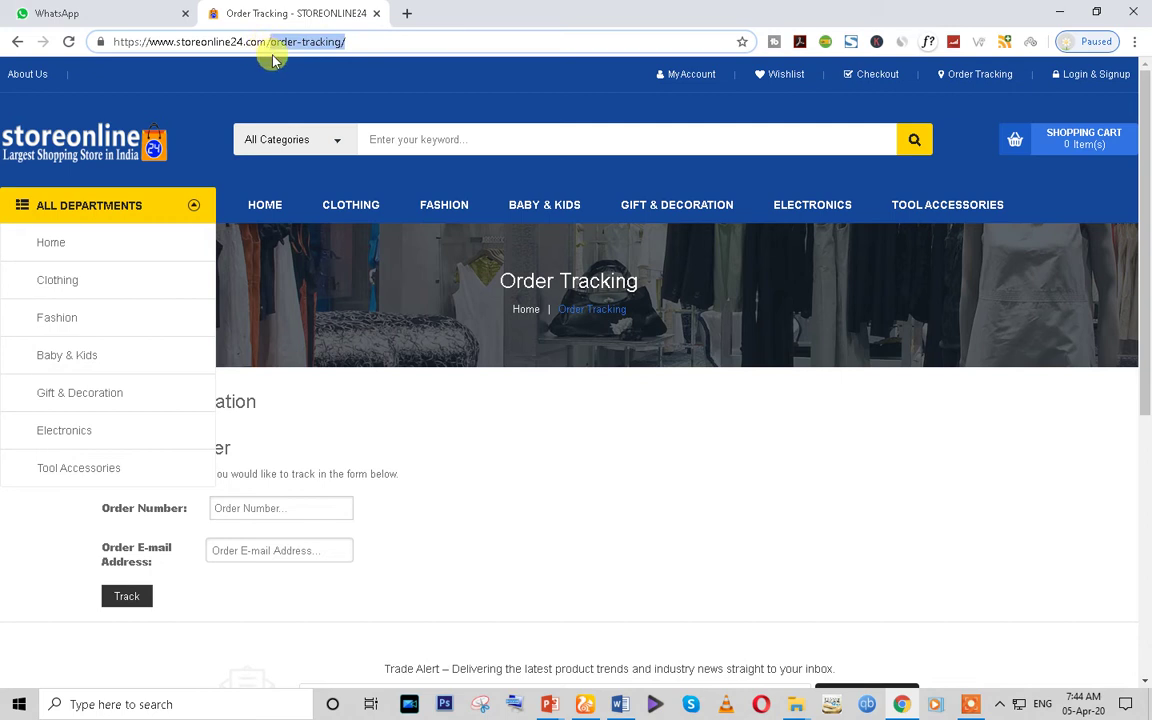
{"action": "type", "text": "/wp-adm"}
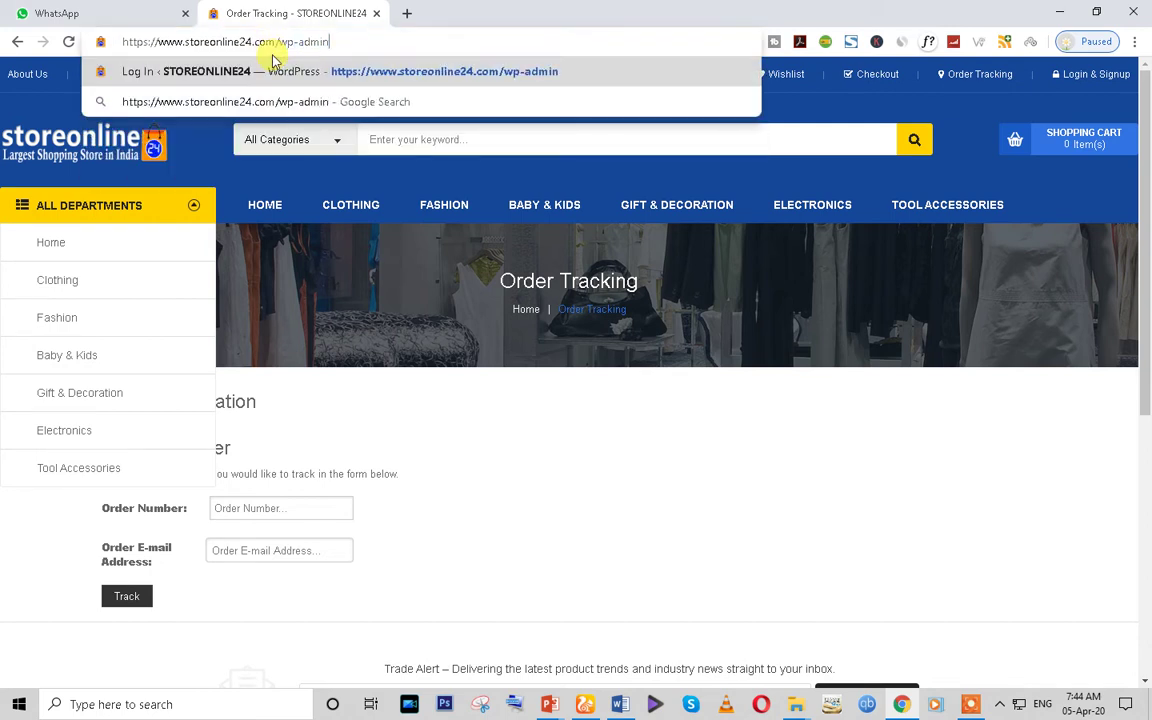
{"action": "key", "text": "Return"}
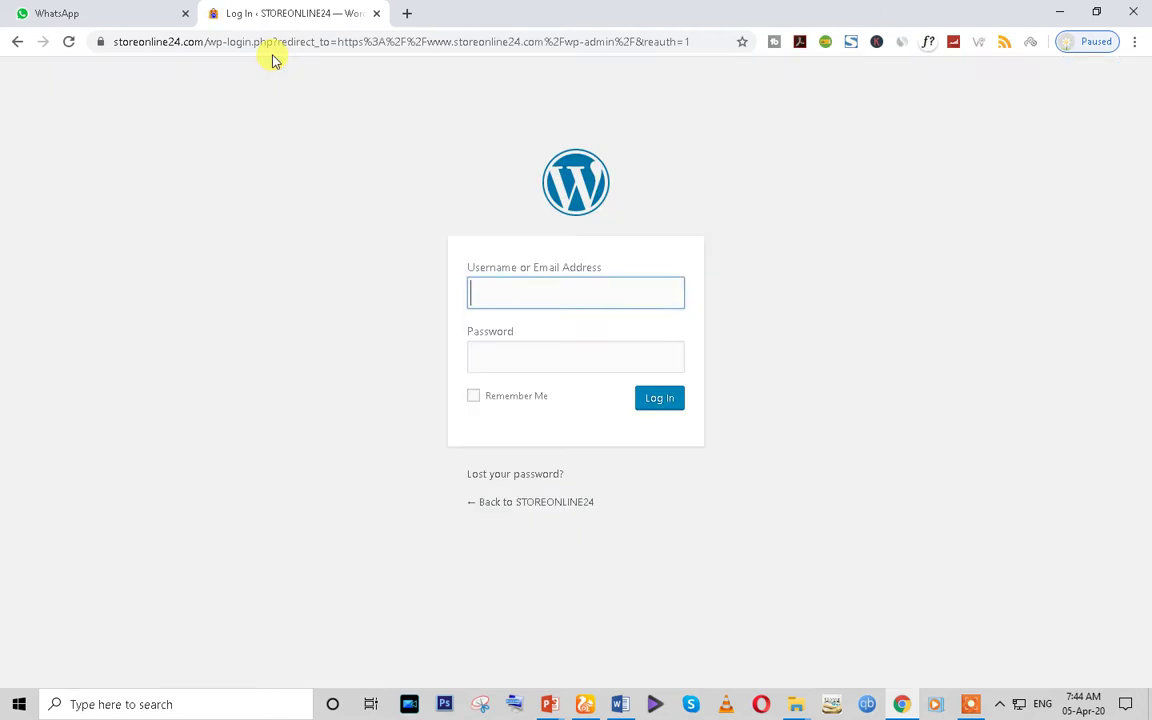
Try to log in to the WordPress admin with the username storeonline24 and the account password
{"action": "type", "text": "s"}
{"action": "left_click", "coordinate": [510, 335]}
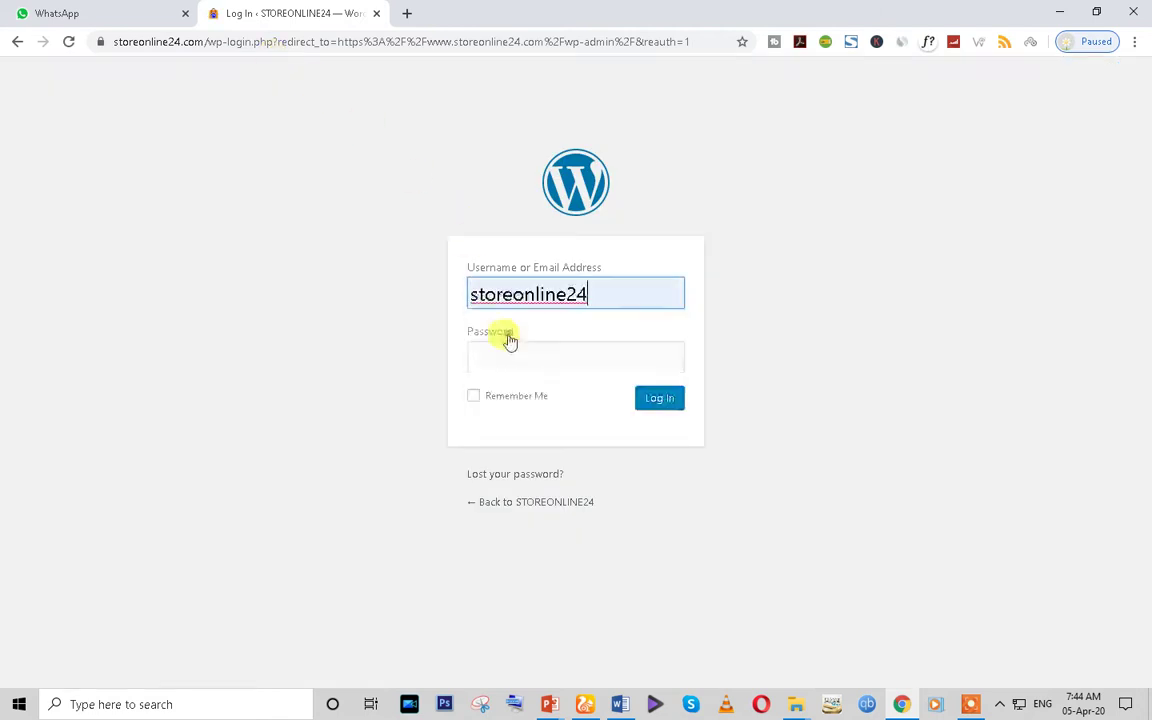
{"action": "left_click", "coordinate": [511, 359]}
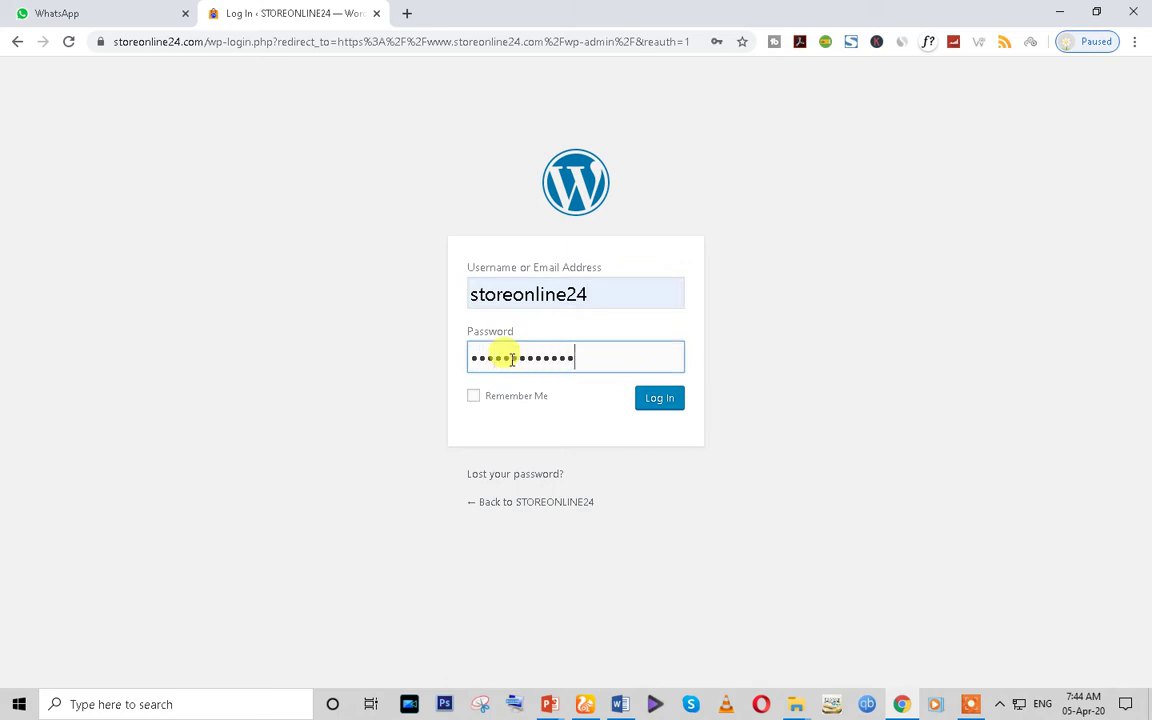
{"action": "left_click", "coordinate": [668, 400]}
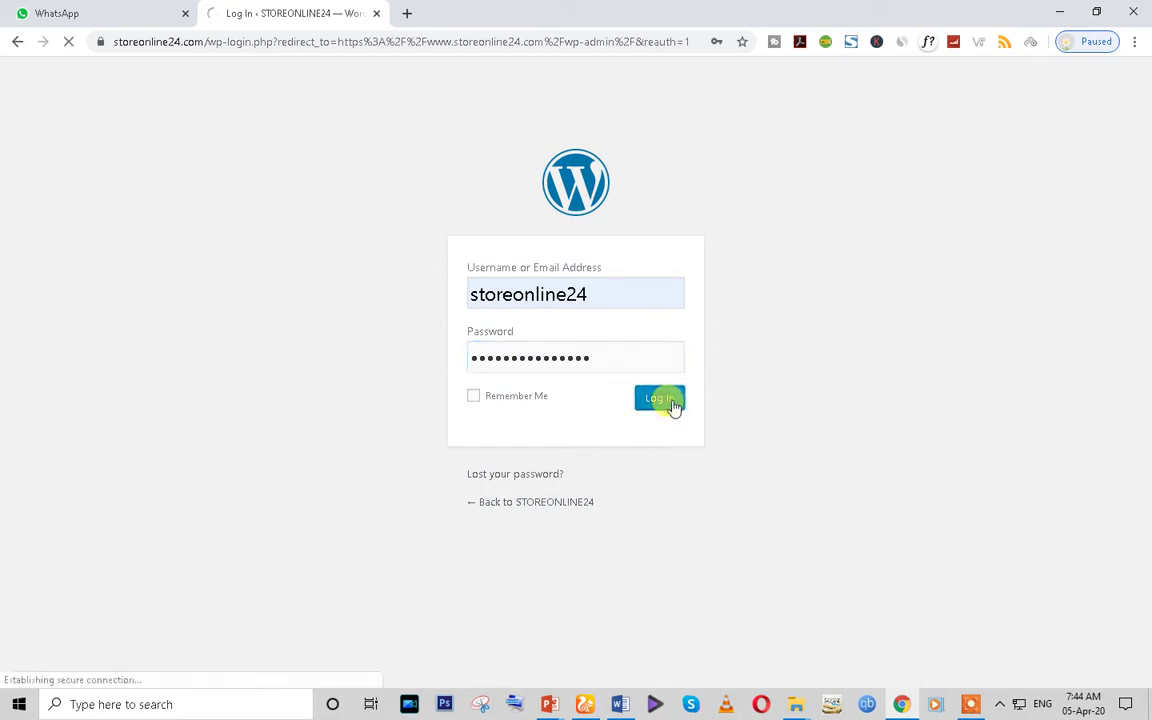
Re-enter the username storeonline24 and the account password, and retry the admin login
{"action": "type", "text": "s"}
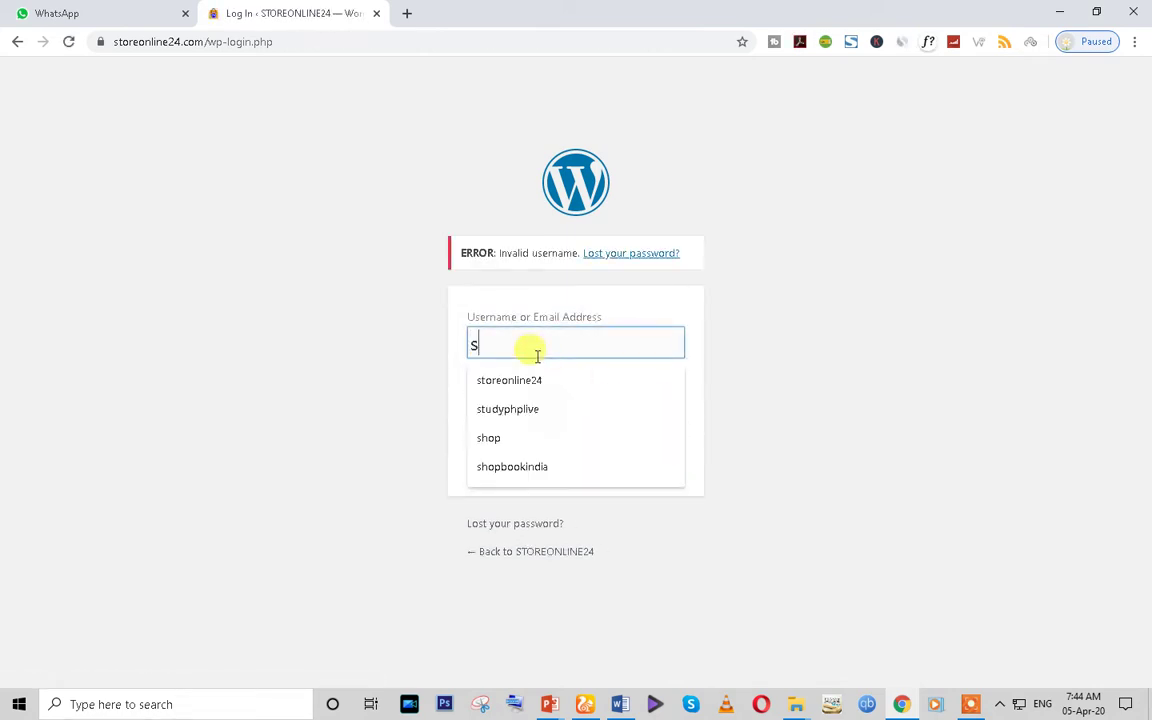
{"action": "left_click", "coordinate": [545, 378]}
{"action": "left_click", "coordinate": [540, 402]}
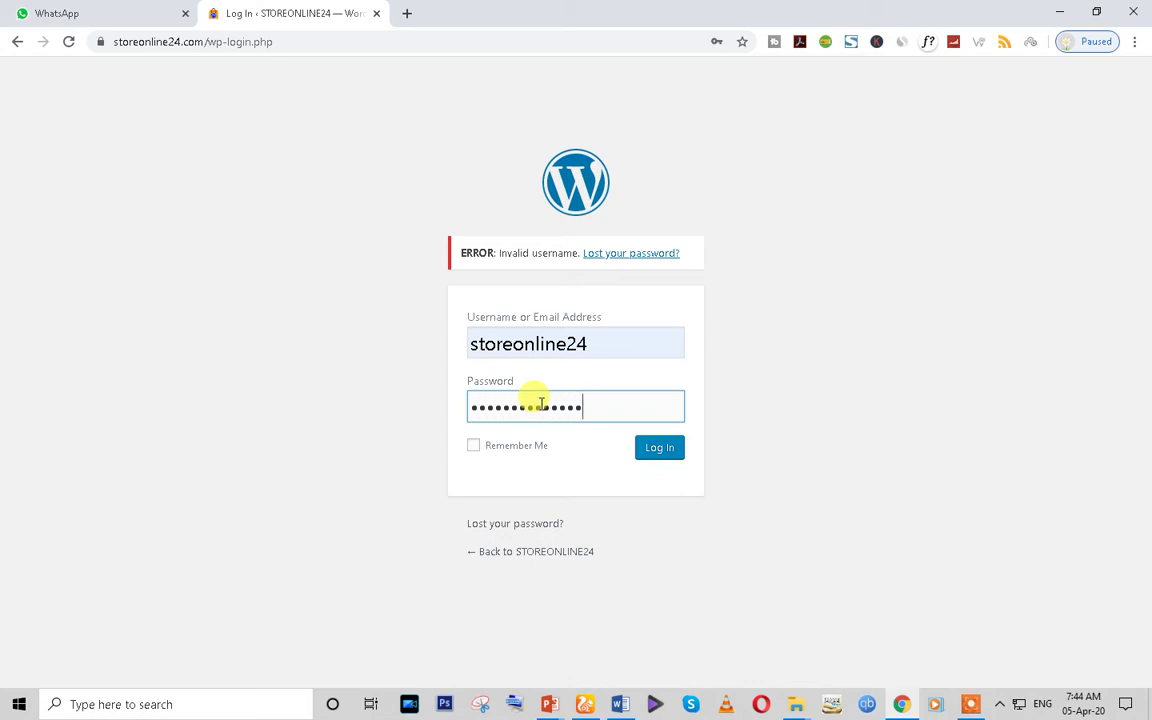
{"action": "left_click", "coordinate": [653, 462]}
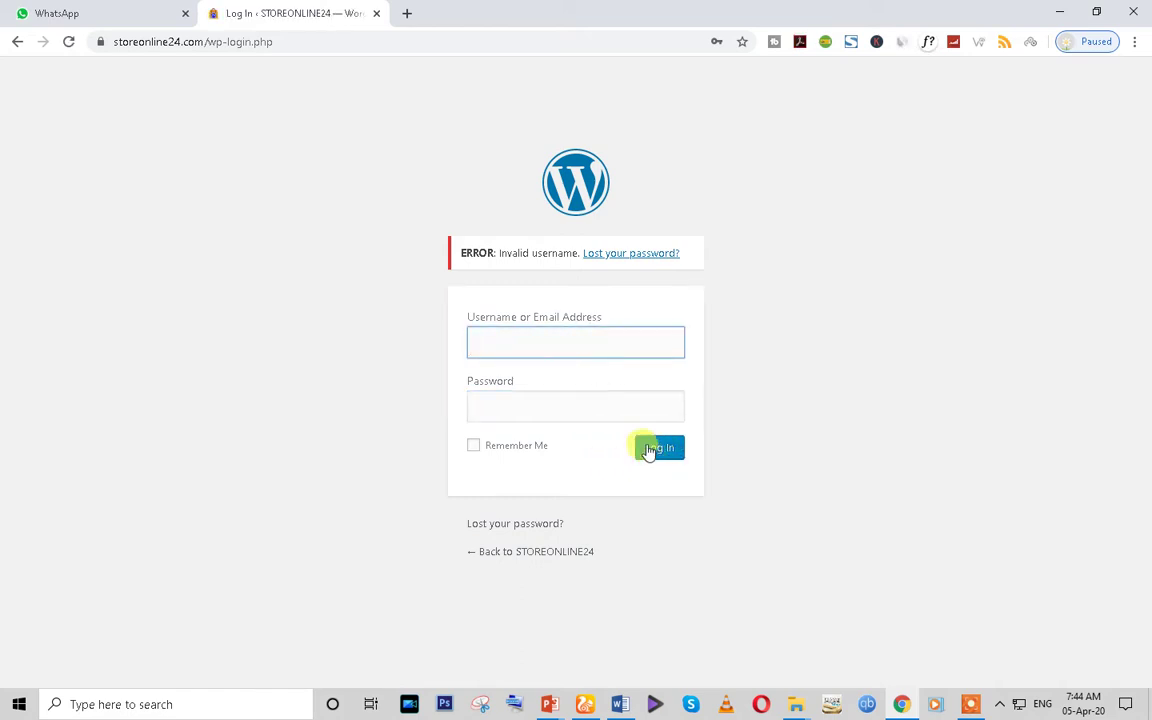
Open a blank browser tab, return to the login form and submit the storeonline24 username with the account password once more
{"action": "left_click", "coordinate": [406, 13]}
{"action": "left_click", "coordinate": [287, 13]}
{"action": "type", "text": "storeonline24"}
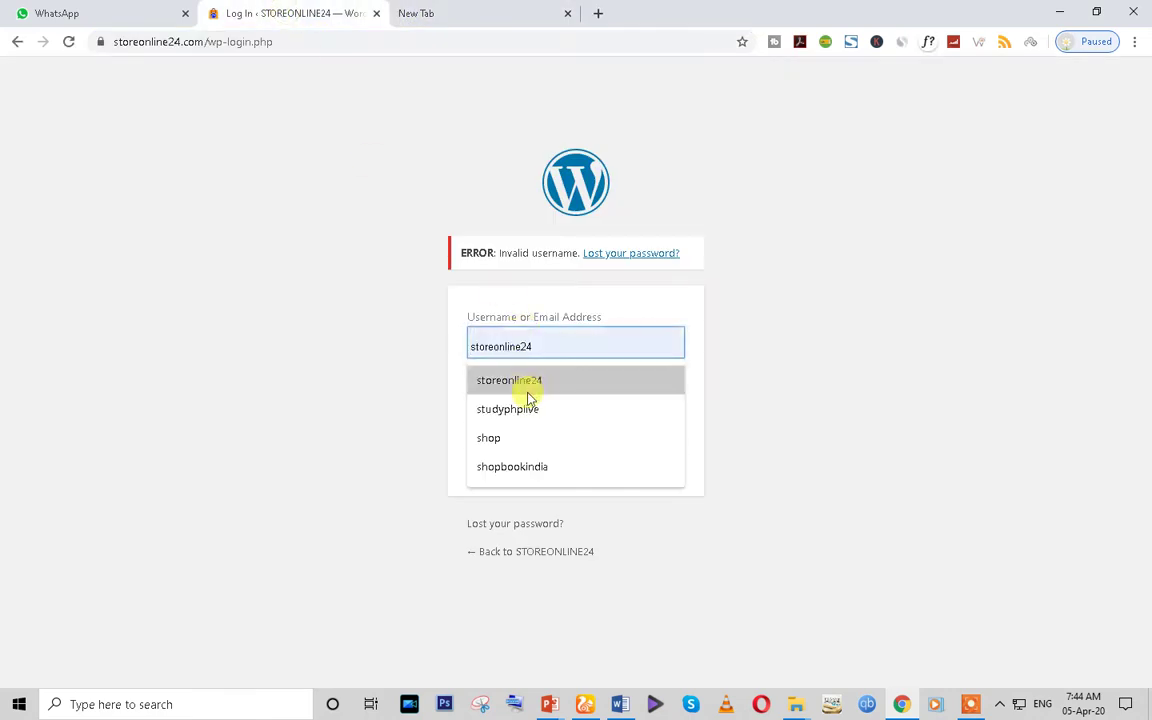
{"action": "left_click", "coordinate": [527, 382]}
{"action": "left_click", "coordinate": [529, 403]}
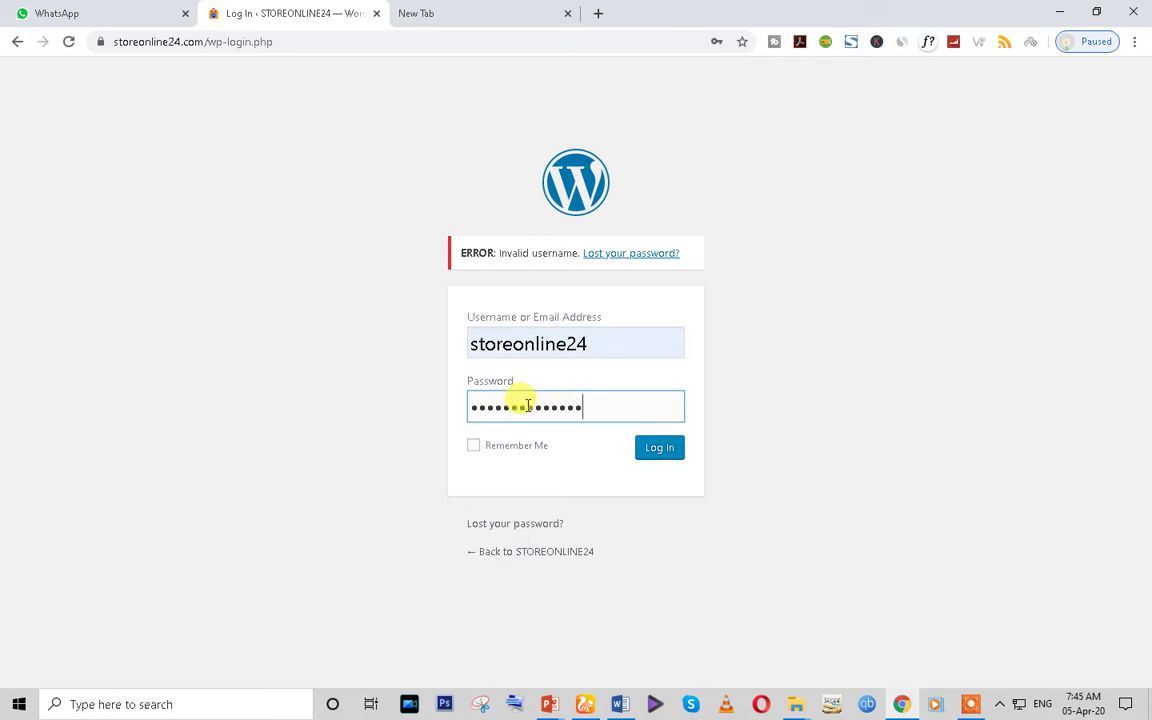
{"action": "left_click", "coordinate": [656, 452]}
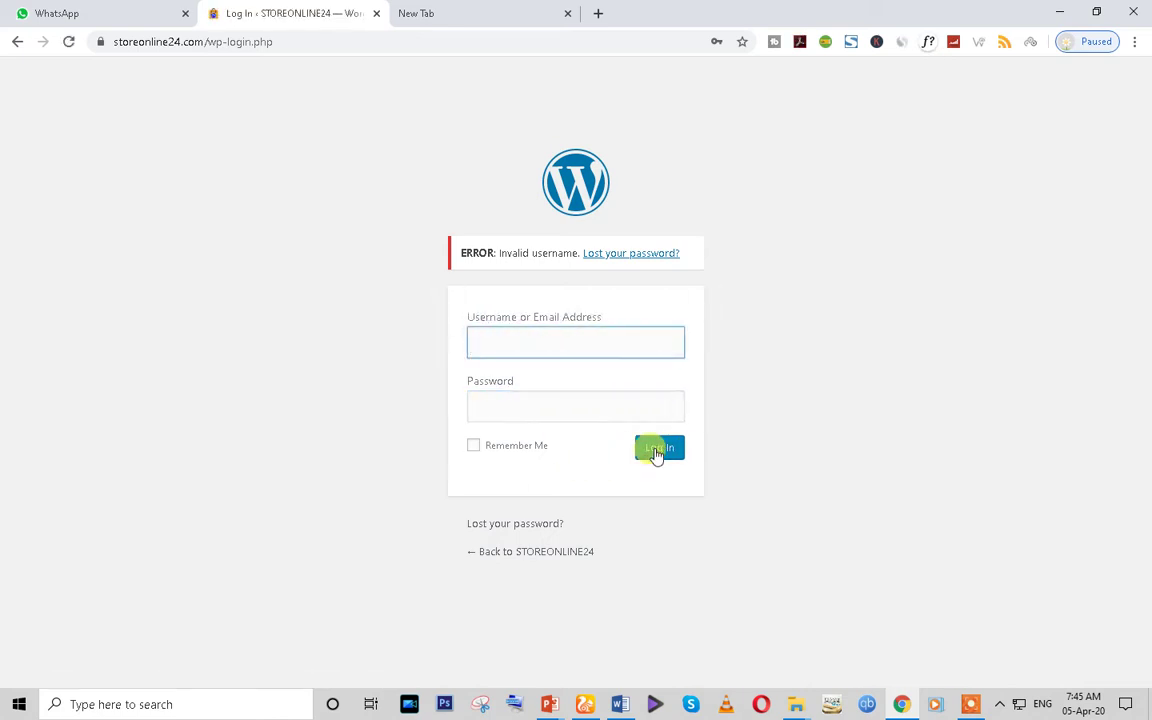
Go back from the login form to the store and view its homepage
{"action": "left_click", "coordinate": [424, 10]}
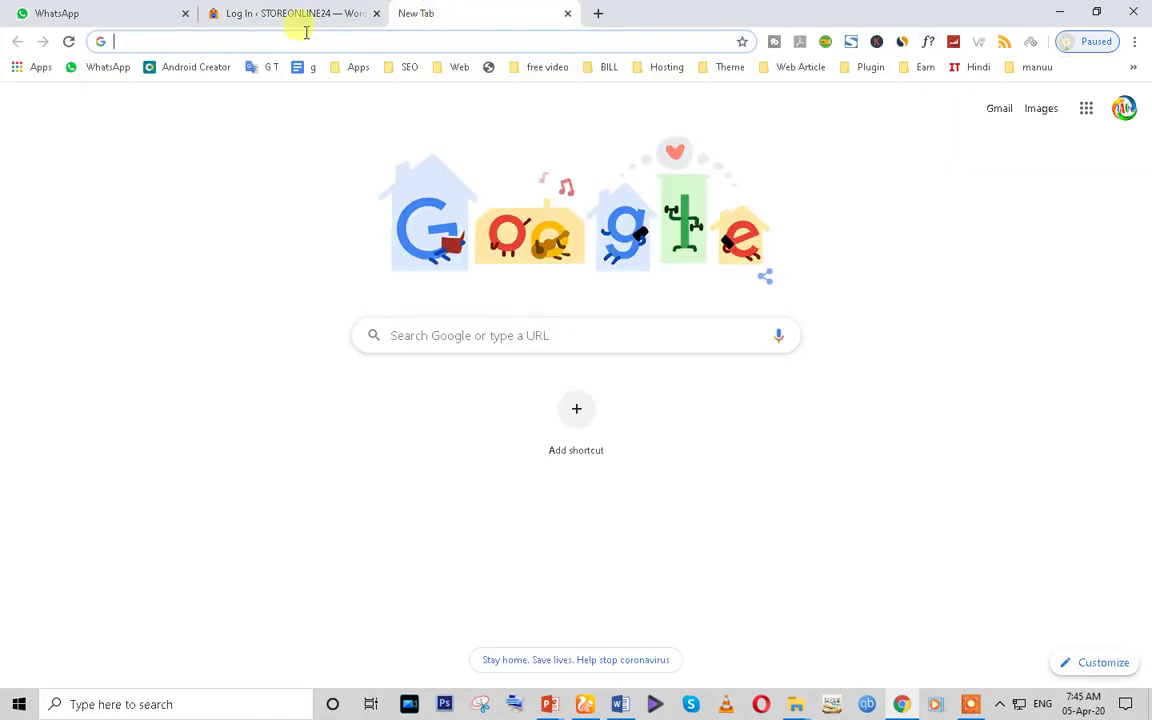
{"action": "left_click", "coordinate": [300, 18]}
{"action": "left_click", "coordinate": [19, 44]}
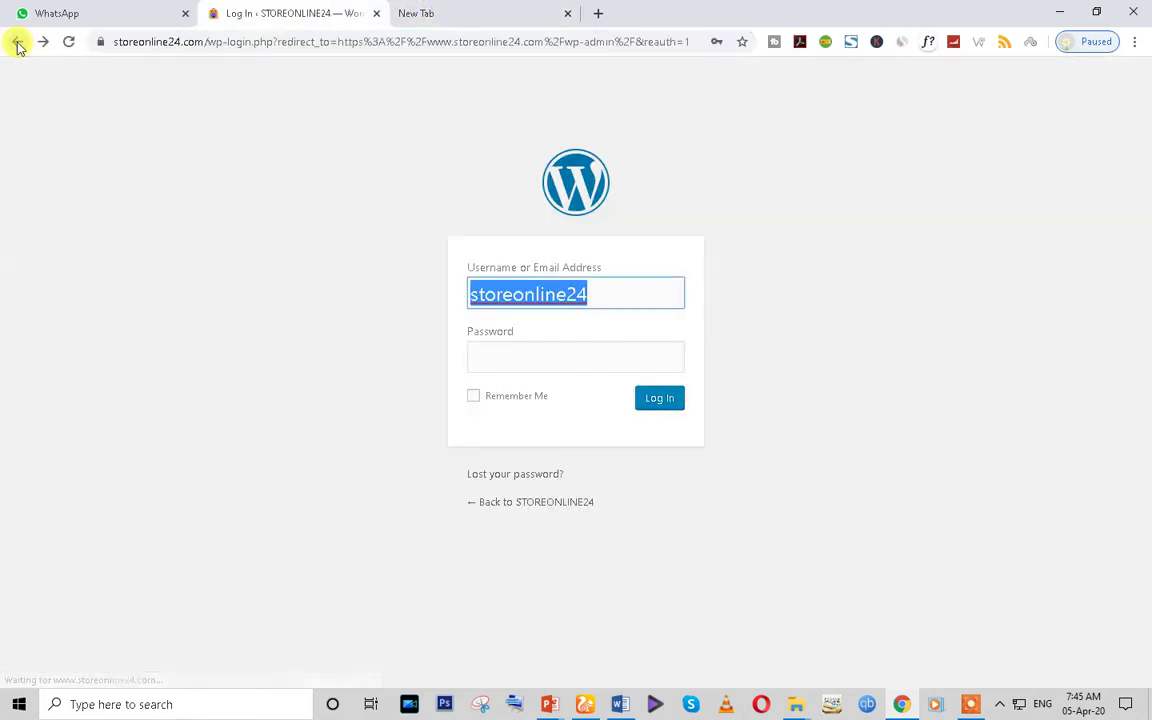
{"action": "left_click", "coordinate": [19, 42]}
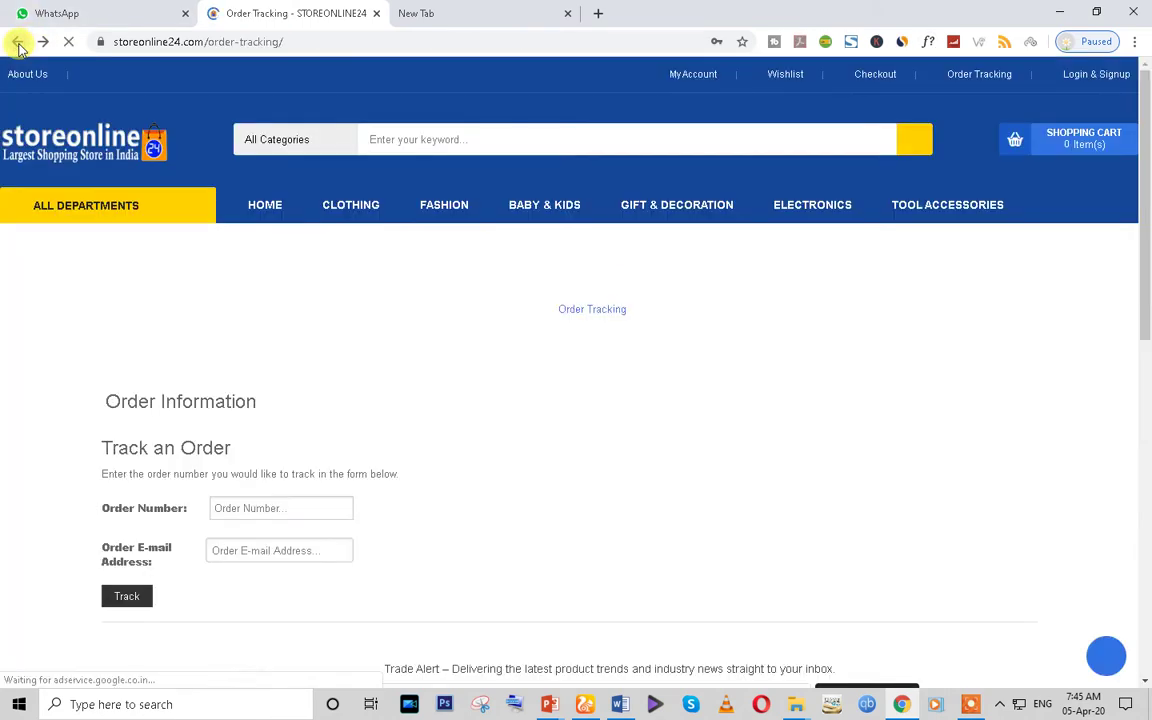
{"action": "left_click", "coordinate": [101, 152]}
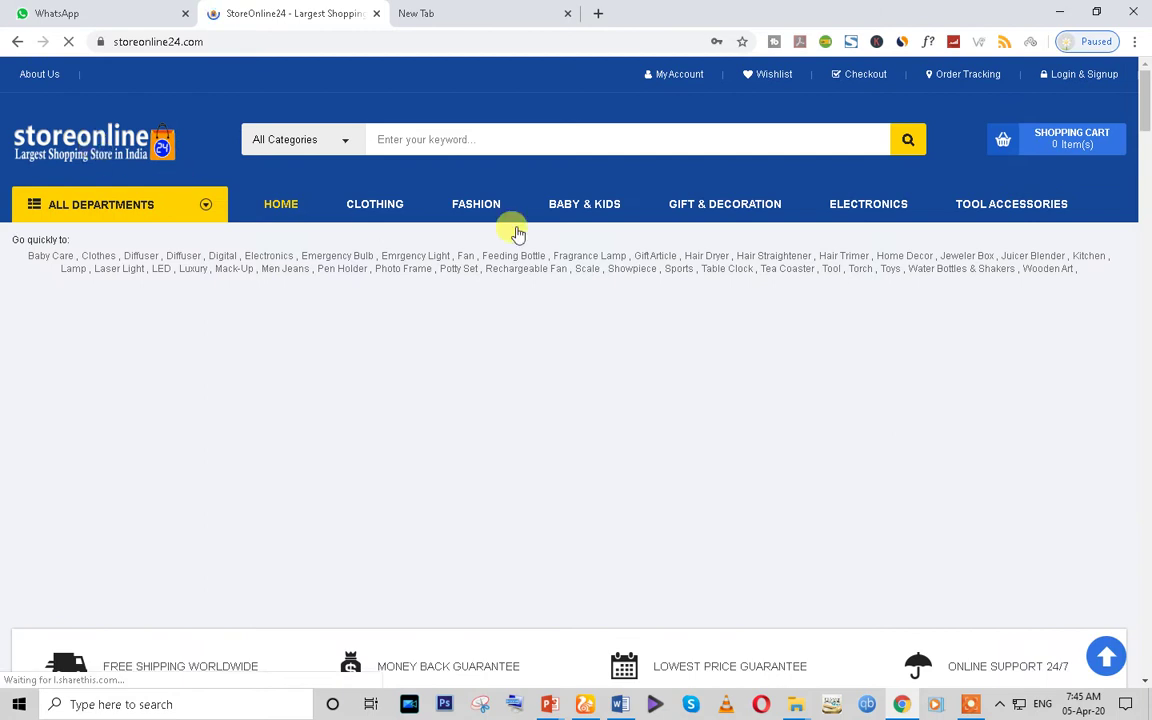
{"action": "scroll", "coordinate": [198, 406], "scroll_direction": "down", "scroll_amount": 4}
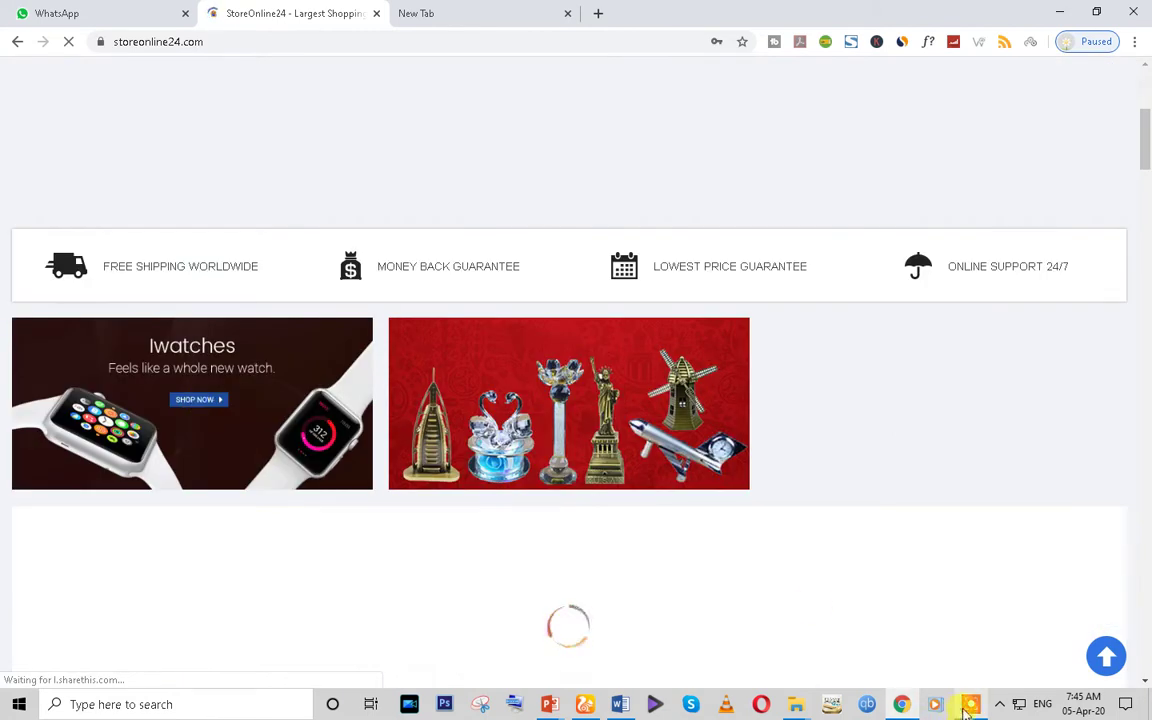
{"action": "left_click", "coordinate": [966, 708]}
{"action": "left_click", "coordinate": [626, 678]}
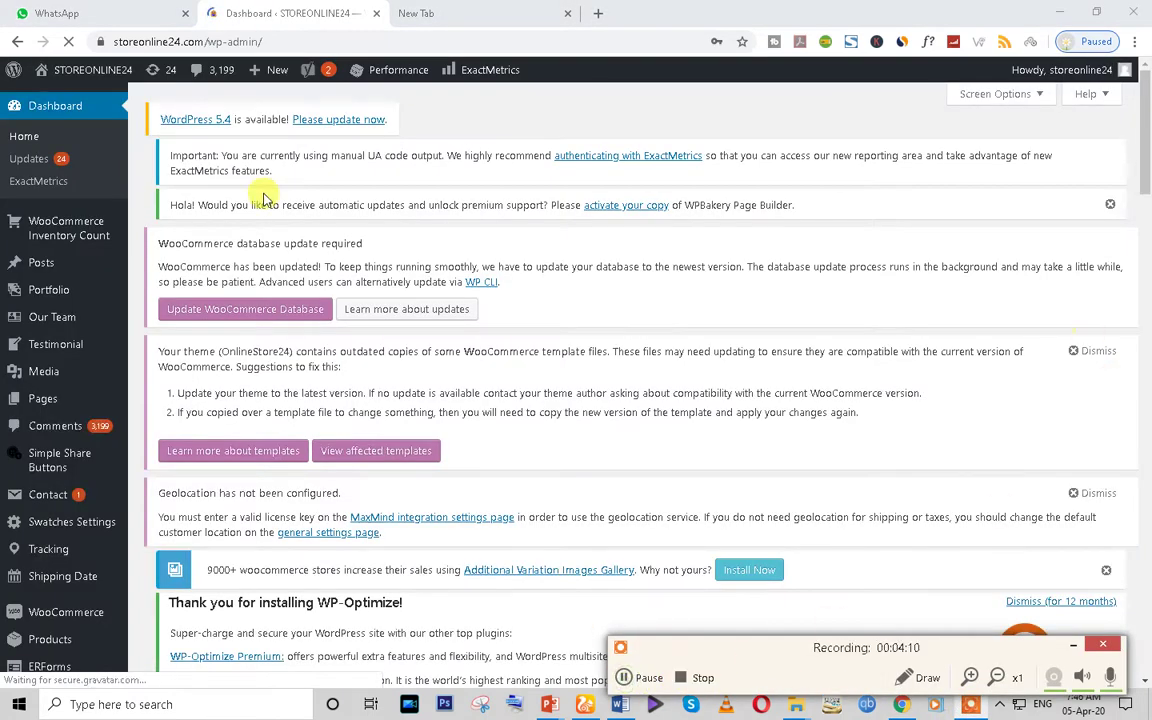
{"action": "left_click", "coordinate": [1073, 645]}
{"action": "left_click", "coordinate": [716, 301]}
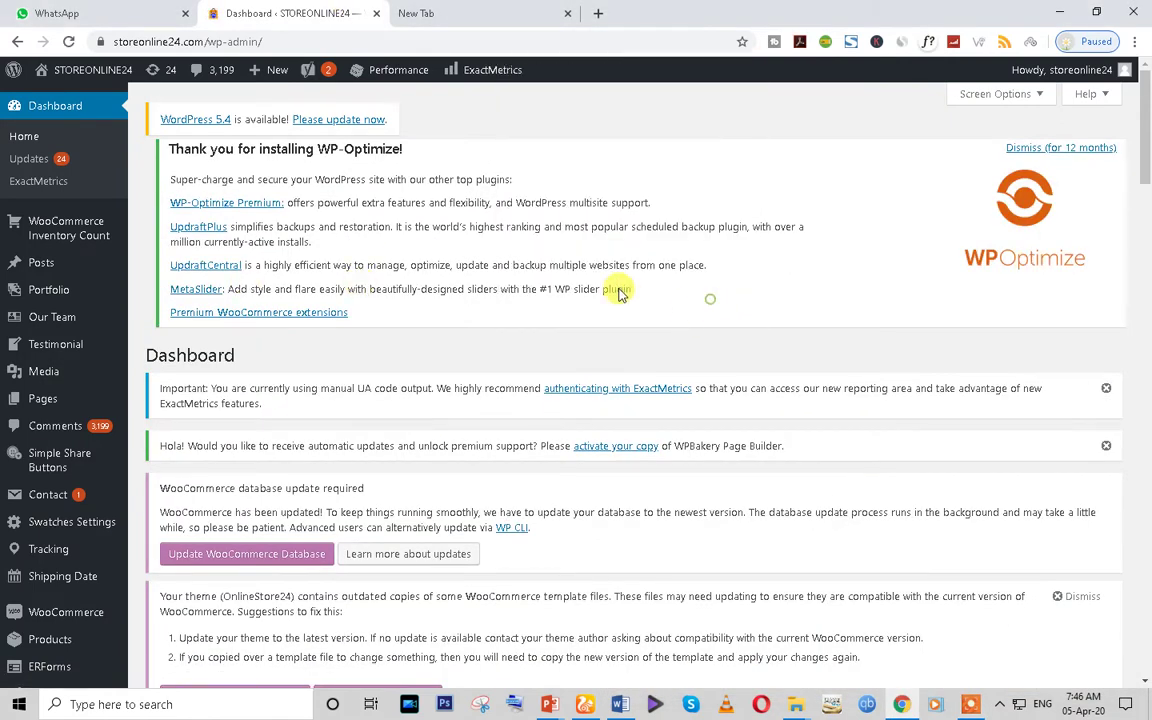
Examine the WordPress dashboard's notices, comments, WooCommerce status and admin sections, dismissing the ExactMetrics Pro popup
{"action": "scroll", "coordinate": [419, 239], "scroll_direction": "down", "scroll_amount": 10}
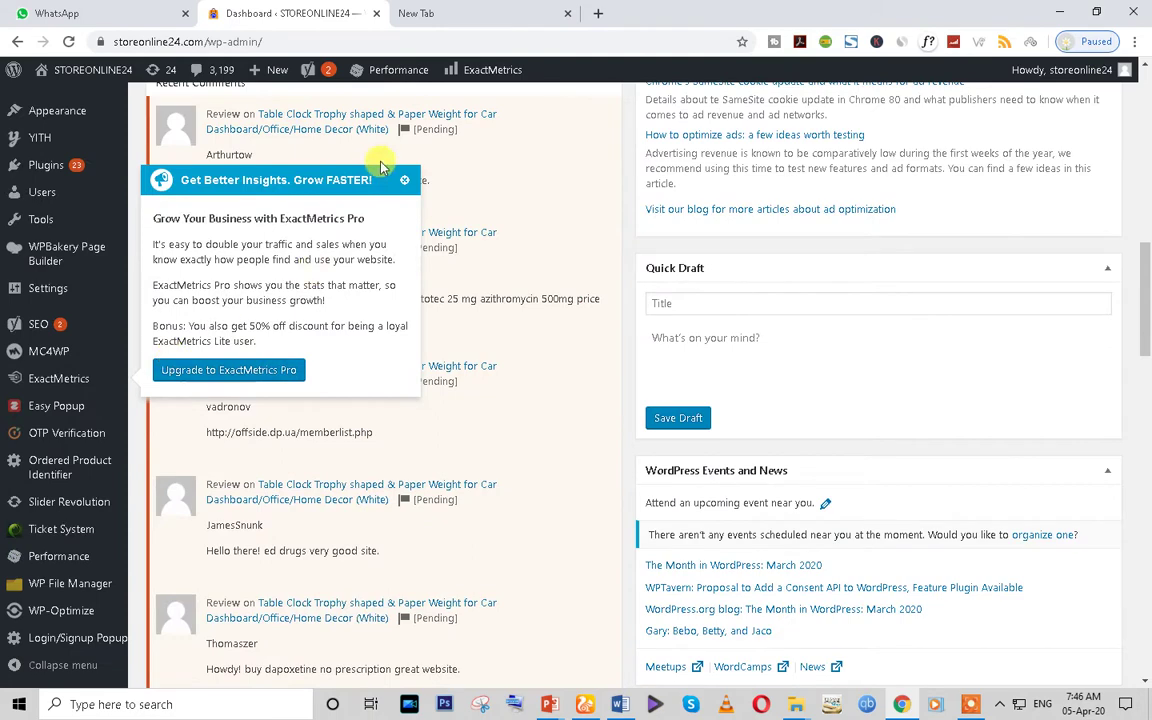
{"action": "left_click", "coordinate": [403, 179]}
{"action": "scroll", "coordinate": [638, 337], "scroll_direction": "up", "scroll_amount": 10}
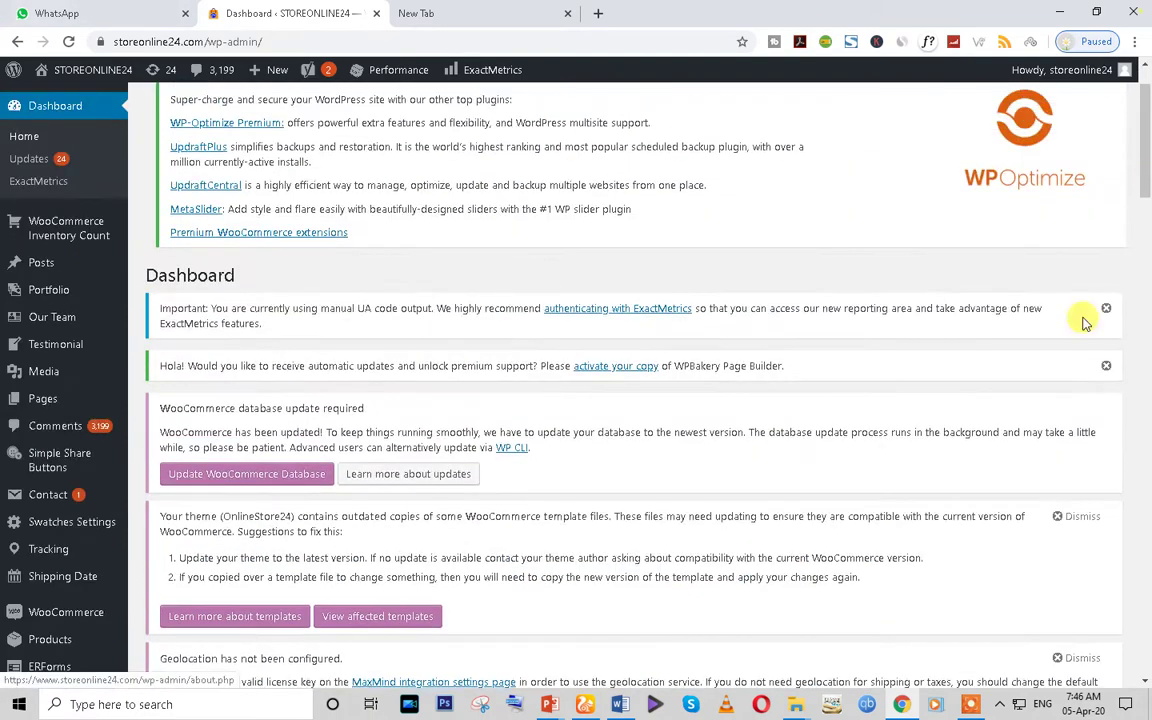
{"action": "scroll", "coordinate": [365, 358], "scroll_direction": "down", "scroll_amount": 3}
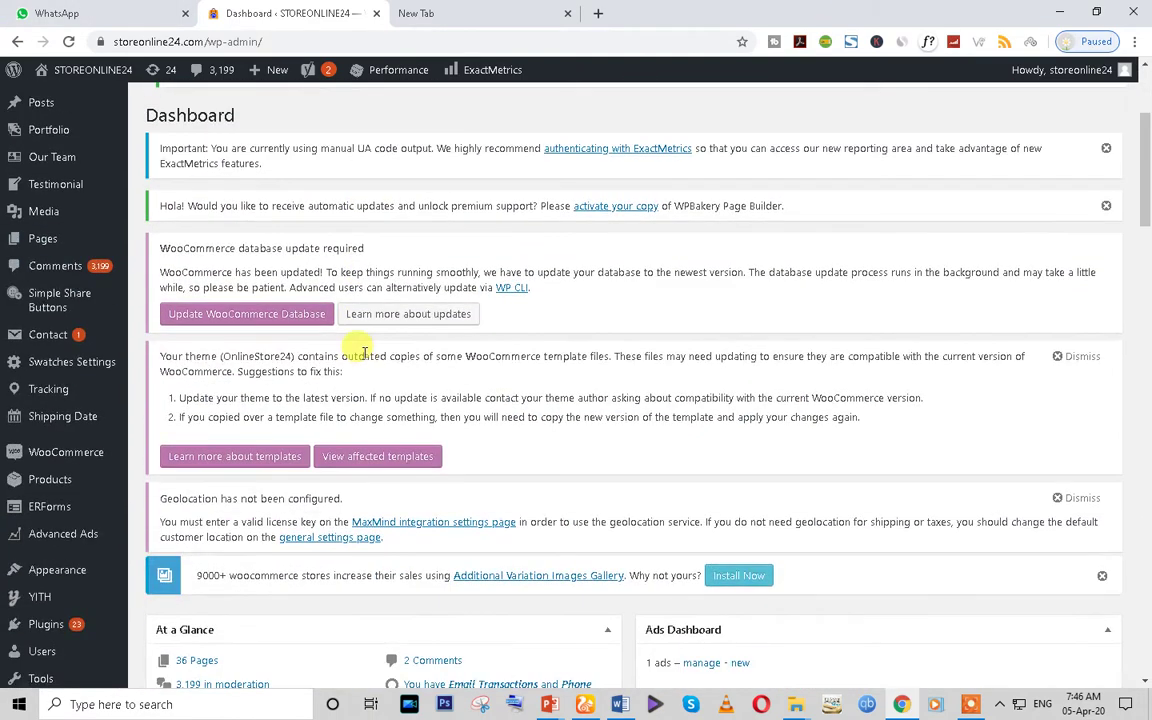
{"action": "scroll", "coordinate": [364, 352], "scroll_direction": "down", "scroll_amount": 15}
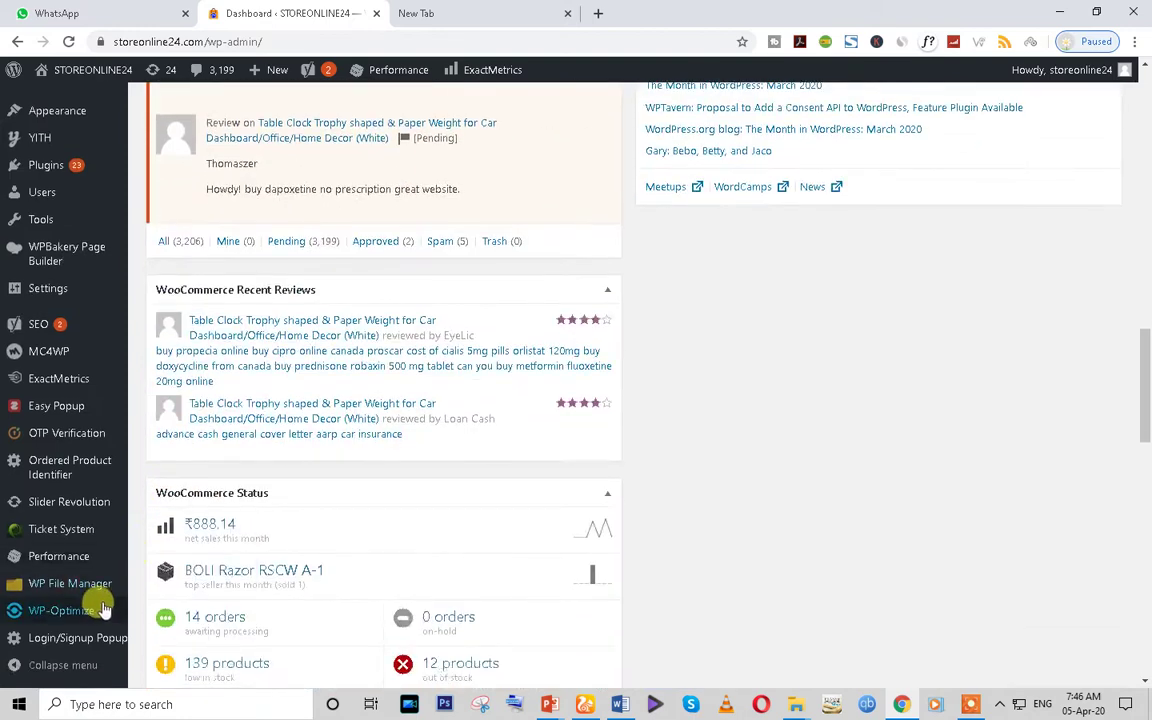
{"action": "scroll", "coordinate": [80, 560], "scroll_direction": "up", "scroll_amount": 7}
{"action": "scroll", "coordinate": [87, 507], "scroll_direction": "up", "scroll_amount": 10}
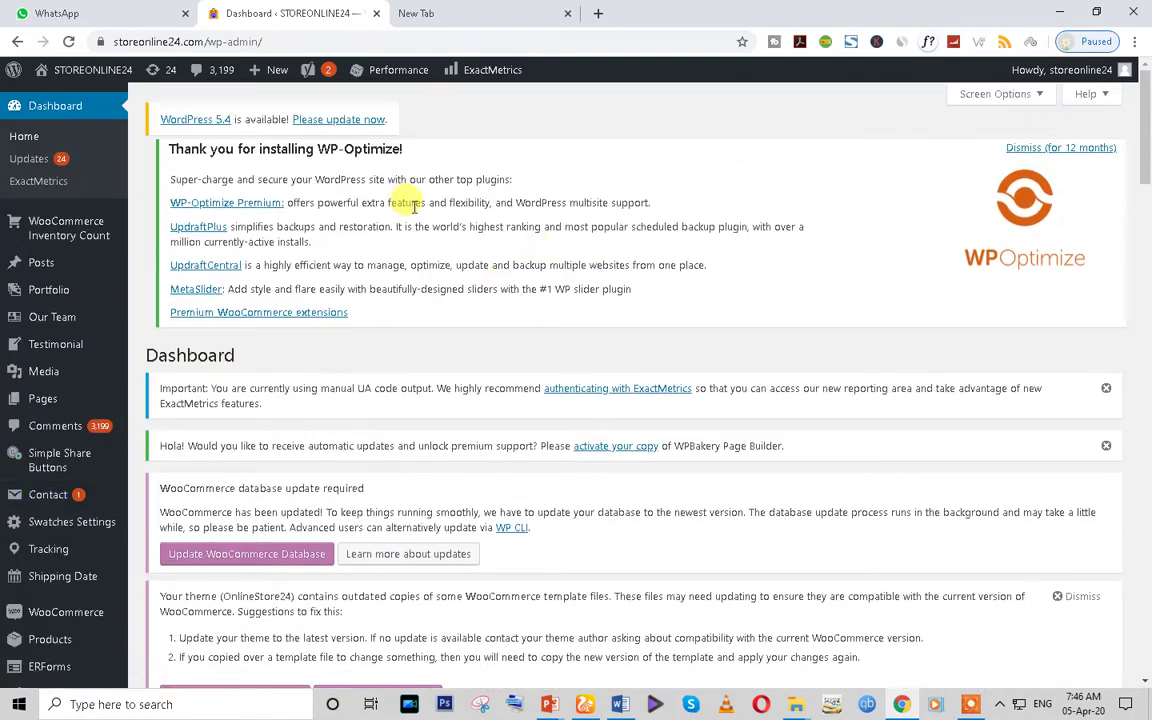
{"action": "triple_click", "coordinate": [409, 204]}
Search Google for "one mall" in the blank browser tab and look through the results
{"action": "left_click", "coordinate": [430, 10]}
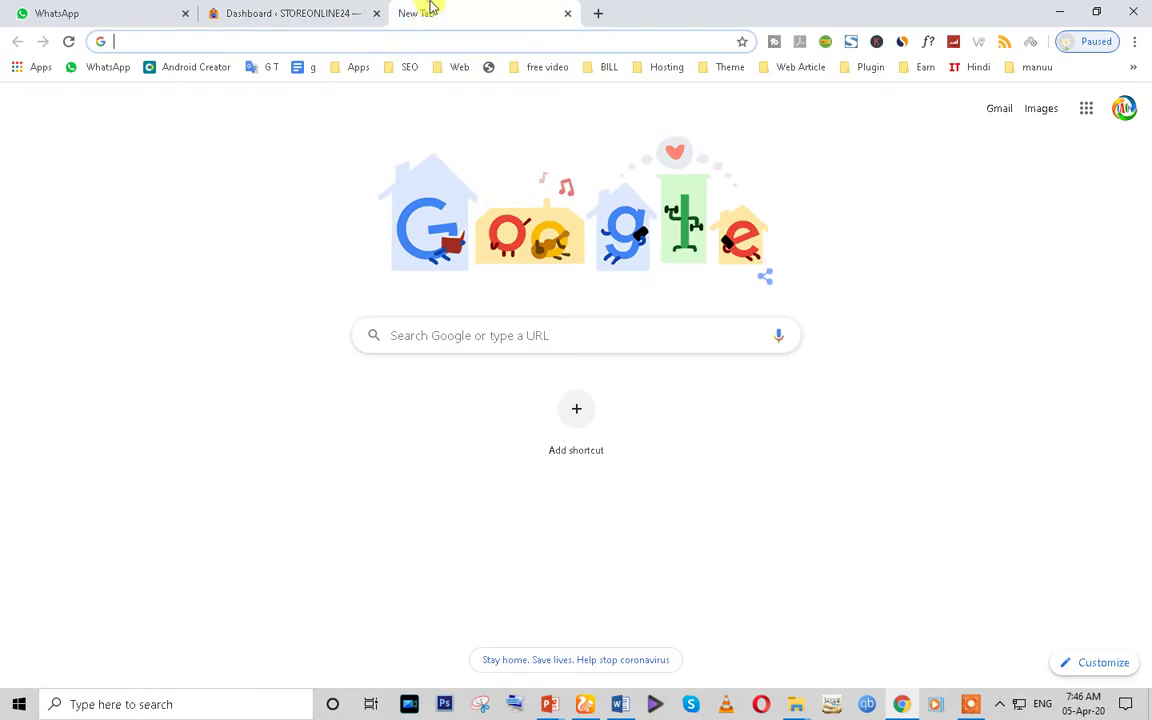
{"action": "left_click", "coordinate": [110, 10]}
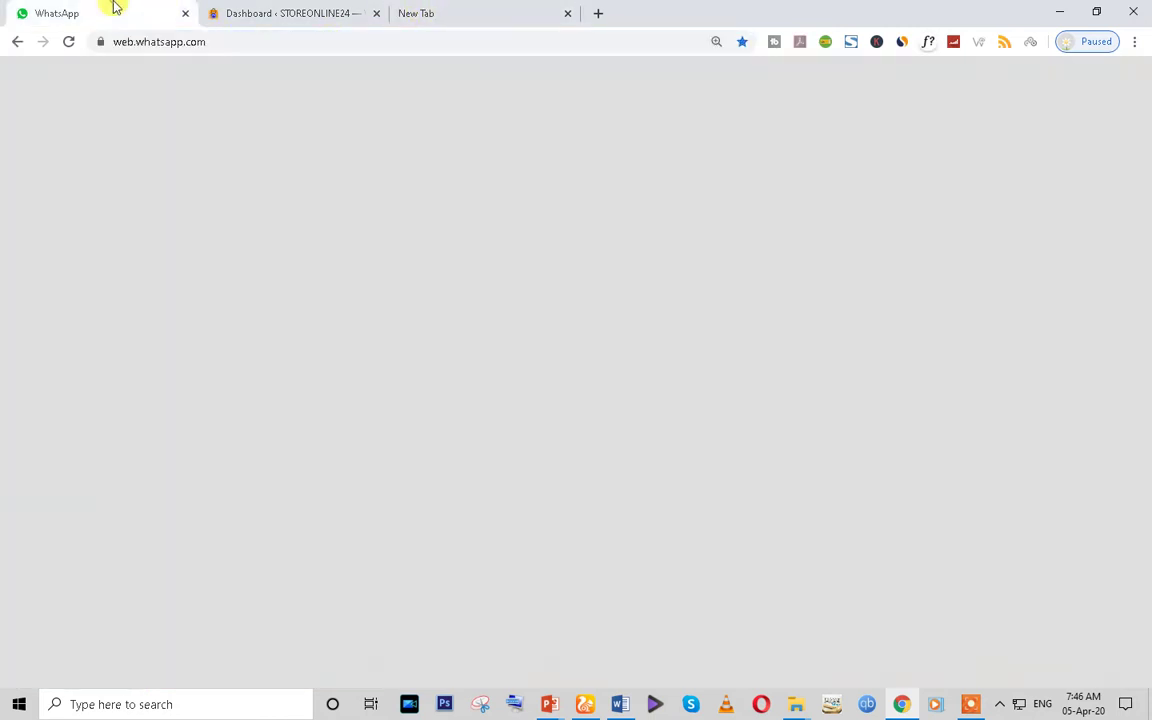
{"action": "left_click", "coordinate": [443, 10]}
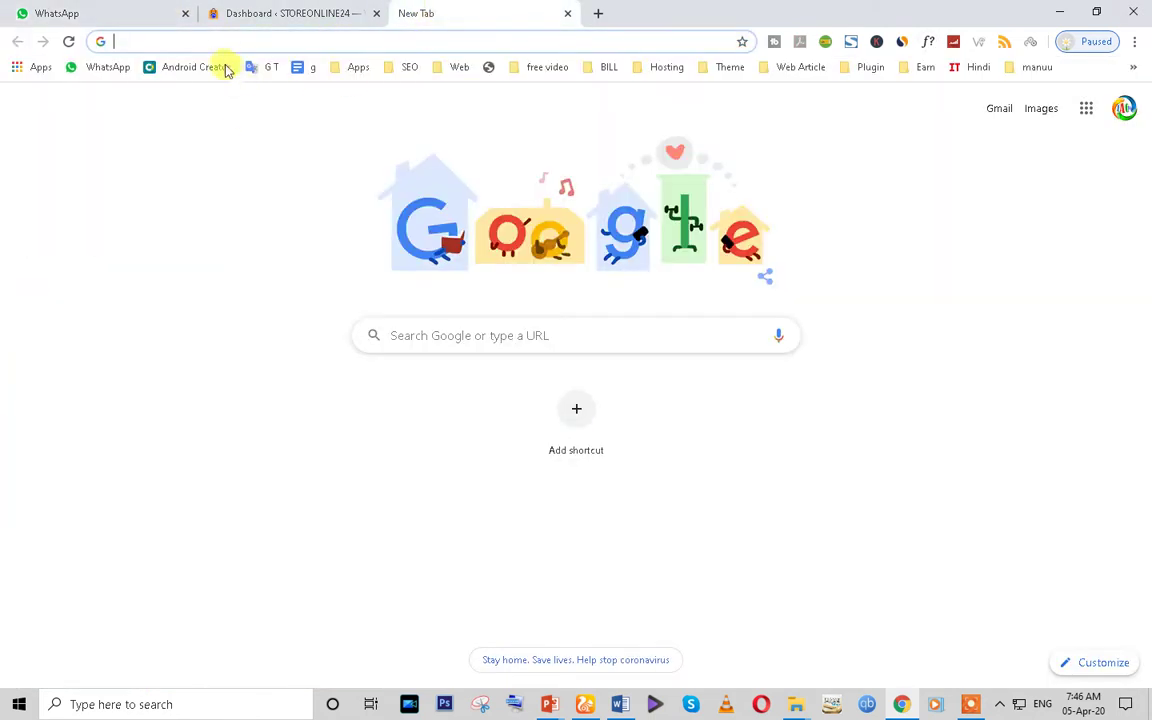
{"action": "left_click", "coordinate": [225, 41]}
{"action": "type", "text": "on"}
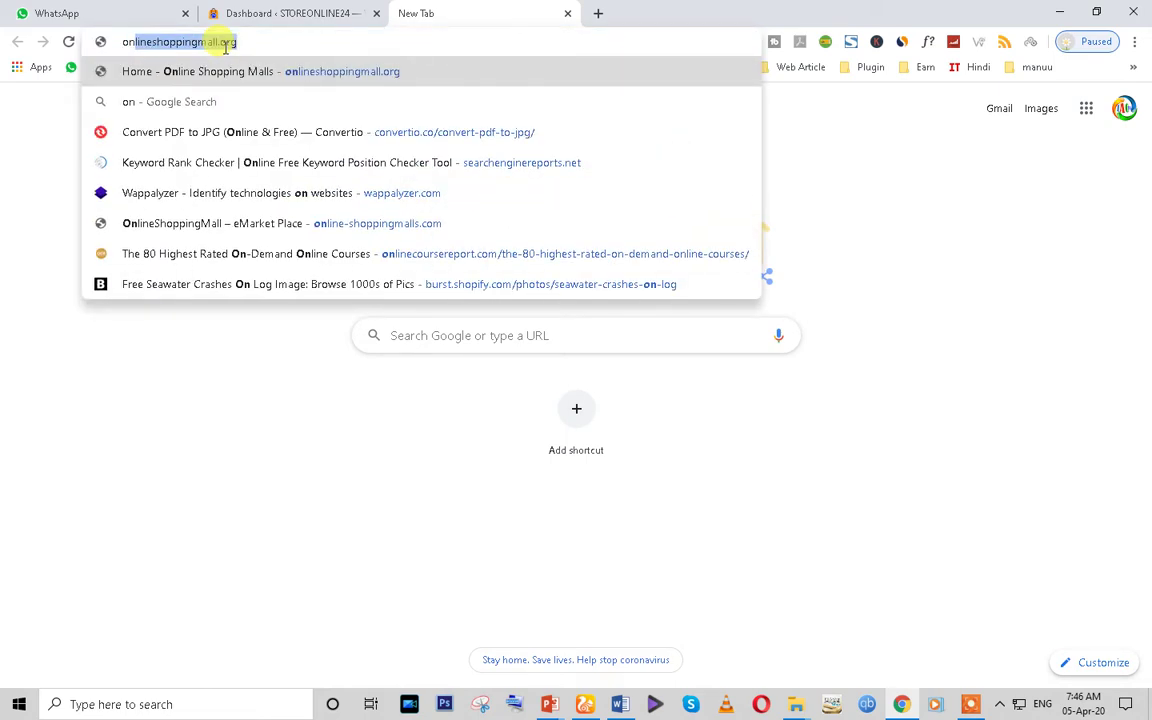
{"action": "type", "text": "e m"}
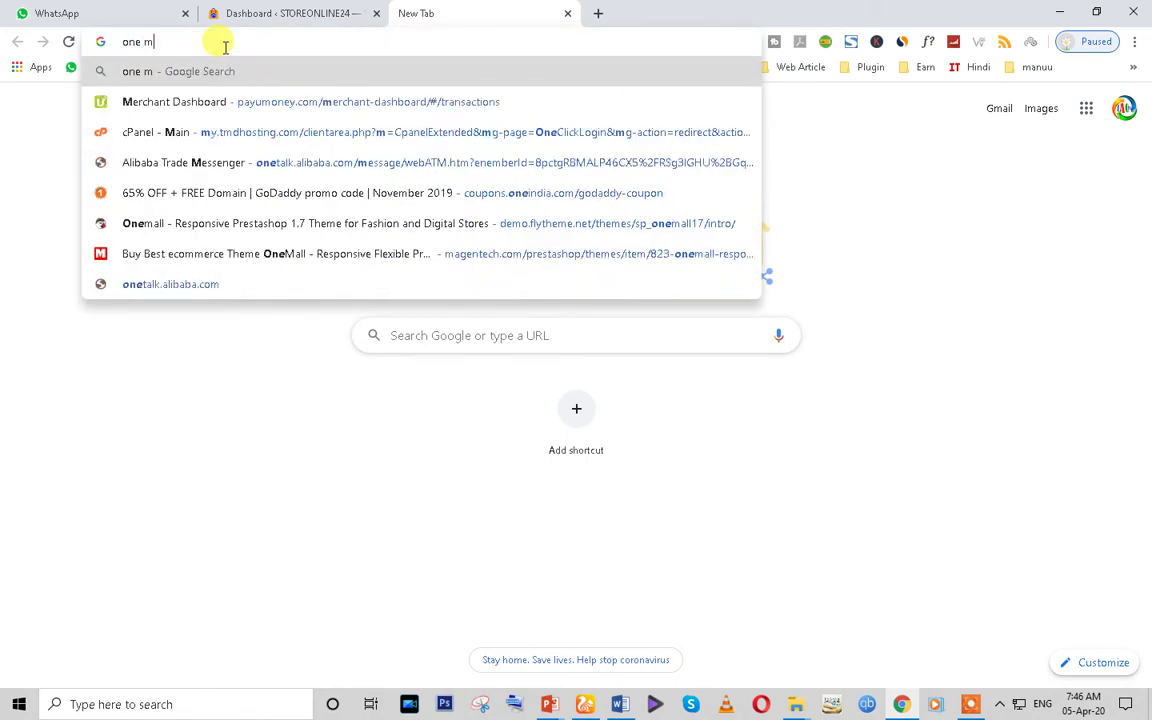
{"action": "type", "text": "all"}
{"action": "key", "text": "Return"}
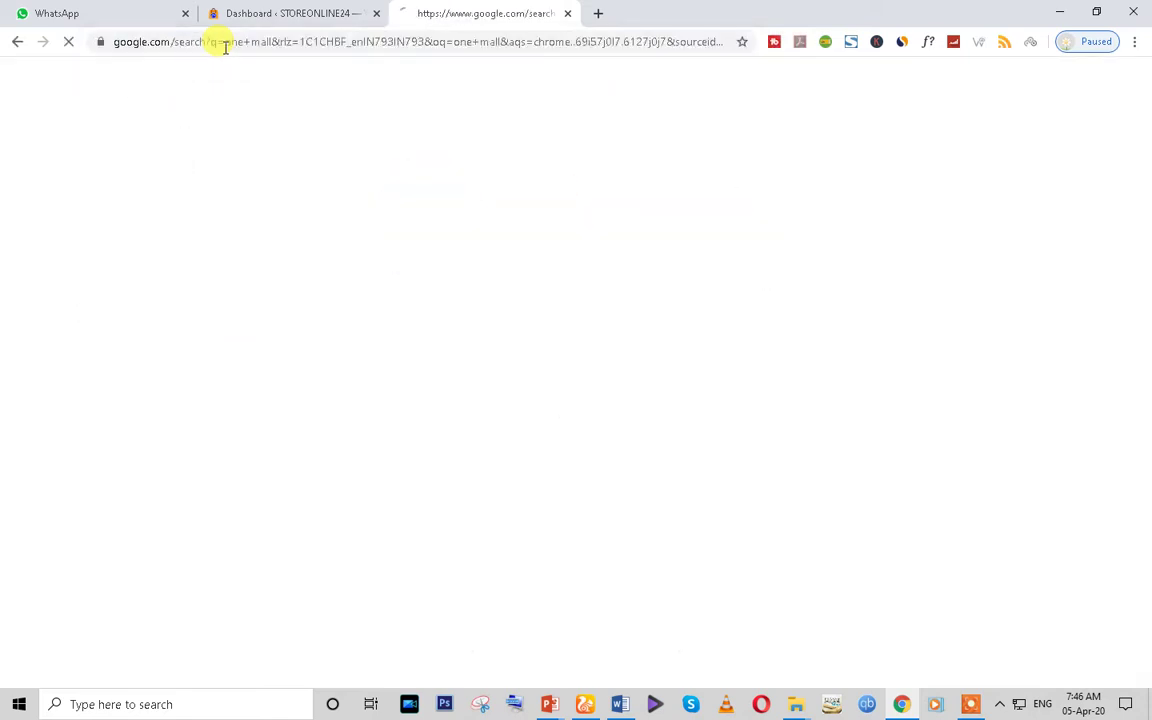
{"action": "scroll", "coordinate": [213, 404], "scroll_direction": "down", "scroll_amount": 4}
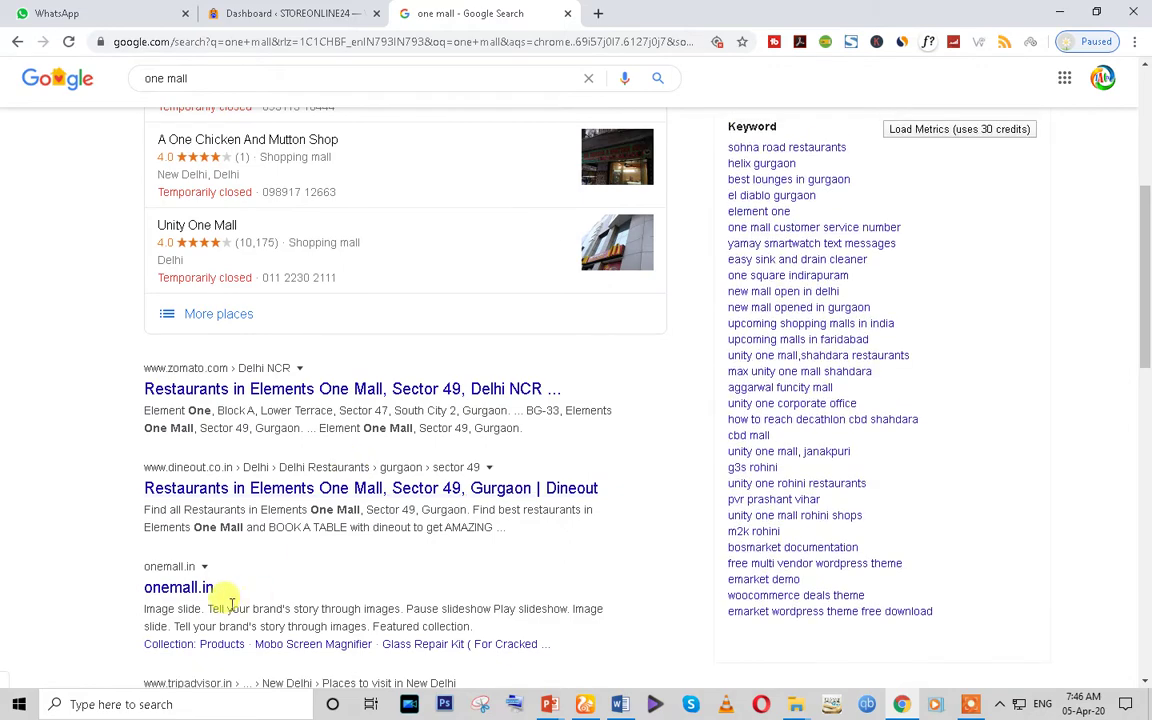
Open the onemall.in search result in a separate tab and look through the store's products
{"action": "right_click", "coordinate": [190, 592]}
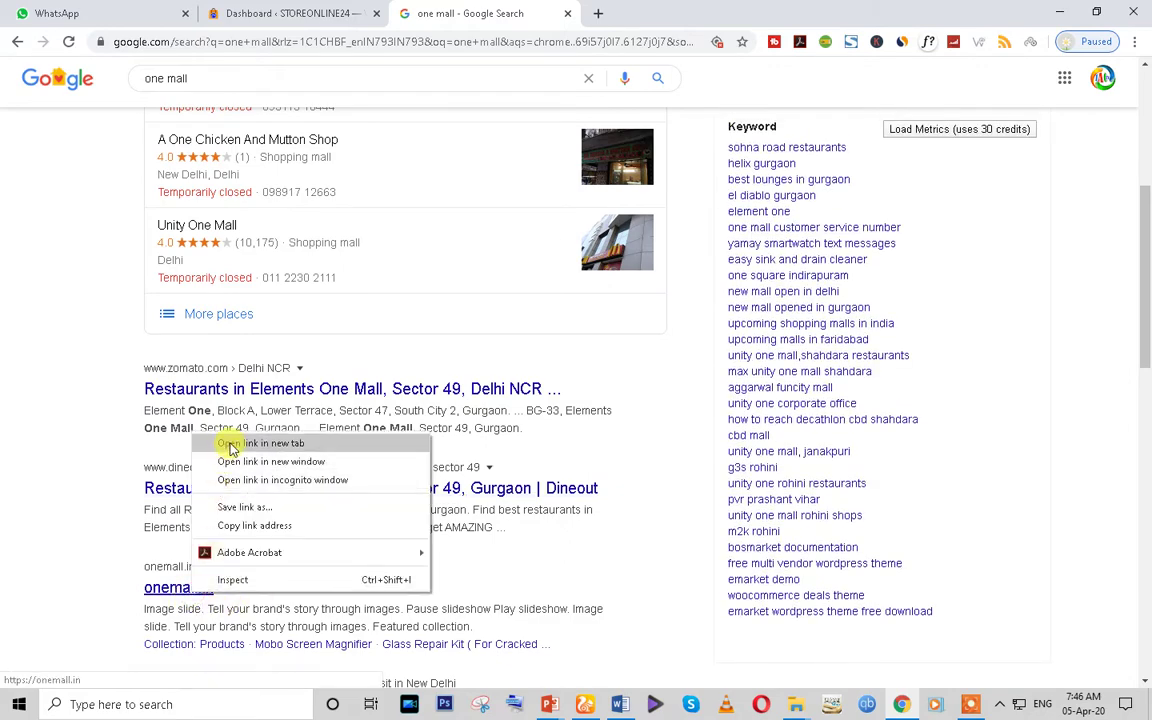
{"action": "left_click", "coordinate": [235, 443]}
{"action": "scroll", "coordinate": [290, 545], "scroll_direction": "down", "scroll_amount": 3}
{"action": "scroll", "coordinate": [478, 453], "scroll_direction": "up", "scroll_amount": 4}
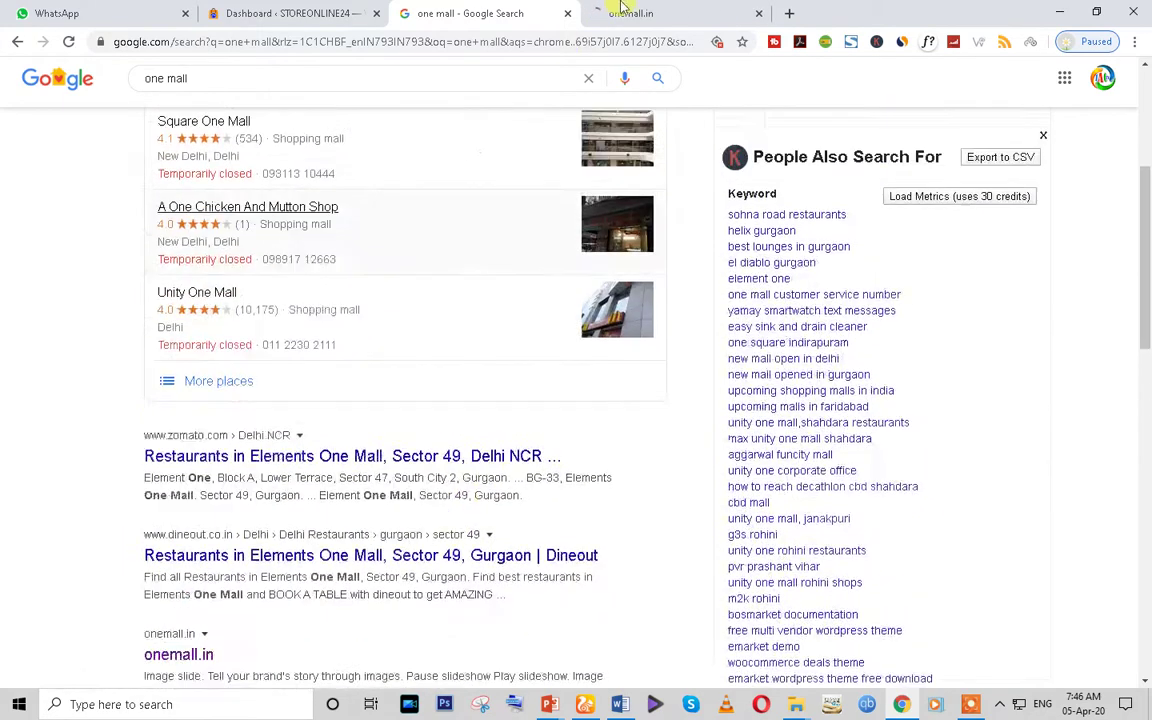
{"action": "left_click", "coordinate": [615, 13]}
{"action": "scroll", "coordinate": [622, 405], "scroll_direction": "down", "scroll_amount": 10}
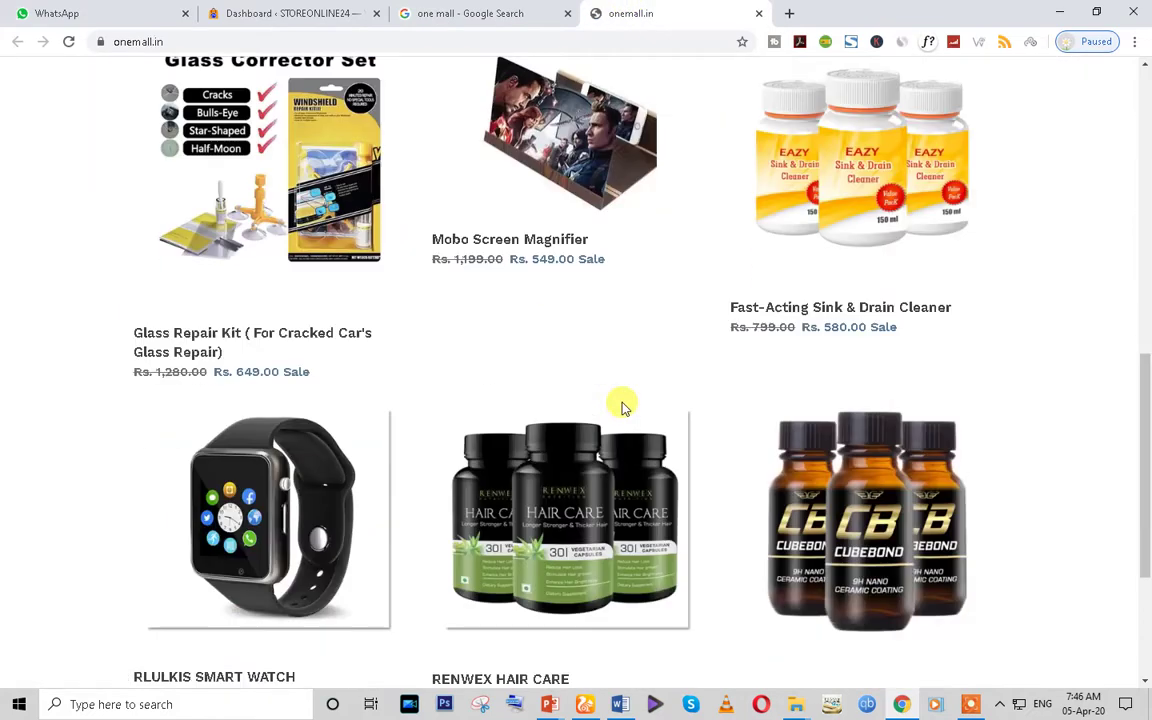
Go back to the Google results and search for "onemall" as one word
{"action": "left_click", "coordinate": [503, 13]}
{"action": "scroll", "coordinate": [278, 560], "scroll_direction": "up", "scroll_amount": 1}
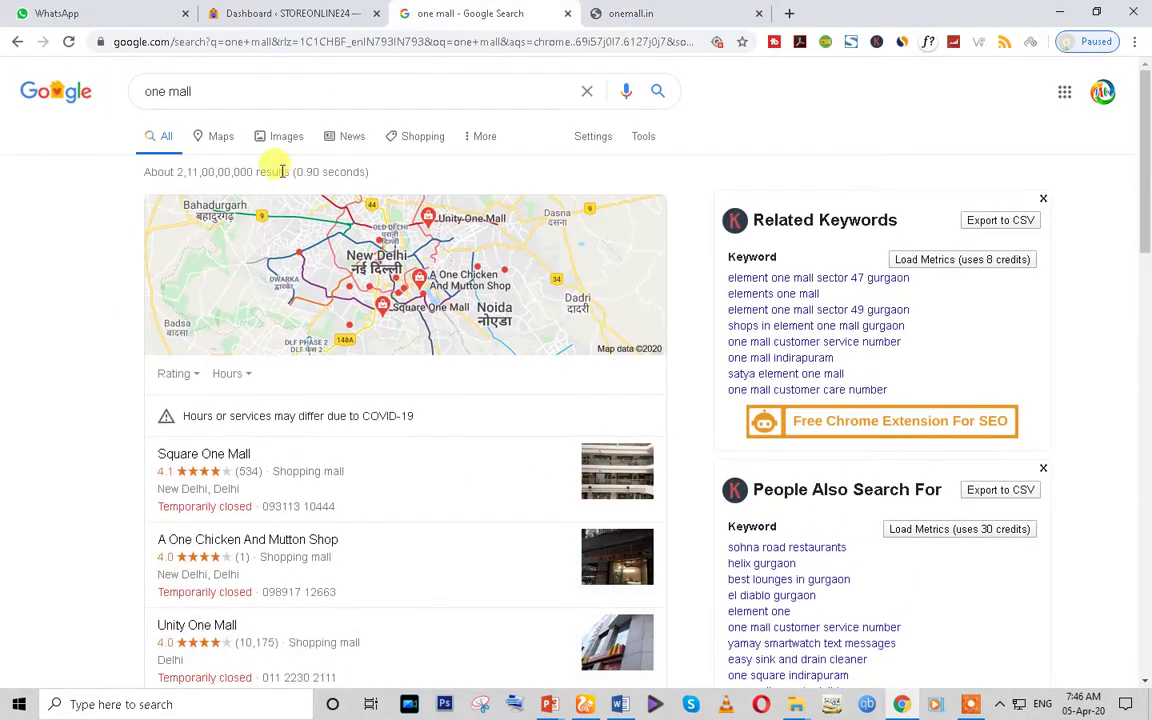
{"action": "left_click", "coordinate": [169, 95]}
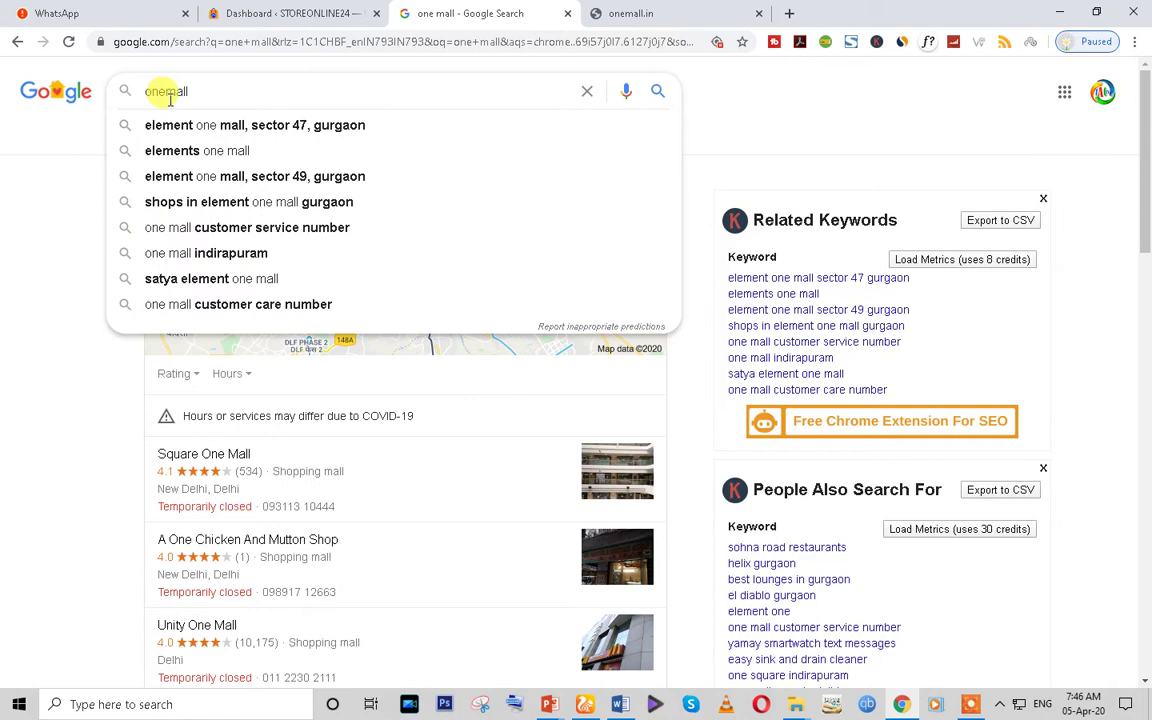
{"action": "left_click", "coordinate": [167, 92]}
{"action": "key", "text": "Return"}
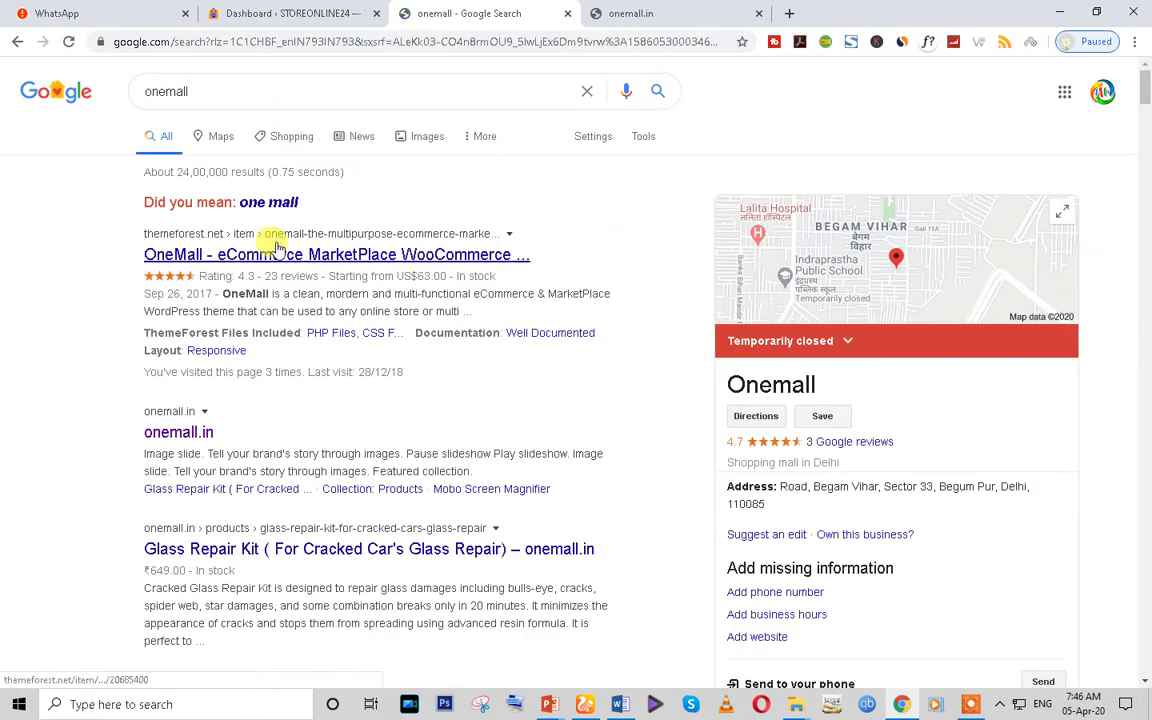
Open the ThemeForest result for the OneMall eCommerce MarketPlace WooCommerce theme in a separate tab and view it
{"action": "right_click", "coordinate": [286, 262]}
{"action": "left_click", "coordinate": [335, 267]}
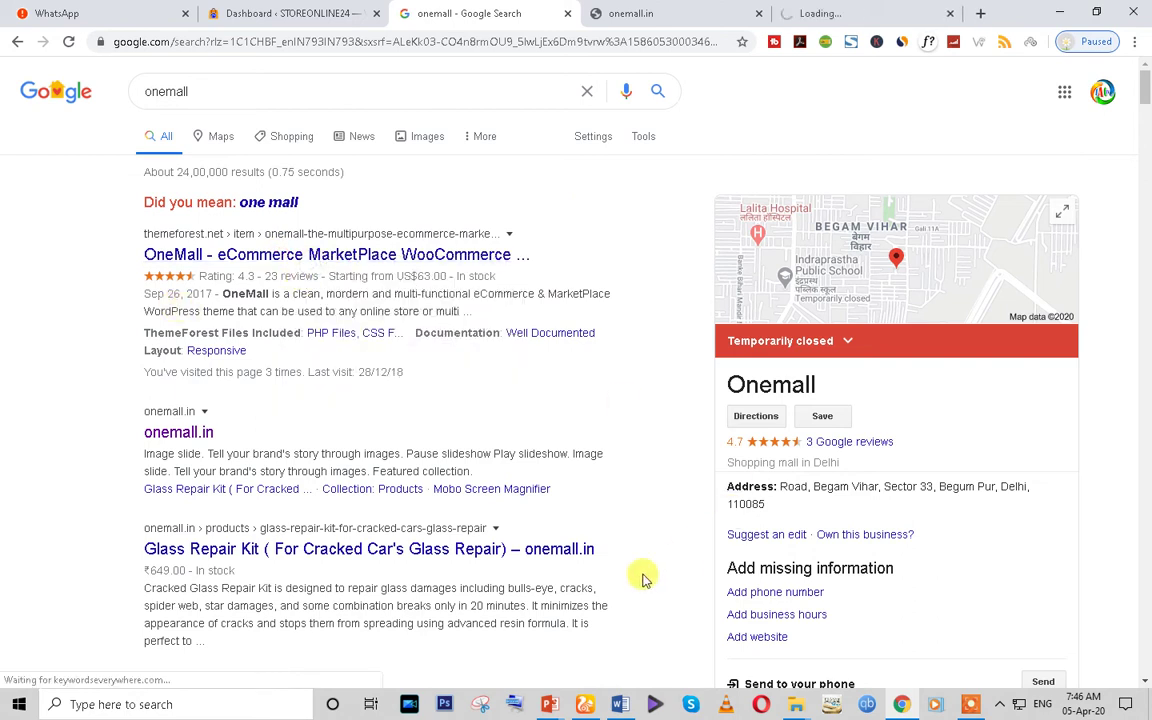
{"action": "left_click", "coordinate": [860, 13]}
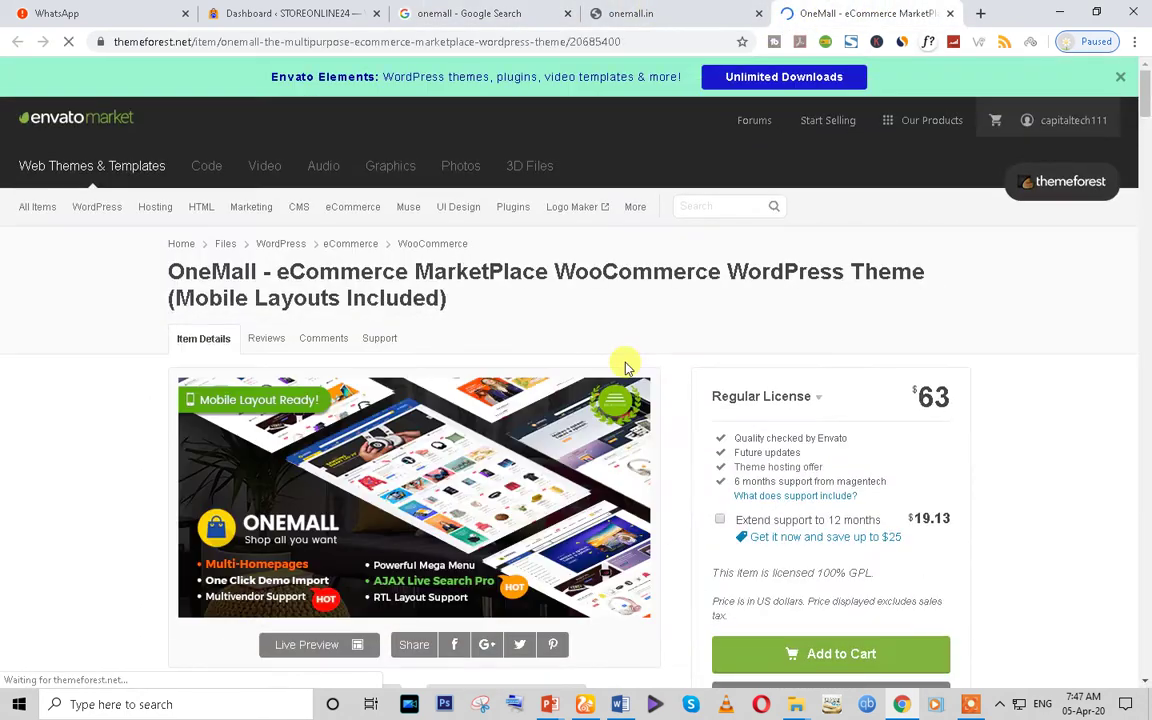
Launch the live preview of the OneMall theme and close the theme's item page
{"action": "scroll", "coordinate": [601, 373], "scroll_direction": "down", "scroll_amount": 3}
{"action": "left_click", "coordinate": [318, 490]}
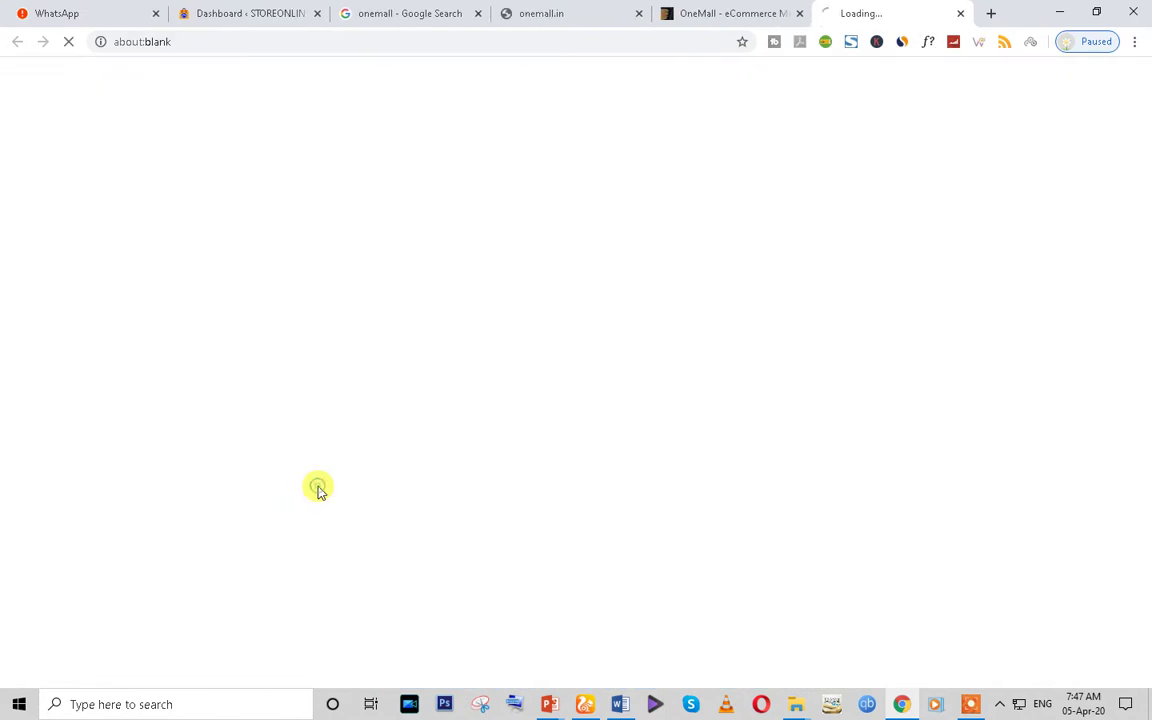
{"action": "left_click", "coordinate": [738, 8]}
{"action": "left_click", "coordinate": [797, 13]}
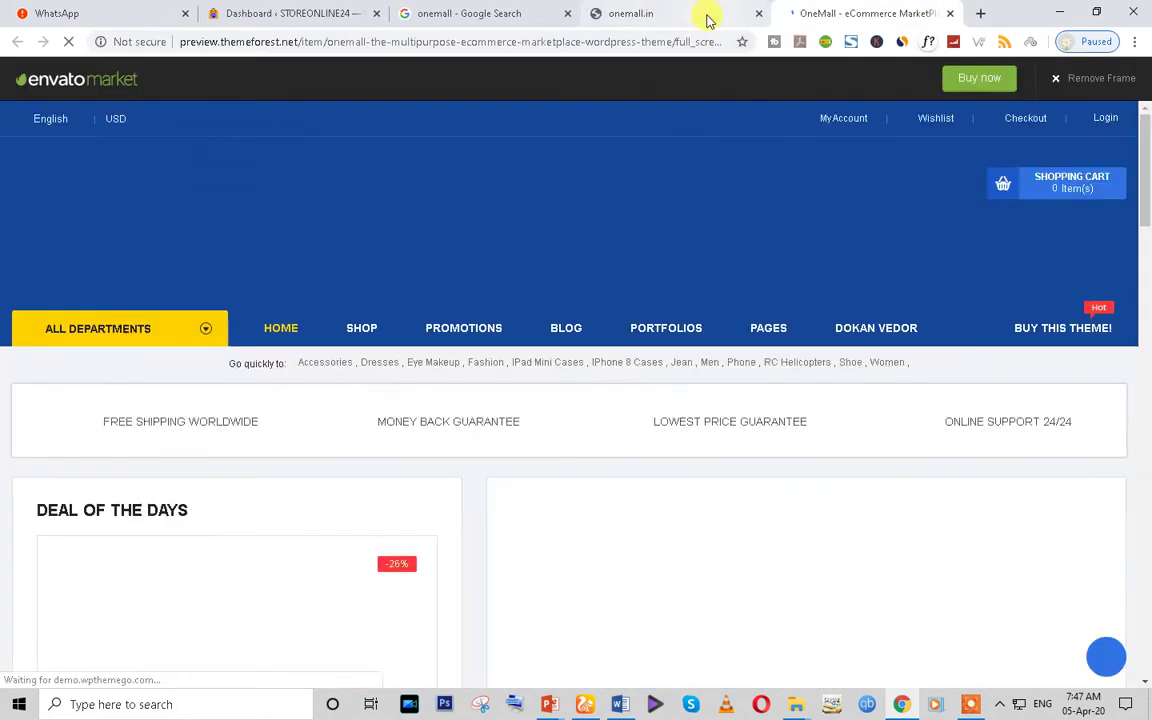
Compare the onemall.in store page with the OneMall theme preview
{"action": "left_click", "coordinate": [707, 14]}
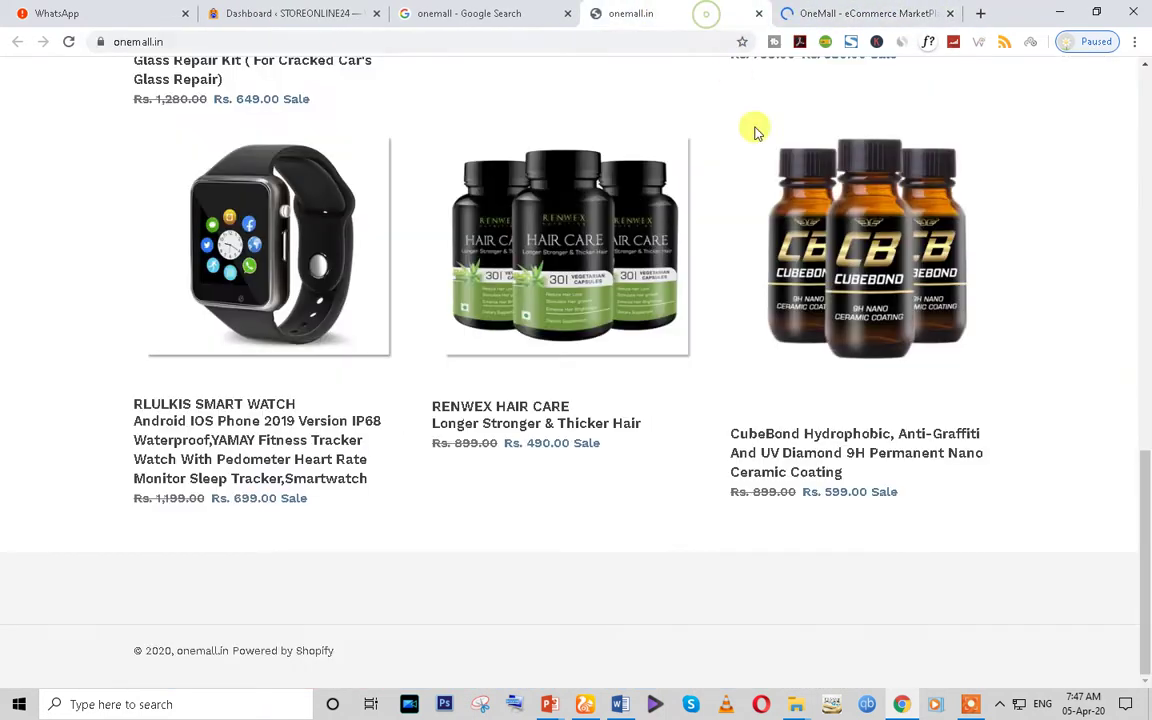
{"action": "left_click", "coordinate": [835, 12]}
{"action": "scroll", "coordinate": [333, 393], "scroll_direction": "down", "scroll_amount": 4}
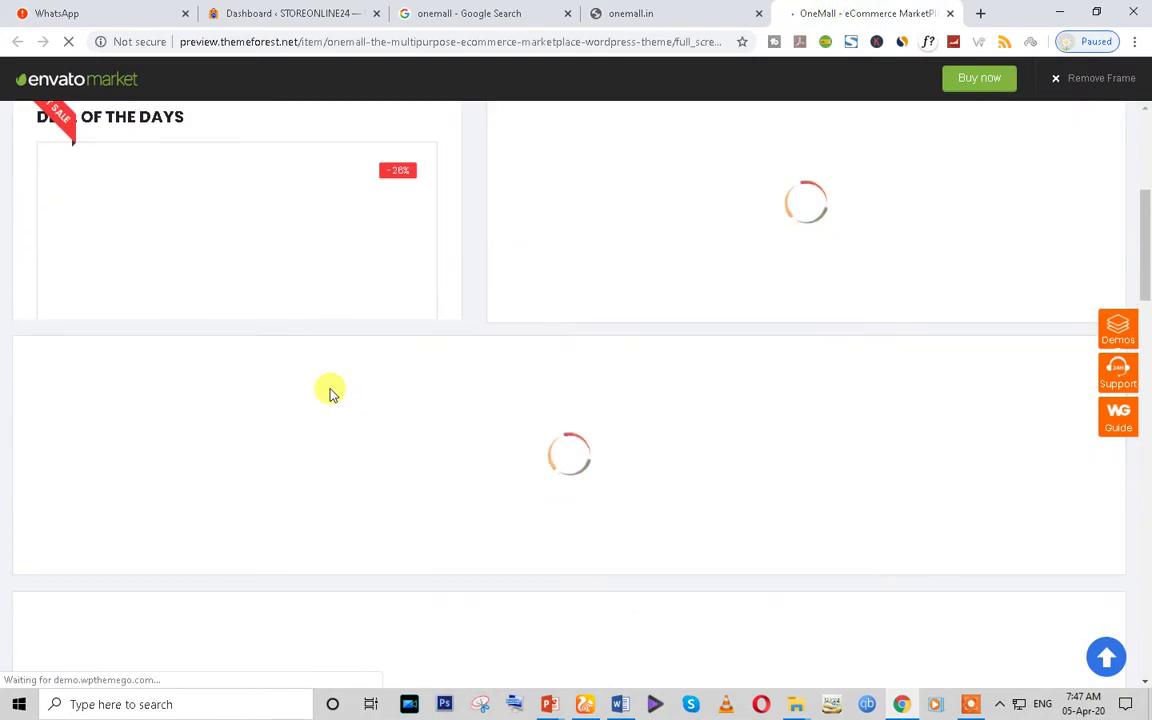
{"action": "scroll", "coordinate": [679, 381], "scroll_direction": "up", "scroll_amount": 4}
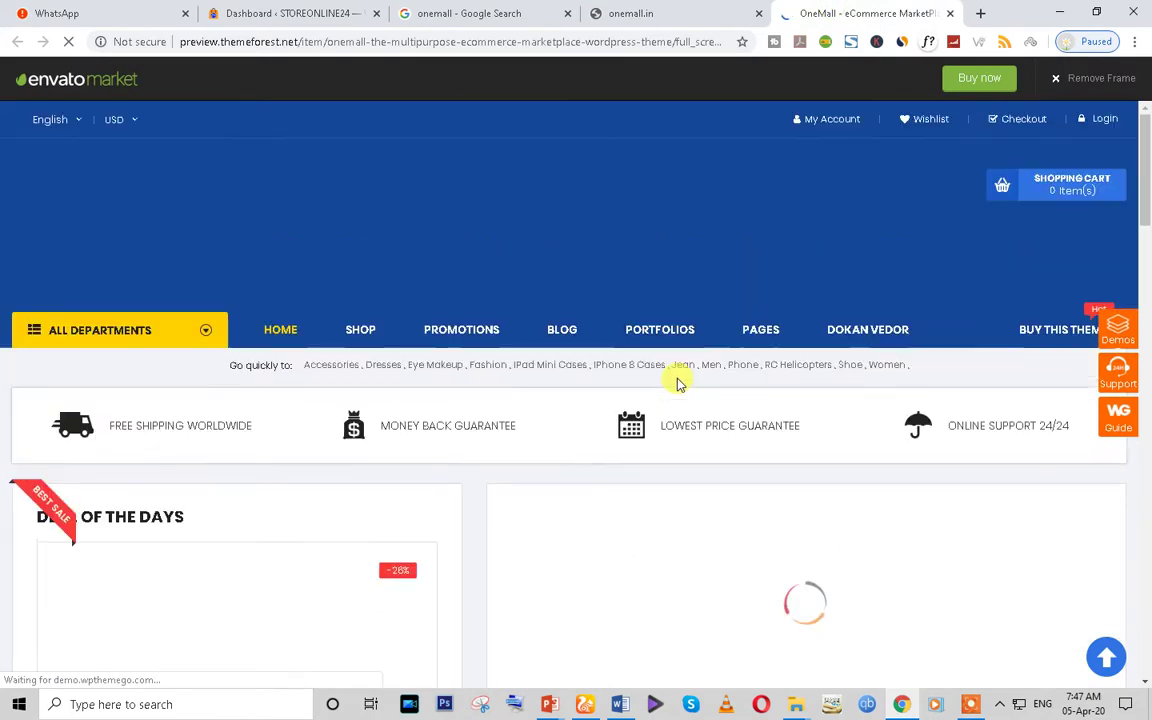
Dismiss the newsletter popup and the pre-built websites panel in the OneMall preview
{"action": "left_click", "coordinate": [183, 41]}
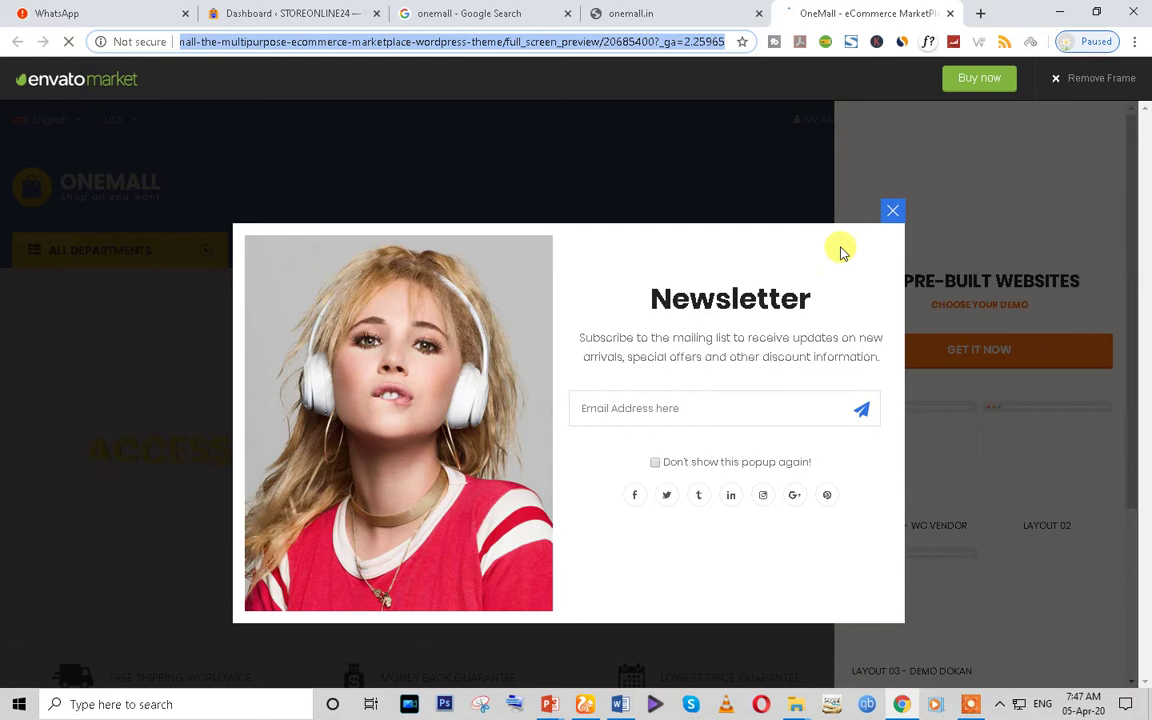
{"action": "left_click", "coordinate": [892, 211]}
{"action": "scroll", "coordinate": [640, 425], "scroll_direction": "down", "scroll_amount": 4}
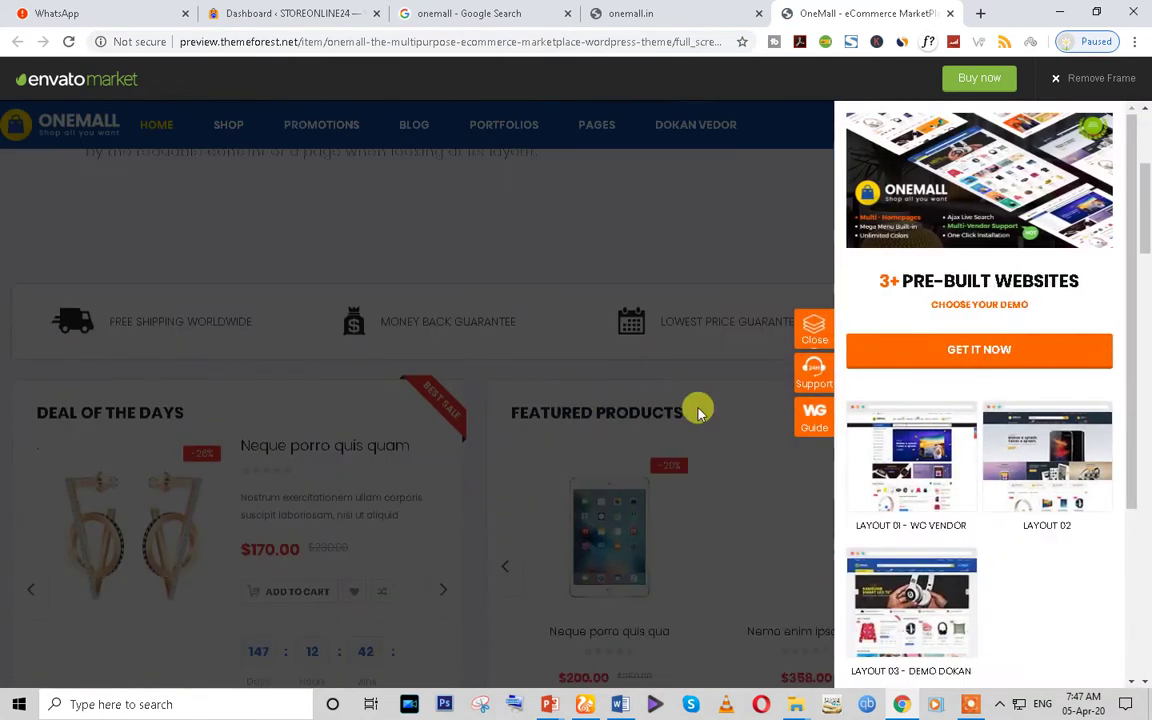
{"action": "left_click", "coordinate": [810, 332]}
Examine the demo homepage's collections, product sections and footer, then return to its header
{"action": "scroll", "coordinate": [714, 460], "scroll_direction": "down", "scroll_amount": 5}
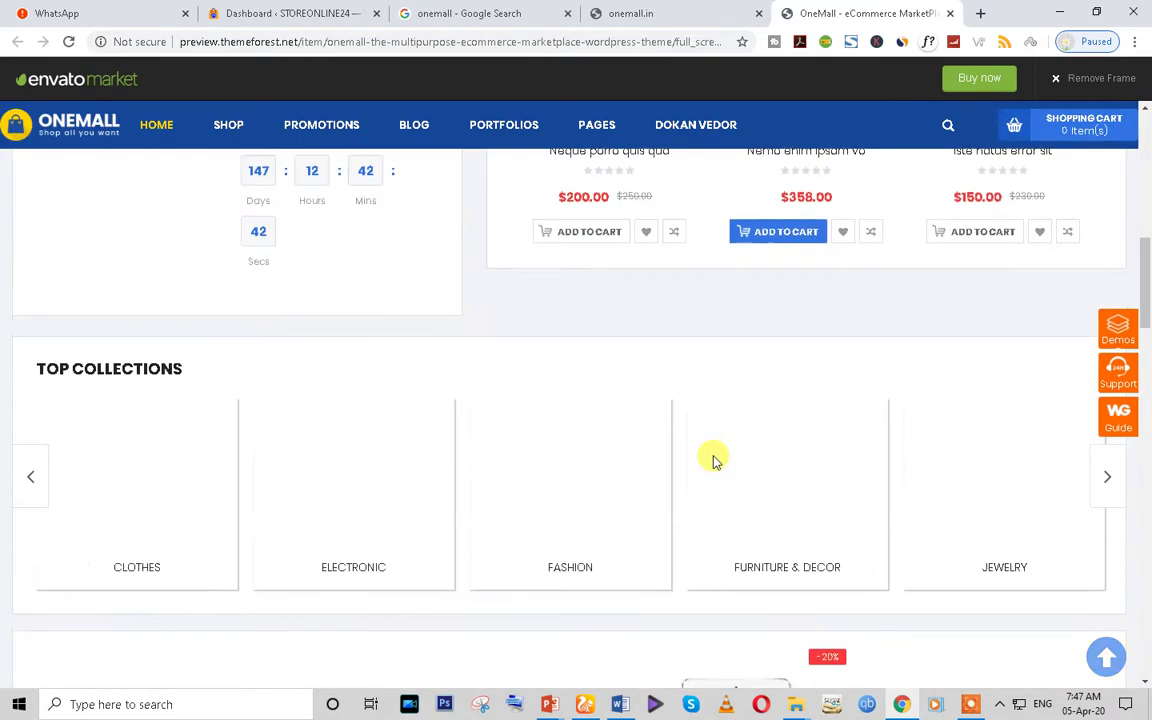
{"action": "scroll", "coordinate": [714, 460], "scroll_direction": "down", "scroll_amount": 8}
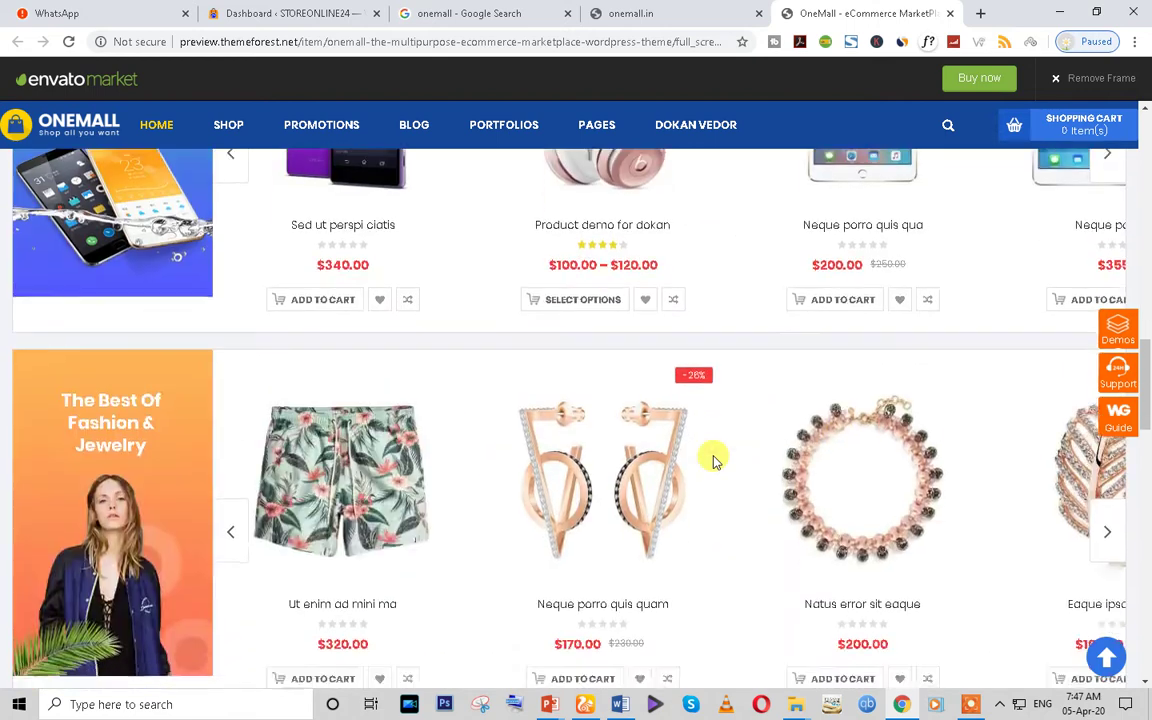
{"action": "scroll", "coordinate": [714, 460], "scroll_direction": "down", "scroll_amount": 12}
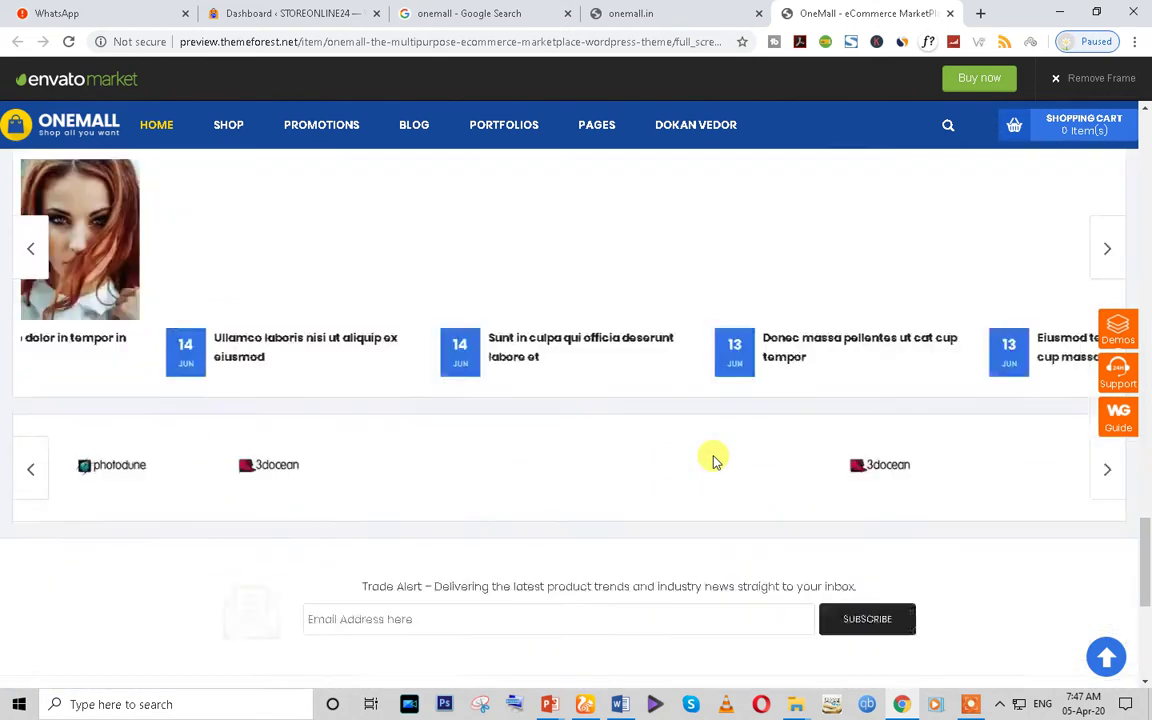
{"action": "scroll", "coordinate": [714, 460], "scroll_direction": "down", "scroll_amount": 4}
{"action": "scroll", "coordinate": [714, 460], "scroll_direction": "up", "scroll_amount": 15}
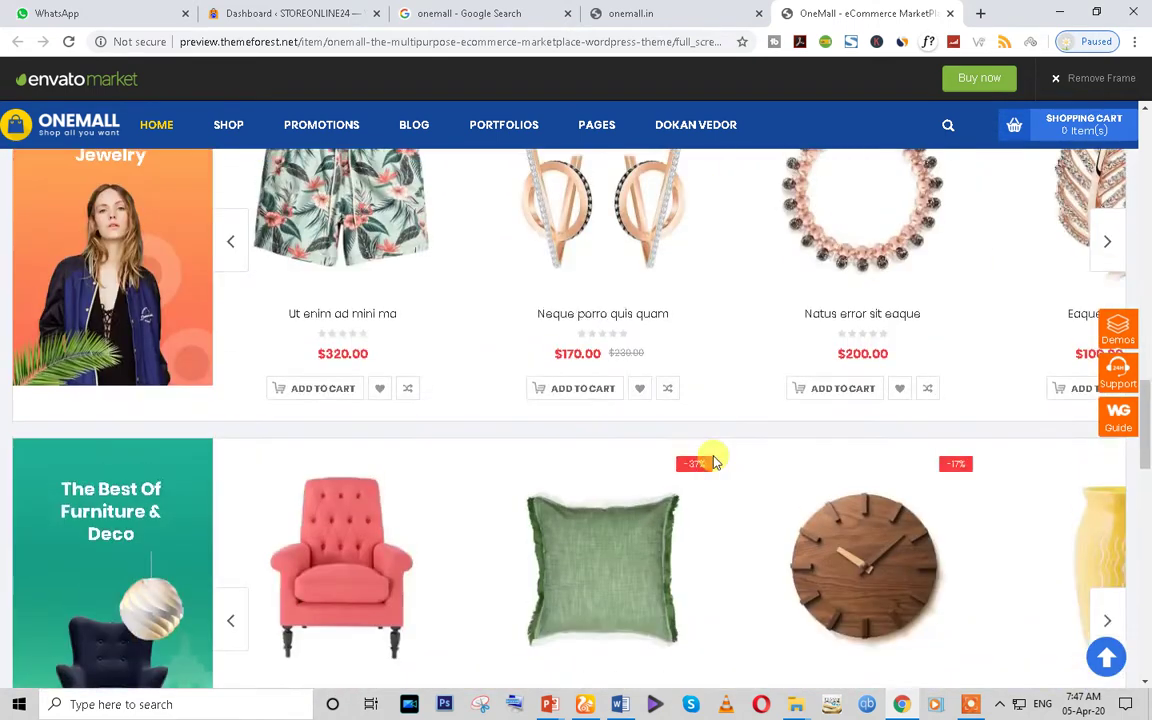
{"action": "scroll", "coordinate": [714, 460], "scroll_direction": "up", "scroll_amount": 1}
{"action": "scroll", "coordinate": [714, 460], "scroll_direction": "up", "scroll_amount": 1}
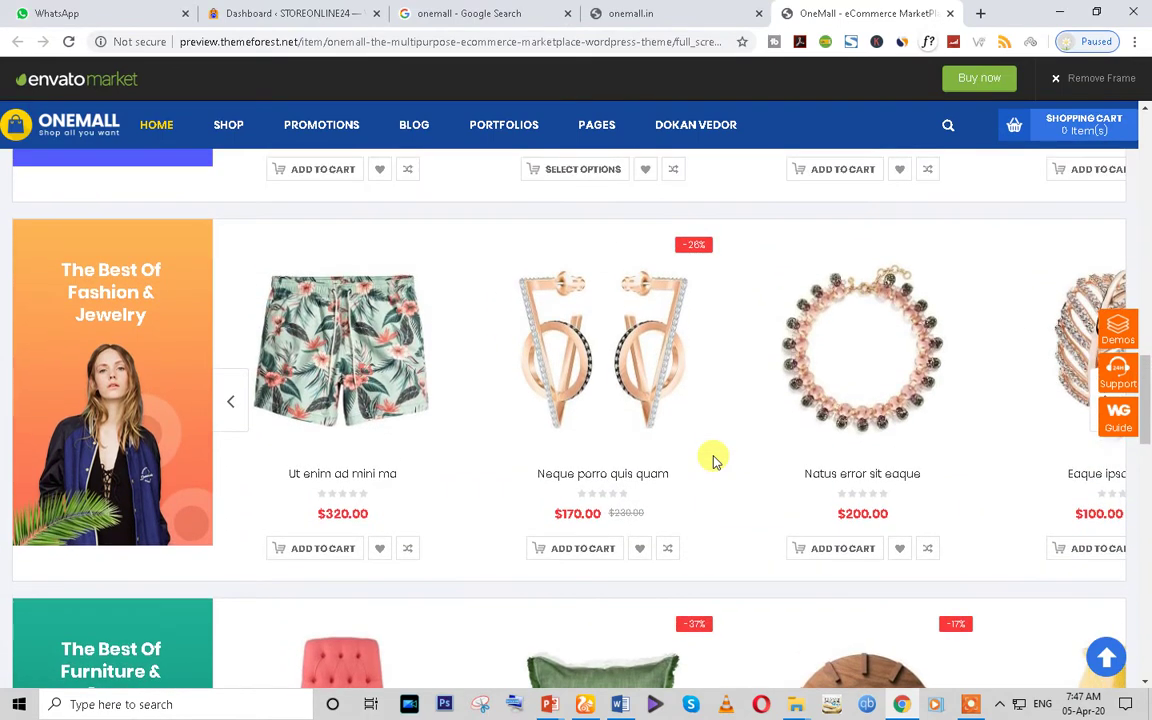
{"action": "scroll", "coordinate": [714, 460], "scroll_direction": "up", "scroll_amount": 15}
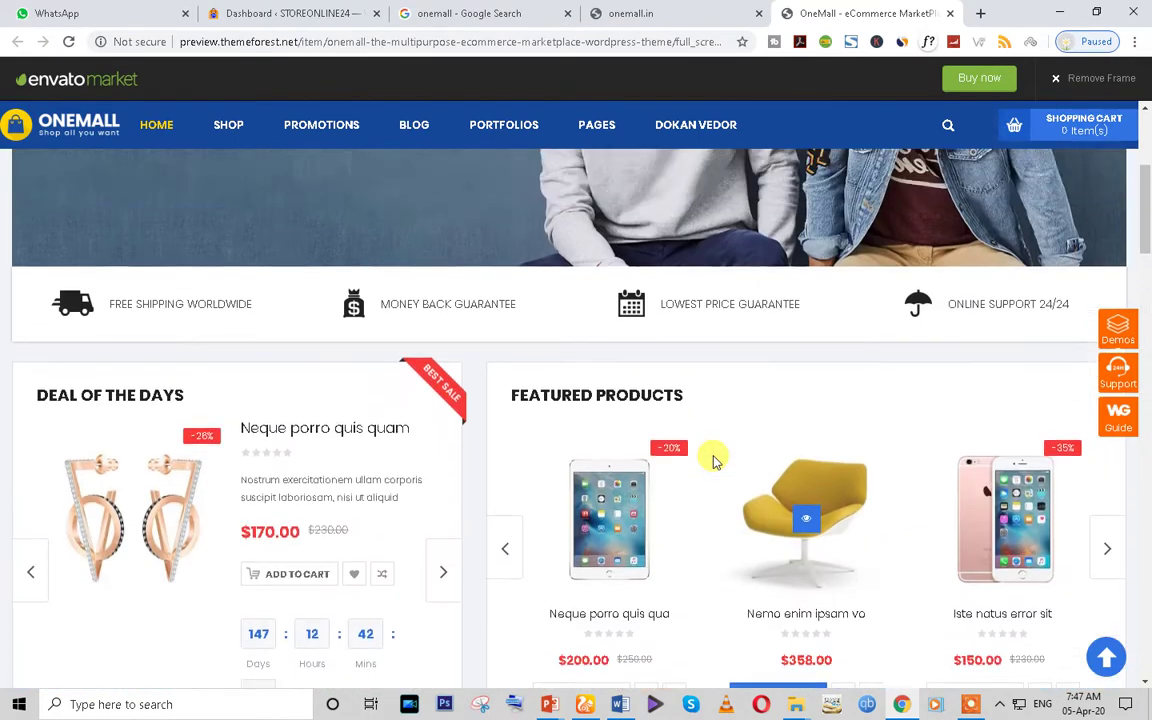
{"action": "scroll", "coordinate": [714, 460], "scroll_direction": "up", "scroll_amount": 5}
Load the Home Page 1 layout of the OneMall demo and look through its banners, deals and product listings
{"action": "mouse_move", "coordinate": [290, 258]}
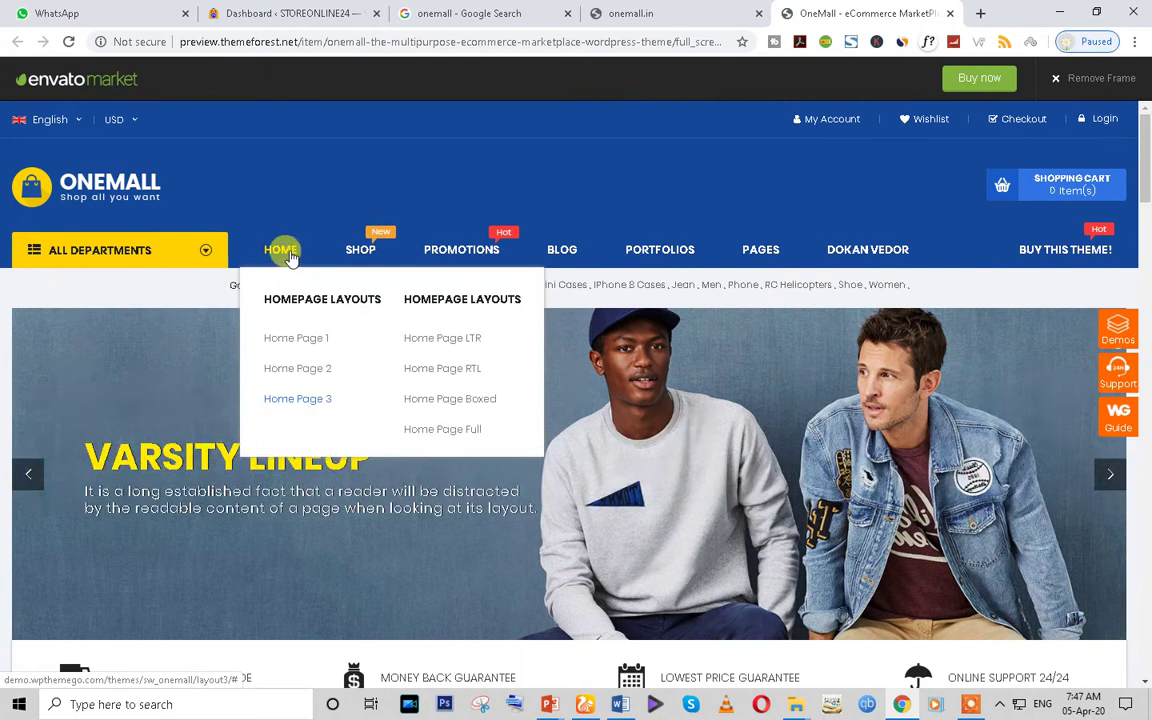
{"action": "left_click", "coordinate": [297, 343]}
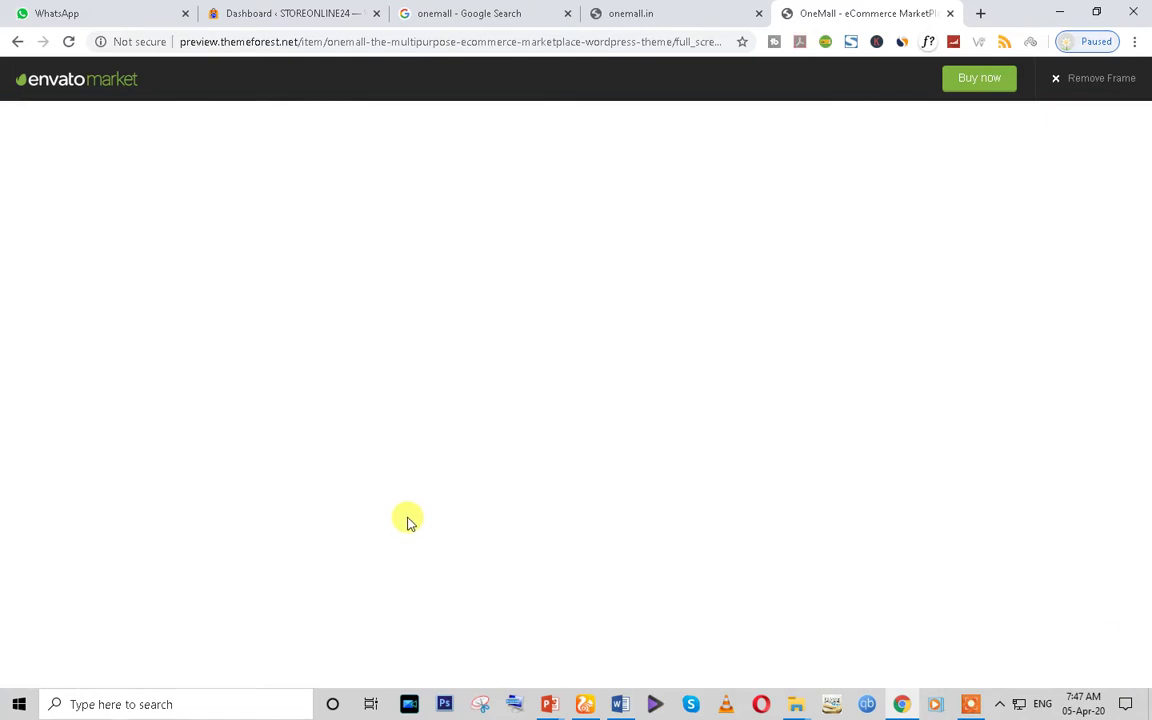
{"action": "scroll", "coordinate": [408, 521], "scroll_direction": "down", "scroll_amount": 6}
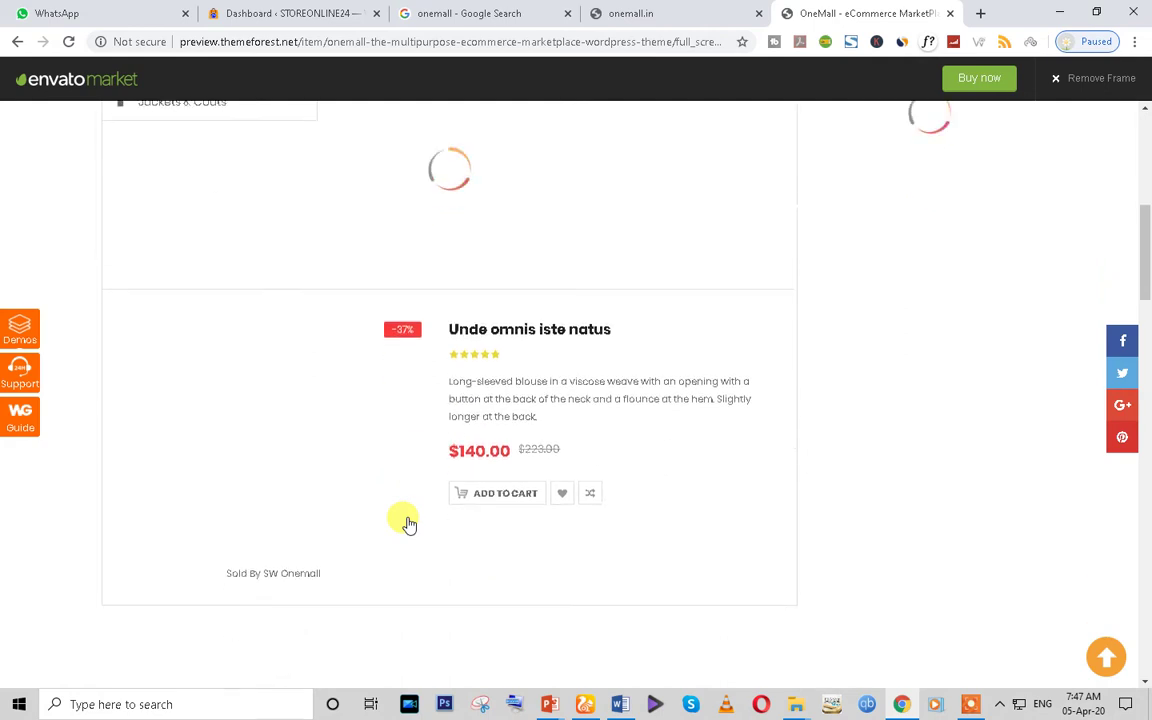
{"action": "scroll", "coordinate": [393, 527], "scroll_direction": "down", "scroll_amount": 7}
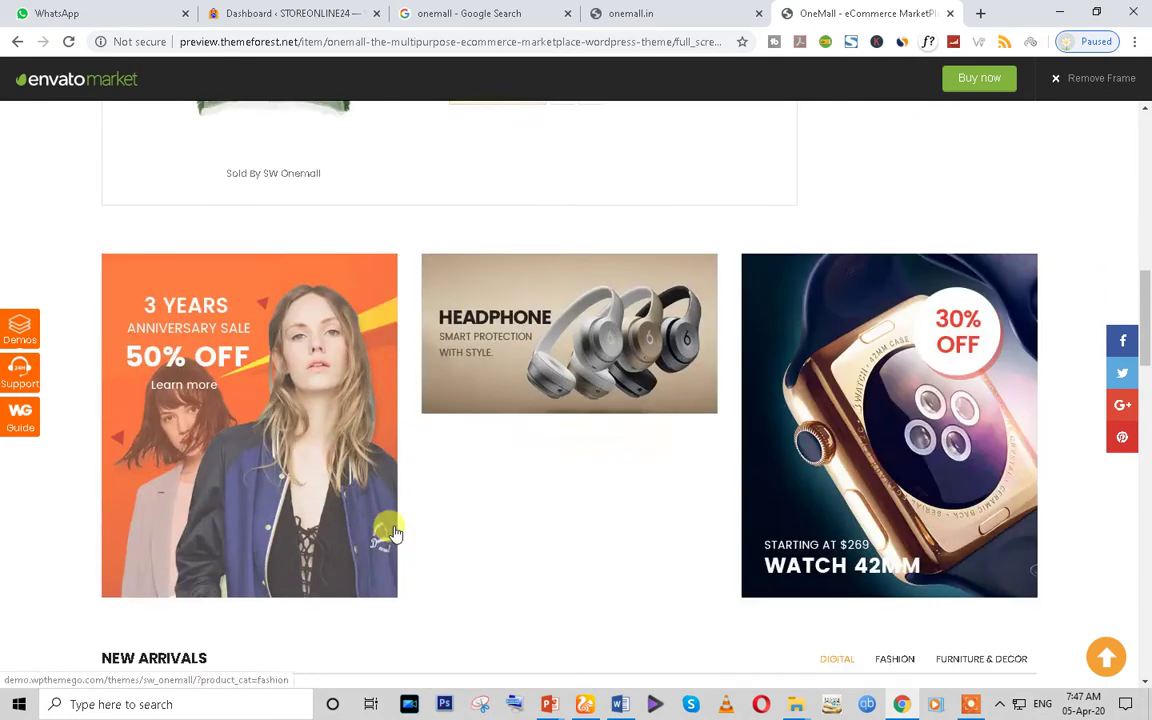
{"action": "scroll", "coordinate": [395, 532], "scroll_direction": "up", "scroll_amount": 12}
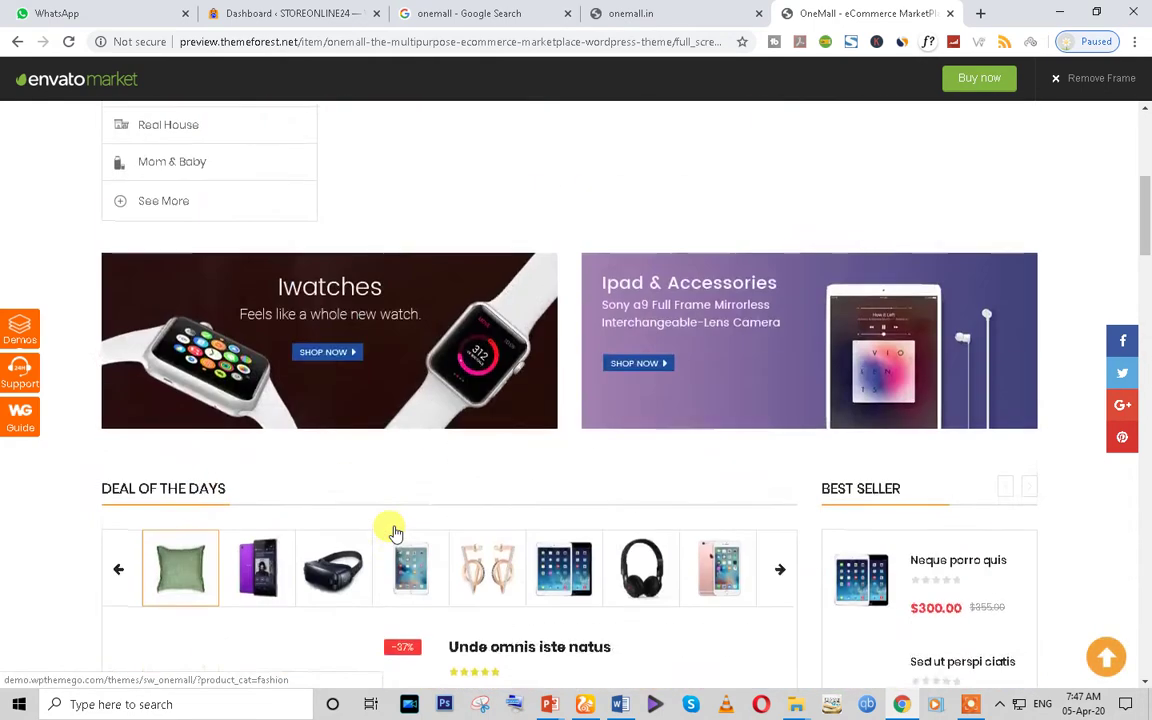
{"action": "scroll", "coordinate": [391, 532], "scroll_direction": "up", "scroll_amount": 2}
{"action": "scroll", "coordinate": [393, 530], "scroll_direction": "down", "scroll_amount": 6}
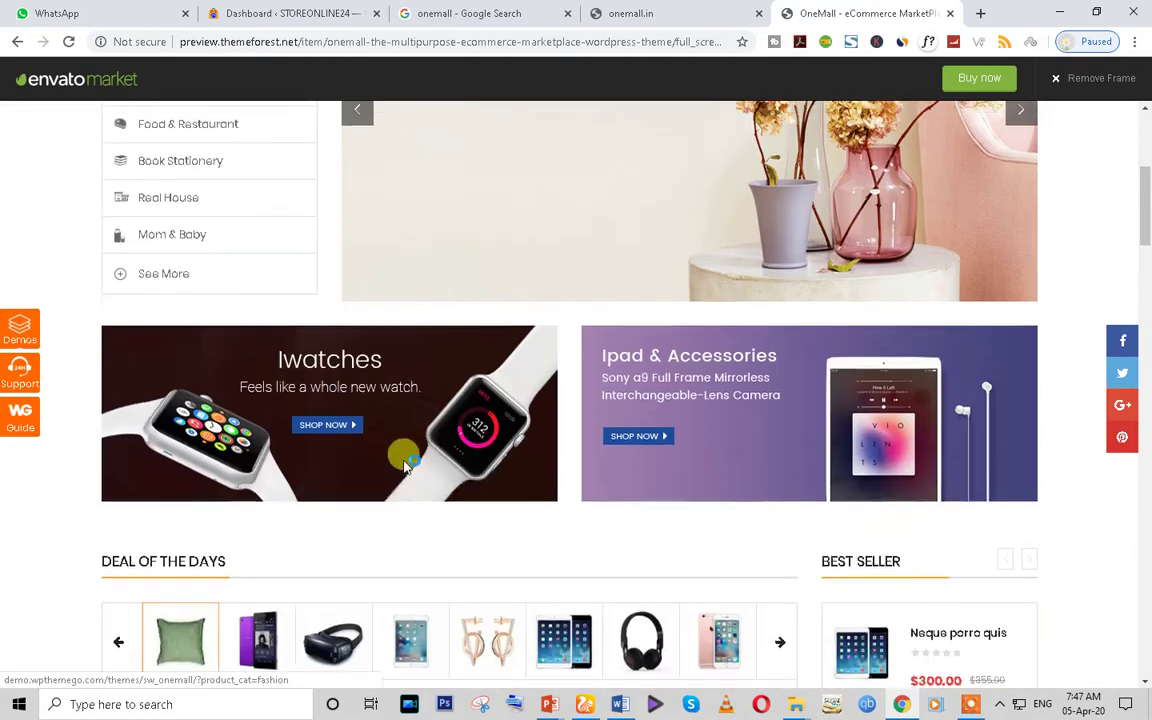
{"action": "scroll", "coordinate": [404, 463], "scroll_direction": "down", "scroll_amount": 8}
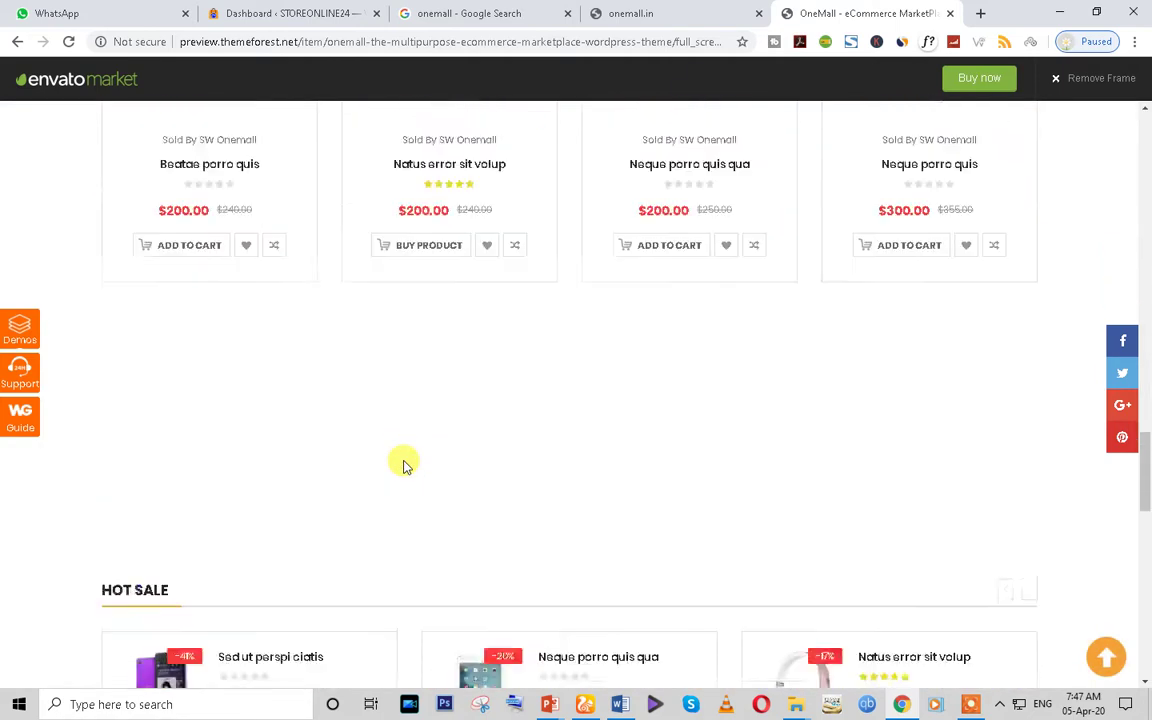
{"action": "scroll", "coordinate": [538, 324], "scroll_direction": "up", "scroll_amount": 3}
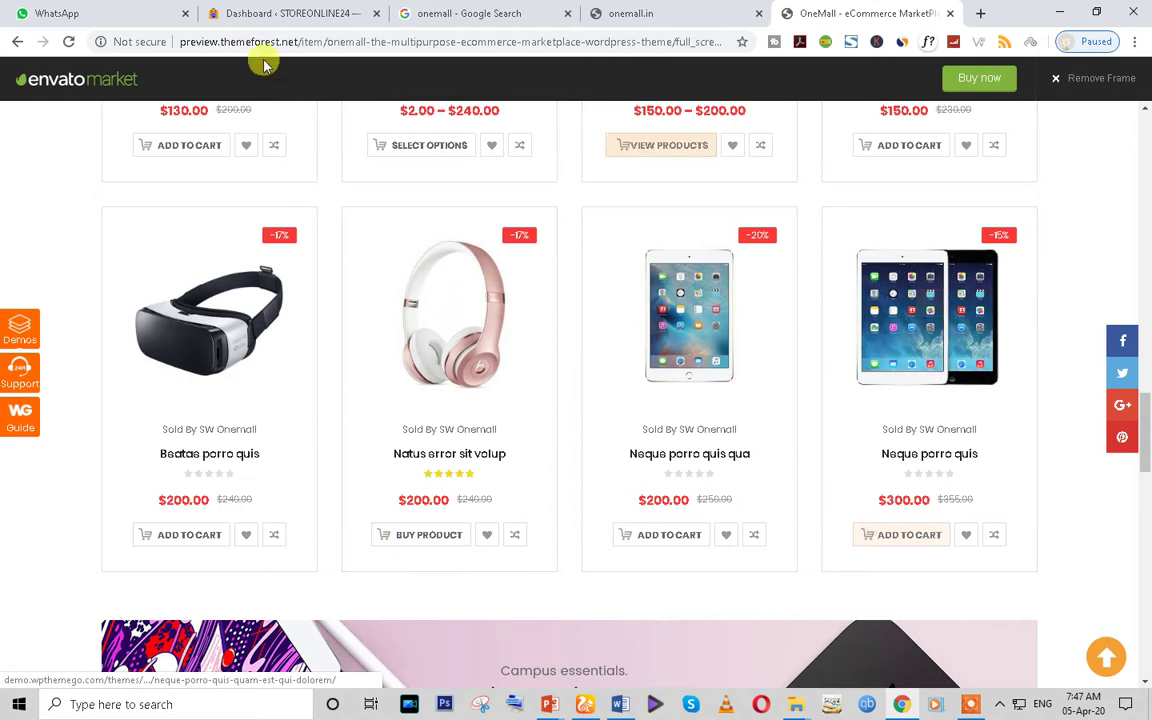
Go to the website themarche.com in the theme preview's tab
{"action": "left_click", "coordinate": [282, 42]}
{"action": "type", "text": "the"}
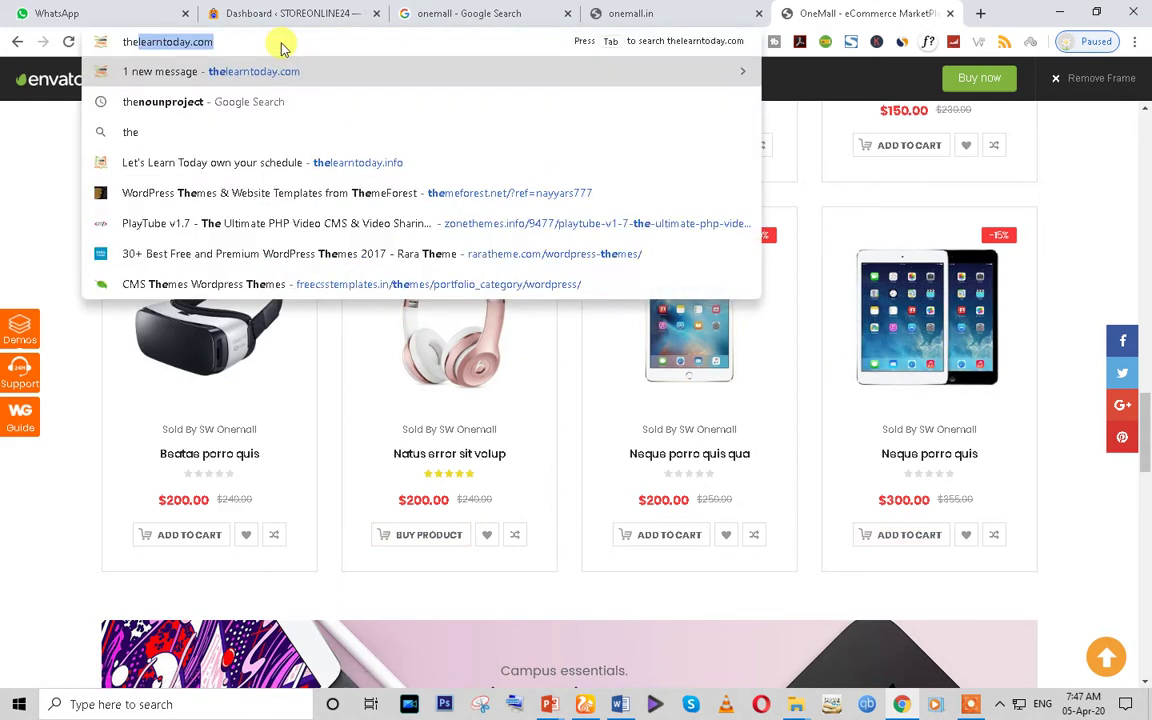
{"action": "type", "text": "ma"}
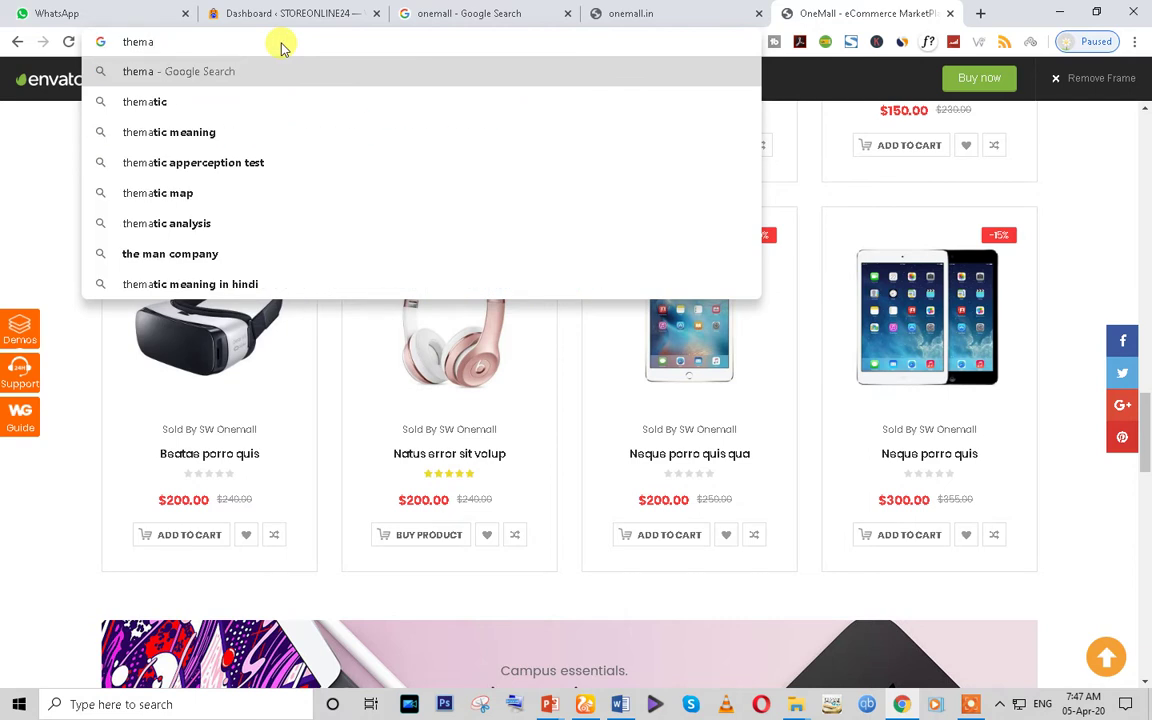
{"action": "type", "text": "rch"}
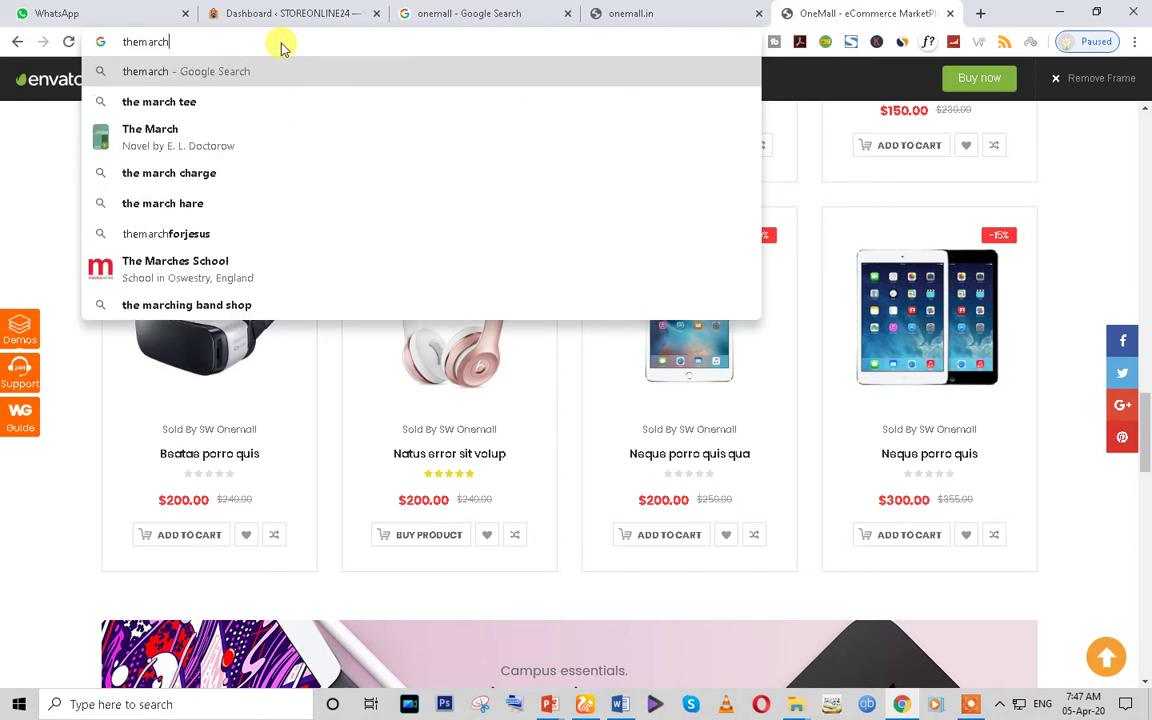
{"action": "type", "text": "e"}
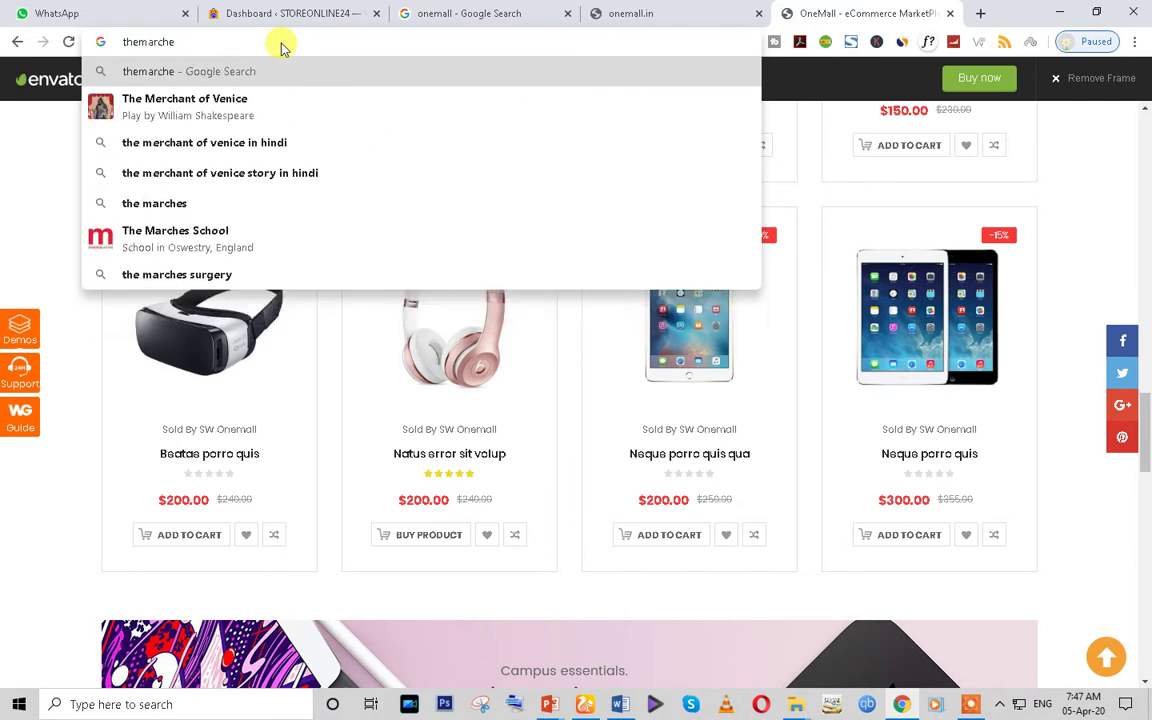
{"action": "type", "text": ".com"}
{"action": "key", "text": "Return"}
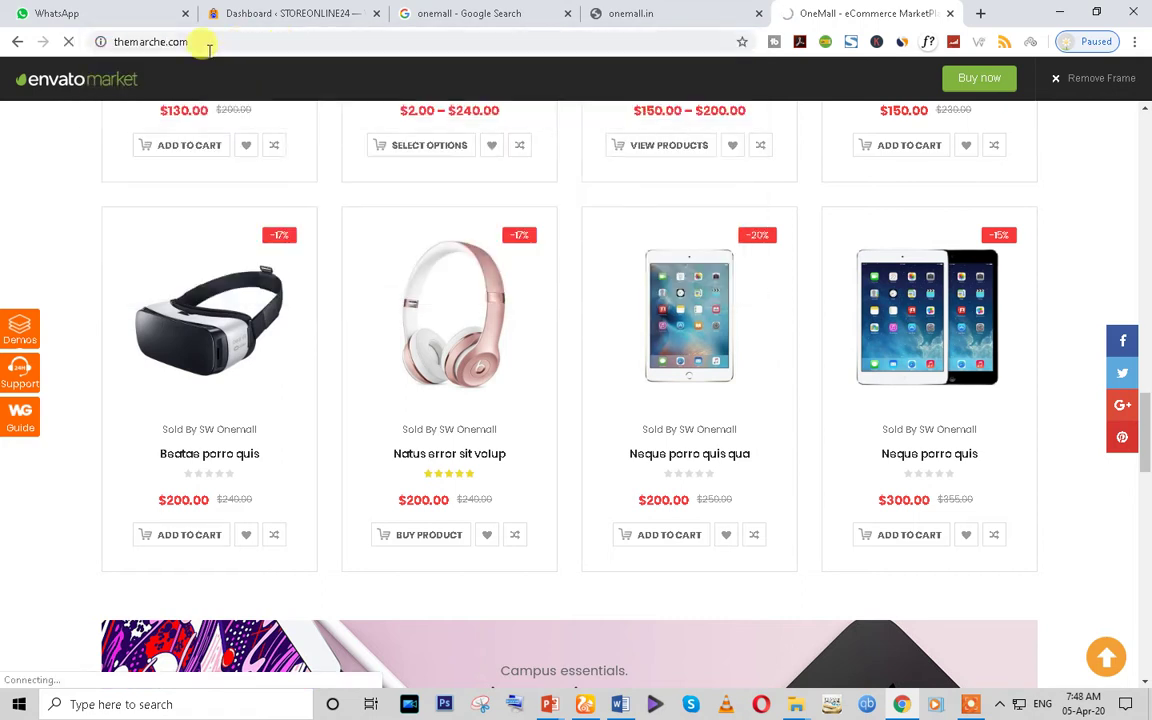
{"action": "left_click", "coordinate": [138, 44]}
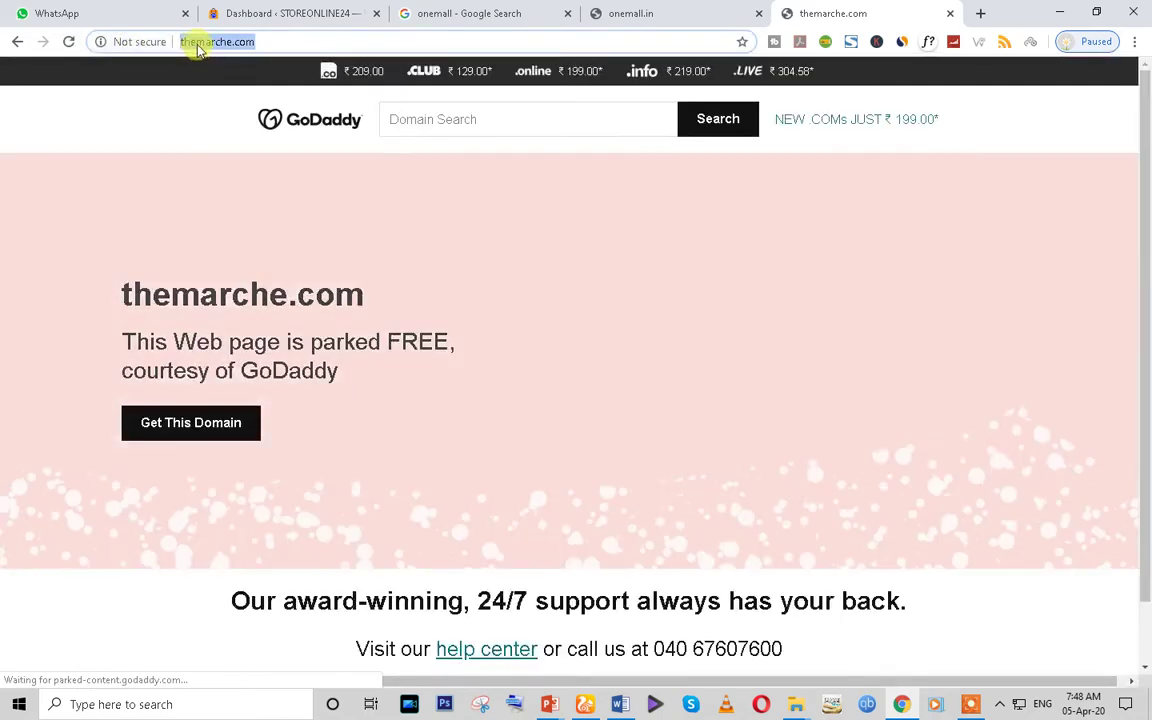
Correct the web address to themeatmarche.com, load it and place its tab directly after the dashboard tab
{"action": "left_click", "coordinate": [206, 42]}
{"action": "type", "text": "eatm"}
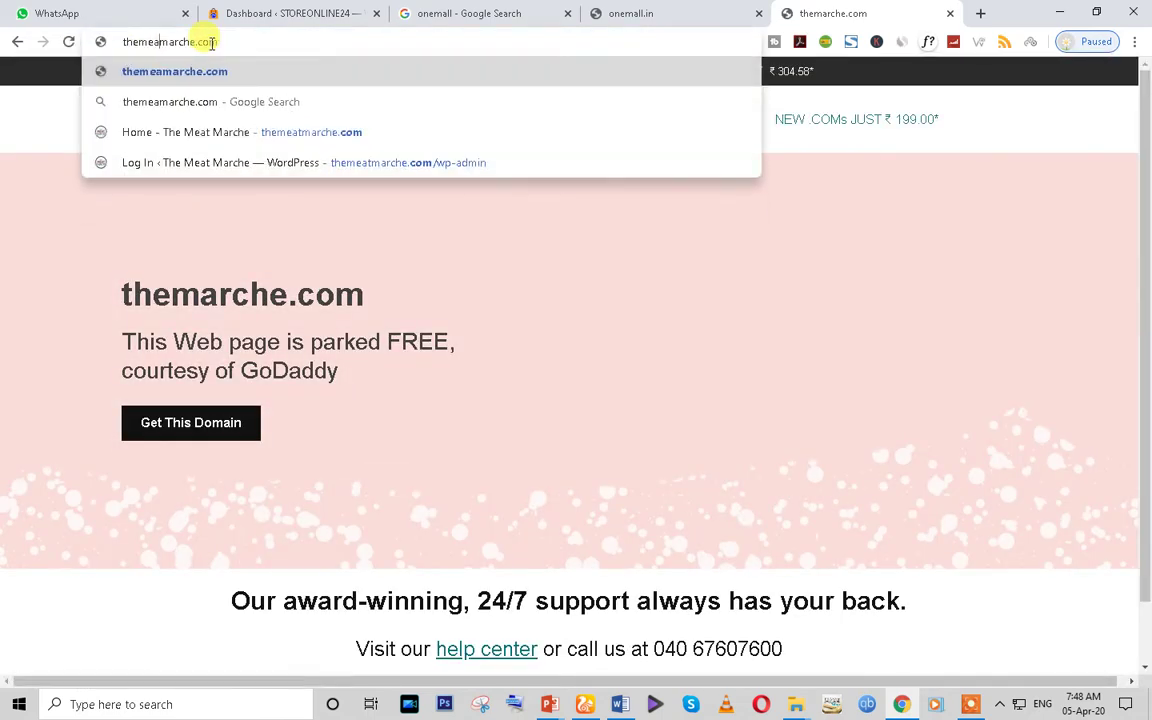
{"action": "key", "text": "Return"}
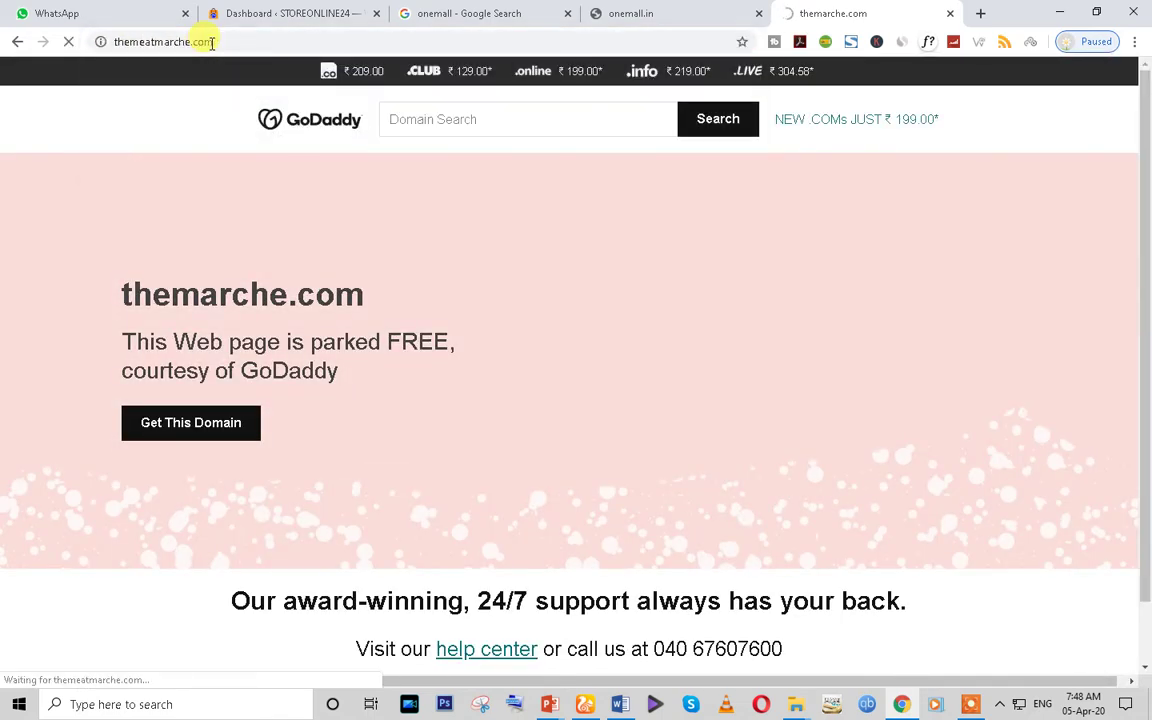
{"action": "left_click_drag", "start_coordinate": [806, 14], "coordinate": [495, 12]}
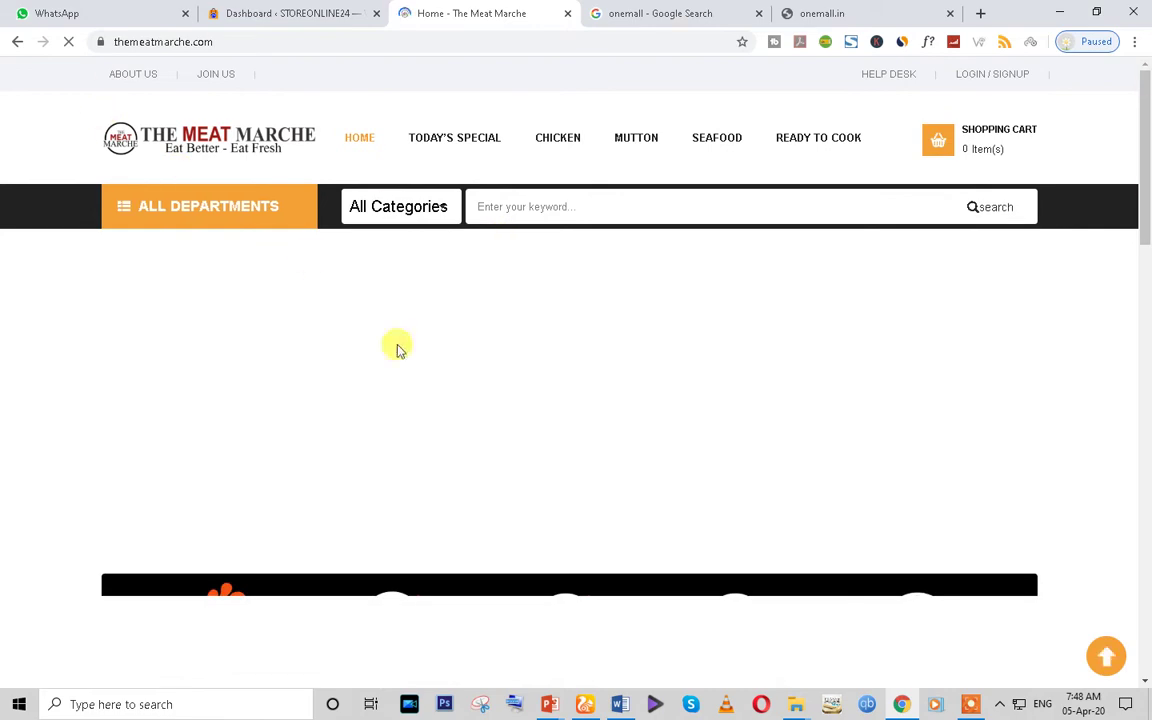
Look through the Meat Marche homepage's feature banner, product sections and popular categories, then return to the upper product listings
{"action": "scroll", "coordinate": [590, 287], "scroll_direction": "down", "scroll_amount": 5}
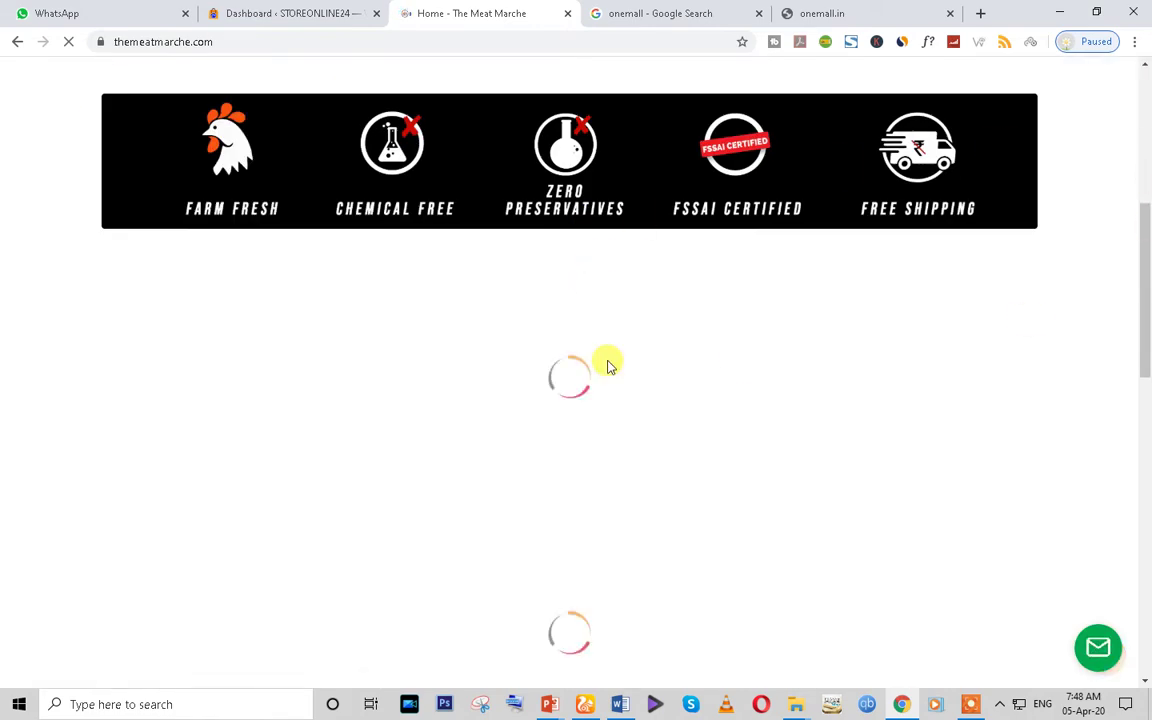
{"action": "scroll", "coordinate": [608, 365], "scroll_direction": "down", "scroll_amount": 13}
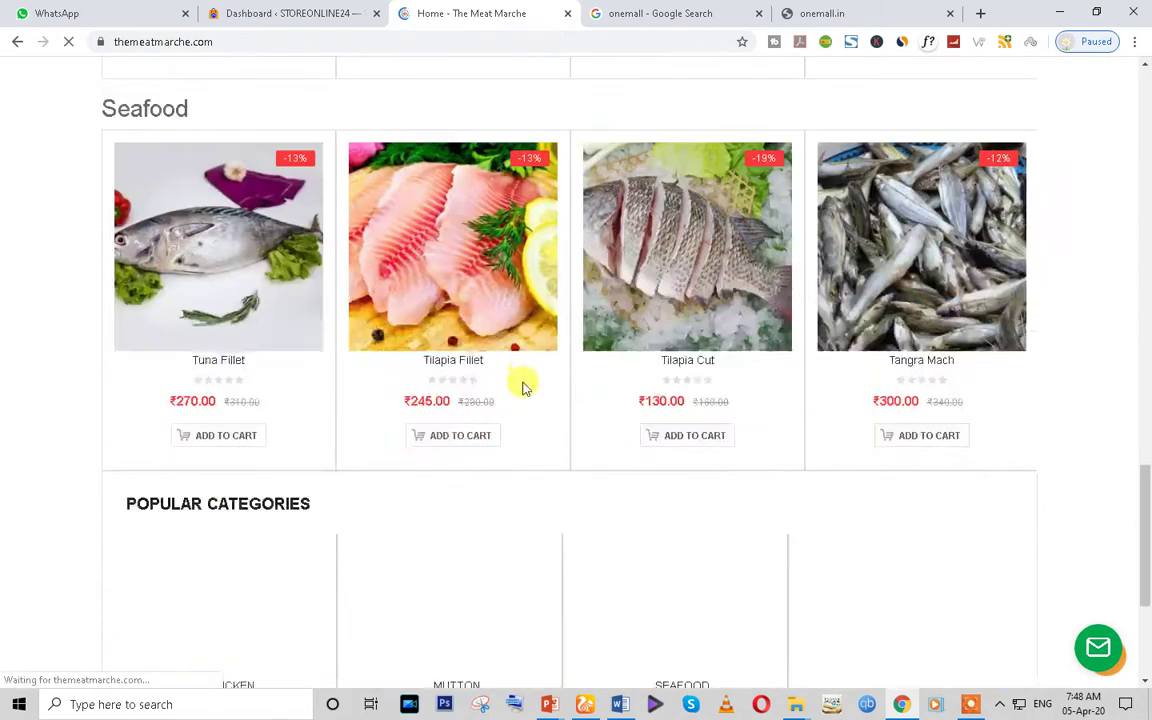
{"action": "scroll", "coordinate": [524, 388], "scroll_direction": "down", "scroll_amount": 3}
{"action": "scroll", "coordinate": [476, 385], "scroll_direction": "up", "scroll_amount": 16}
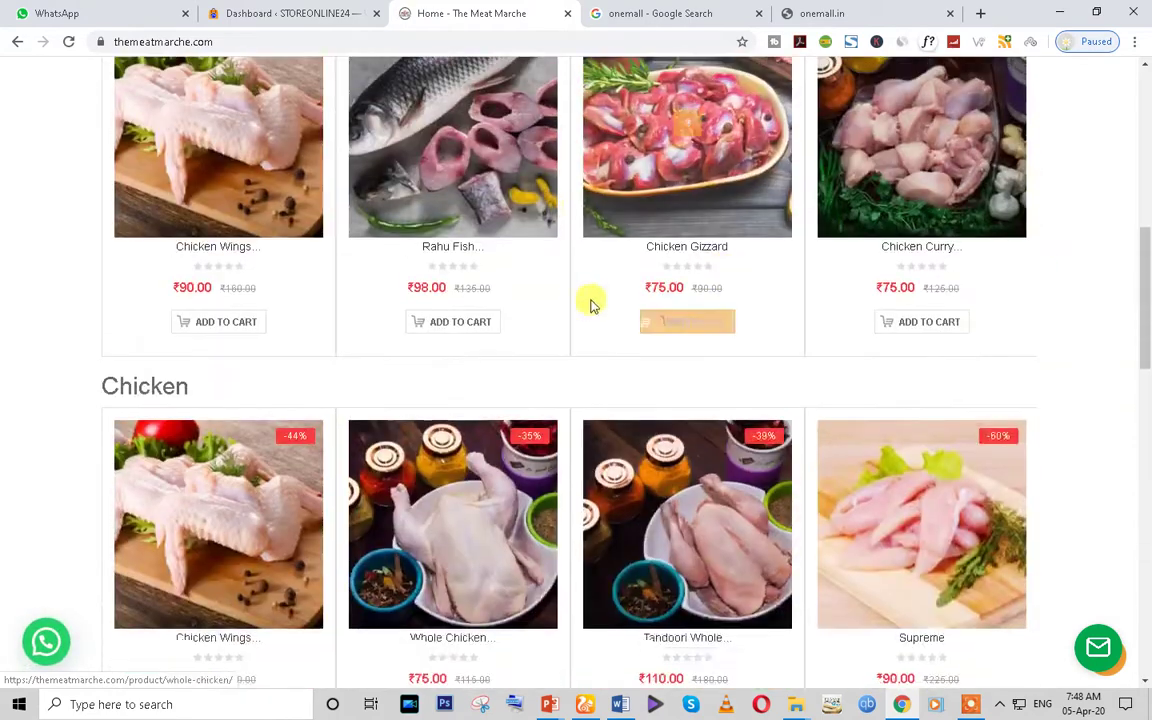
Open the Rahu Fish Cut product page and view its price, overview and description section
{"action": "left_click", "coordinate": [451, 452]}
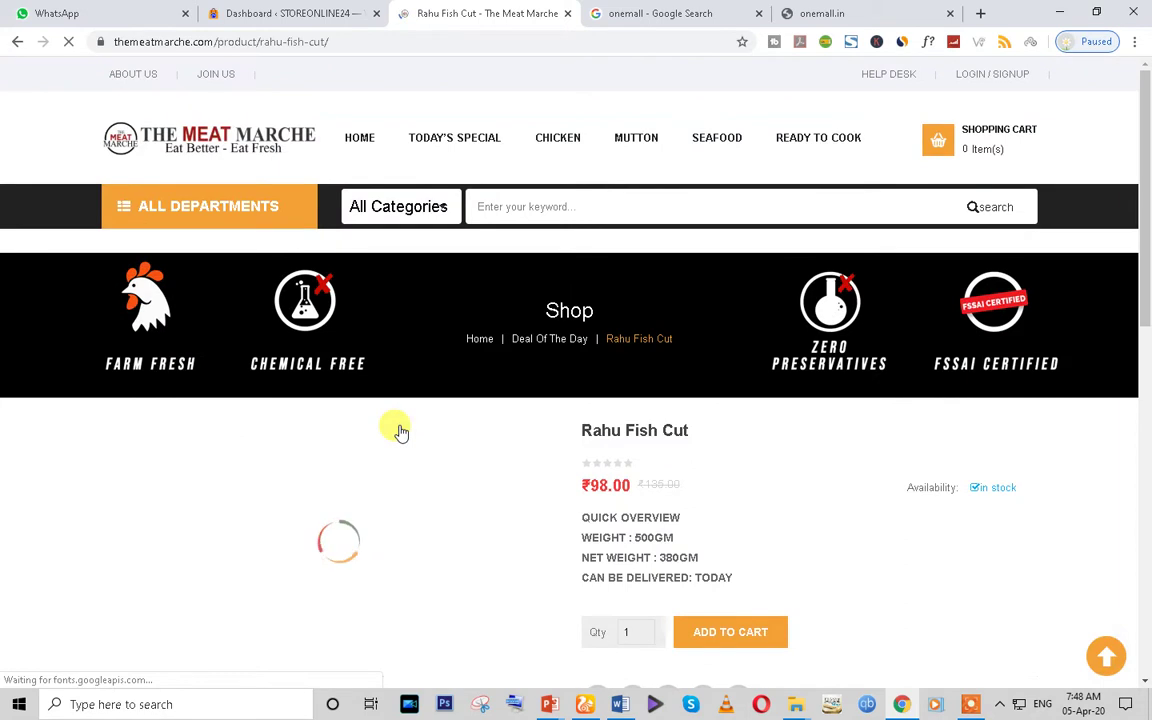
{"action": "scroll", "coordinate": [530, 540], "scroll_direction": "down", "scroll_amount": 3}
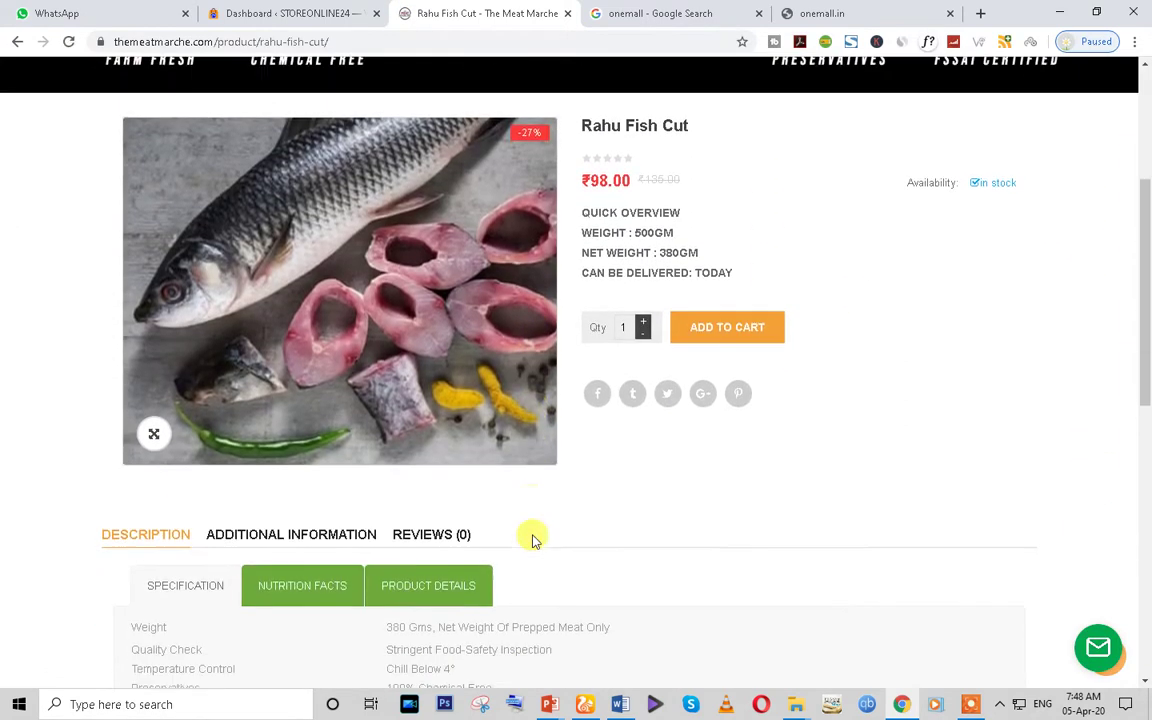
{"action": "scroll", "coordinate": [443, 362], "scroll_direction": "down", "scroll_amount": 4}
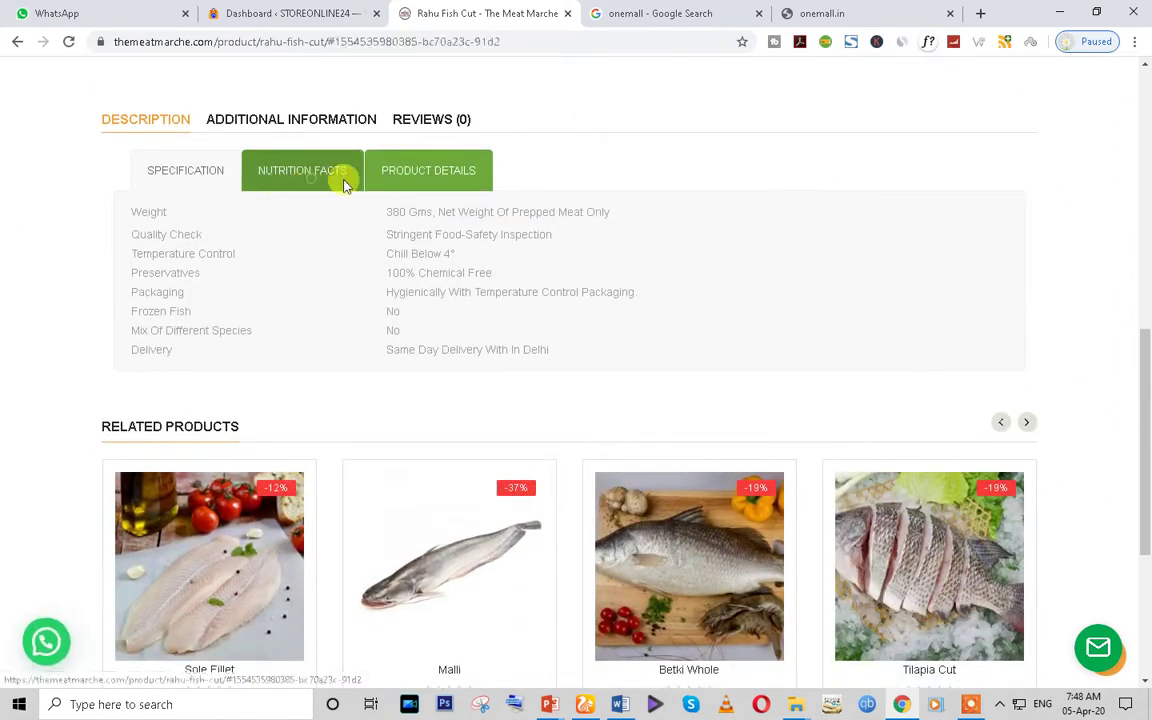
Compare the product's Specification, Nutrition Facts and Product Details, then view the related products and footer and return to the page header
{"action": "left_click", "coordinate": [343, 185]}
{"action": "left_click", "coordinate": [419, 180]}
{"action": "left_click", "coordinate": [188, 187]}
{"action": "left_click", "coordinate": [318, 182]}
{"action": "left_click", "coordinate": [428, 172]}
{"action": "left_click", "coordinate": [236, 174]}
{"action": "left_click", "coordinate": [327, 180]}
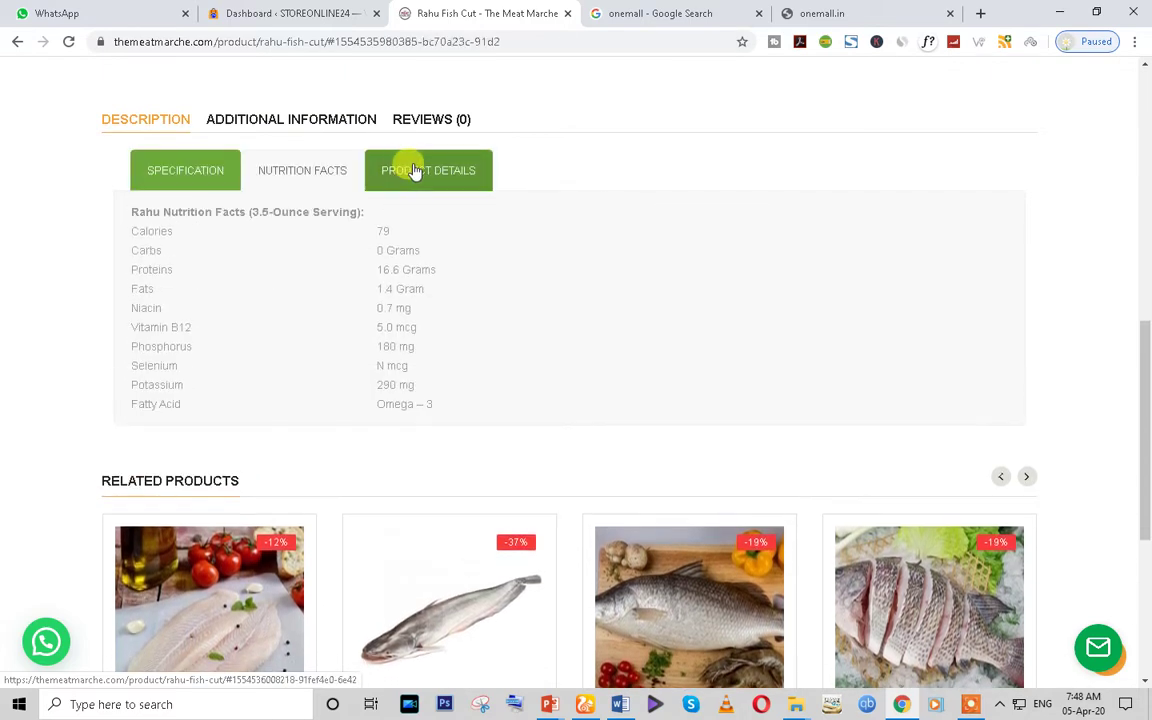
{"action": "left_click", "coordinate": [415, 172]}
{"action": "scroll", "coordinate": [429, 188], "scroll_direction": "down", "scroll_amount": 4}
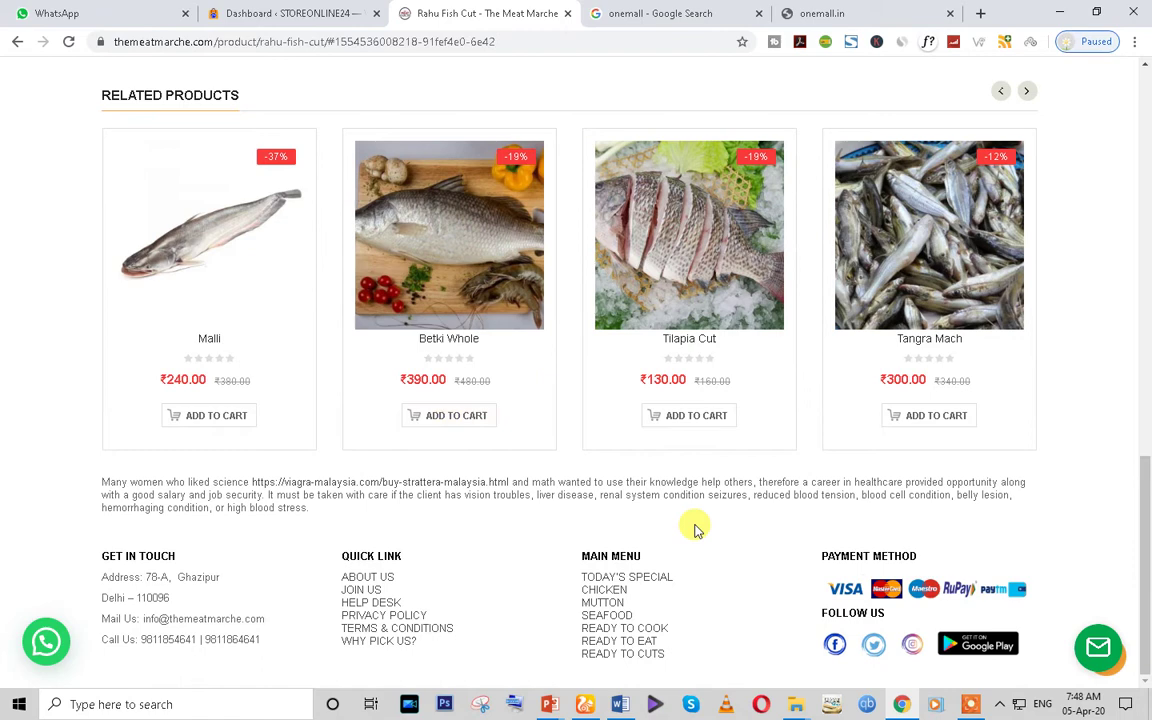
{"action": "scroll", "coordinate": [697, 528], "scroll_direction": "up", "scroll_amount": 10}
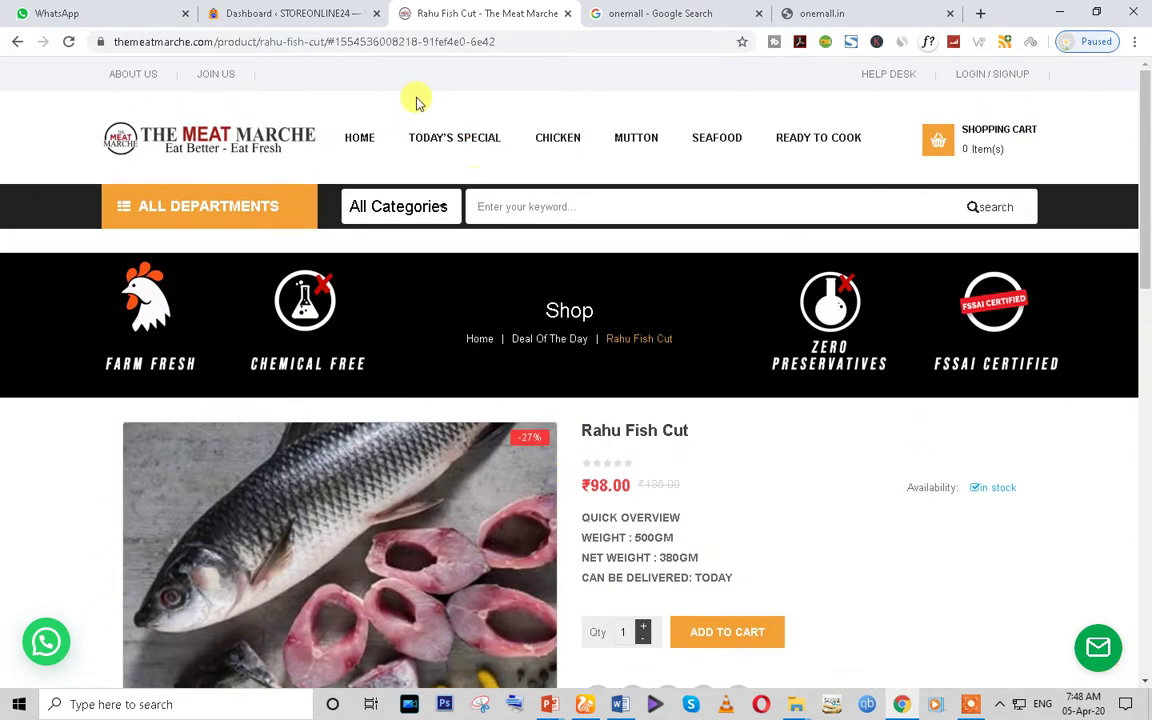
Close the Meat Marche site and return to the StoreOnline24 WordPress dashboard to glance over its overview
{"action": "left_click", "coordinate": [567, 14]}
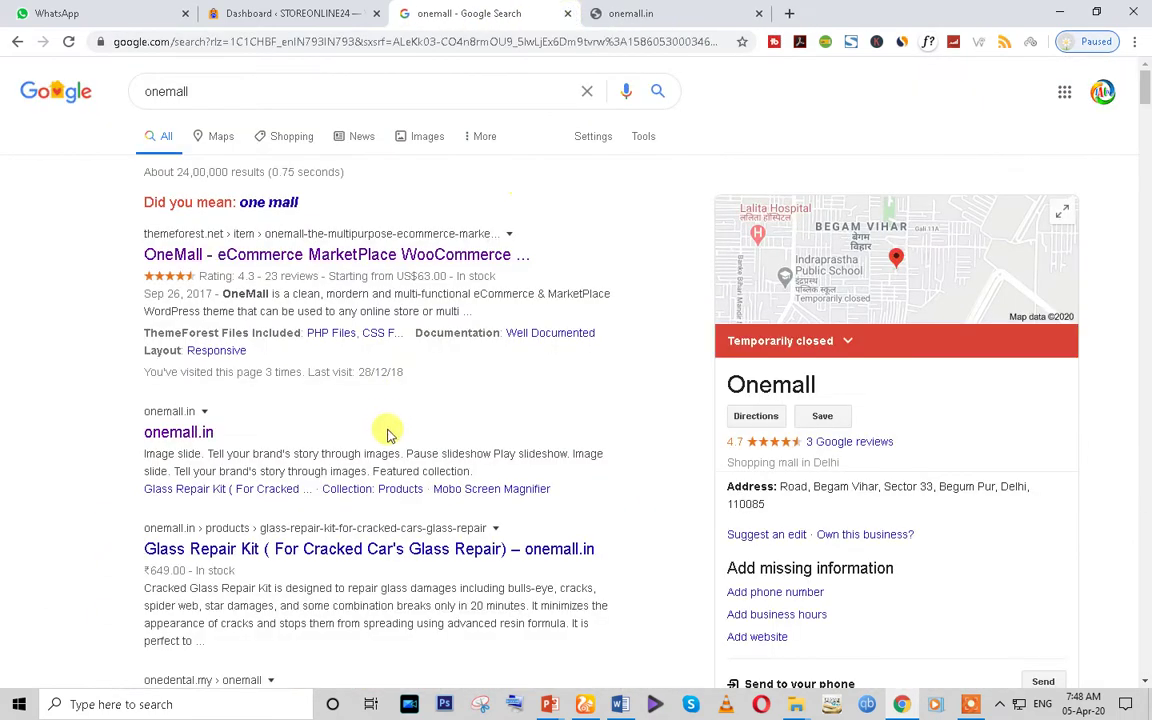
{"action": "left_click", "coordinate": [268, 14]}
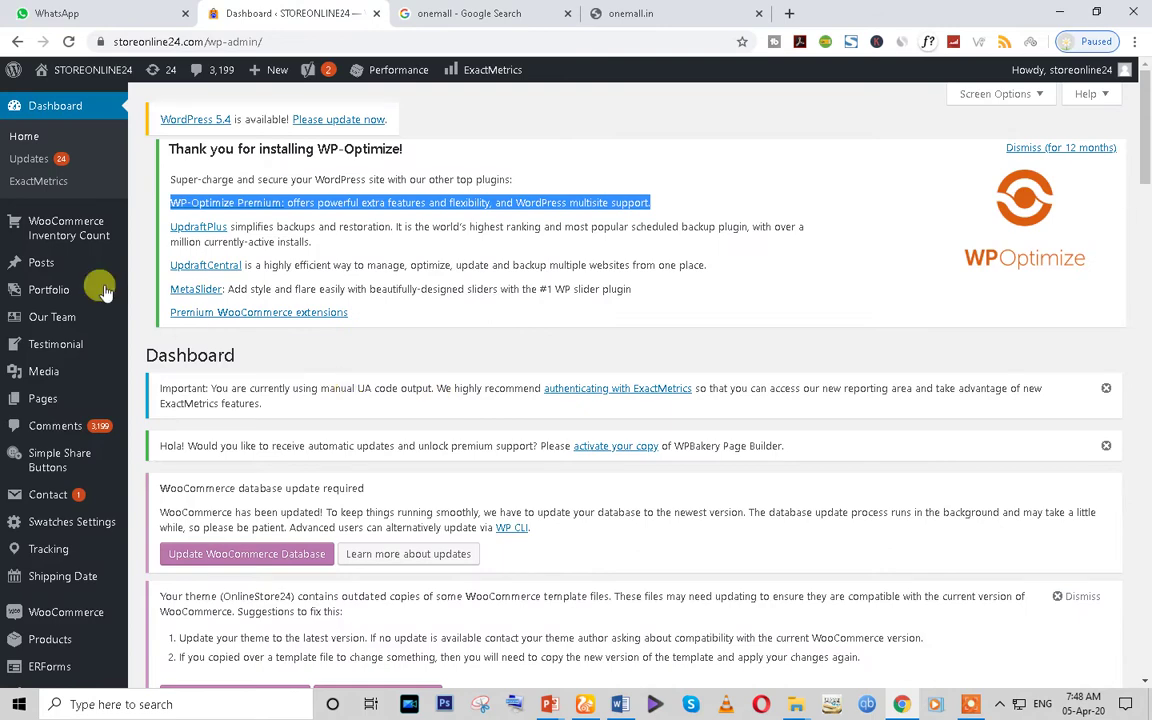
{"action": "scroll", "coordinate": [104, 291], "scroll_direction": "down", "scroll_amount": 5}
{"action": "scroll", "coordinate": [150, 290], "scroll_direction": "up", "scroll_amount": 5}
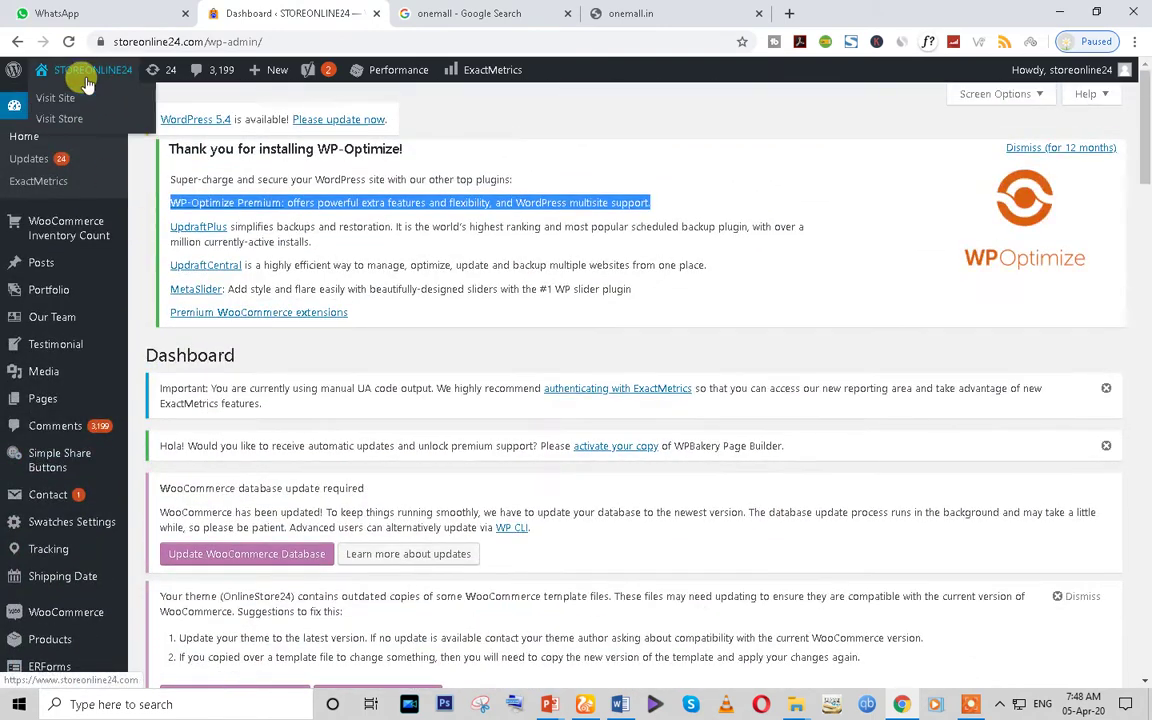
Open the StoreOnline24 storefront in a new tab and close the OneMall search and onemall.in tabs
{"action": "right_click", "coordinate": [72, 102]}
{"action": "left_click", "coordinate": [80, 106]}
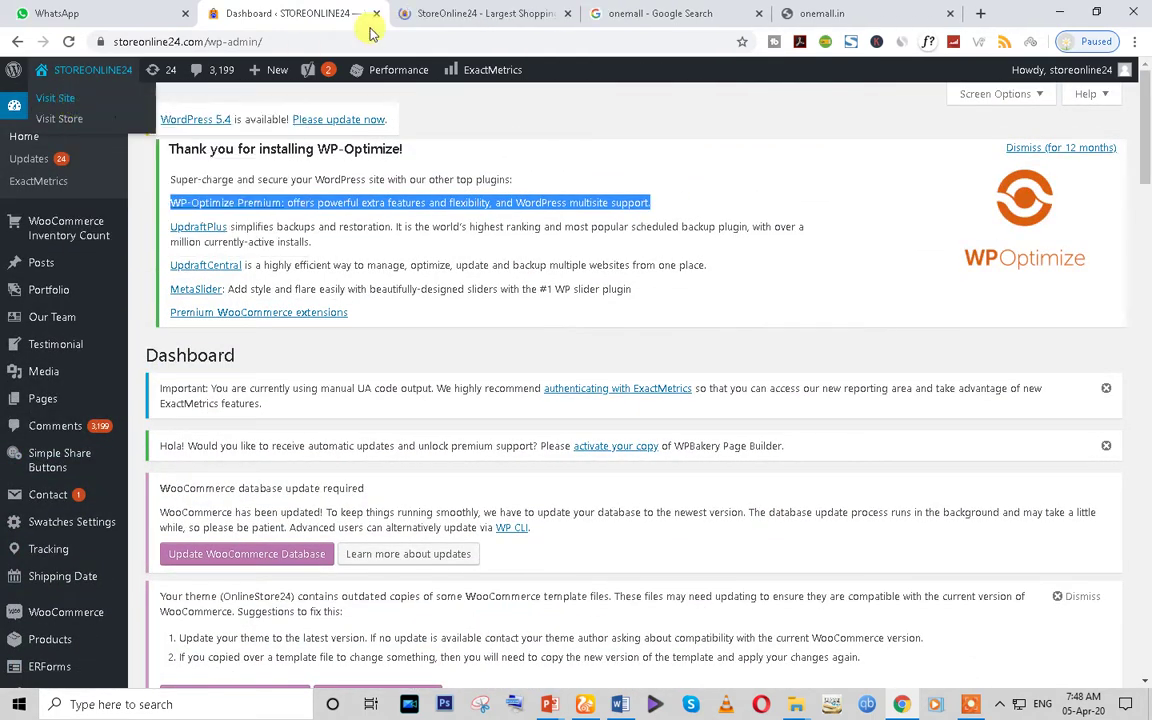
{"action": "left_click", "coordinate": [445, 13]}
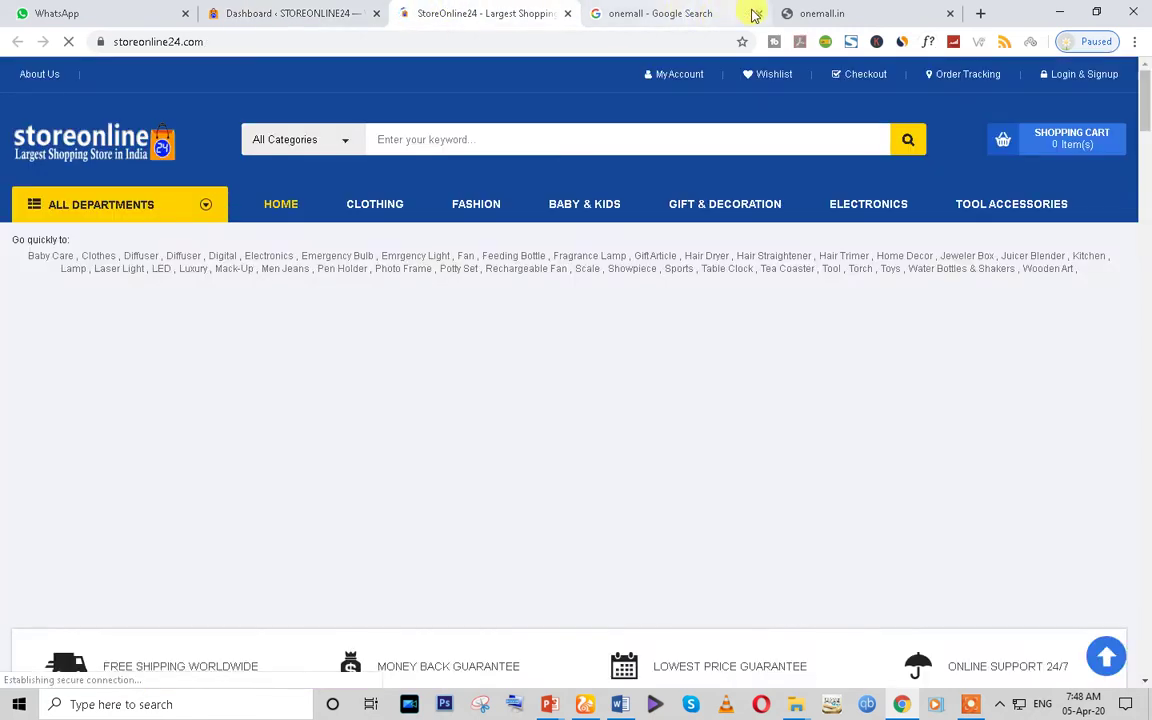
{"action": "left_click", "coordinate": [760, 14]}
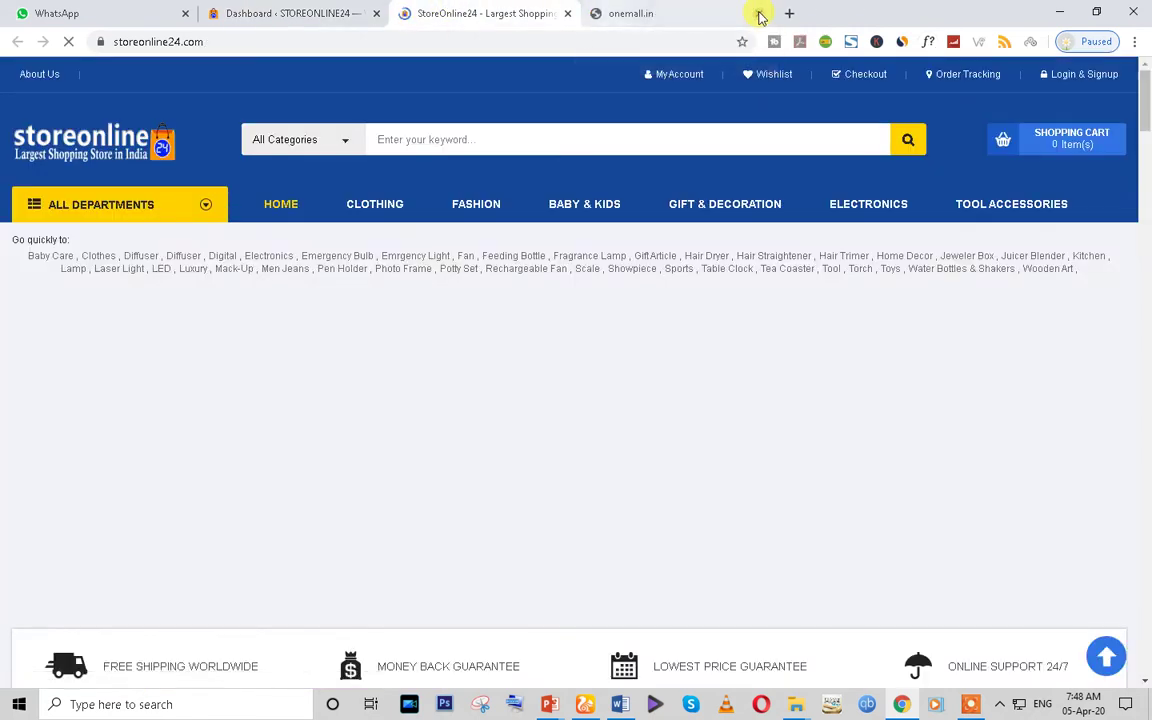
Open the Themes page from the WordPress dashboard and examine the active OnlineStore24 theme's details
{"action": "left_click", "coordinate": [285, 13]}
{"action": "scroll", "coordinate": [200, 525], "scroll_direction": "down", "scroll_amount": 2}
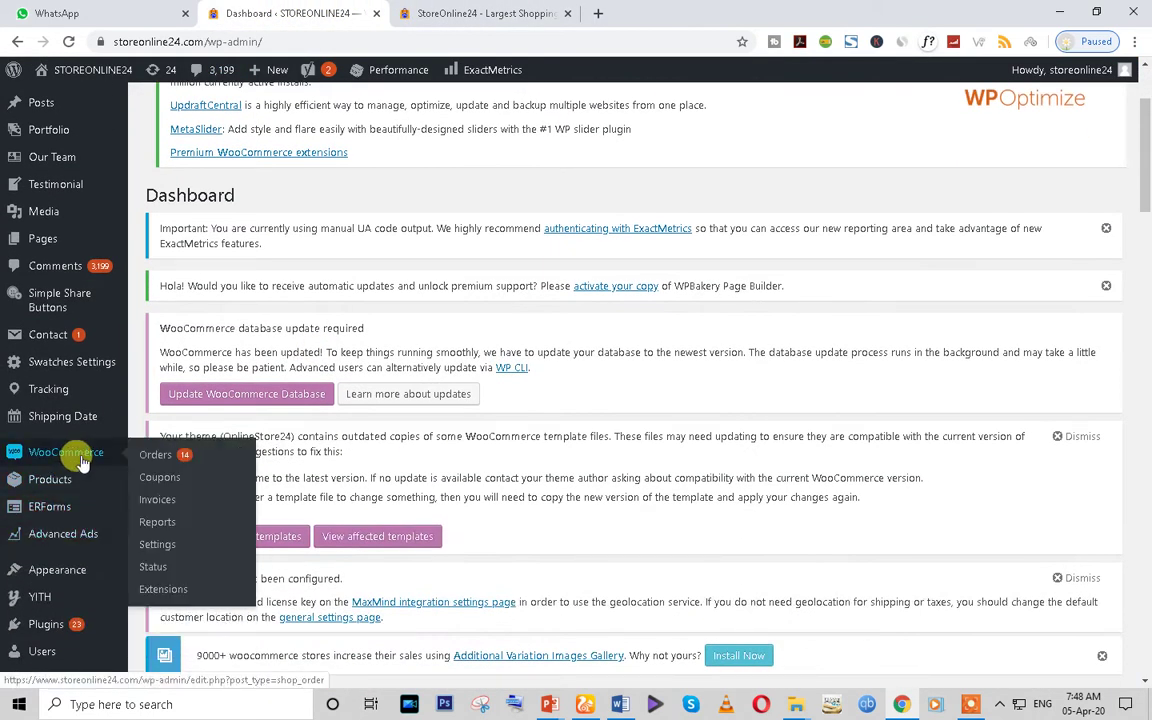
{"action": "mouse_move", "coordinate": [73, 578]}
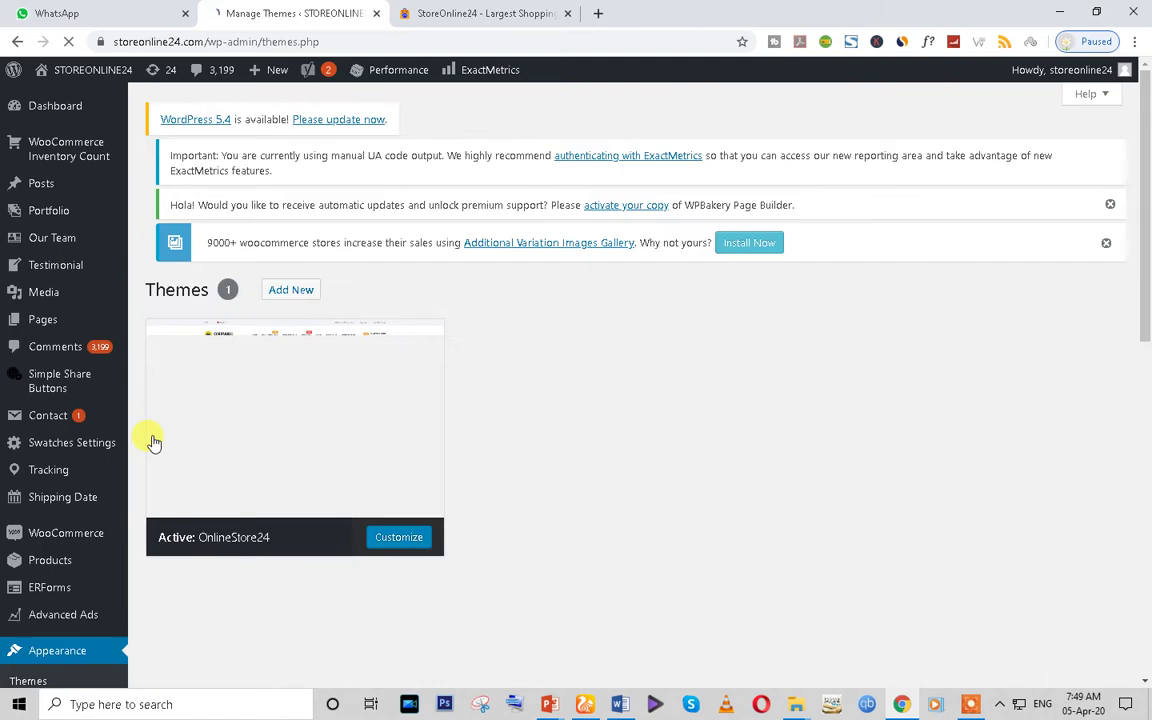
{"action": "scroll", "coordinate": [153, 442], "scroll_direction": "down", "scroll_amount": 4}
{"action": "scroll", "coordinate": [288, 267], "scroll_direction": "up", "scroll_amount": 4}
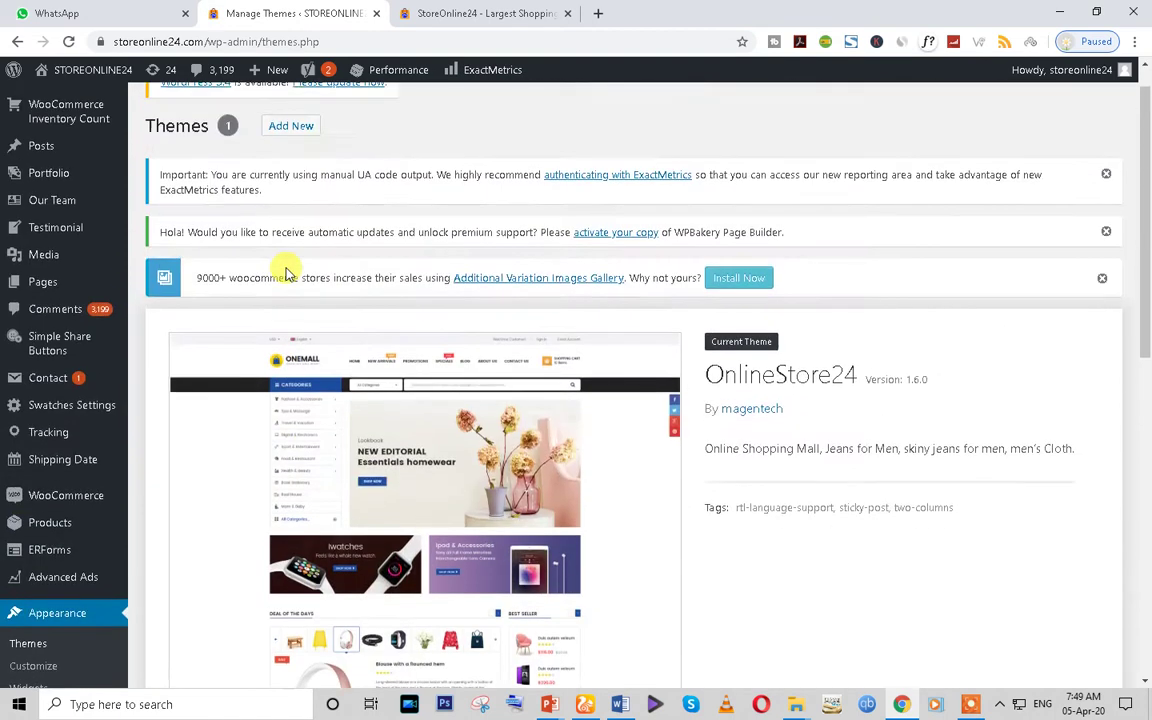
{"action": "scroll", "coordinate": [287, 270], "scroll_direction": "down", "scroll_amount": 2}
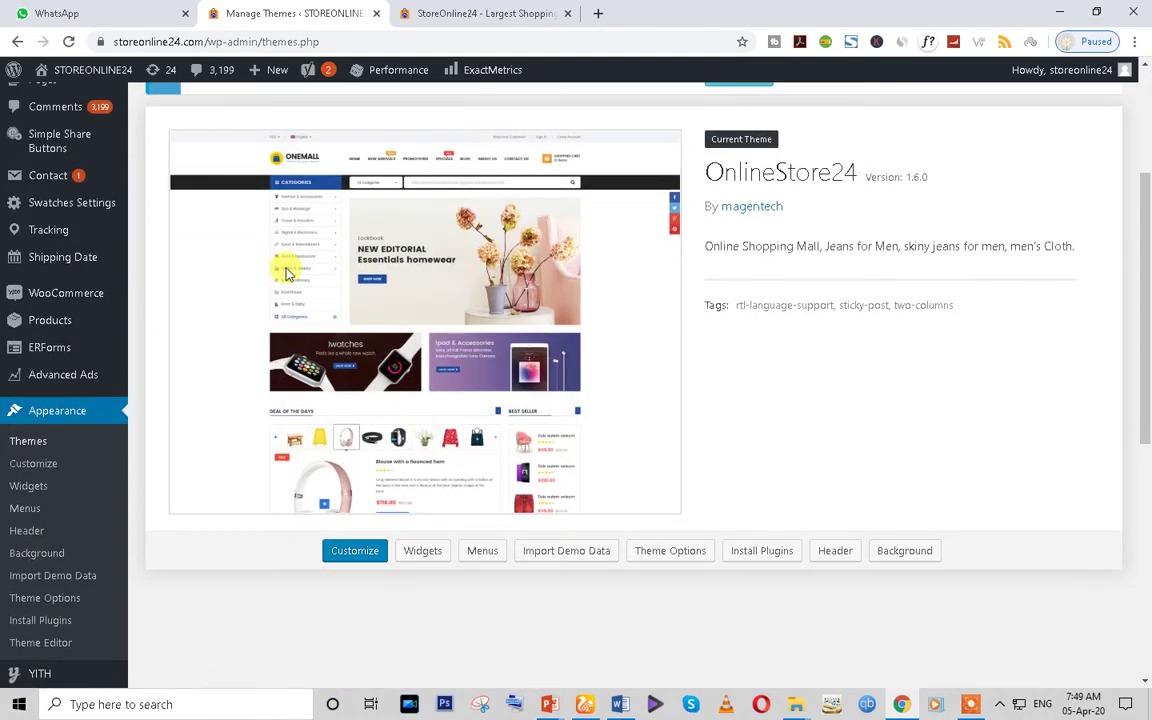
{"action": "scroll", "coordinate": [286, 272], "scroll_direction": "up", "scroll_amount": 2}
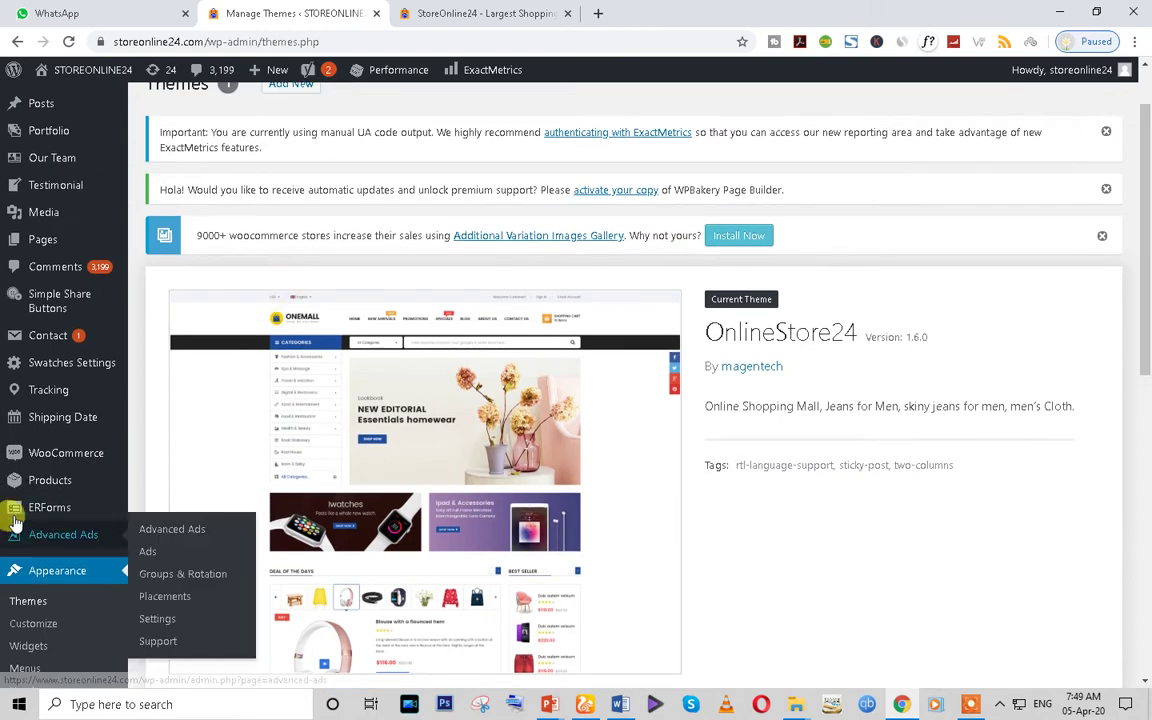
Look through the dashboard's admin menu entries, from the Appearance options down to WP File Manager and WP-Optimize
{"action": "scroll", "coordinate": [40, 497], "scroll_direction": "down", "scroll_amount": 3}
{"action": "scroll", "coordinate": [30, 496], "scroll_direction": "up", "scroll_amount": 1}
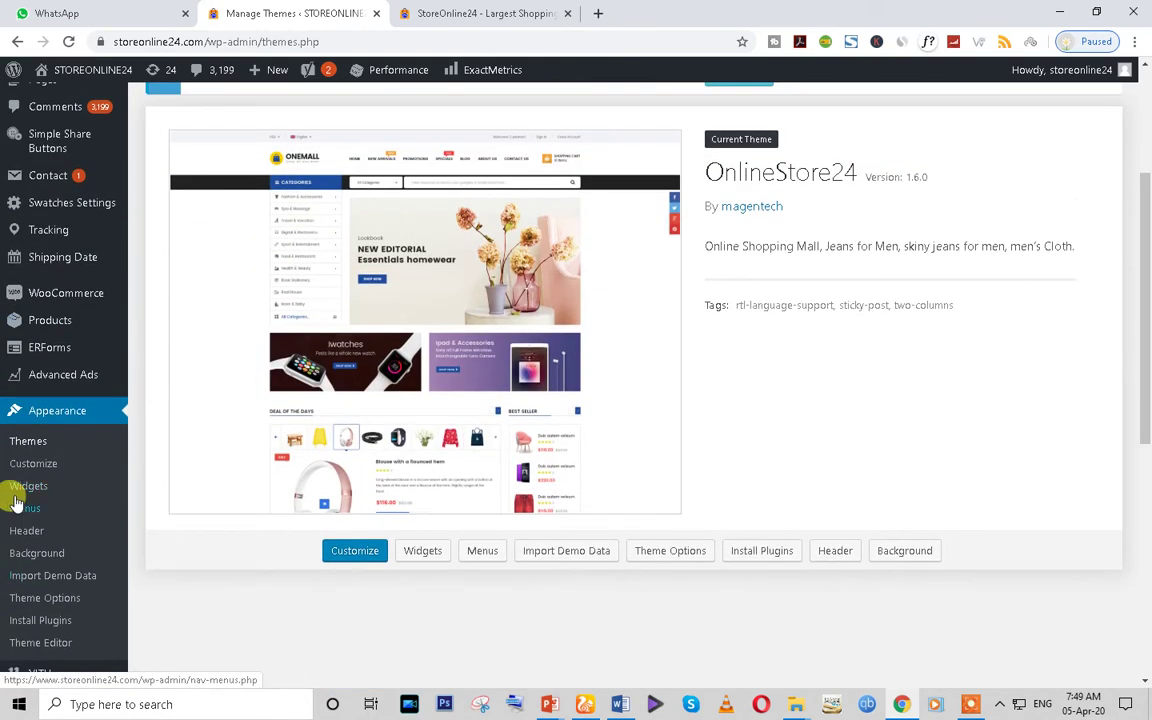
{"action": "scroll", "coordinate": [87, 533], "scroll_direction": "down", "scroll_amount": 5}
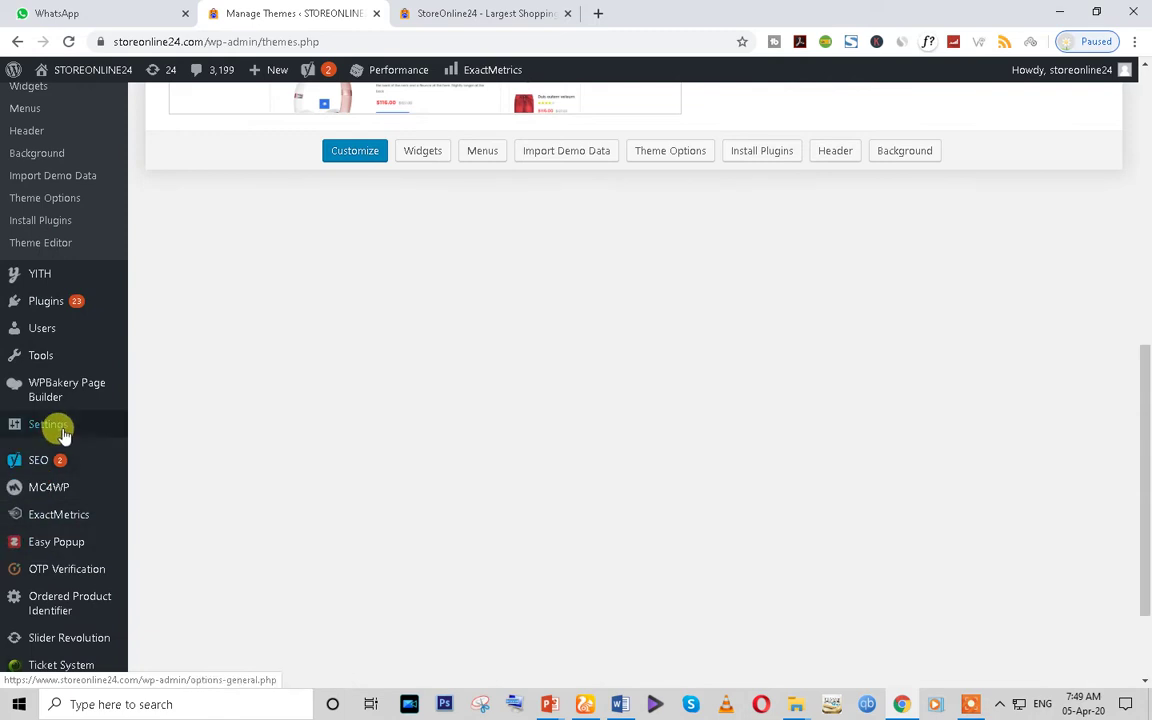
{"action": "scroll", "coordinate": [73, 580], "scroll_direction": "down", "scroll_amount": 2}
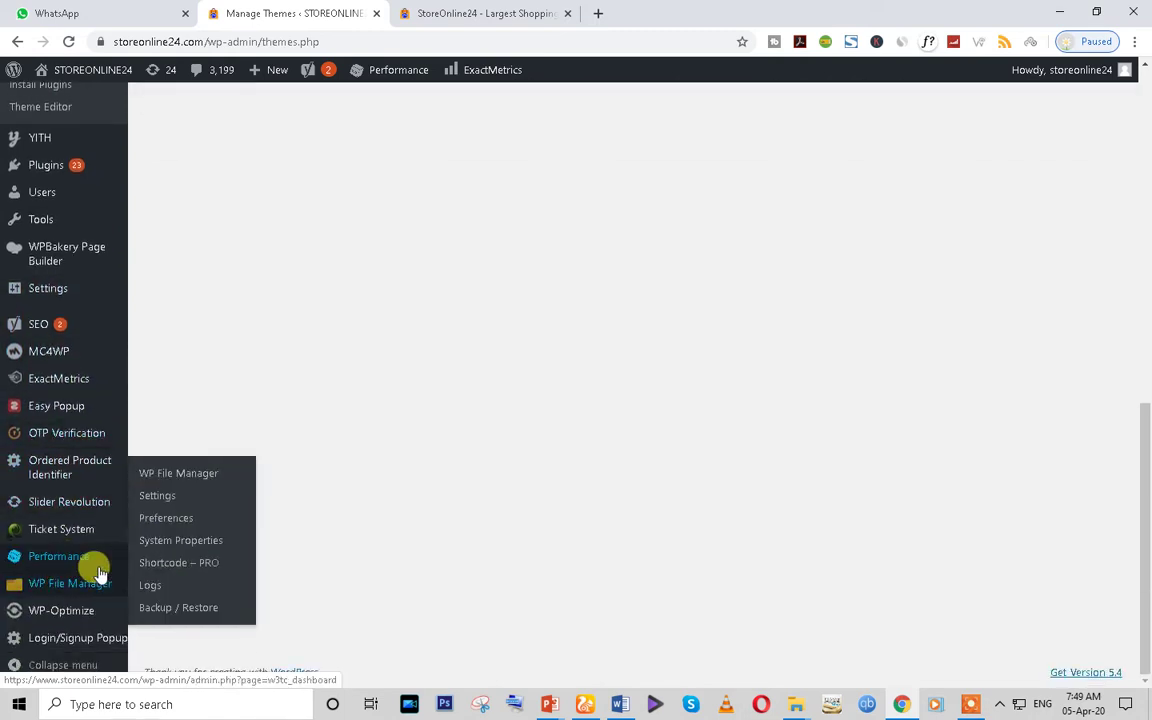
{"action": "mouse_move", "coordinate": [102, 621]}
{"action": "scroll", "coordinate": [45, 332], "scroll_direction": "up", "scroll_amount": 2}
Open the installed plugins list and examine the store's plugins from Ad Inserter through the YITH WooCommerce entries, then return to its start
{"action": "left_click", "coordinate": [47, 333]}
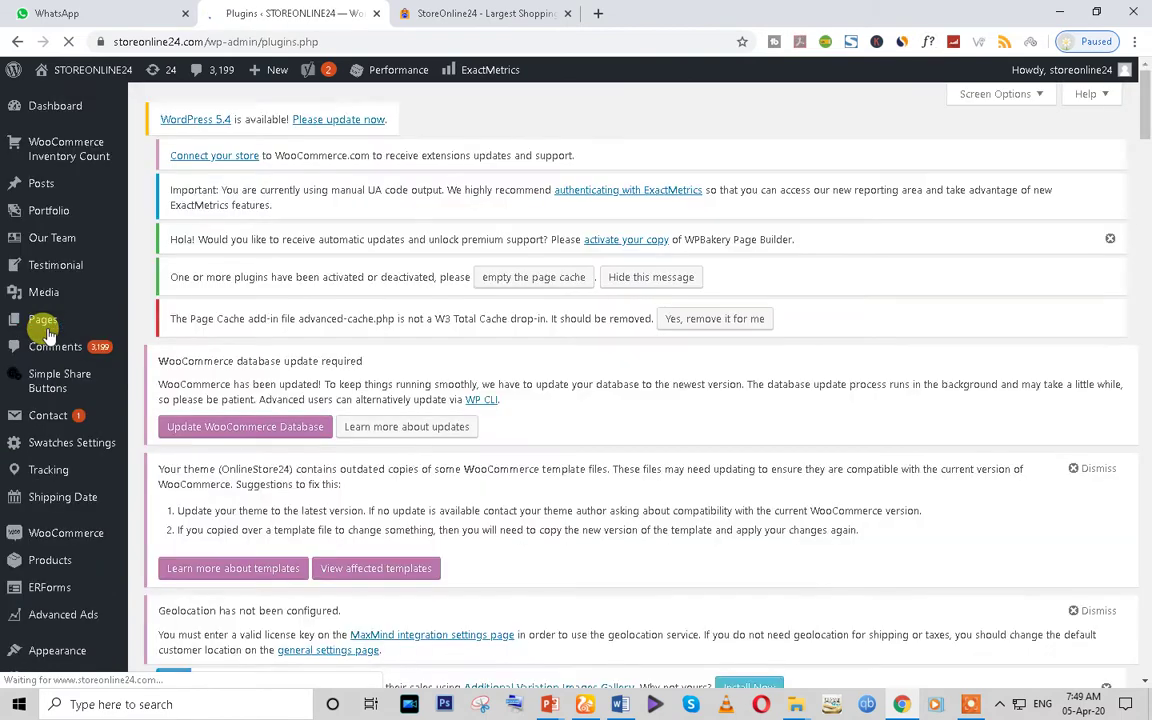
{"action": "scroll", "coordinate": [300, 332], "scroll_direction": "down", "scroll_amount": 3}
{"action": "scroll", "coordinate": [316, 339], "scroll_direction": "down", "scroll_amount": 2}
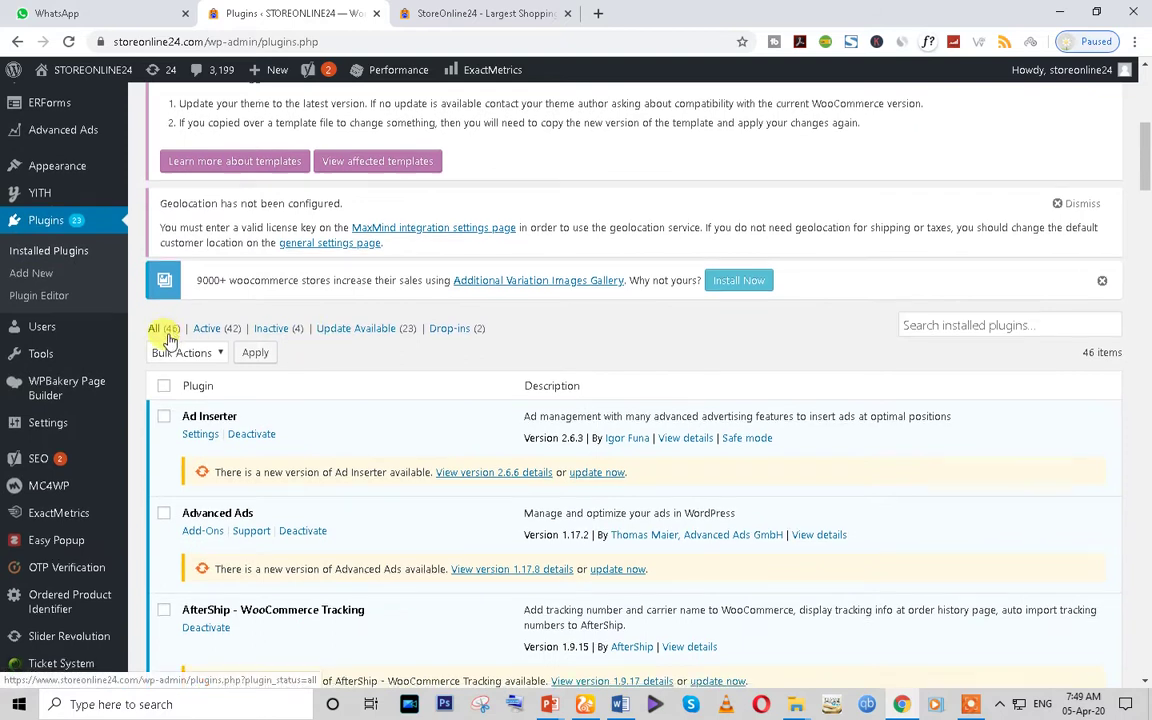
{"action": "scroll", "coordinate": [170, 340], "scroll_direction": "down", "scroll_amount": 3}
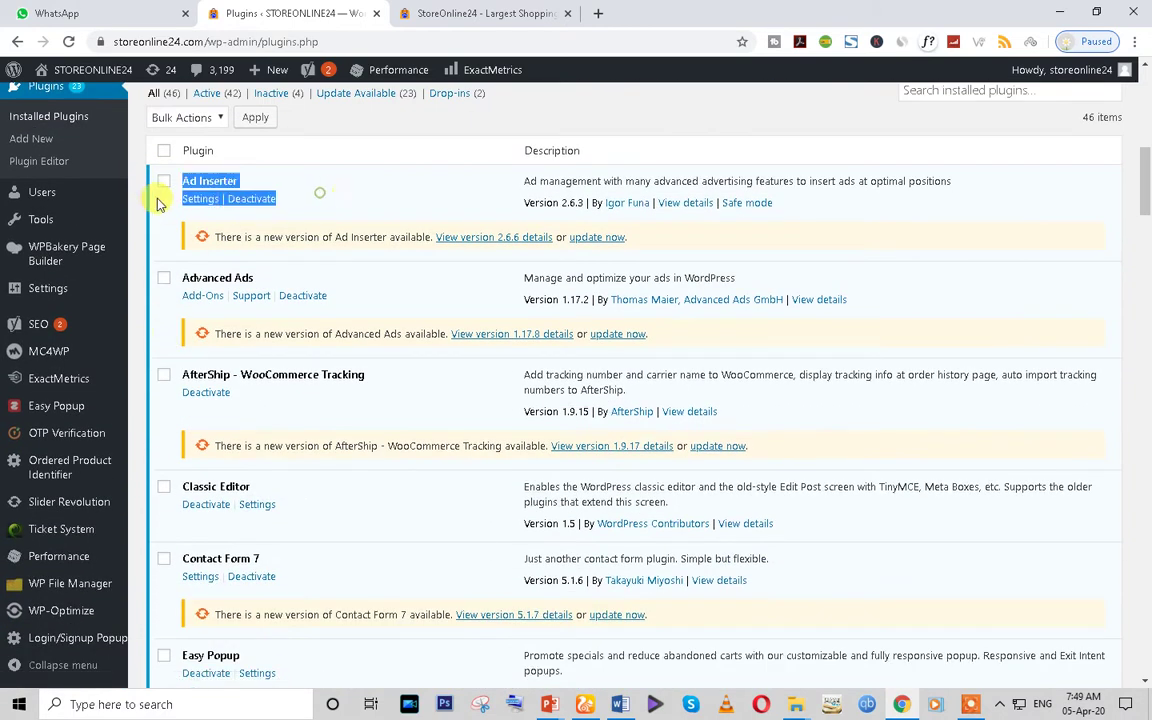
{"action": "scroll", "coordinate": [432, 258], "scroll_direction": "down", "scroll_amount": 20}
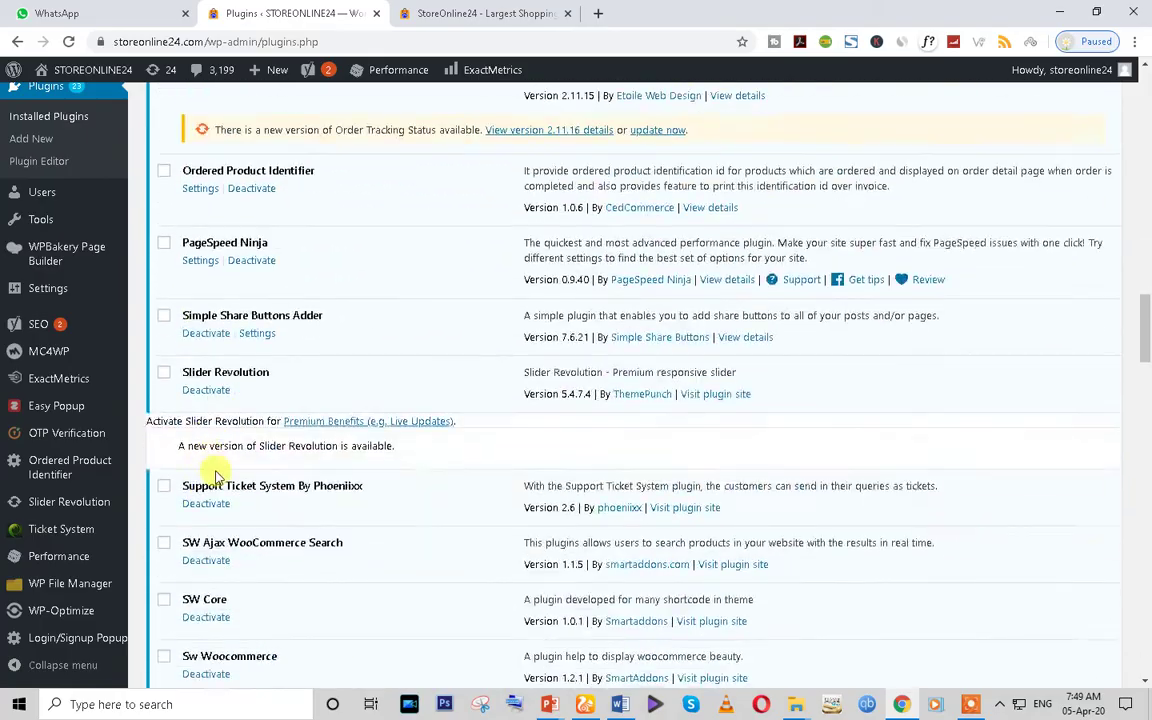
{"action": "scroll", "coordinate": [215, 476], "scroll_direction": "down", "scroll_amount": 20}
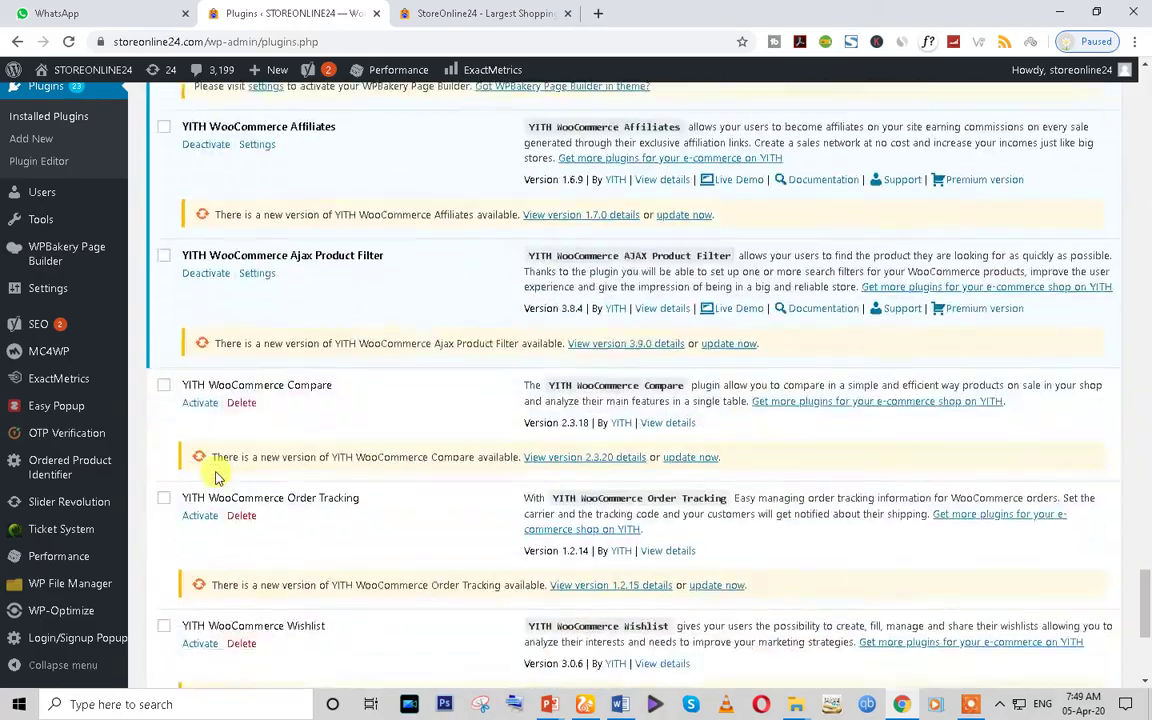
{"action": "scroll", "coordinate": [215, 472], "scroll_direction": "up", "scroll_amount": 10}
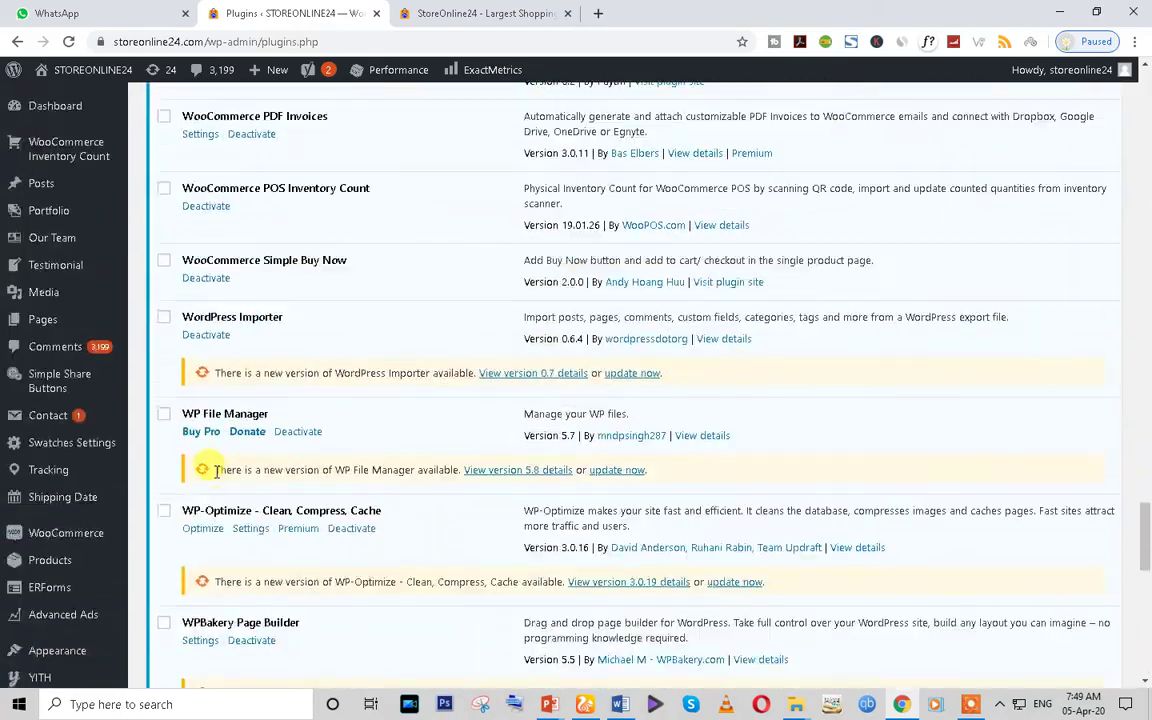
{"action": "scroll", "coordinate": [215, 472], "scroll_direction": "up", "scroll_amount": 6}
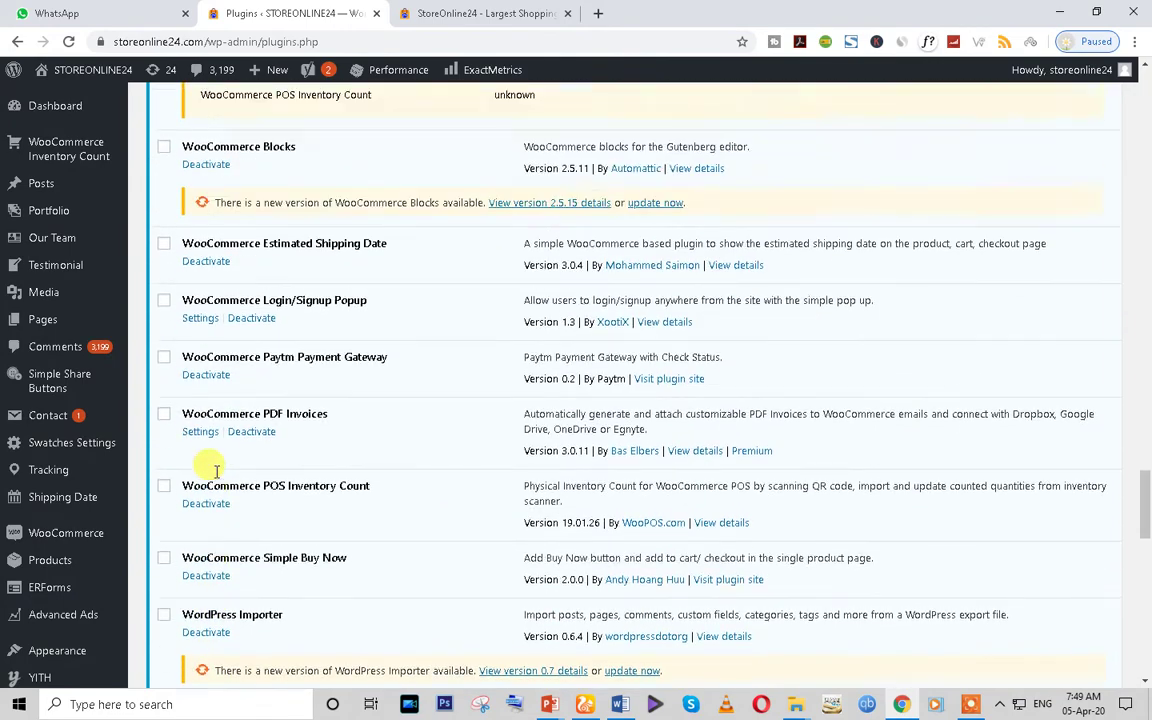
{"action": "scroll", "coordinate": [215, 472], "scroll_direction": "up", "scroll_amount": 15}
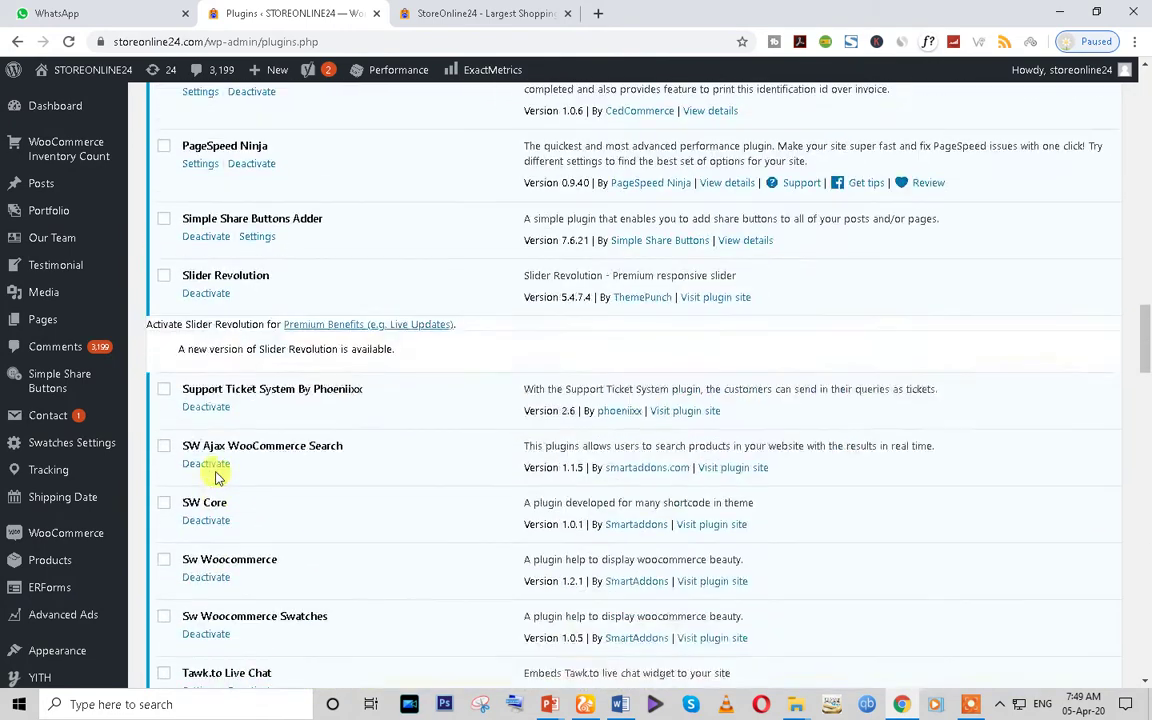
{"action": "scroll", "coordinate": [215, 477], "scroll_direction": "up", "scroll_amount": 20}
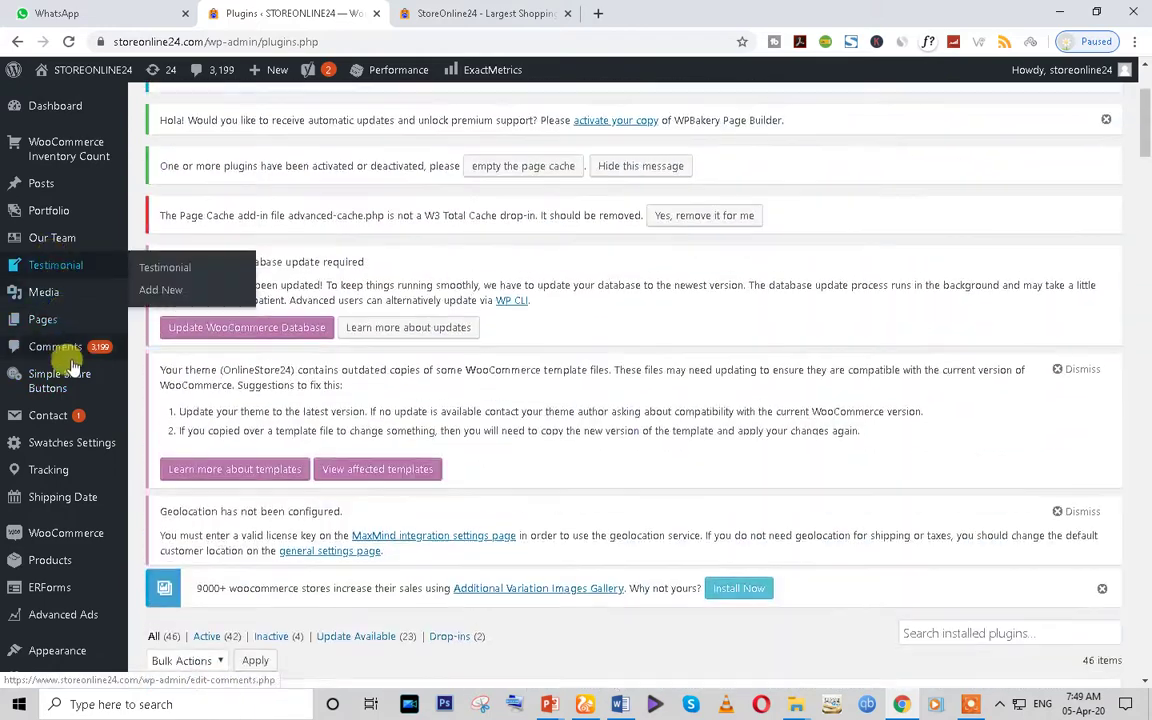
Switch to the StoreOnline24 storefront and look through its home page banners and product sections
{"action": "scroll", "coordinate": [70, 368], "scroll_direction": "up", "scroll_amount": 2}
{"action": "left_click", "coordinate": [449, 10]}
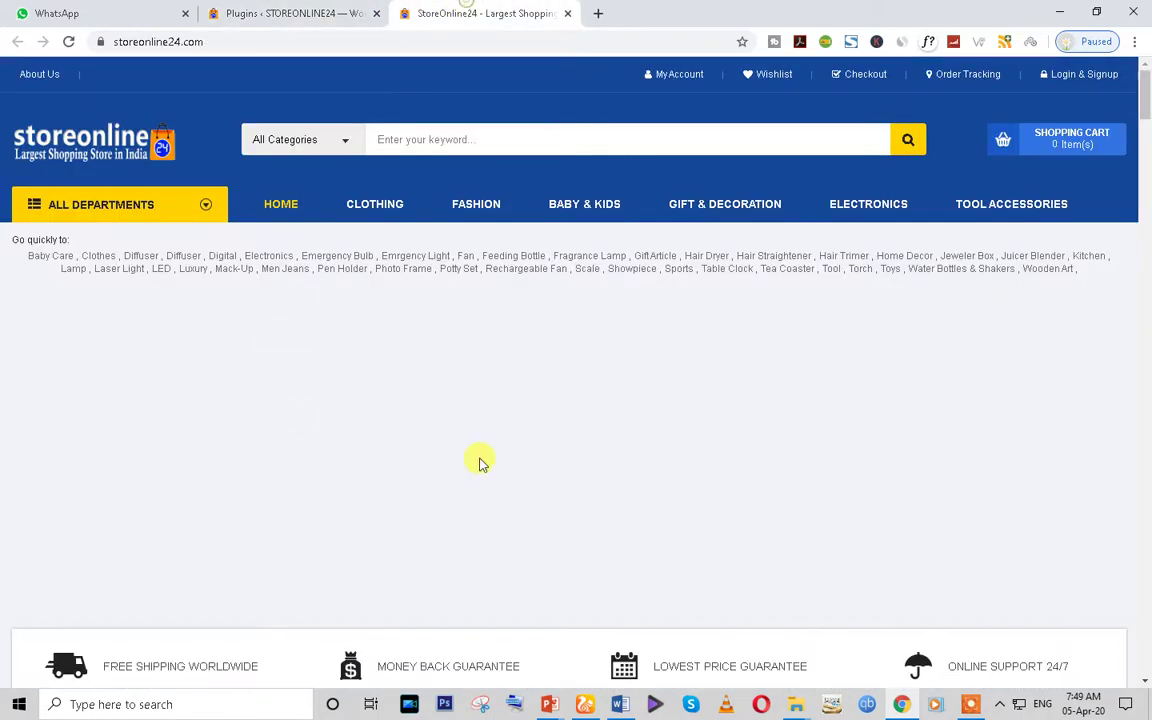
{"action": "scroll", "coordinate": [535, 419], "scroll_direction": "down", "scroll_amount": 13}
{"action": "scroll", "coordinate": [535, 419], "scroll_direction": "up", "scroll_amount": 5}
{"action": "scroll", "coordinate": [399, 337], "scroll_direction": "up", "scroll_amount": 4}
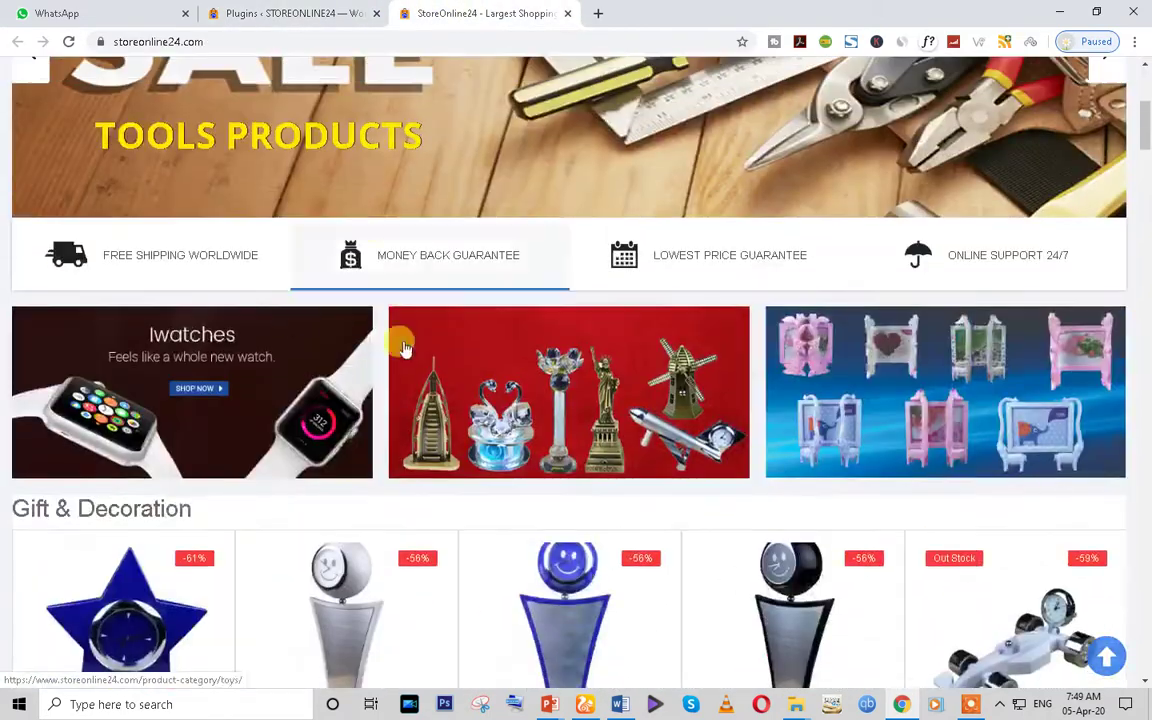
{"action": "scroll", "coordinate": [527, 453], "scroll_direction": "down", "scroll_amount": 9}
Return to the WordPress dashboard, open the Pages list and look through its entries from About Us to Shipping Policy
{"action": "left_click", "coordinate": [323, 7]}
{"action": "scroll", "coordinate": [386, 470], "scroll_direction": "down", "scroll_amount": 1}
{"action": "scroll", "coordinate": [105, 300], "scroll_direction": "up", "scroll_amount": 1}
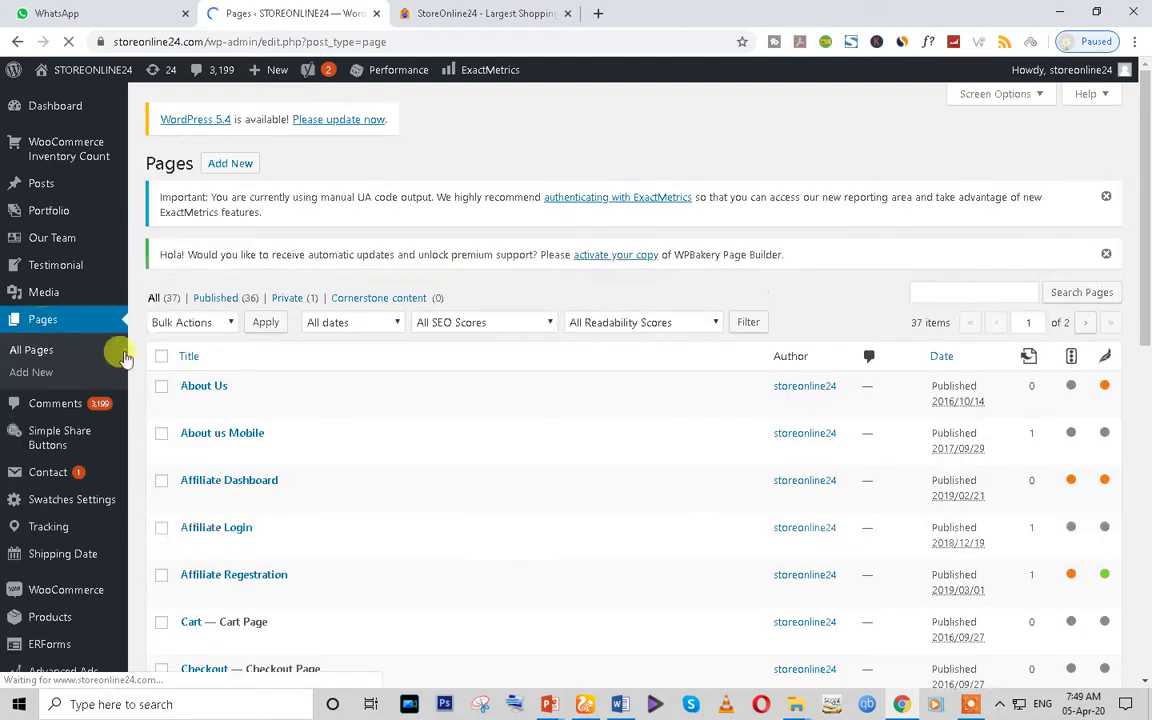
{"action": "scroll", "coordinate": [861, 468], "scroll_direction": "down", "scroll_amount": 3}
{"action": "scroll", "coordinate": [861, 470], "scroll_direction": "down", "scroll_amount": 5}
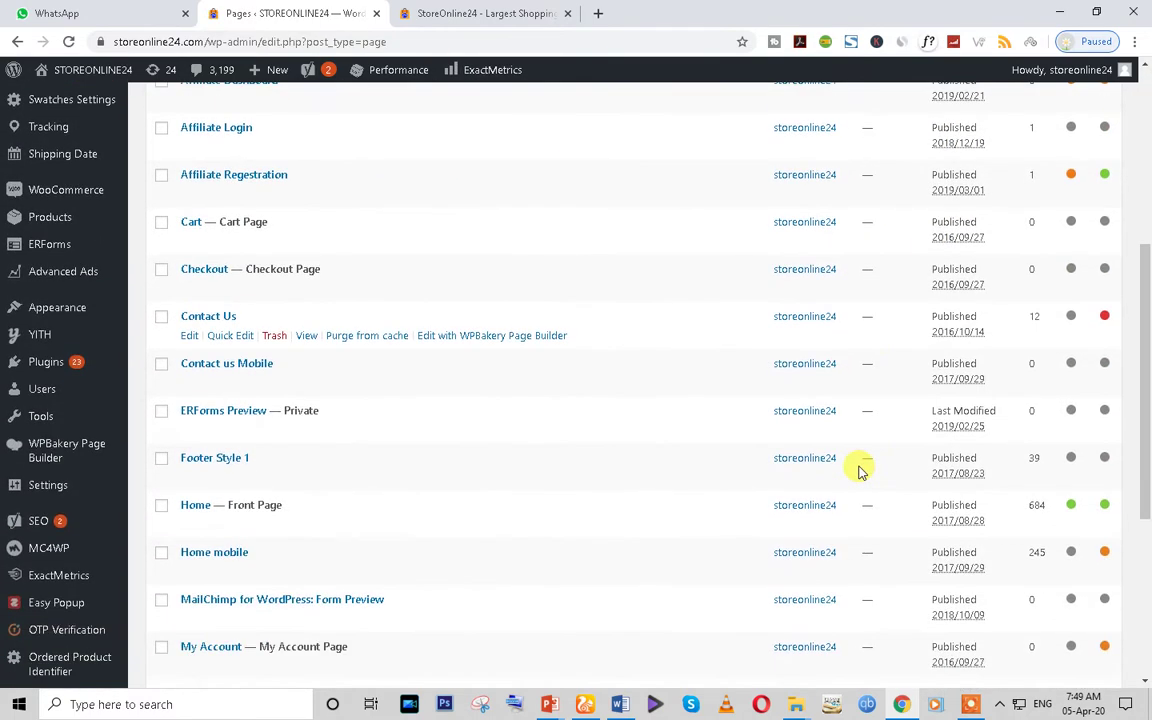
{"action": "scroll", "coordinate": [861, 470], "scroll_direction": "down", "scroll_amount": 1}
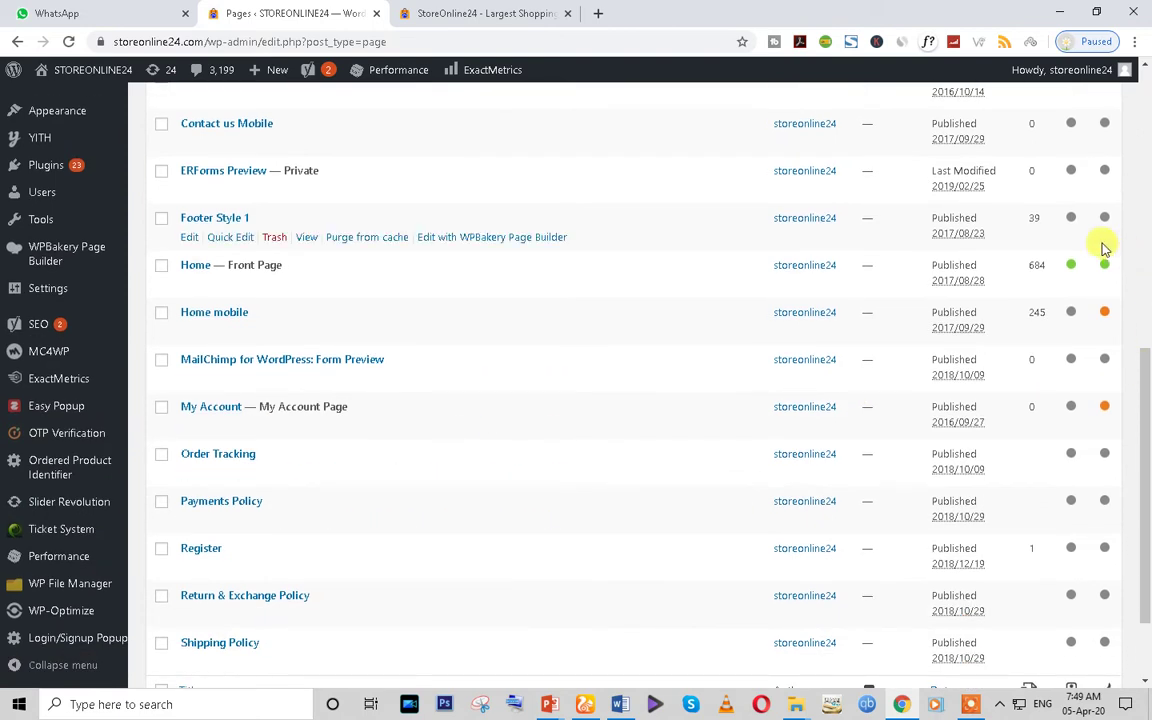
Open the Home page's editor and the live view of the Home mobile page in new tabs, showing the Home mobile page
{"action": "right_click", "coordinate": [192, 289]}
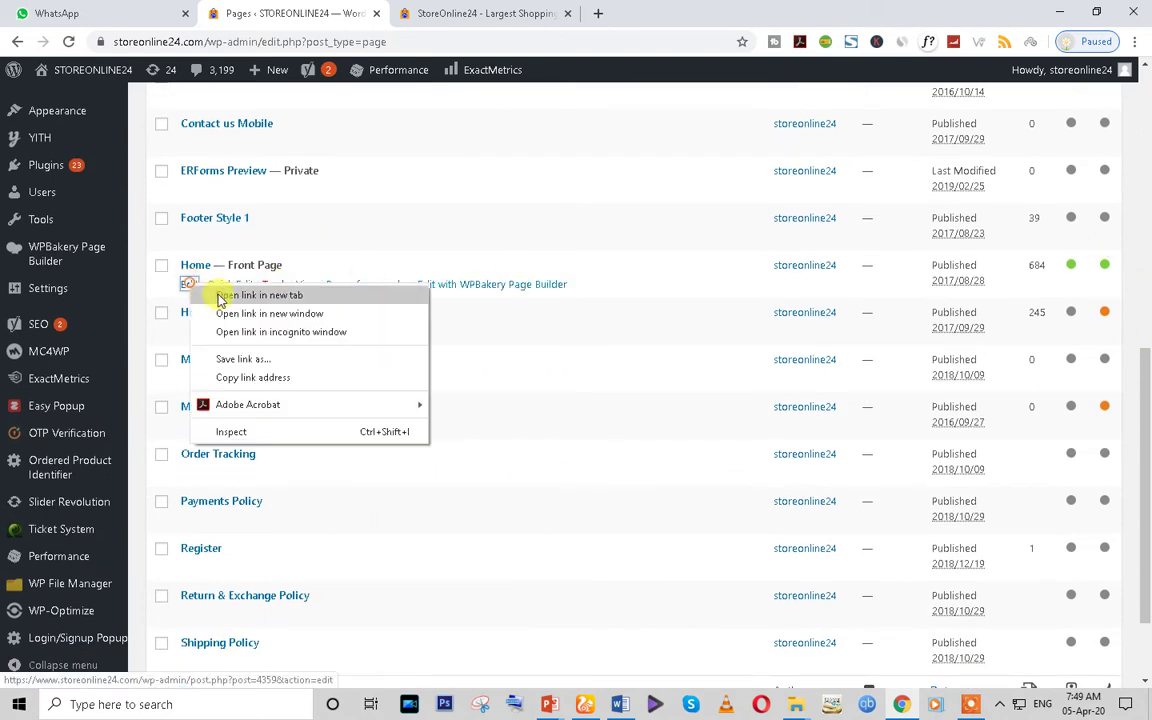
{"action": "left_click", "coordinate": [219, 295]}
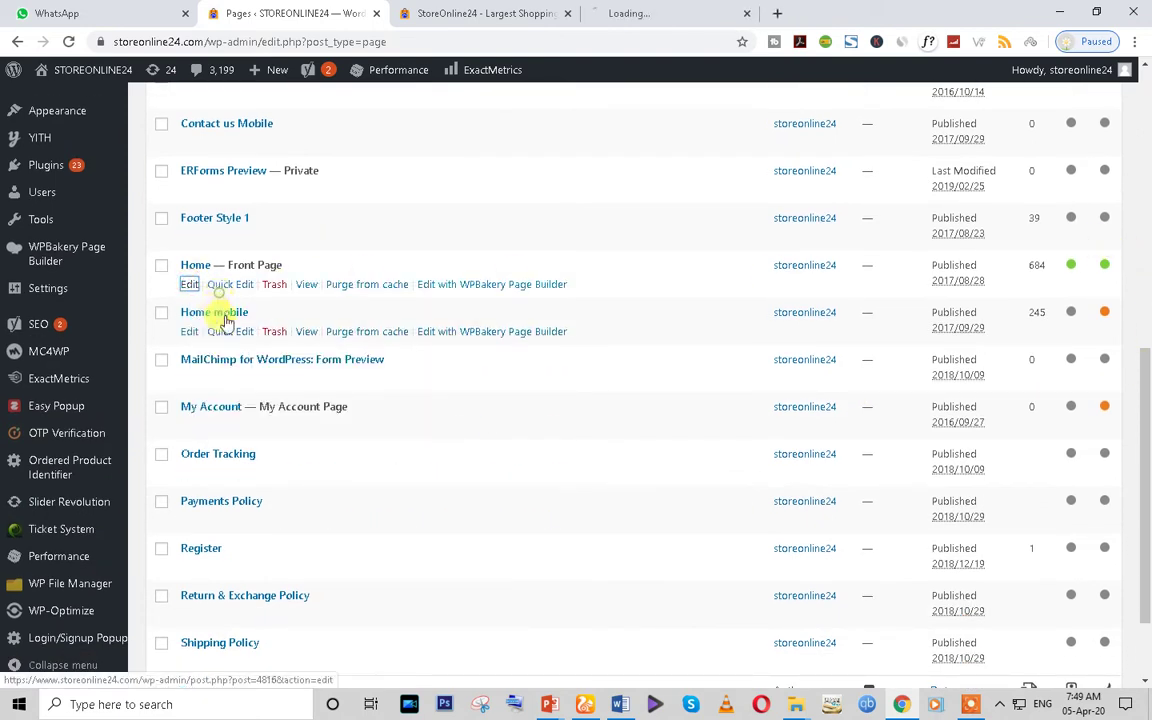
{"action": "right_click", "coordinate": [305, 331]}
{"action": "left_click", "coordinate": [372, 344]}
{"action": "left_click", "coordinate": [815, 13]}
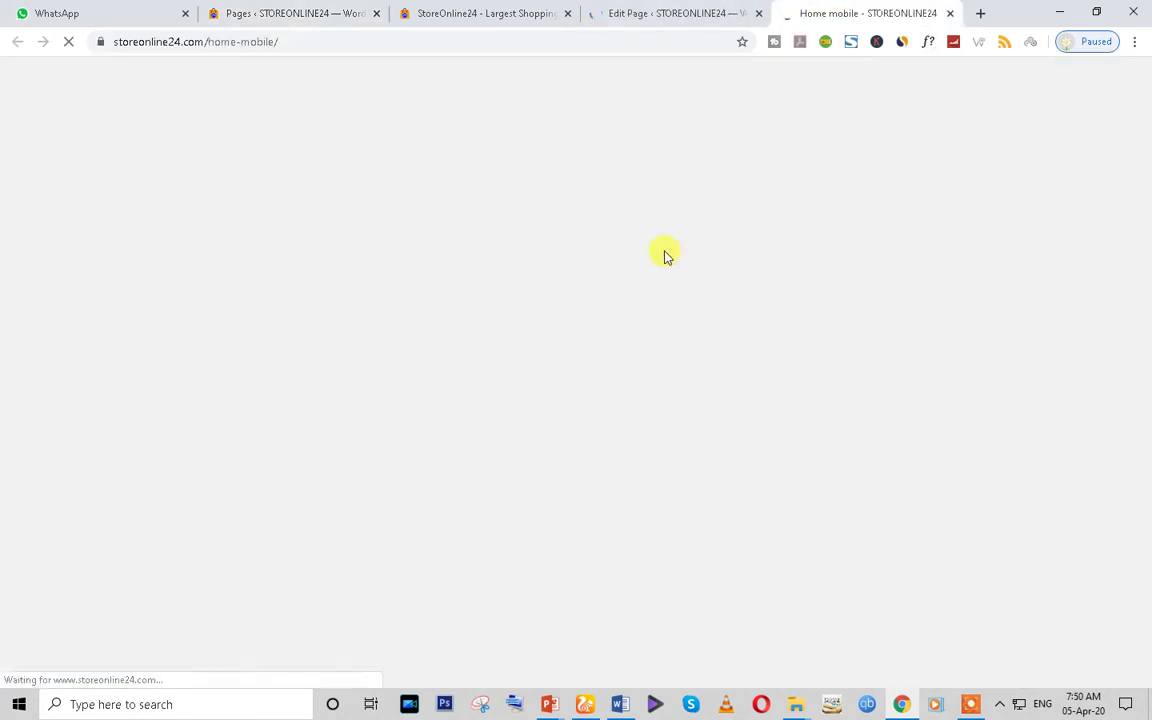
Examine the Home mobile page's address and its sections from the banners down to Women's Products at full window width
{"action": "left_click", "coordinate": [309, 41]}
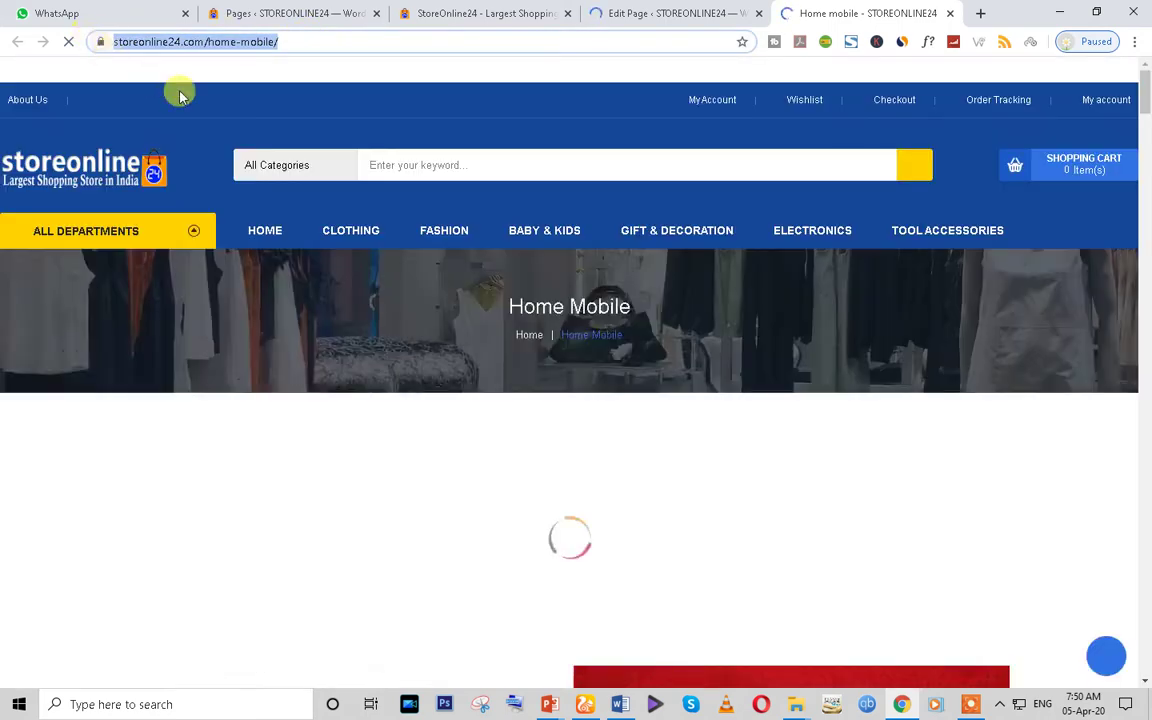
{"action": "scroll", "coordinate": [753, 462], "scroll_direction": "down", "scroll_amount": 7}
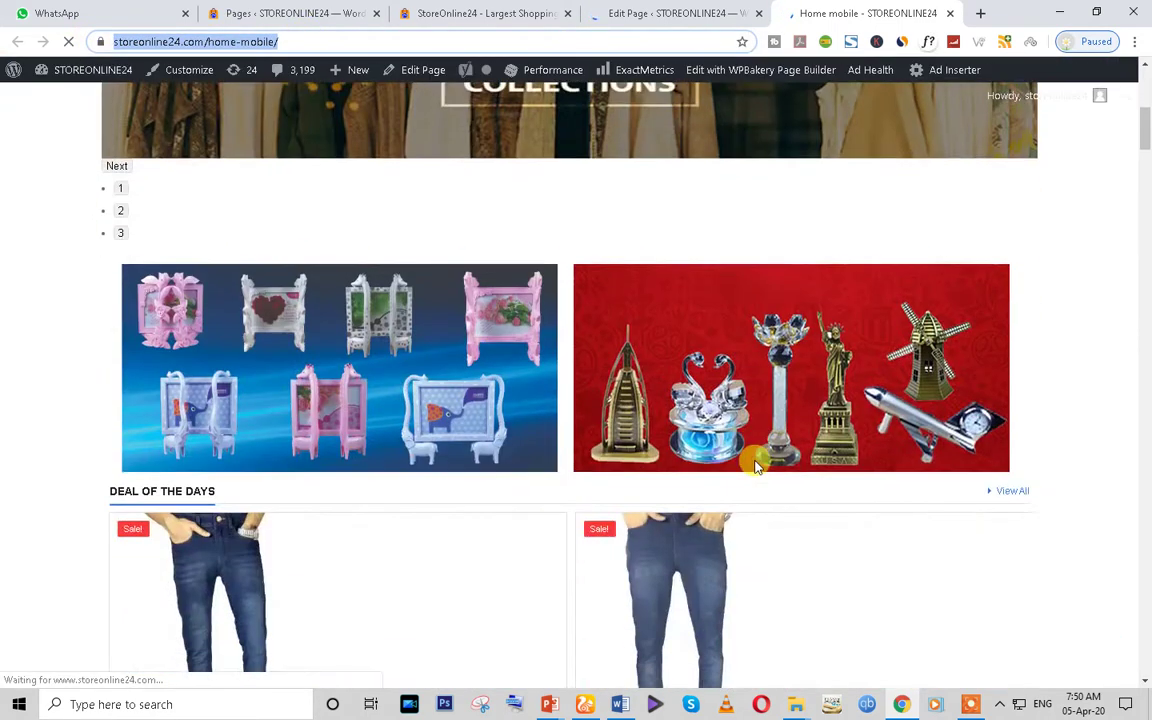
{"action": "scroll", "coordinate": [887, 445], "scroll_direction": "down", "scroll_amount": 7}
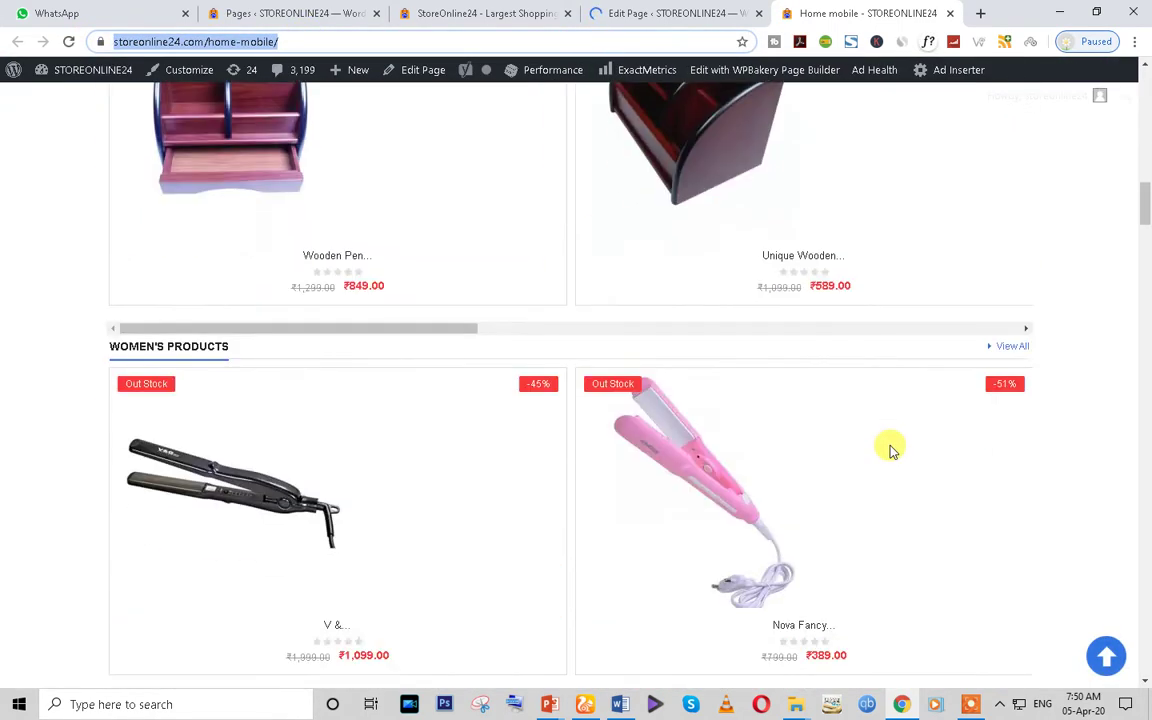
{"action": "scroll", "coordinate": [887, 445], "scroll_direction": "up", "scroll_amount": 4}
Reduce the browser window to a phone-sized width and view the top of the Home mobile page
{"action": "left_click", "coordinate": [1097, 14]}
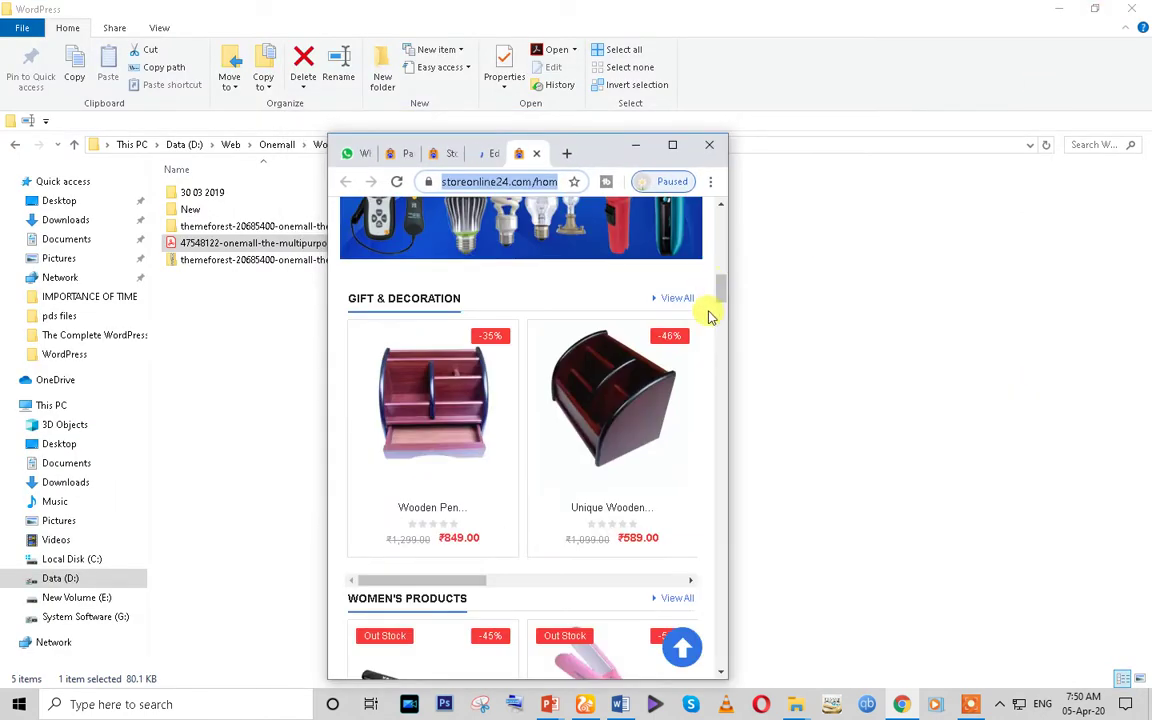
{"action": "left_click_drag", "start_coordinate": [721, 289], "coordinate": [720, 206]}
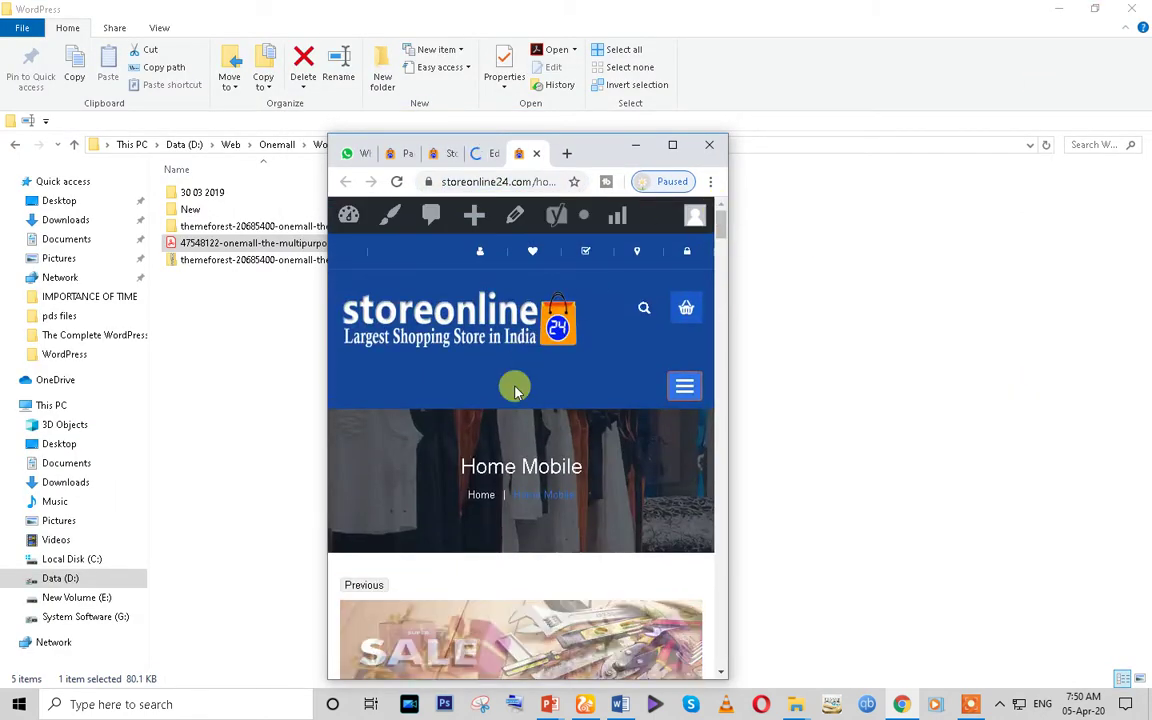
{"action": "scroll", "coordinate": [562, 370], "scroll_direction": "down", "scroll_amount": 3}
{"action": "scroll", "coordinate": [679, 314], "scroll_direction": "up", "scroll_amount": 3}
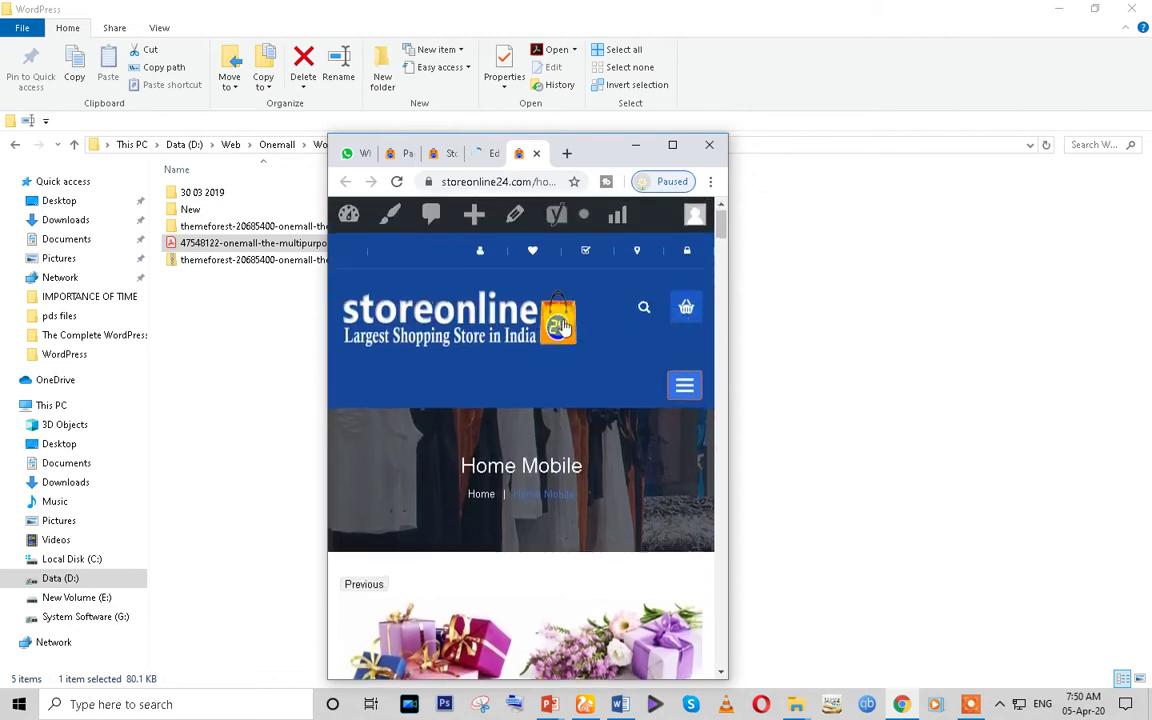
Look through the mobile layout's upper sections and slide the jeans product carousel above the Electronic Accessories banner forward and back
{"action": "scroll", "coordinate": [562, 336], "scroll_direction": "down", "scroll_amount": 4}
{"action": "scroll", "coordinate": [562, 336], "scroll_direction": "down", "scroll_amount": 4}
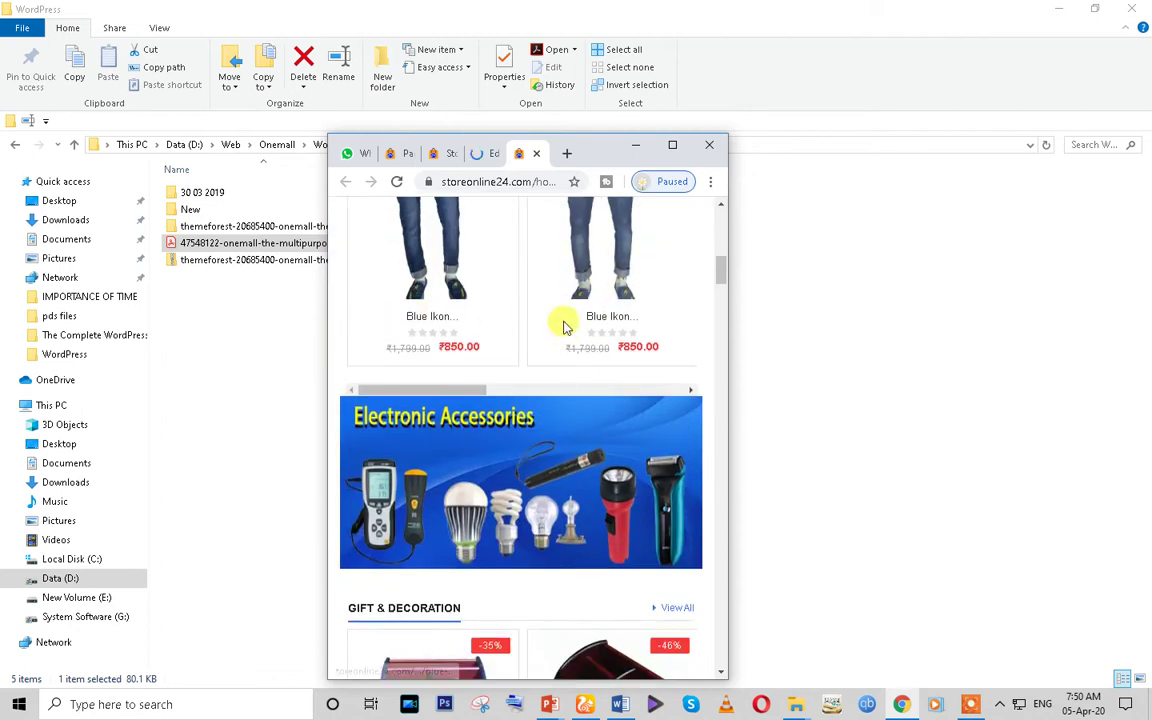
{"action": "scroll", "coordinate": [540, 330], "scroll_direction": "down", "scroll_amount": 3}
{"action": "scroll", "coordinate": [476, 355], "scroll_direction": "up", "scroll_amount": 2}
{"action": "left_click_drag", "start_coordinate": [470, 310], "coordinate": [624, 315]}
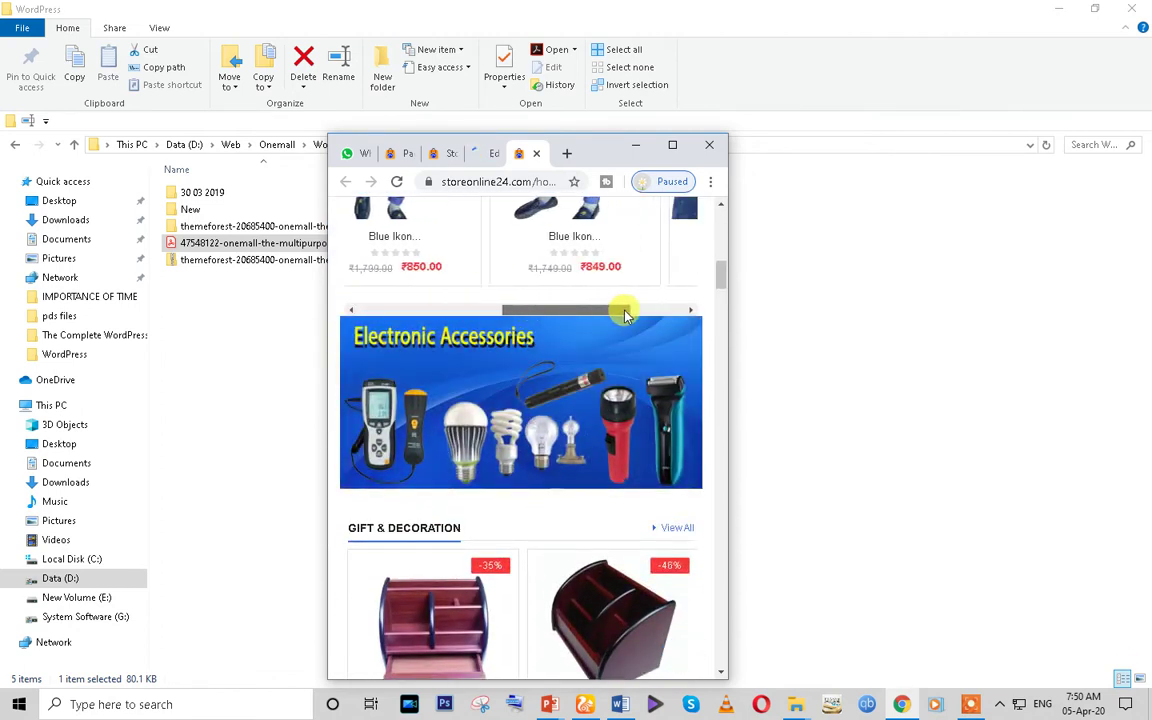
{"action": "scroll", "coordinate": [665, 390], "scroll_direction": "up", "scroll_amount": 1}
{"action": "left_click_drag", "start_coordinate": [649, 389], "coordinate": [472, 397]}
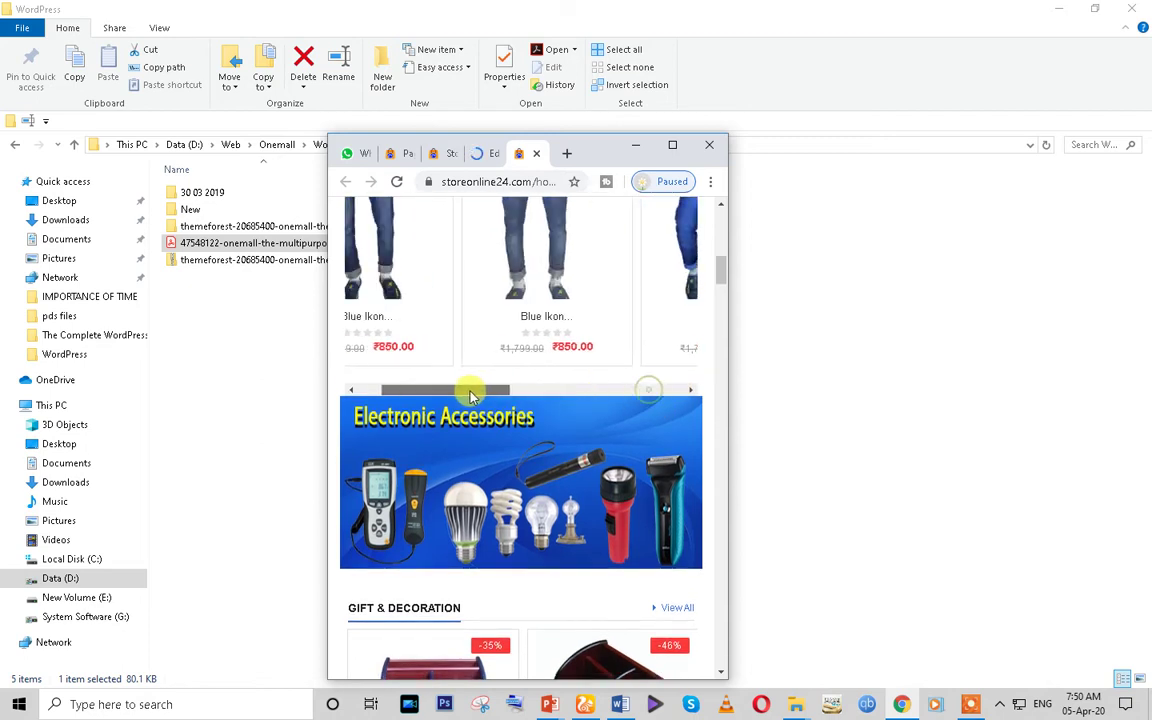
Browse the Gift & Decoration carousel, open its full product listing, and examine the products and the price and color filters
{"action": "scroll", "coordinate": [540, 419], "scroll_direction": "down", "scroll_amount": 3}
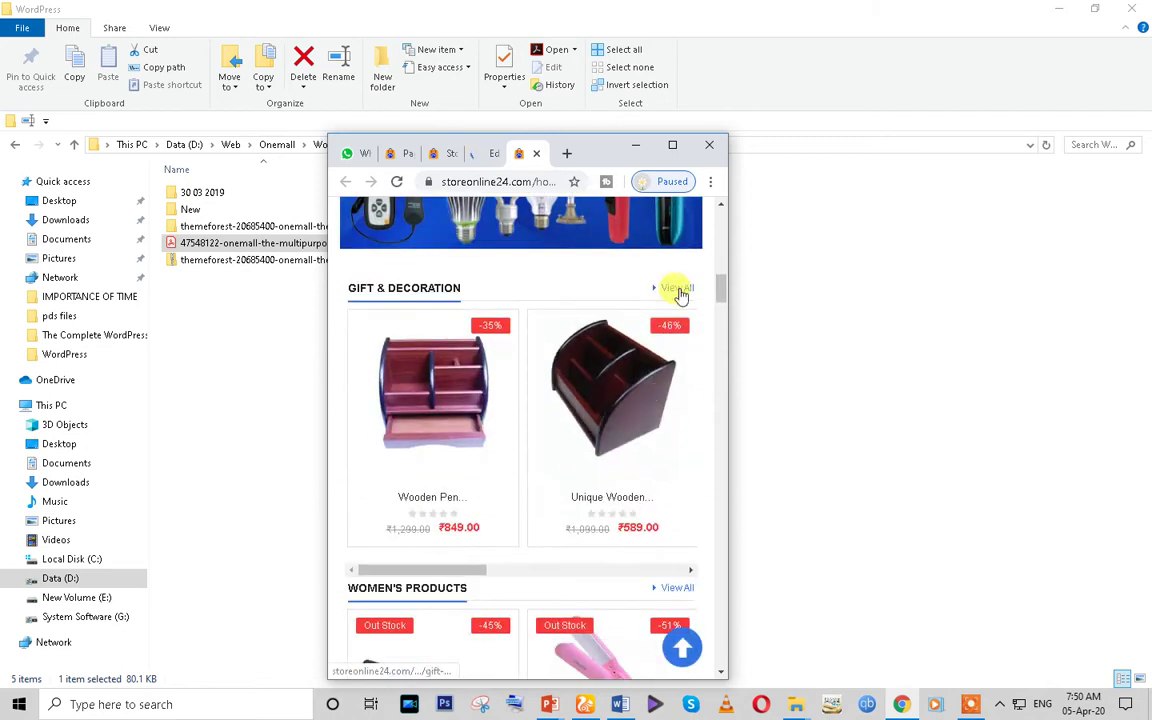
{"action": "left_click_drag", "start_coordinate": [484, 569], "coordinate": [661, 571]}
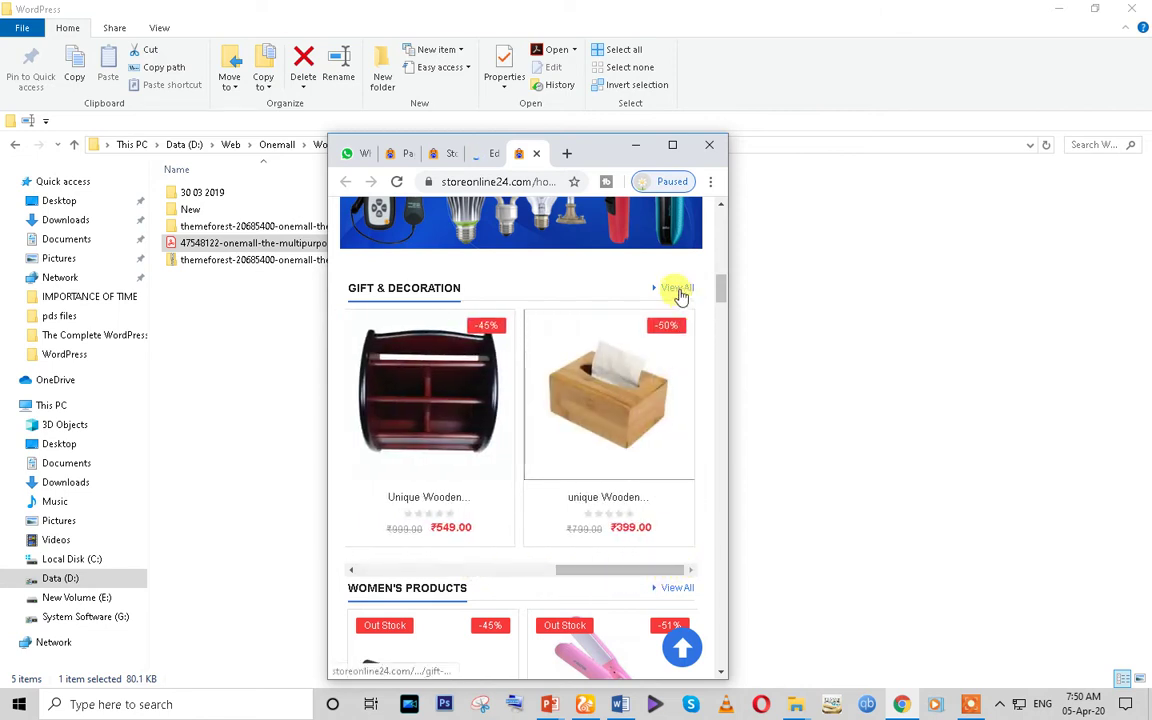
{"action": "scroll", "coordinate": [578, 419], "scroll_direction": "down", "scroll_amount": 5}
{"action": "scroll", "coordinate": [578, 424], "scroll_direction": "down", "scroll_amount": 10}
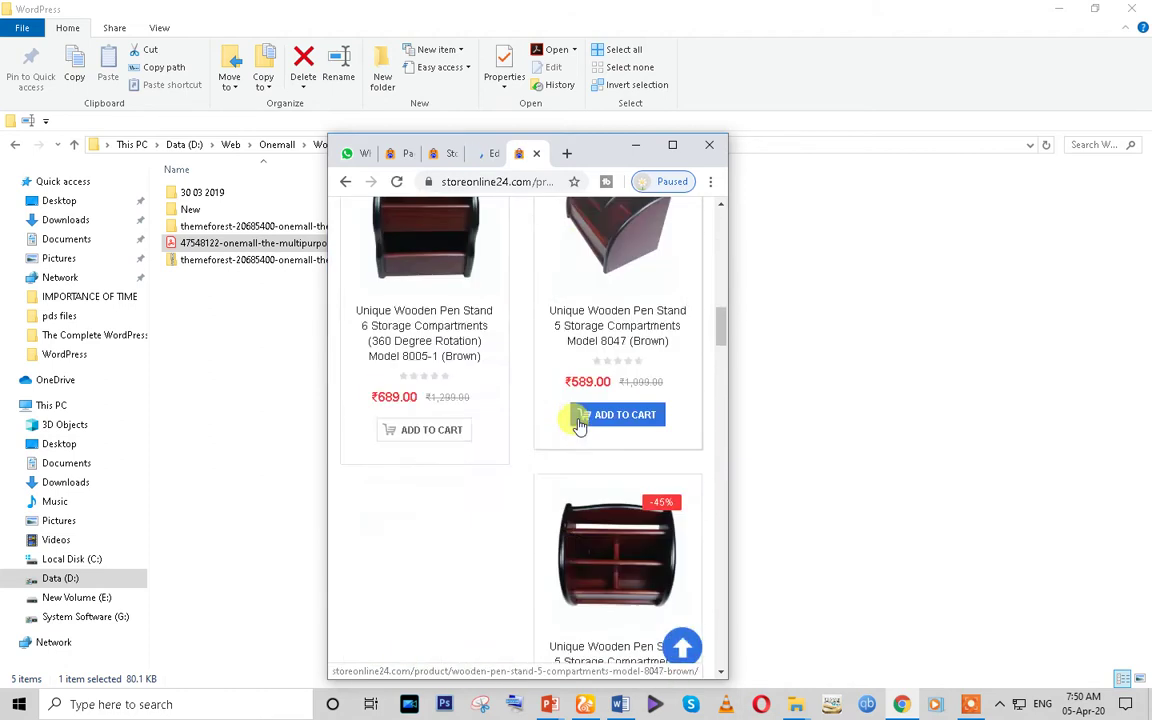
{"action": "scroll", "coordinate": [578, 424], "scroll_direction": "down", "scroll_amount": 7}
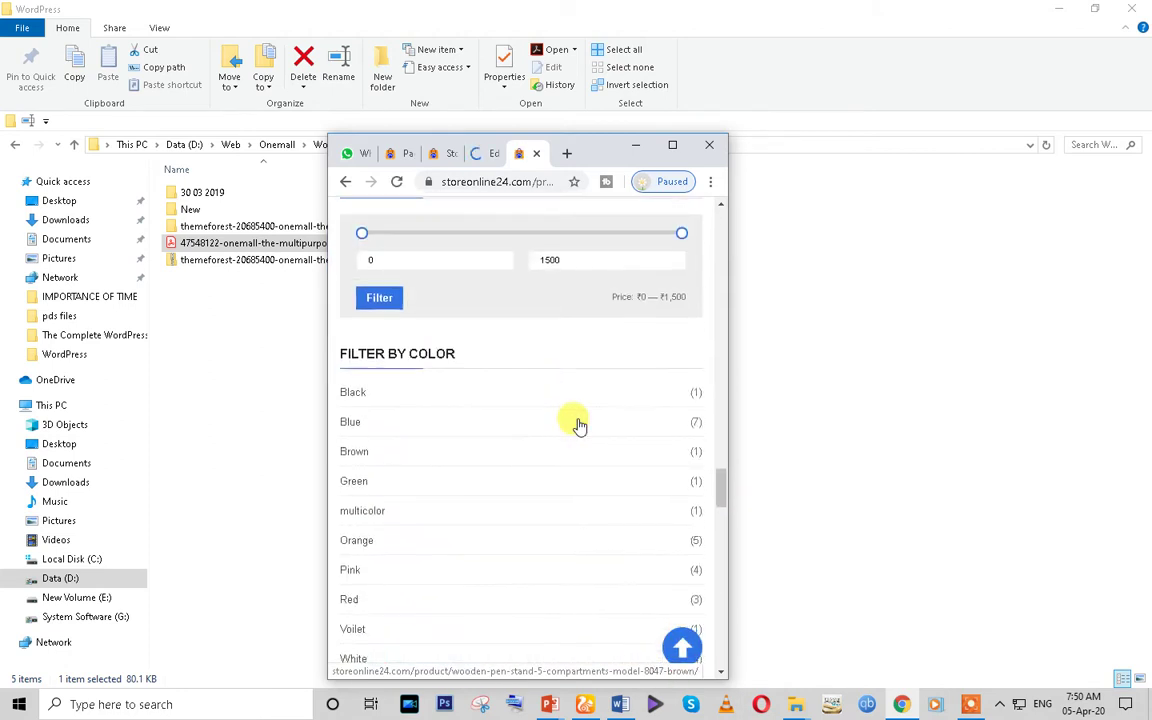
{"action": "scroll", "coordinate": [582, 405], "scroll_direction": "up", "scroll_amount": 3}
{"action": "scroll", "coordinate": [585, 388], "scroll_direction": "up", "scroll_amount": 4}
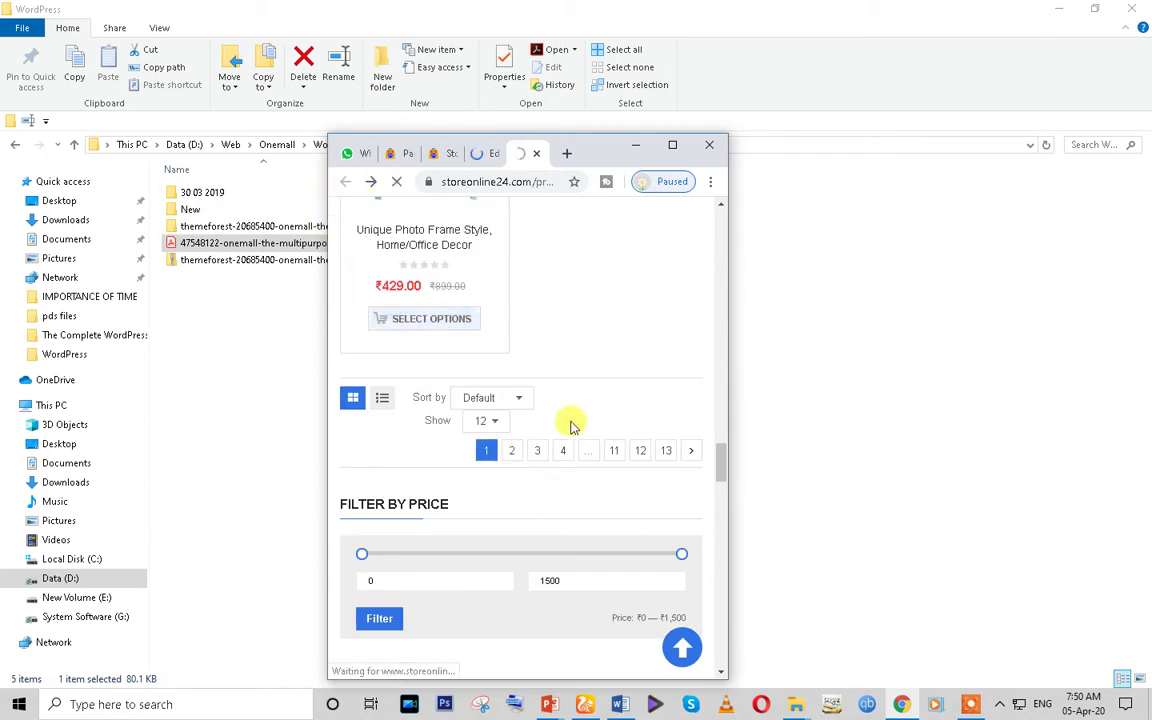
Return to the Home mobile page and look through its remaining product sections down to the footer's contact and app links
{"action": "scroll", "coordinate": [572, 437], "scroll_direction": "down", "scroll_amount": 15}
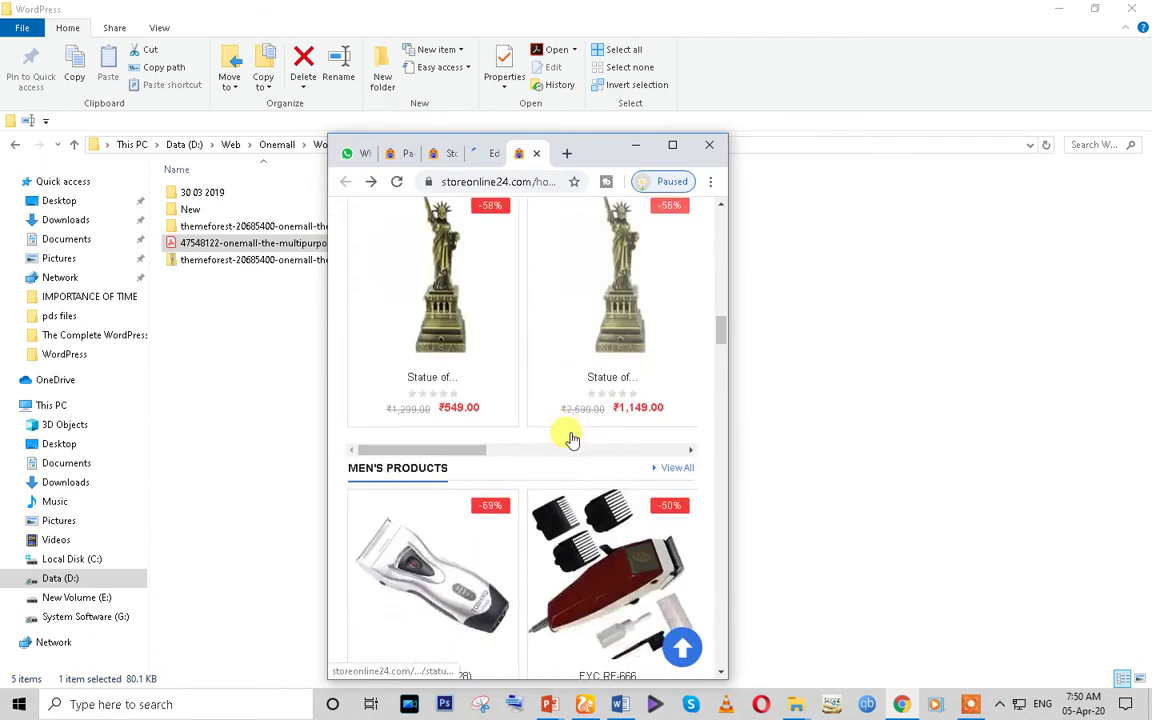
{"action": "scroll", "coordinate": [572, 440], "scroll_direction": "down", "scroll_amount": 15}
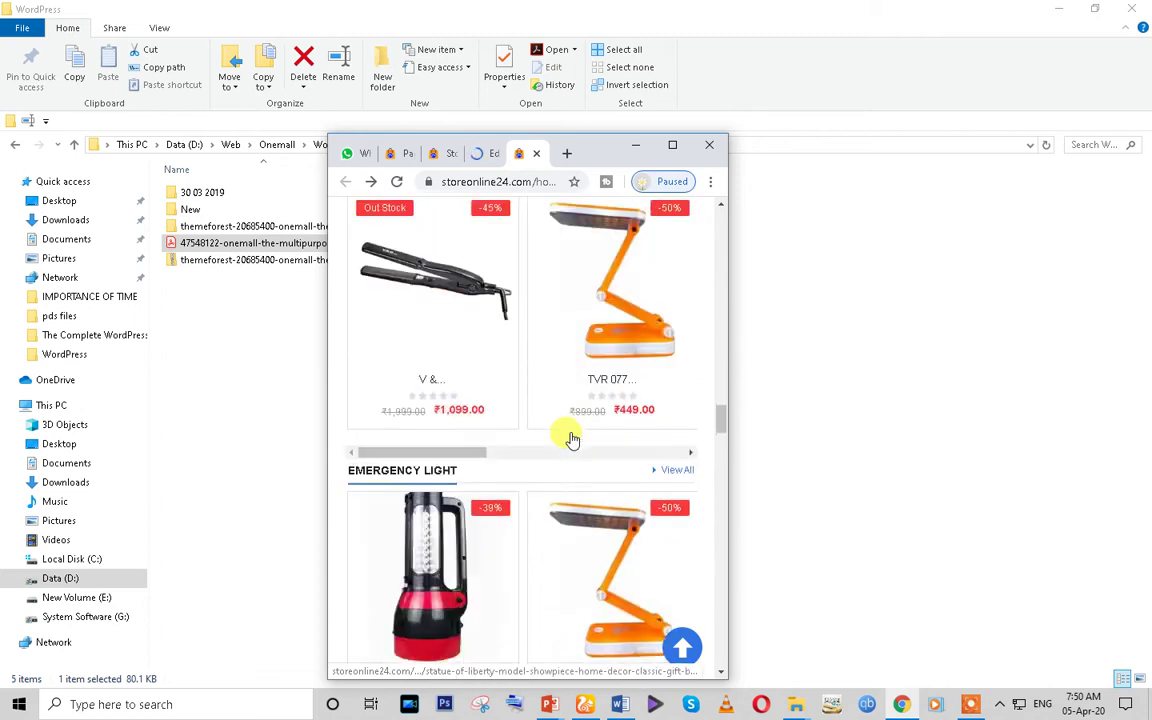
{"action": "scroll", "coordinate": [572, 440], "scroll_direction": "down", "scroll_amount": 15}
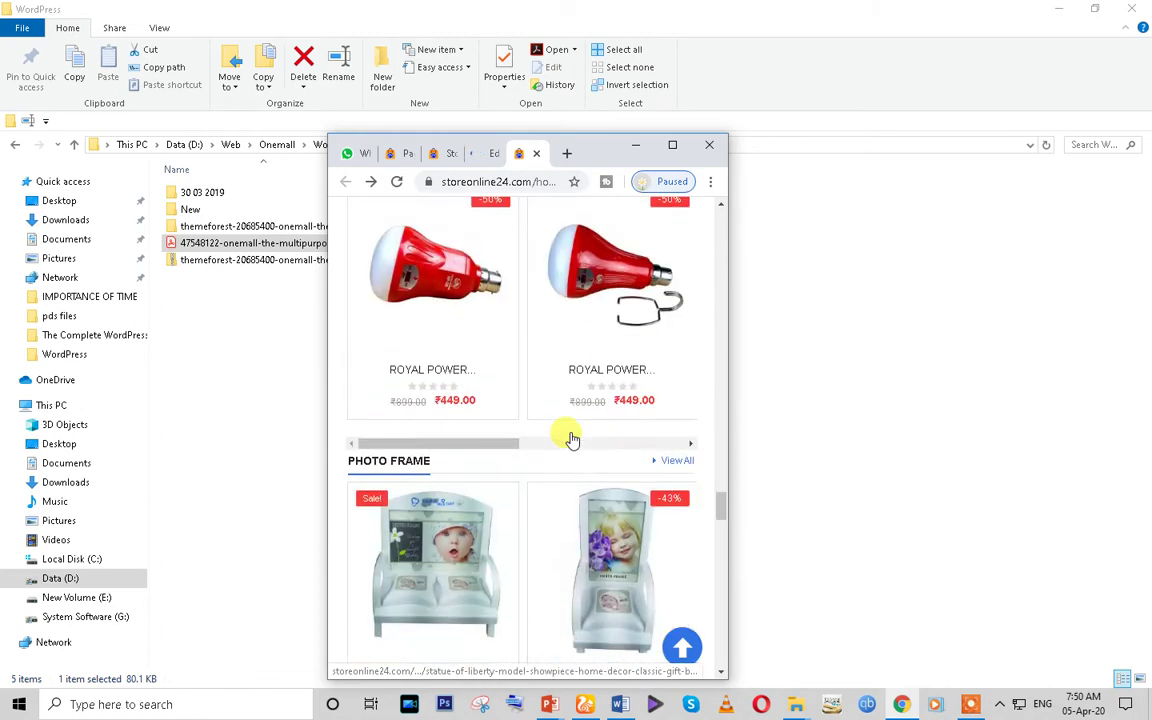
{"action": "scroll", "coordinate": [572, 440], "scroll_direction": "down", "scroll_amount": 7}
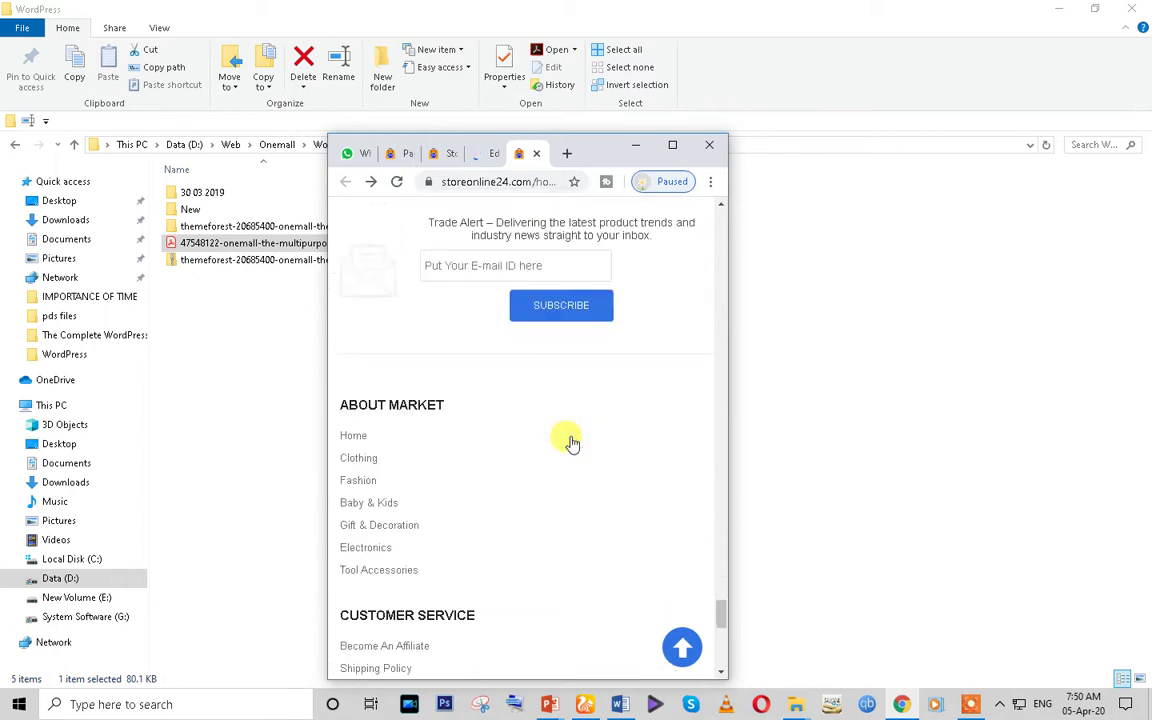
{"action": "scroll", "coordinate": [572, 440], "scroll_direction": "down", "scroll_amount": 3}
{"action": "scroll", "coordinate": [572, 440], "scroll_direction": "up", "scroll_amount": 8}
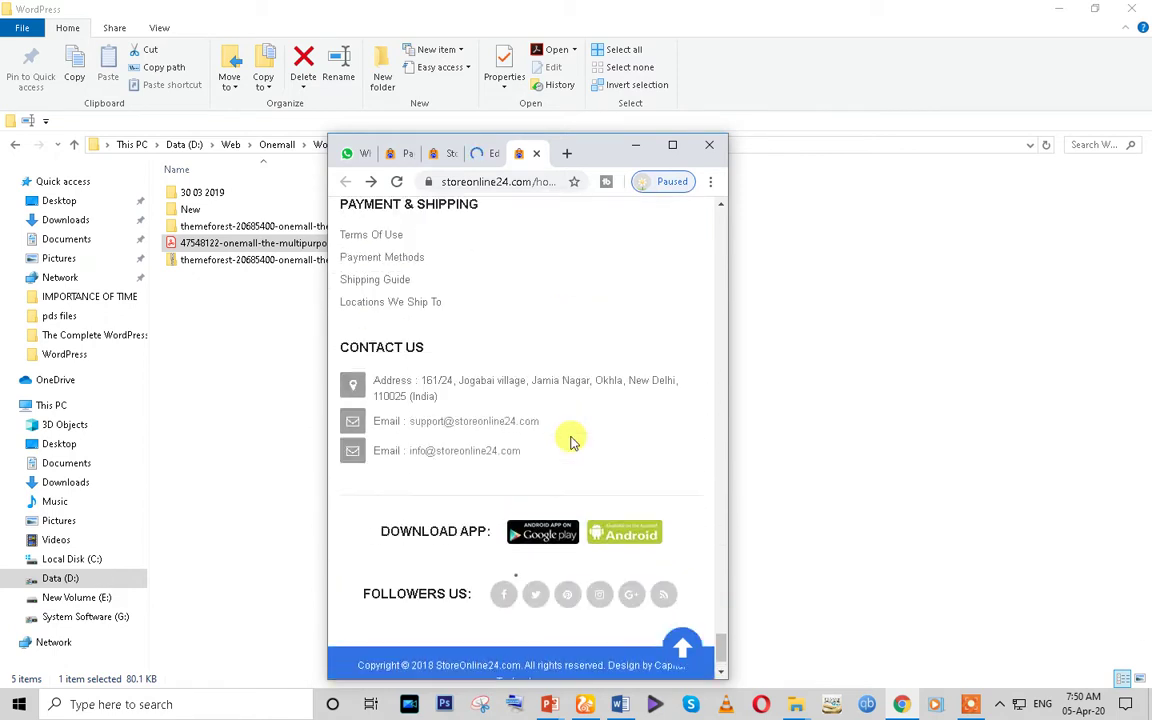
Maximize the browser window and move the storefront tab between the Home page editor and Home mobile tabs
{"action": "left_click", "coordinate": [673, 147]}
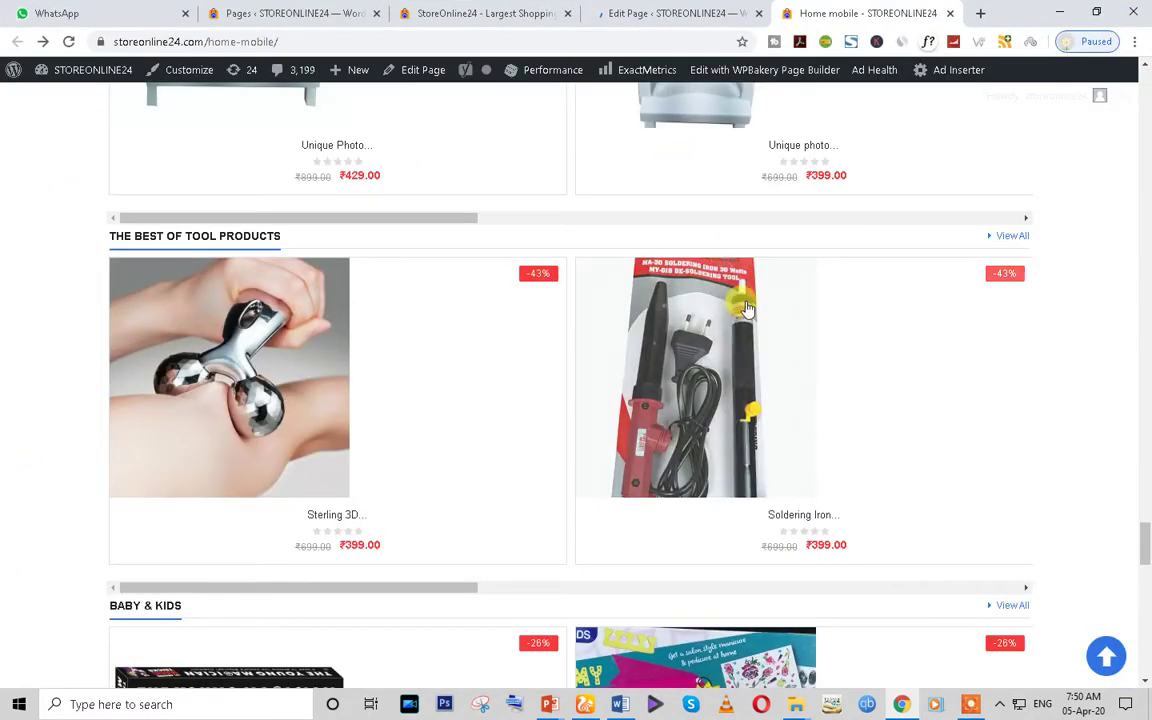
{"action": "scroll", "coordinate": [694, 398], "scroll_direction": "up", "scroll_amount": 5}
{"action": "left_click", "coordinate": [652, 10]}
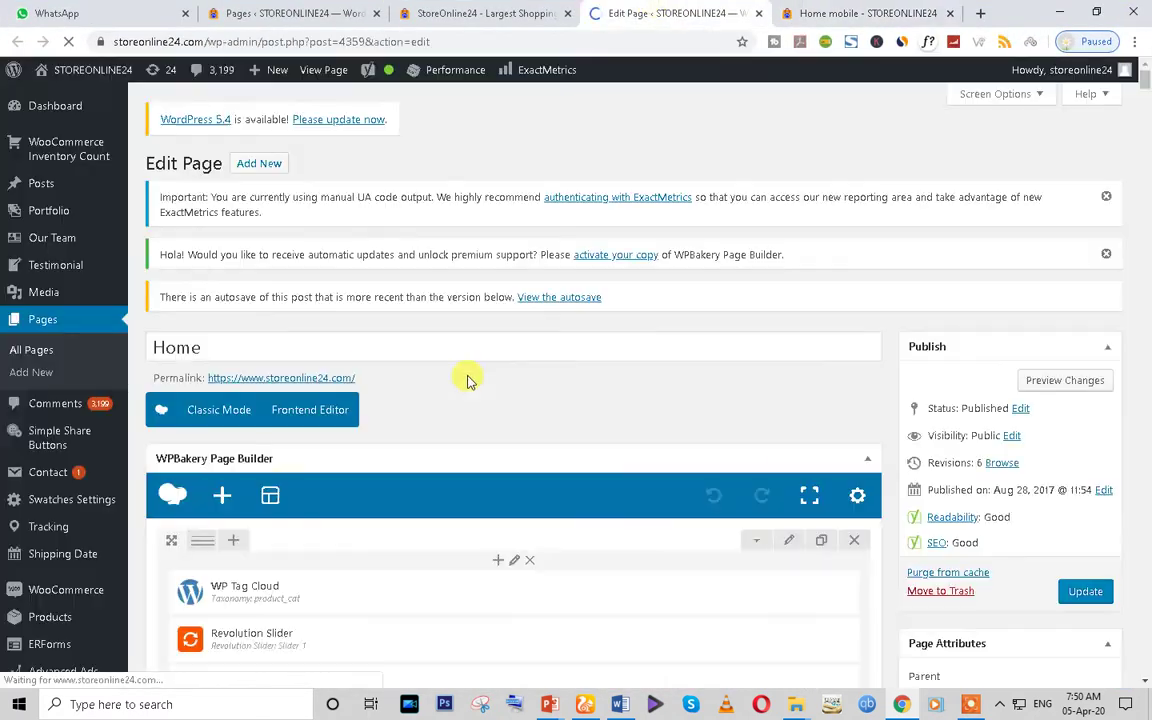
{"action": "left_click_drag", "start_coordinate": [488, 20], "coordinate": [655, 15]}
Look through the desktop storefront down to the hair straightener section and return to the gift banner at its start
{"action": "scroll", "coordinate": [557, 383], "scroll_direction": "down", "scroll_amount": 3}
{"action": "scroll", "coordinate": [557, 383], "scroll_direction": "down", "scroll_amount": 9}
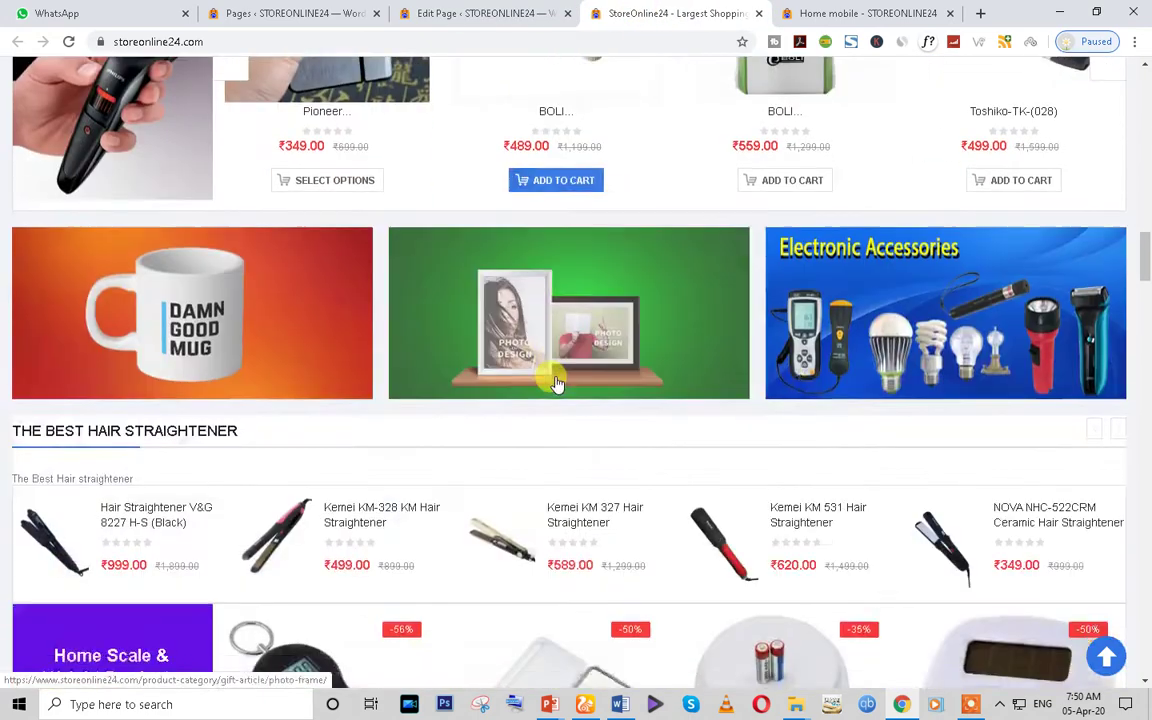
{"action": "scroll", "coordinate": [557, 383], "scroll_direction": "up", "scroll_amount": 5}
{"action": "scroll", "coordinate": [557, 383], "scroll_direction": "up", "scroll_amount": 10}
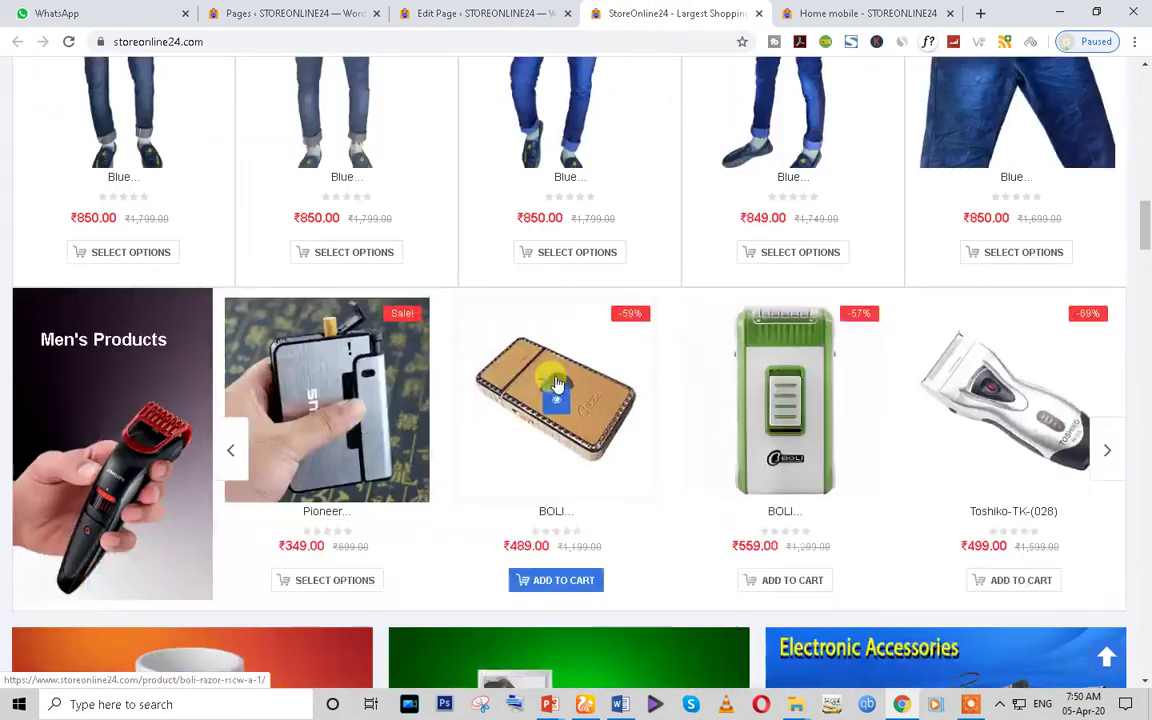
{"action": "scroll", "coordinate": [522, 373], "scroll_direction": "up", "scroll_amount": 10}
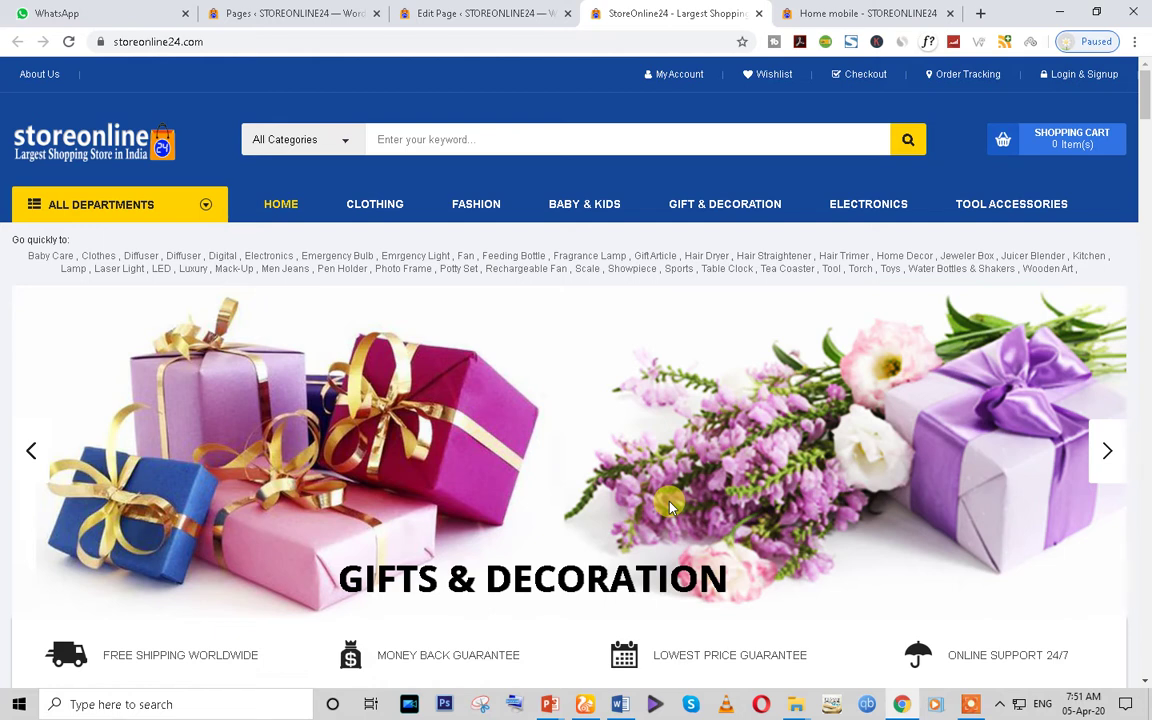
Return to the WordPress Pages list and look over the Performance options in the admin menu
{"action": "left_click", "coordinate": [540, 14]}
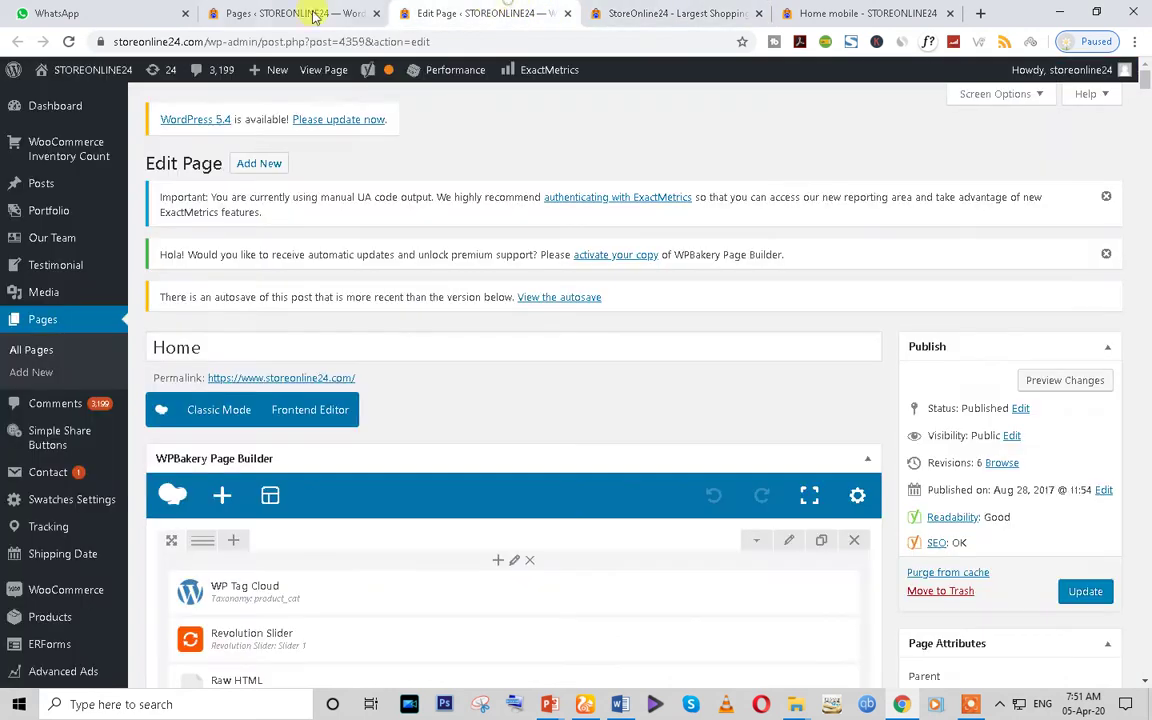
{"action": "left_click", "coordinate": [298, 12]}
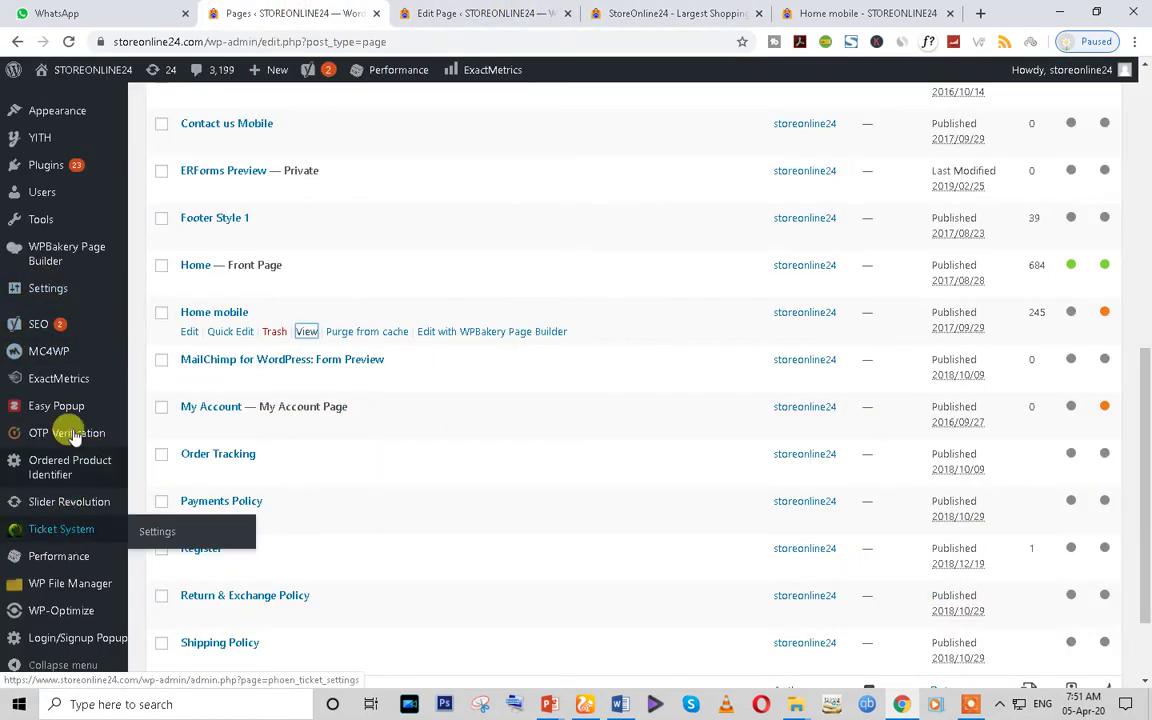
{"action": "scroll", "coordinate": [40, 420], "scroll_direction": "down", "scroll_amount": 2}
{"action": "mouse_move", "coordinate": [58, 560]}
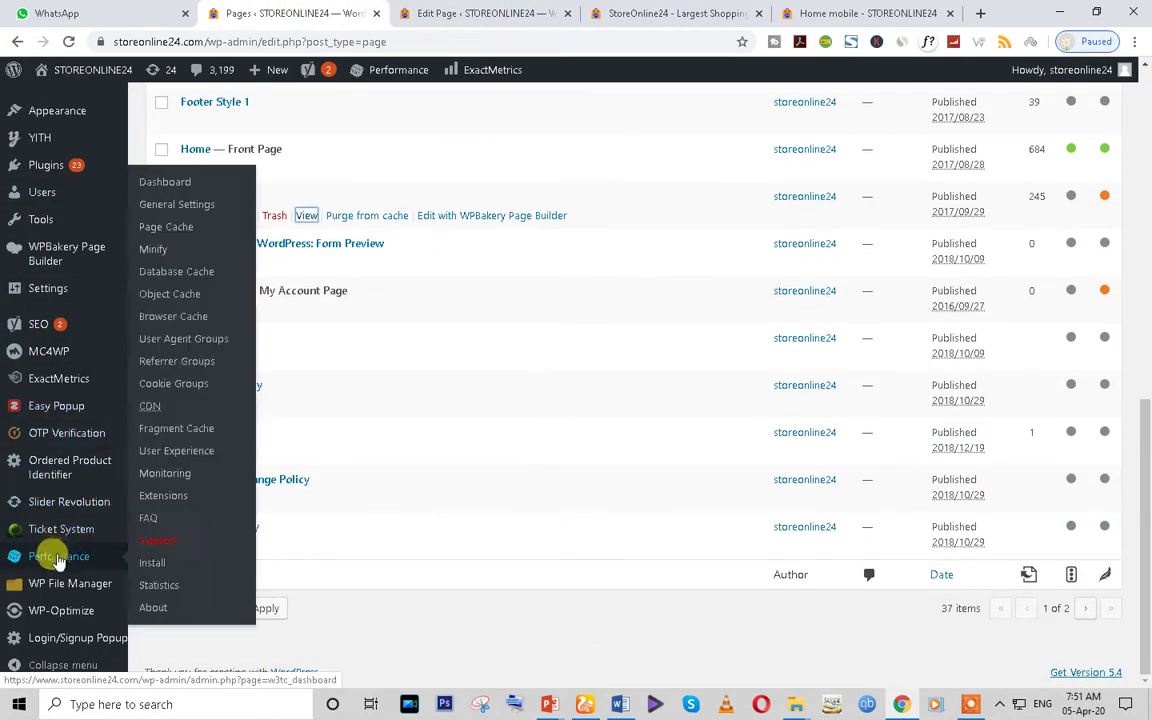
Open the WooCommerce Products list in a new browser tab and place that tab beside the Pages tab
{"action": "scroll", "coordinate": [58, 540], "scroll_direction": "up", "scroll_amount": 2}
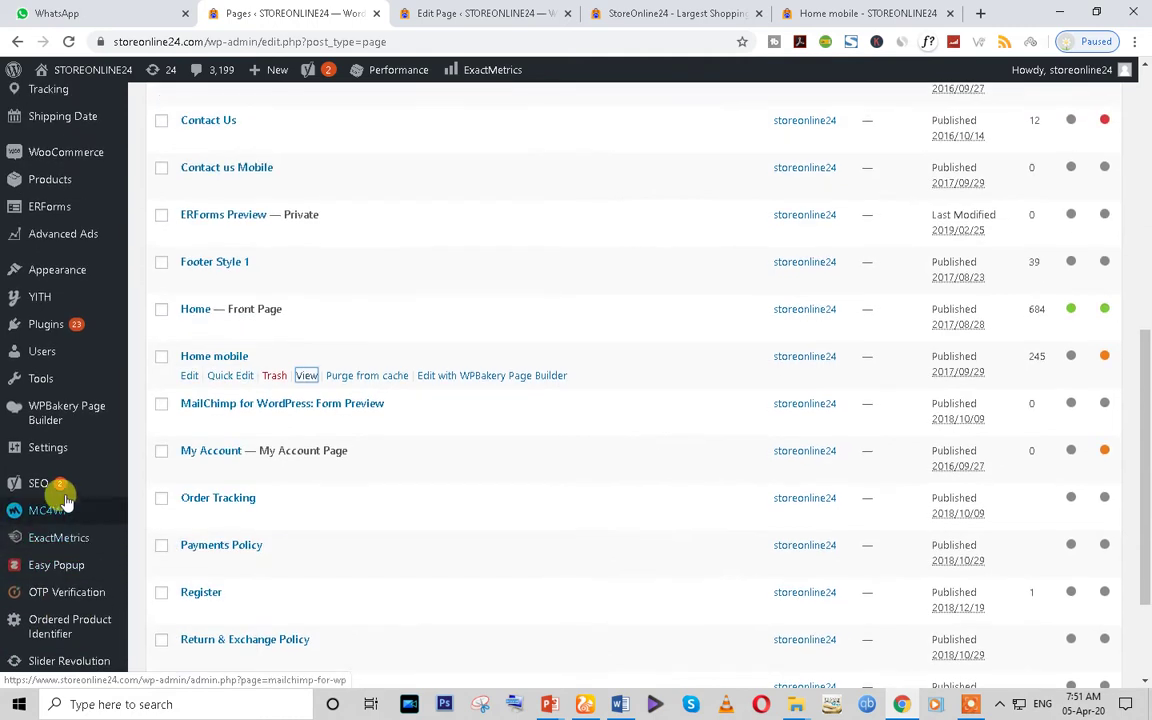
{"action": "right_click", "coordinate": [55, 188]}
{"action": "left_click", "coordinate": [85, 188]}
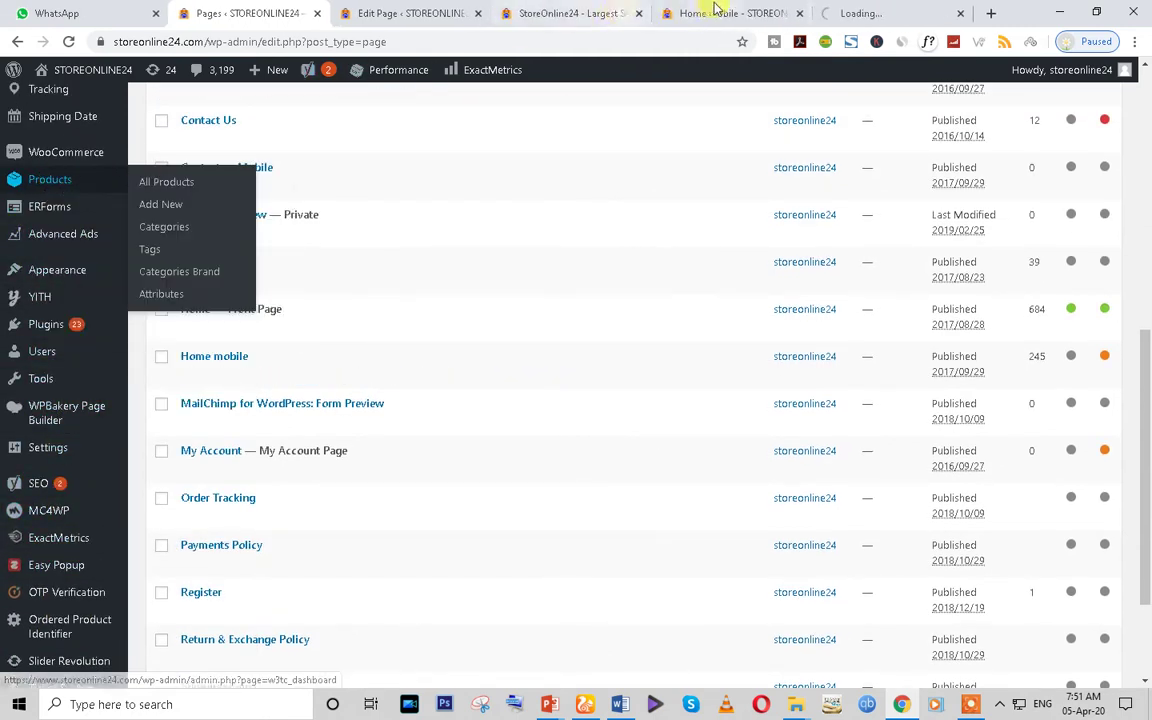
{"action": "left_click", "coordinate": [848, 10]}
{"action": "left_click_drag", "start_coordinate": [848, 10], "coordinate": [393, 33]}
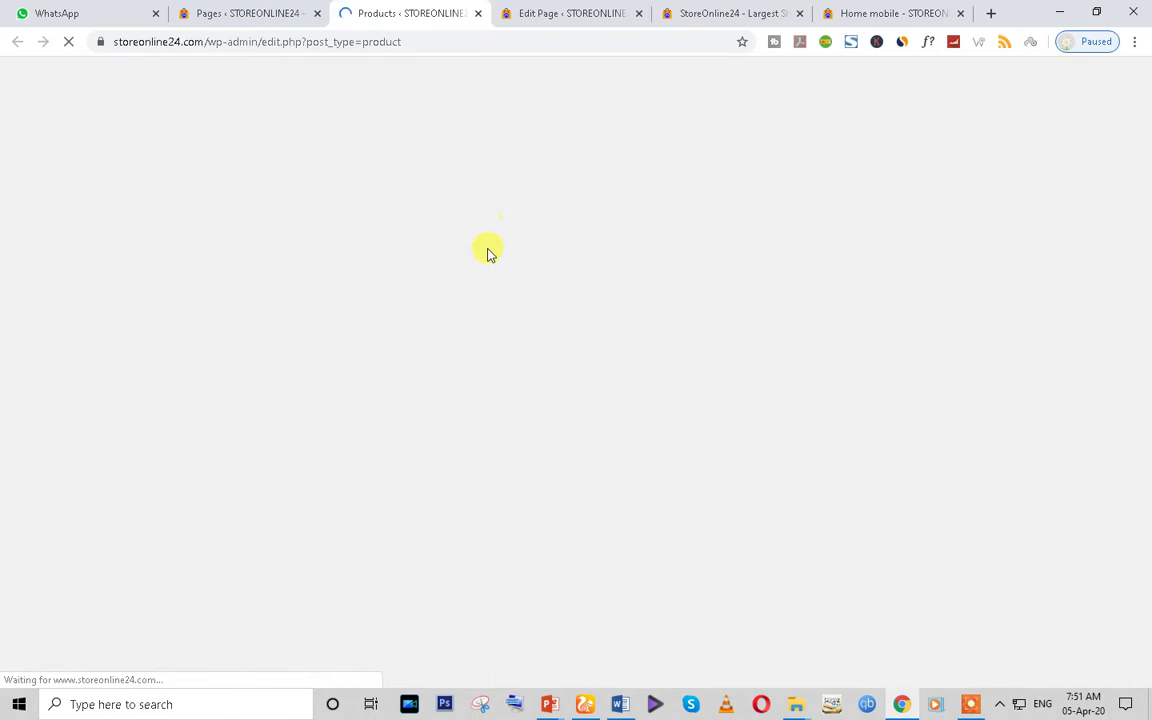
Look over the product list, highlighting the status filters with the total and published product counts
{"action": "scroll", "coordinate": [489, 290], "scroll_direction": "down", "scroll_amount": 3}
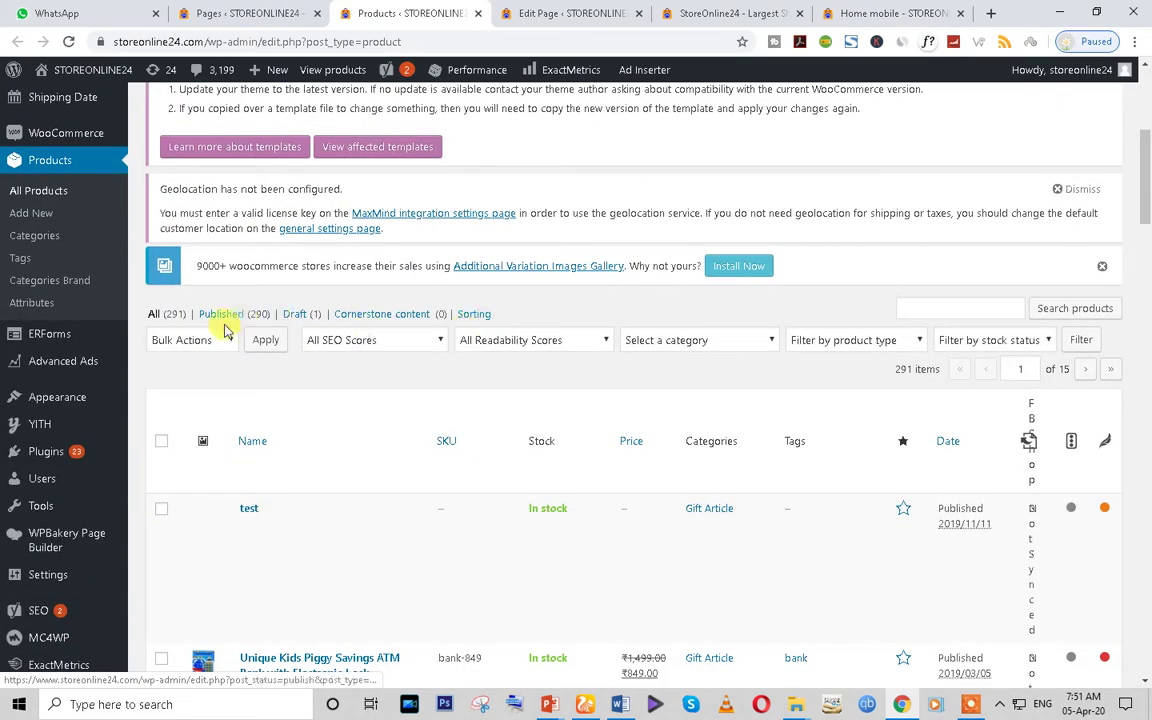
{"action": "left_click_drag", "start_coordinate": [145, 316], "coordinate": [196, 308]}
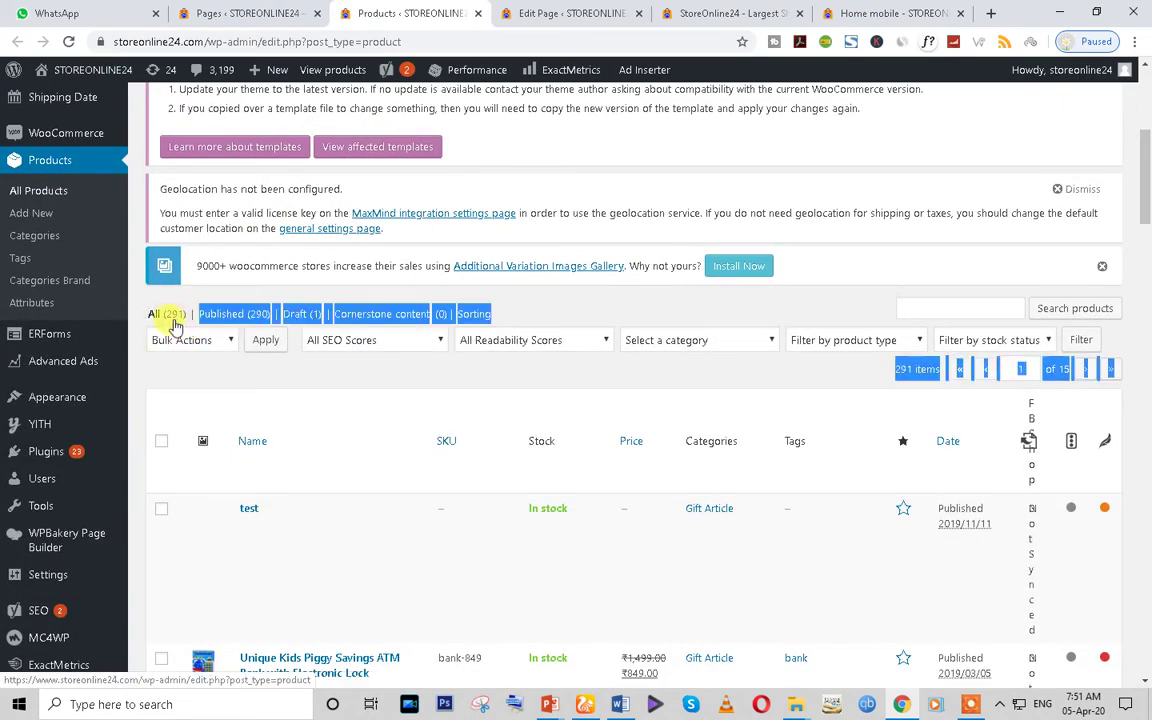
{"action": "left_click_drag", "start_coordinate": [226, 327], "coordinate": [250, 325]}
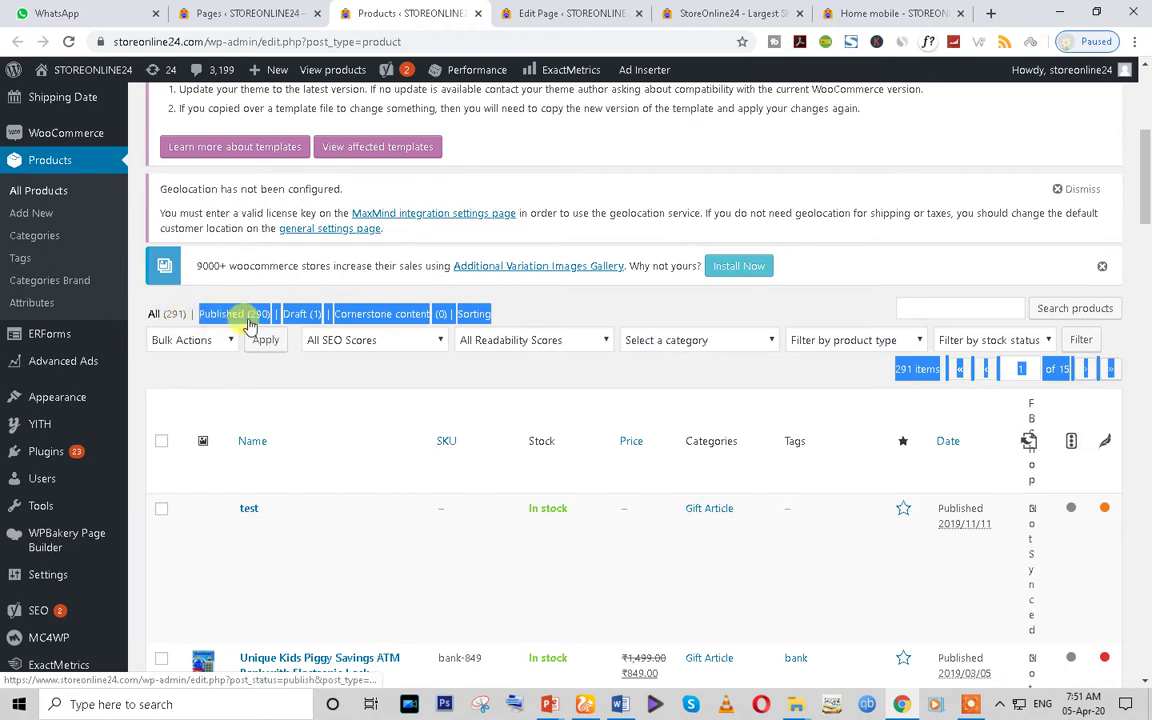
{"action": "left_click", "coordinate": [568, 315]}
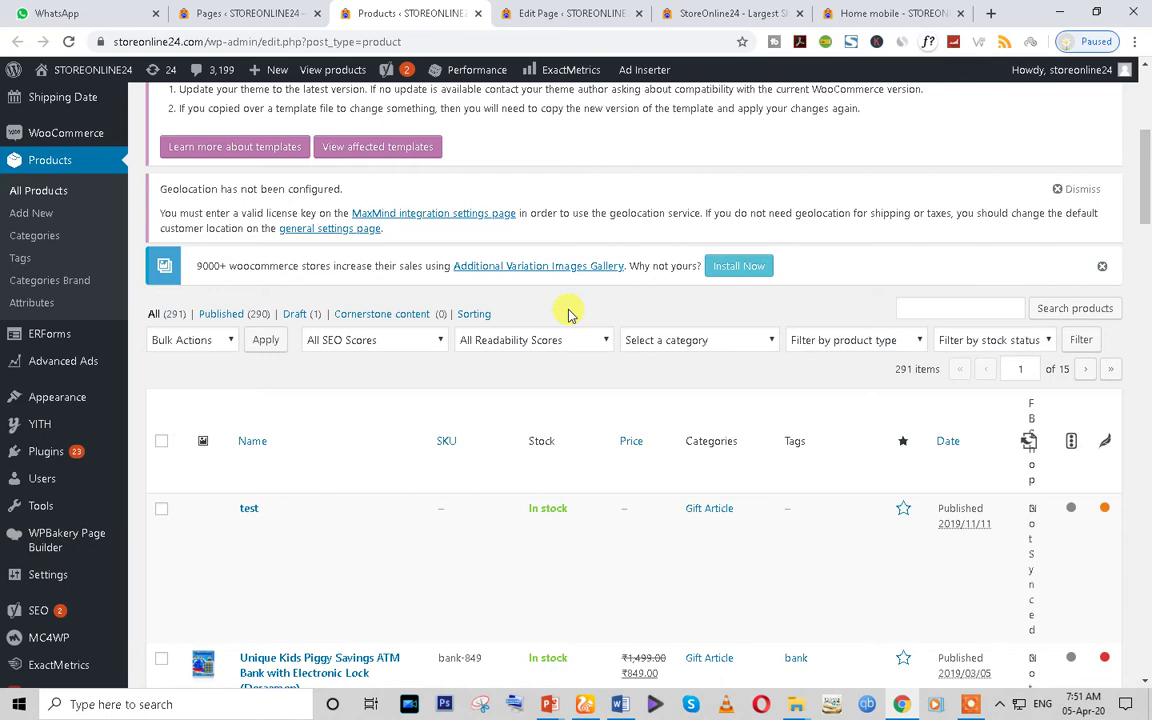
{"action": "scroll", "coordinate": [450, 450], "scroll_direction": "down", "scroll_amount": 3}
{"action": "scroll", "coordinate": [442, 488], "scroll_direction": "up", "scroll_amount": 3}
Look over the Home page's builder elements and highlight the matching "Go quickly to" category links on the desktop storefront
{"action": "left_click", "coordinate": [560, 13]}
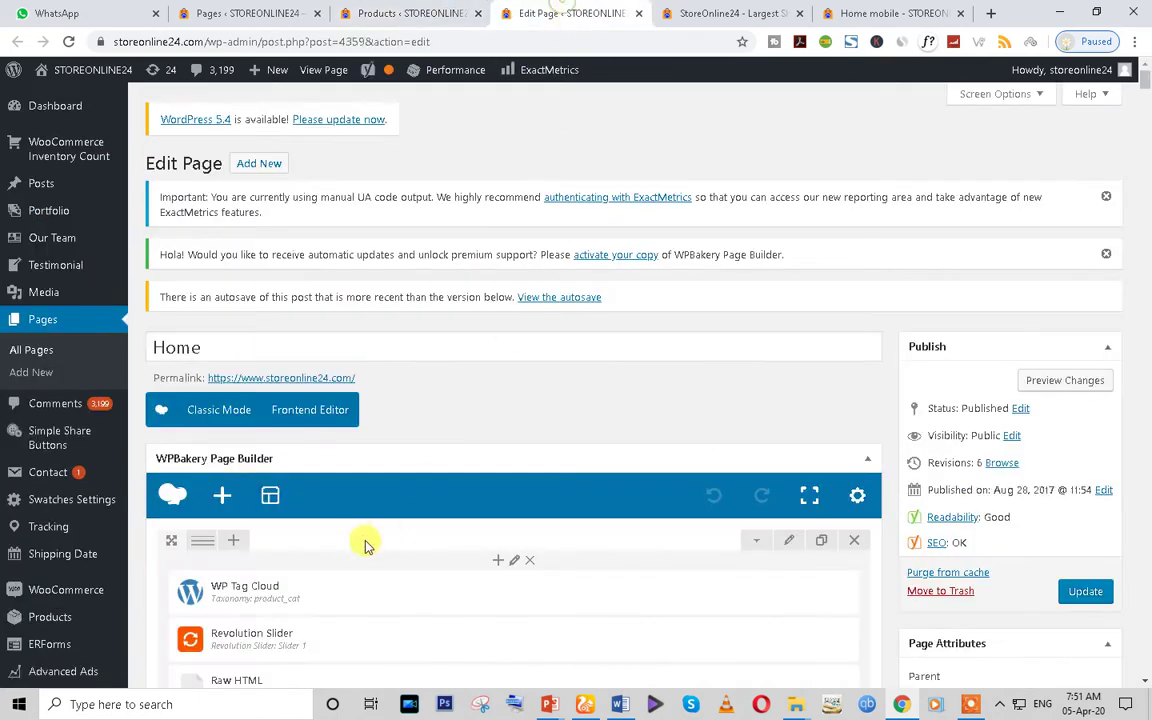
{"action": "scroll", "coordinate": [365, 545], "scroll_direction": "down", "scroll_amount": 3}
{"action": "scroll", "coordinate": [343, 530], "scroll_direction": "down", "scroll_amount": 2}
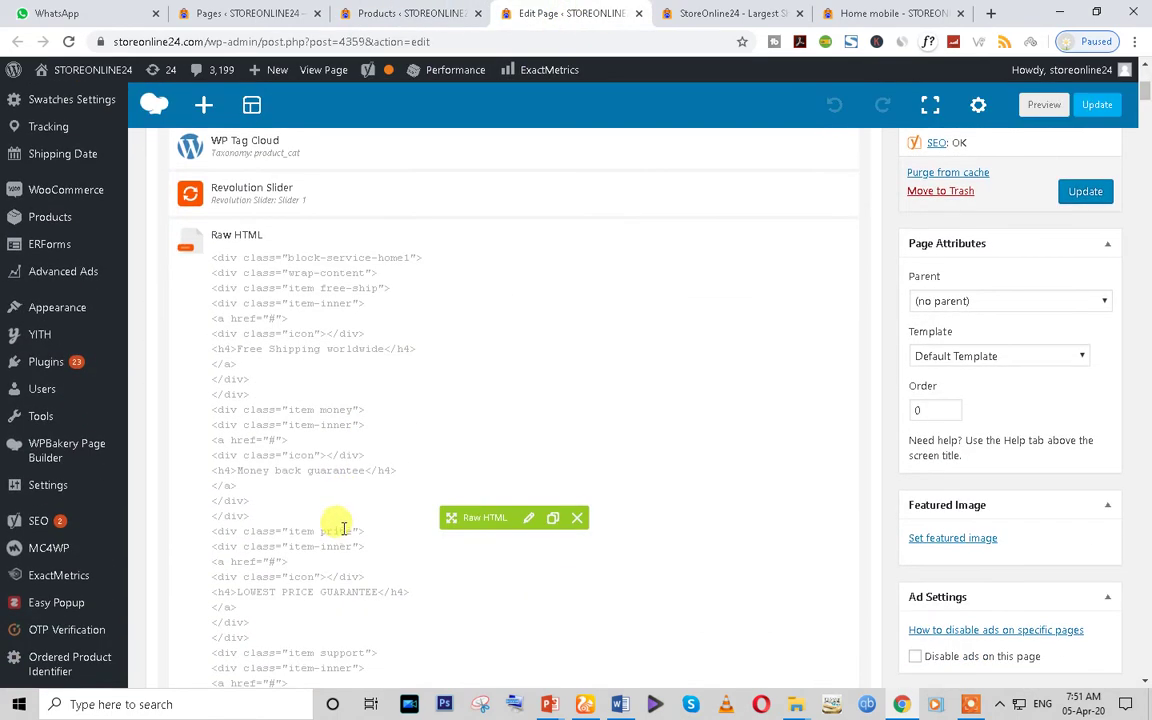
{"action": "left_click", "coordinate": [705, 13]}
{"action": "scroll", "coordinate": [540, 405], "scroll_direction": "down", "scroll_amount": 2}
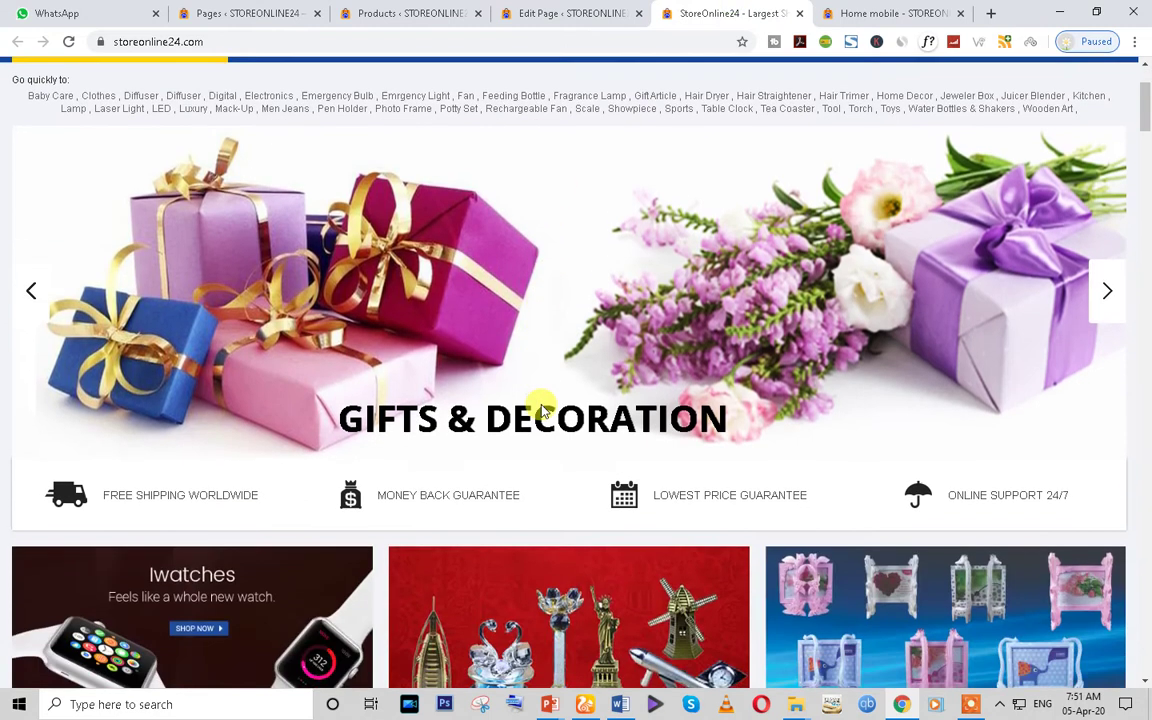
{"action": "scroll", "coordinate": [540, 405], "scroll_direction": "up", "scroll_amount": 1}
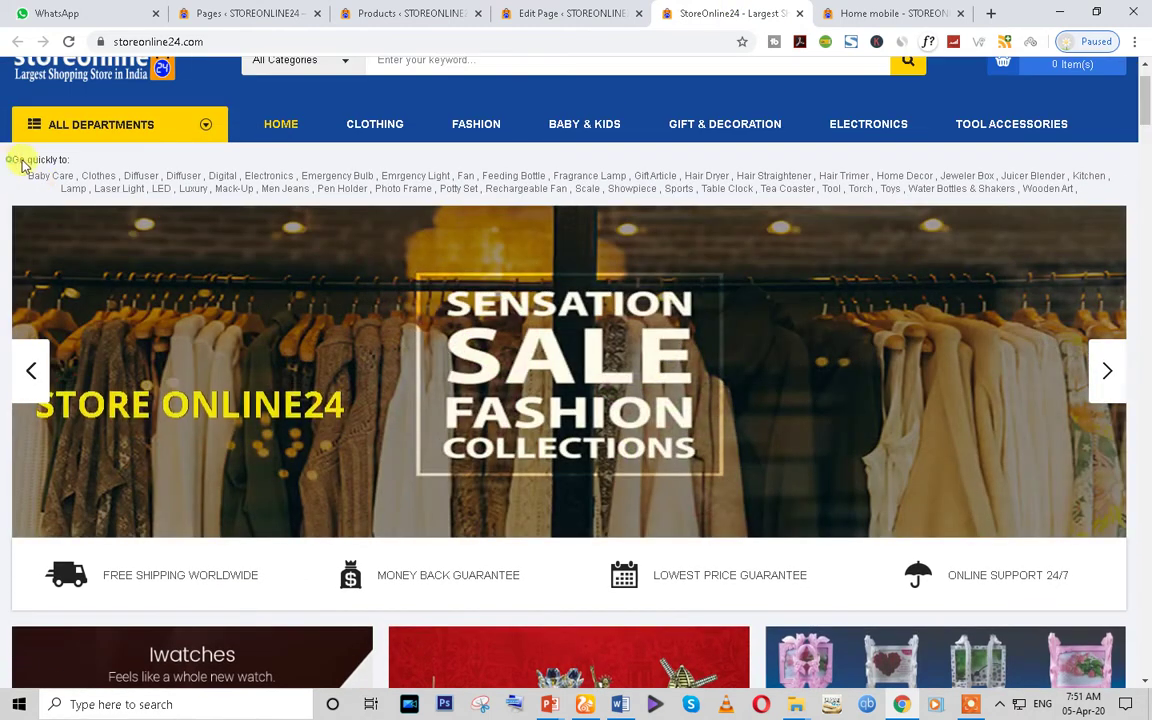
{"action": "left_click_drag", "start_coordinate": [20, 163], "coordinate": [1100, 201]}
Review the WP Tag Cloud, Revolution Slider and Raw HTML elements in the Home page editor against the storefront
{"action": "left_click", "coordinate": [575, 15]}
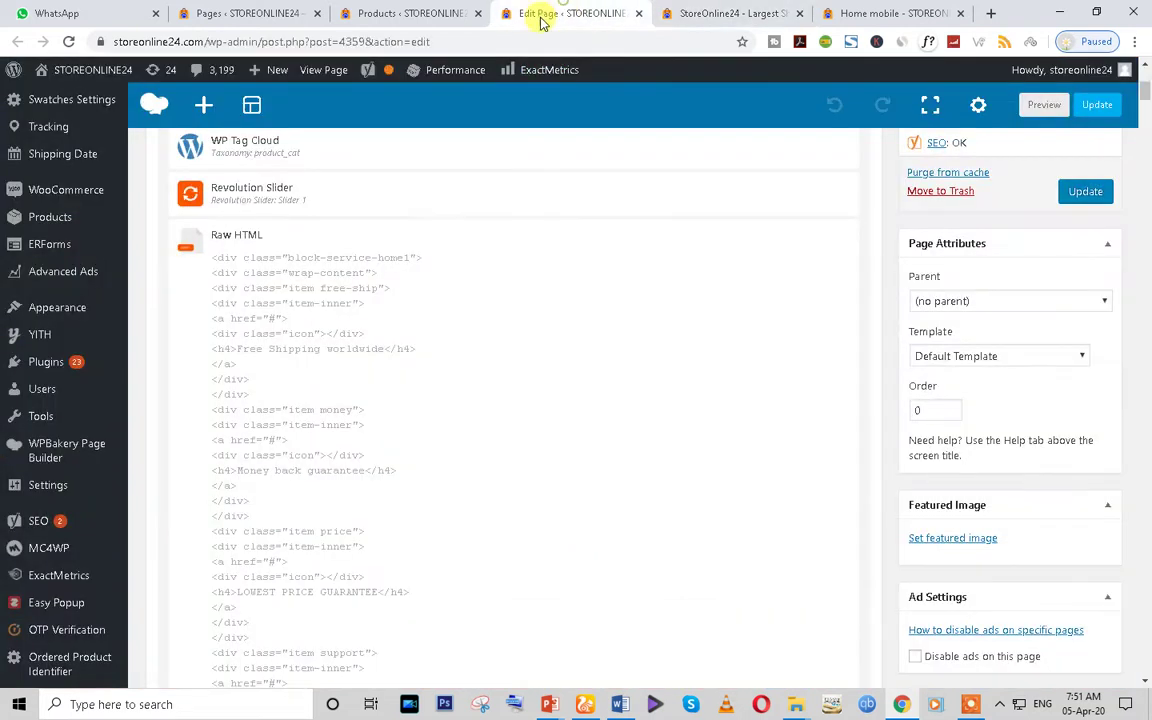
{"action": "scroll", "coordinate": [405, 355], "scroll_direction": "up", "scroll_amount": 2}
{"action": "scroll", "coordinate": [405, 355], "scroll_direction": "up", "scroll_amount": 1}
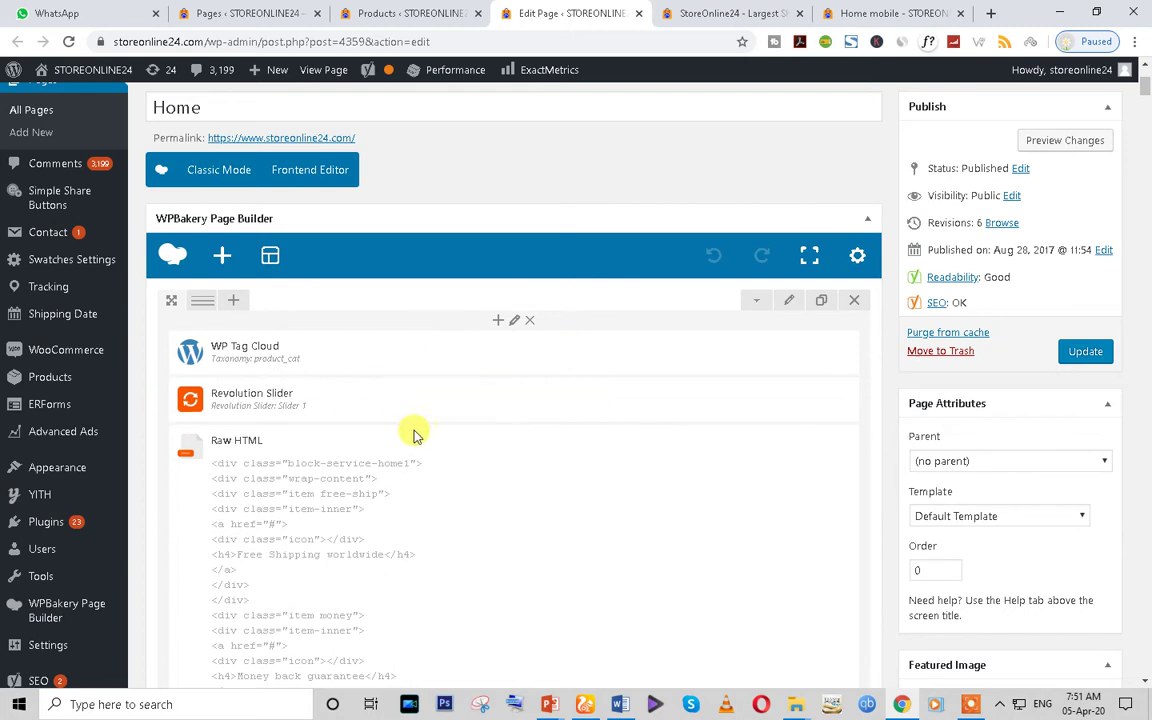
{"action": "scroll", "coordinate": [397, 410], "scroll_direction": "down", "scroll_amount": 1}
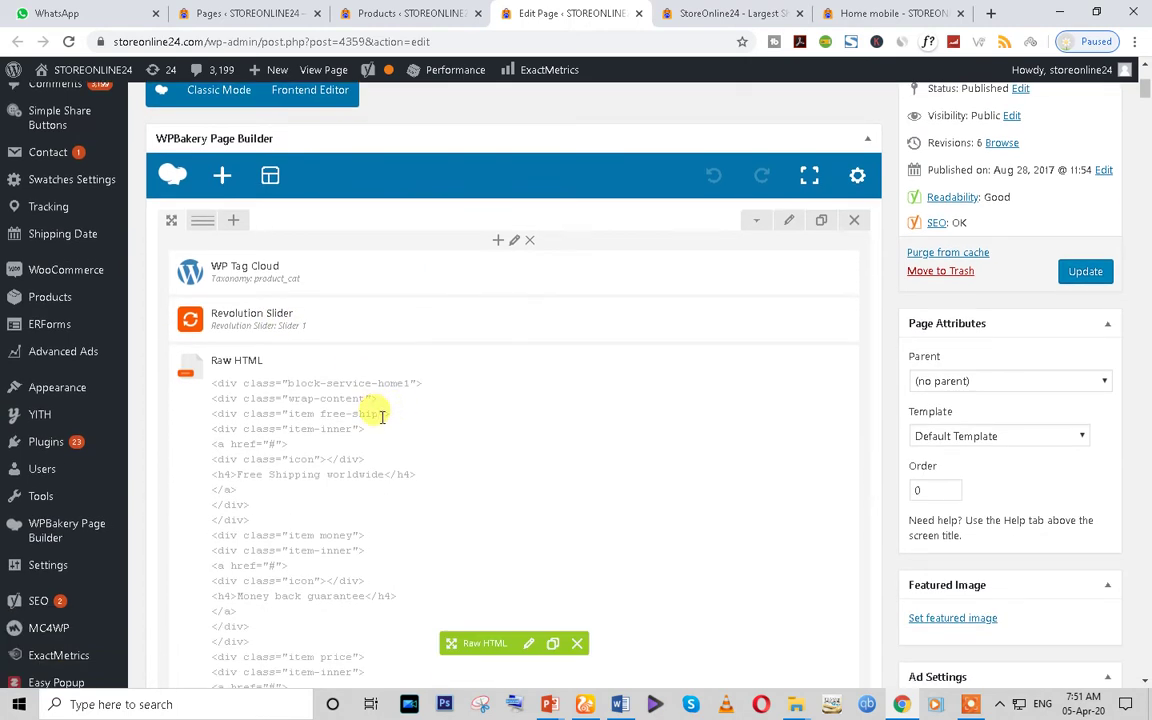
{"action": "scroll", "coordinate": [381, 416], "scroll_direction": "up", "scroll_amount": 1}
{"action": "left_click", "coordinate": [725, 13]}
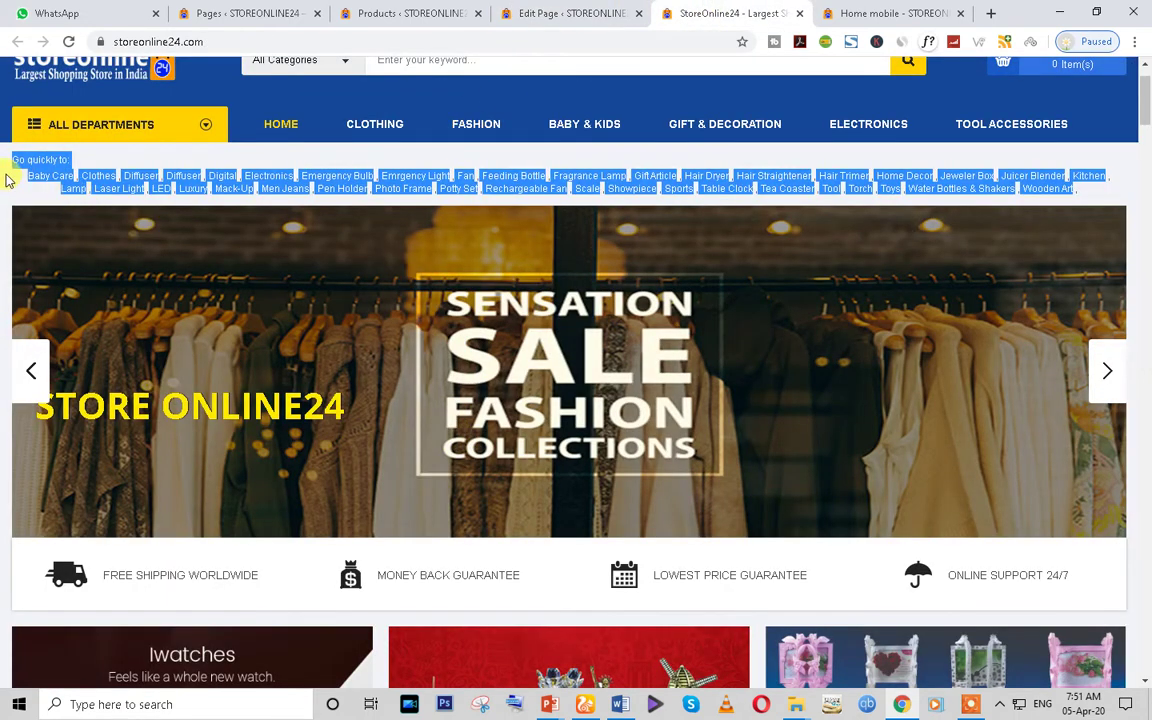
Inspect the HTML code in the Home page's Raw HTML element settings and close them without saving
{"action": "left_click", "coordinate": [540, 13]}
{"action": "scroll", "coordinate": [314, 530], "scroll_direction": "down", "scroll_amount": 3}
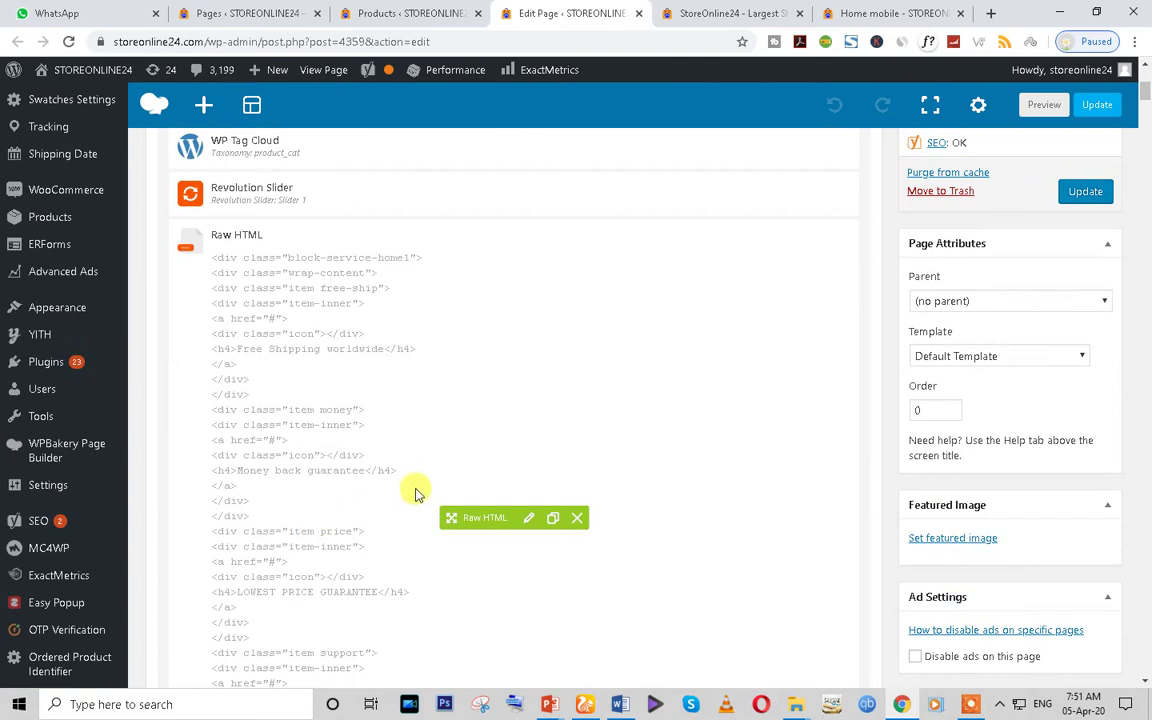
{"action": "scroll", "coordinate": [416, 494], "scroll_direction": "down", "scroll_amount": 3}
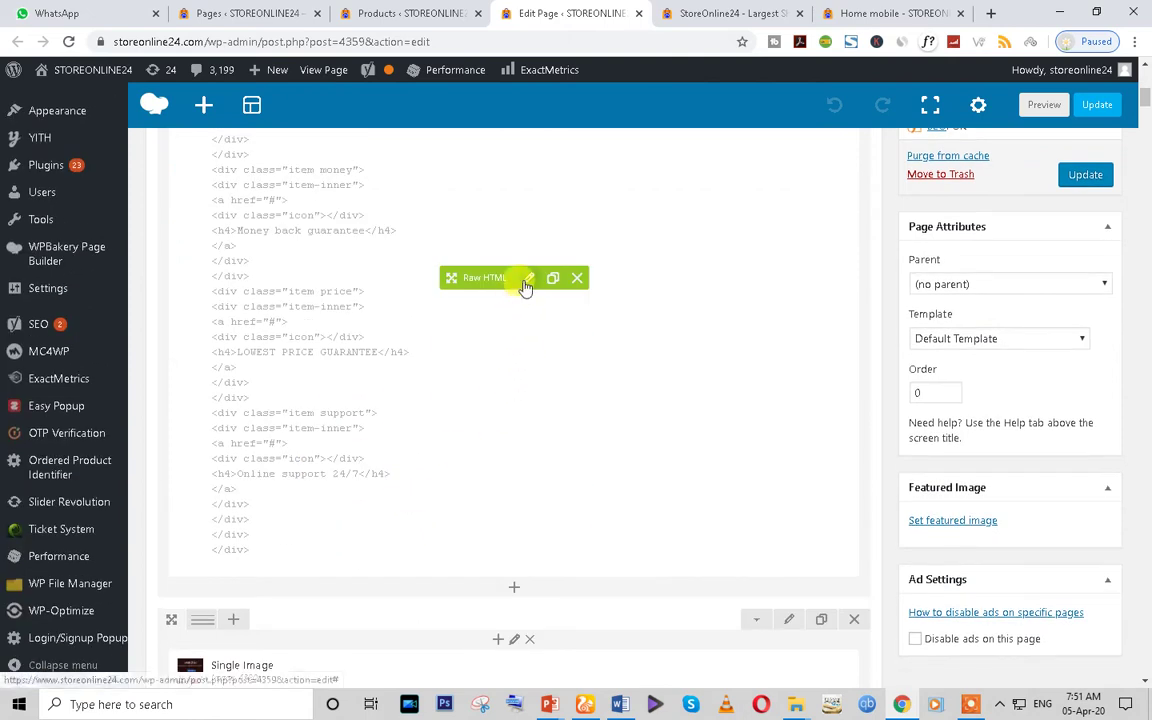
{"action": "left_click", "coordinate": [528, 281]}
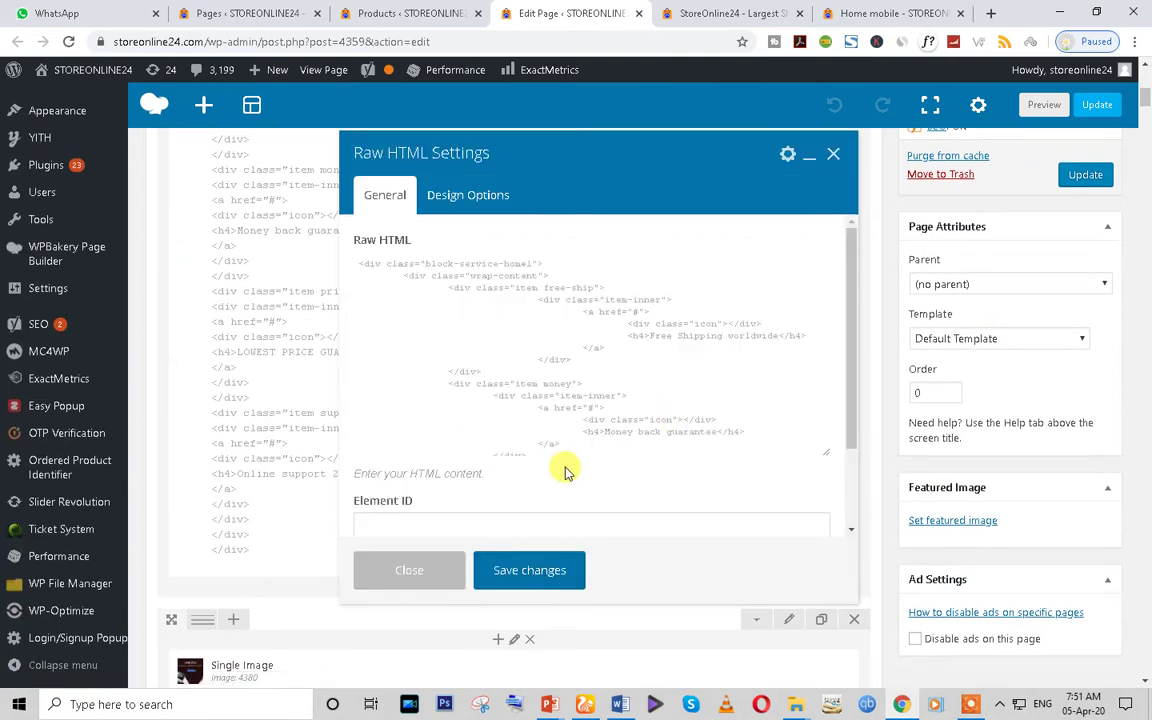
{"action": "scroll", "coordinate": [471, 333], "scroll_direction": "up", "scroll_amount": 2}
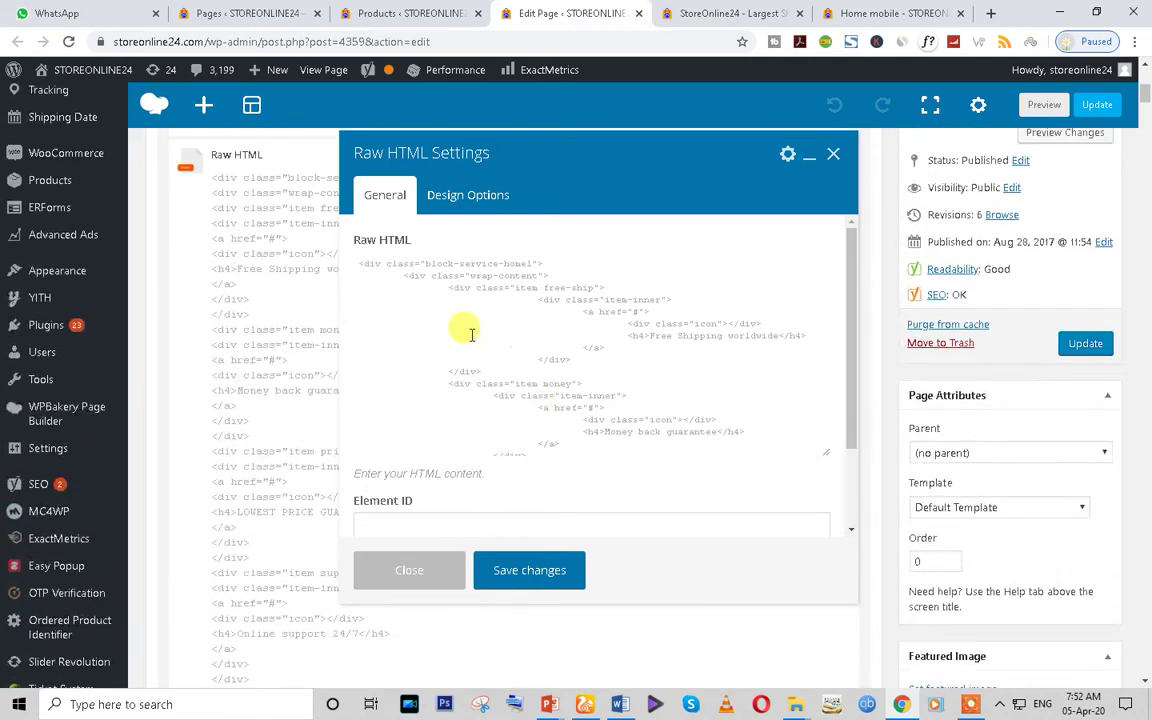
{"action": "left_click_drag", "start_coordinate": [374, 263], "coordinate": [770, 441]}
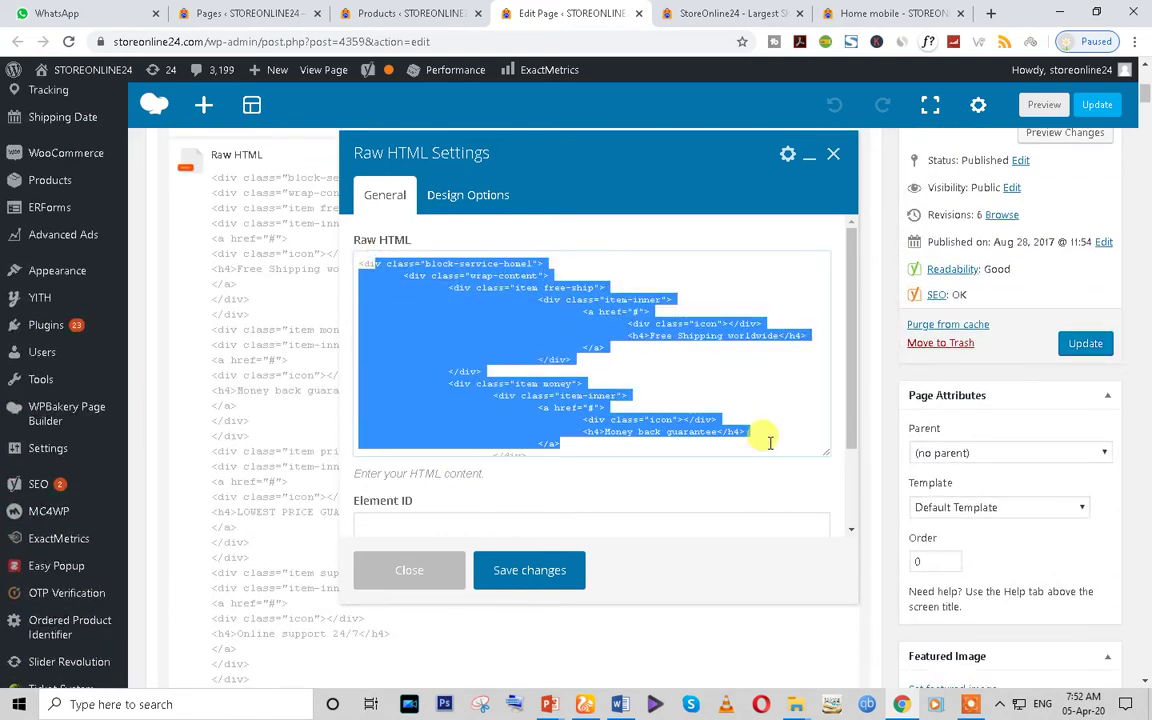
{"action": "scroll", "coordinate": [651, 358], "scroll_direction": "down", "scroll_amount": 2}
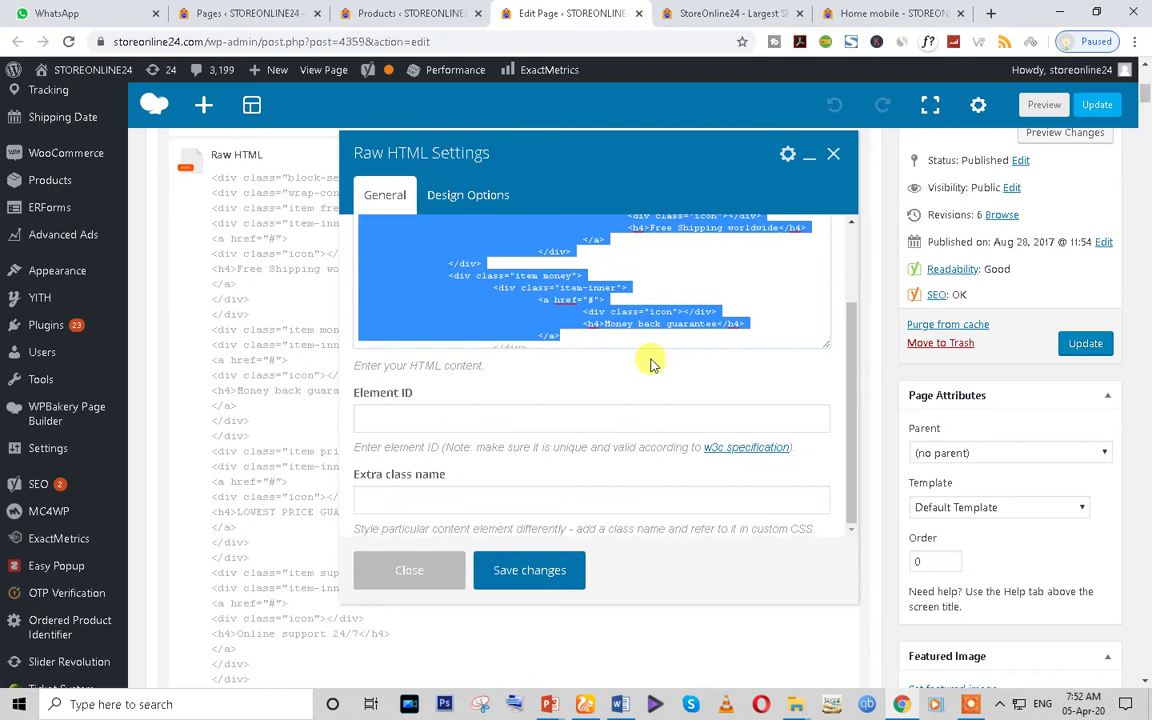
{"action": "scroll", "coordinate": [651, 362], "scroll_direction": "up", "scroll_amount": 2}
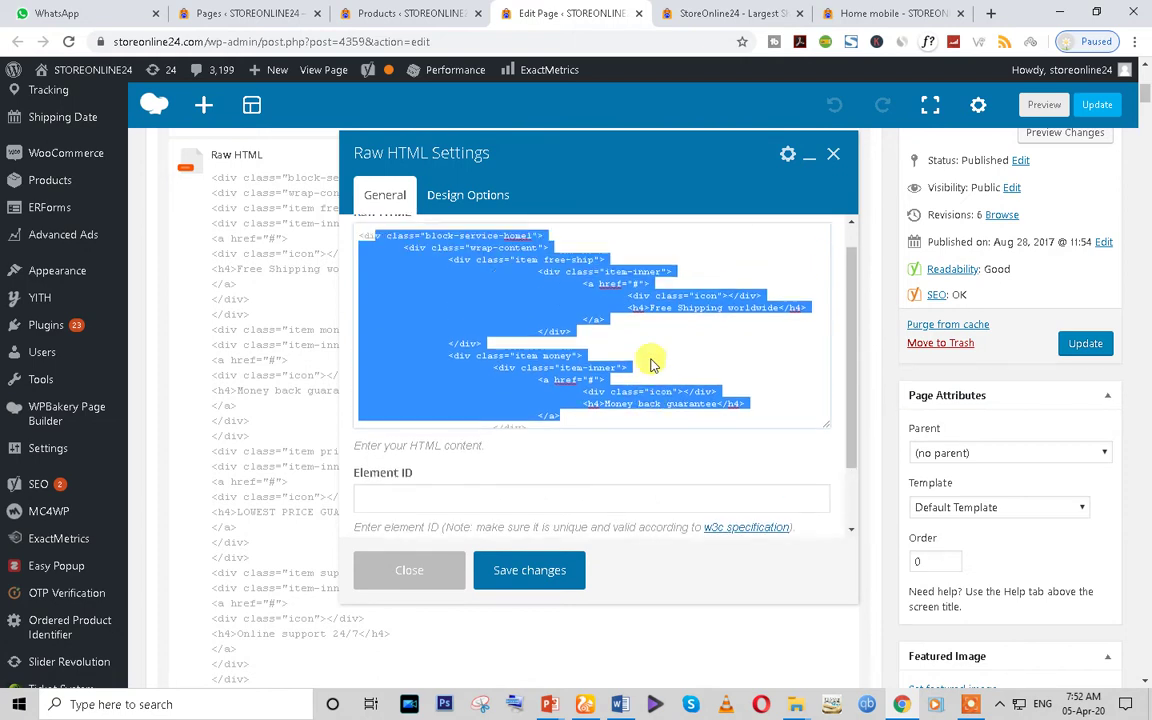
{"action": "left_click", "coordinate": [383, 572]}
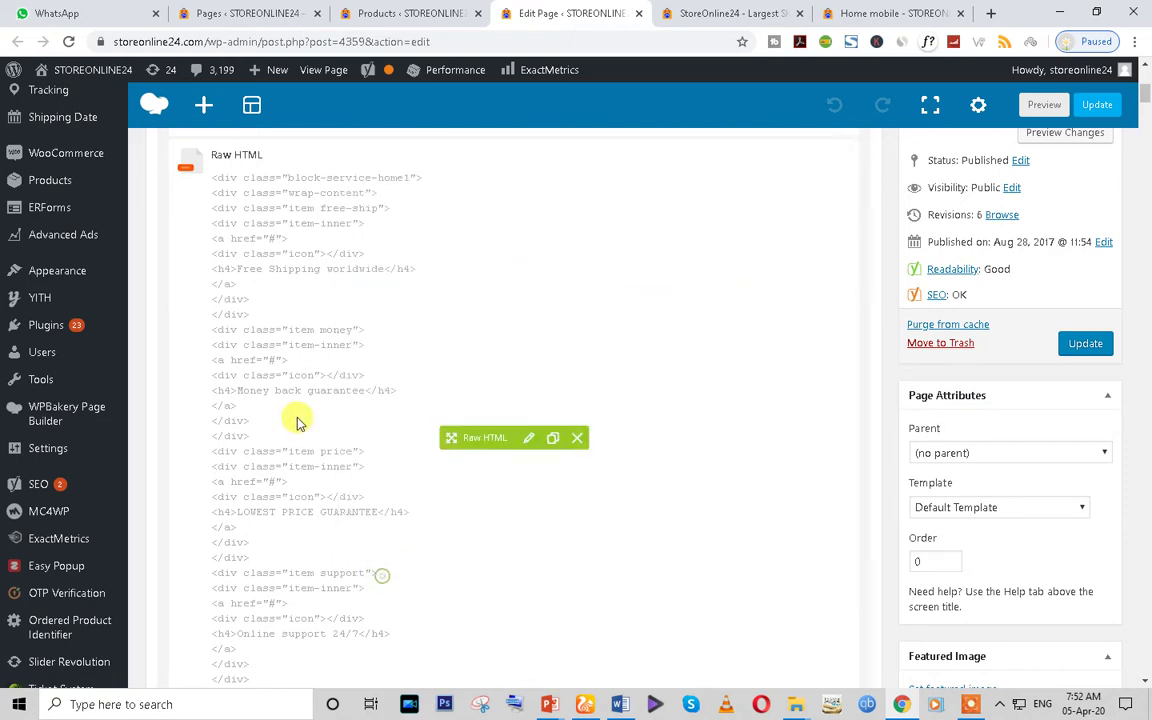
Open the WP Tag Cloud settings and compare the widget title and taxonomy with the storefront's category links
{"action": "scroll", "coordinate": [296, 420], "scroll_direction": "up", "scroll_amount": 4}
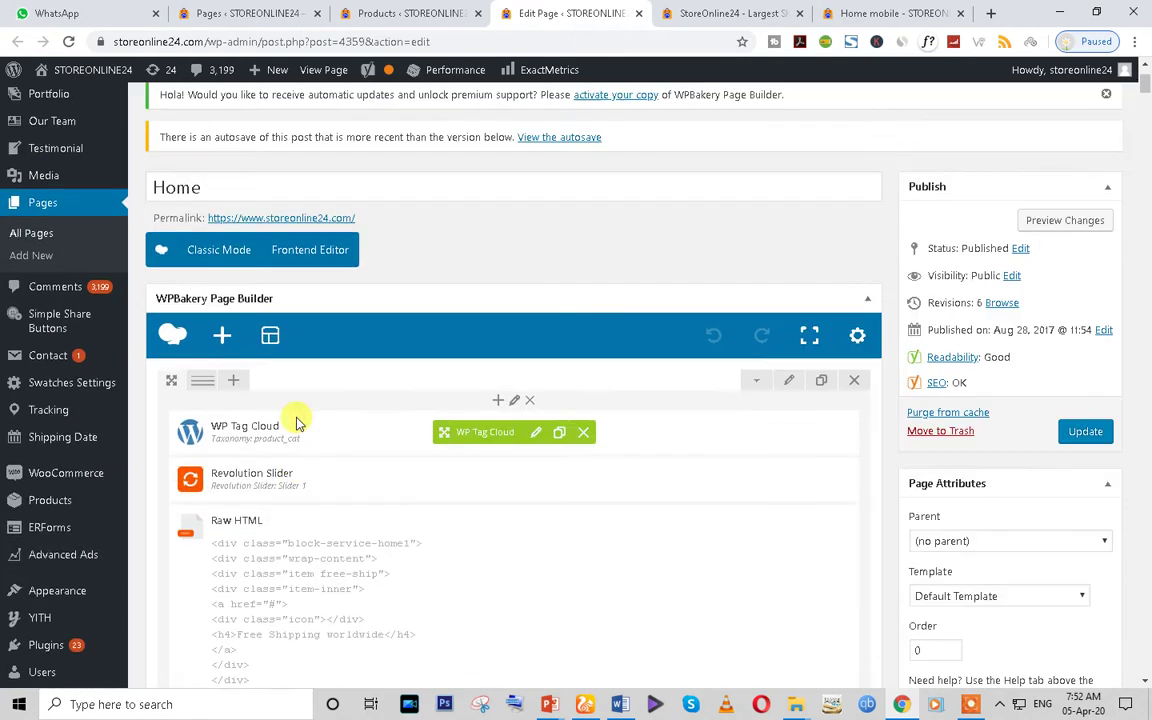
{"action": "left_click", "coordinate": [536, 433]}
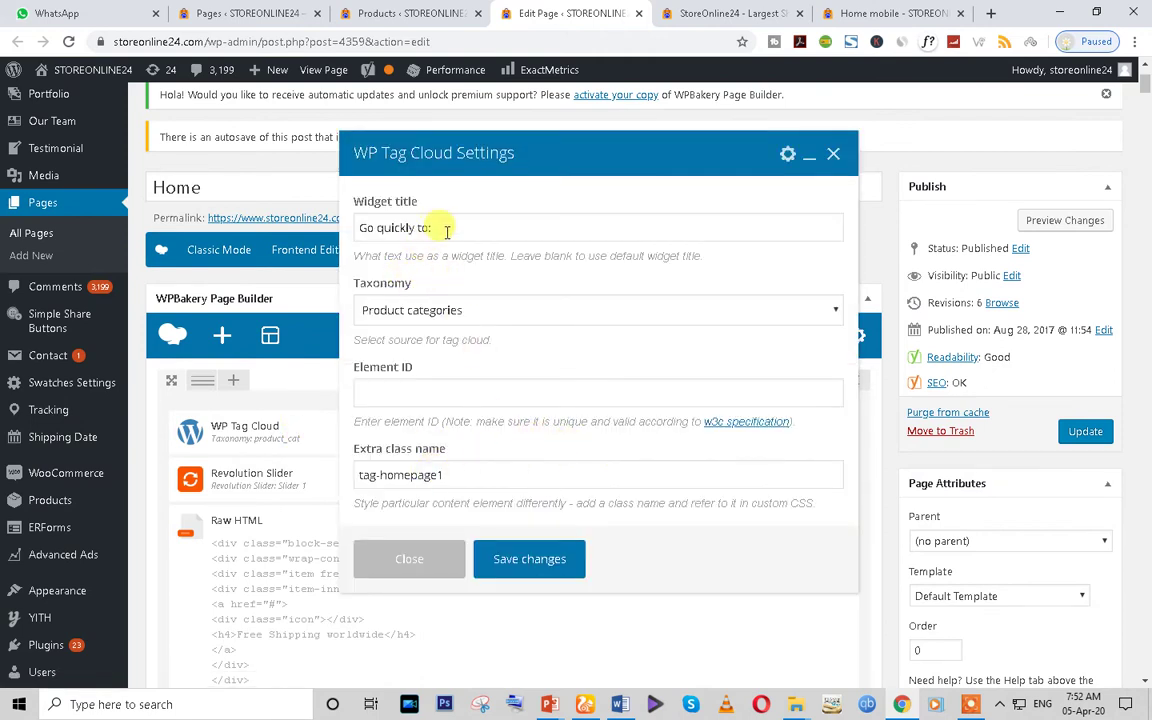
{"action": "left_click_drag", "start_coordinate": [437, 228], "coordinate": [365, 226]}
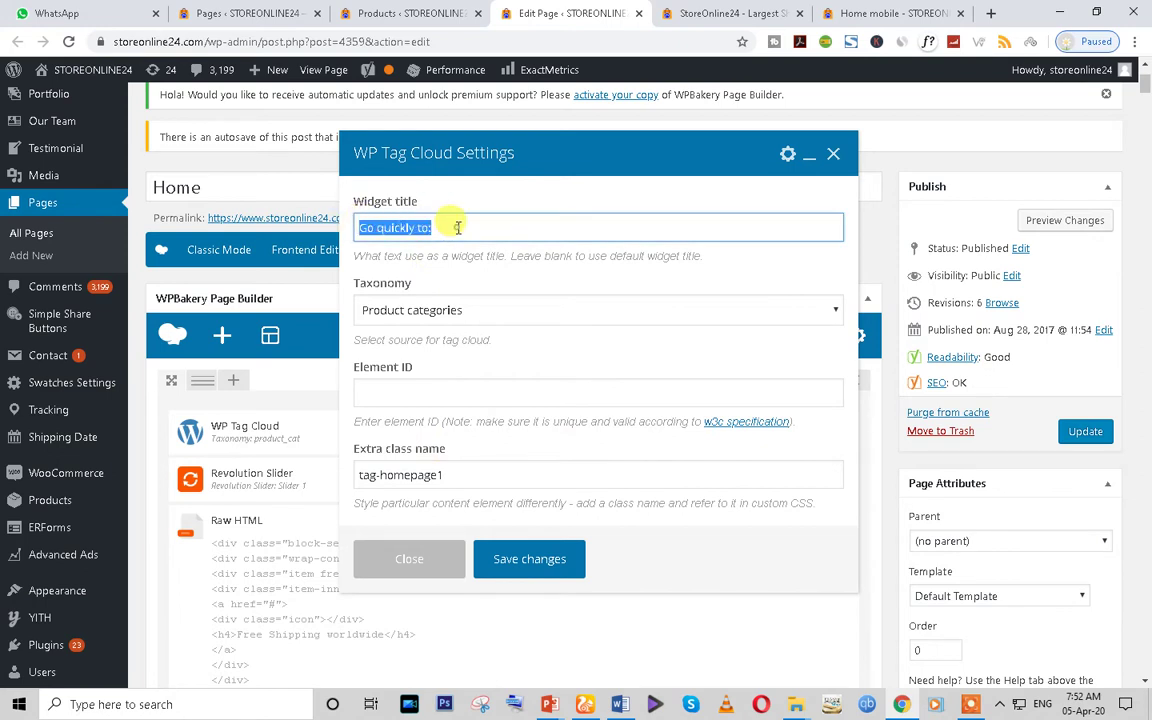
{"action": "left_click", "coordinate": [467, 310]}
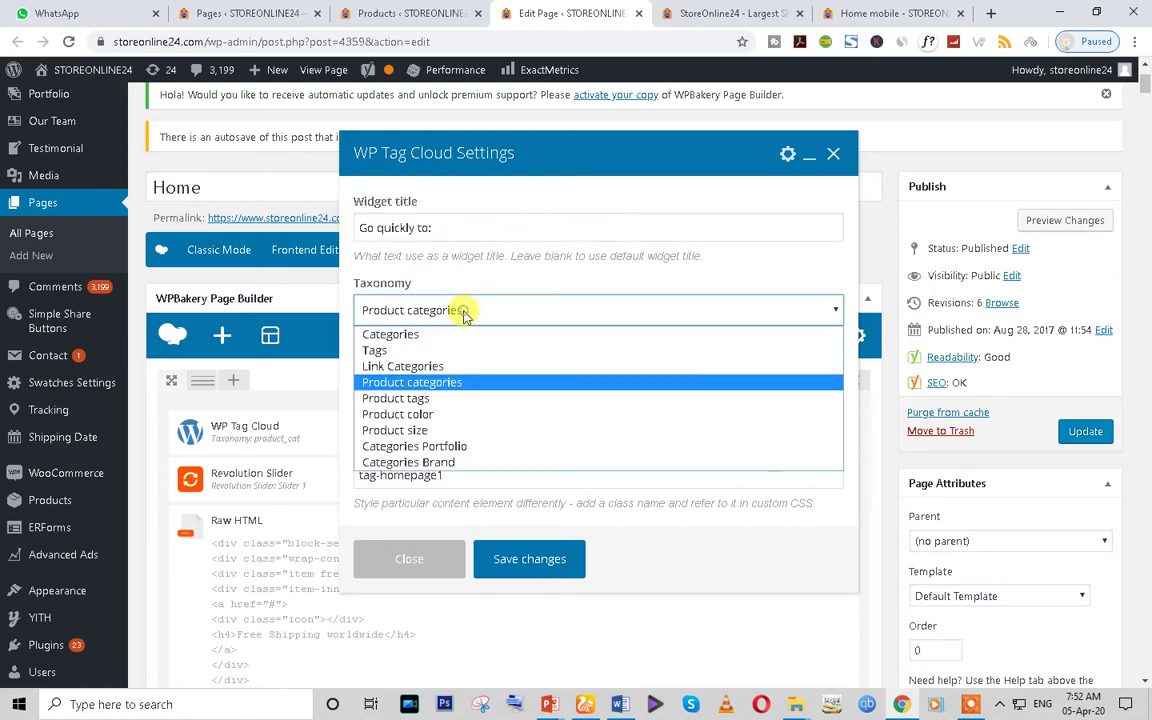
{"action": "left_click", "coordinate": [481, 385]}
{"action": "left_click", "coordinate": [735, 13]}
{"action": "left_click", "coordinate": [477, 160]}
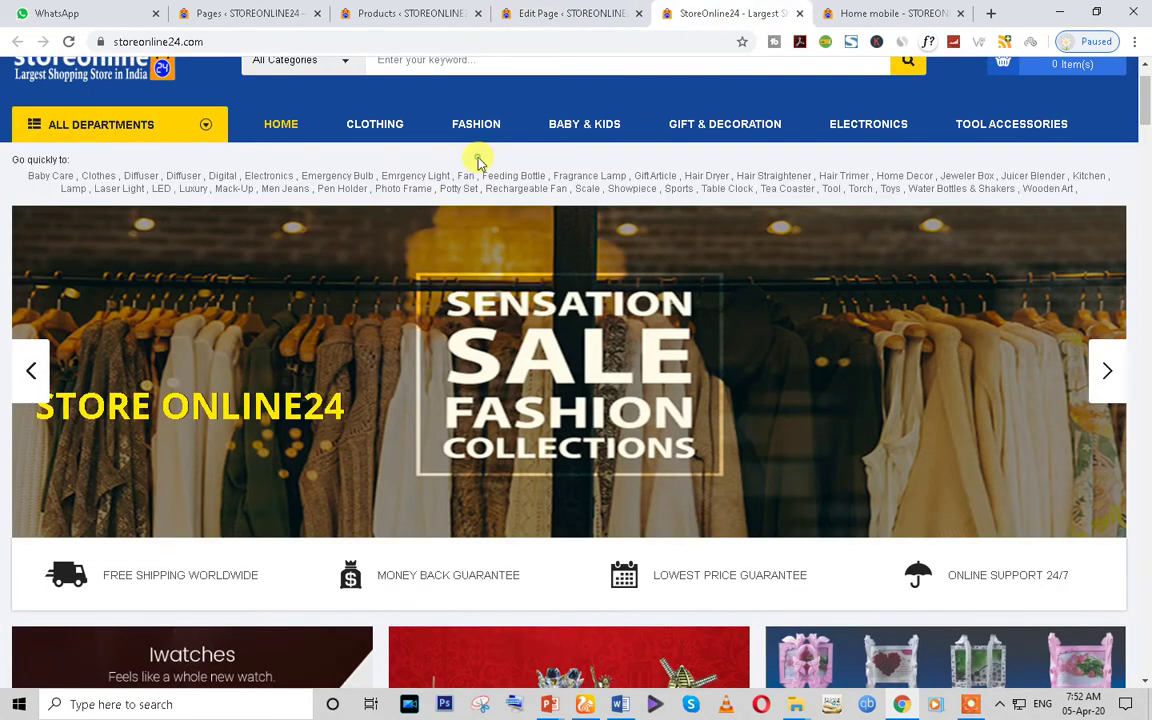
{"action": "left_click", "coordinate": [535, 13]}
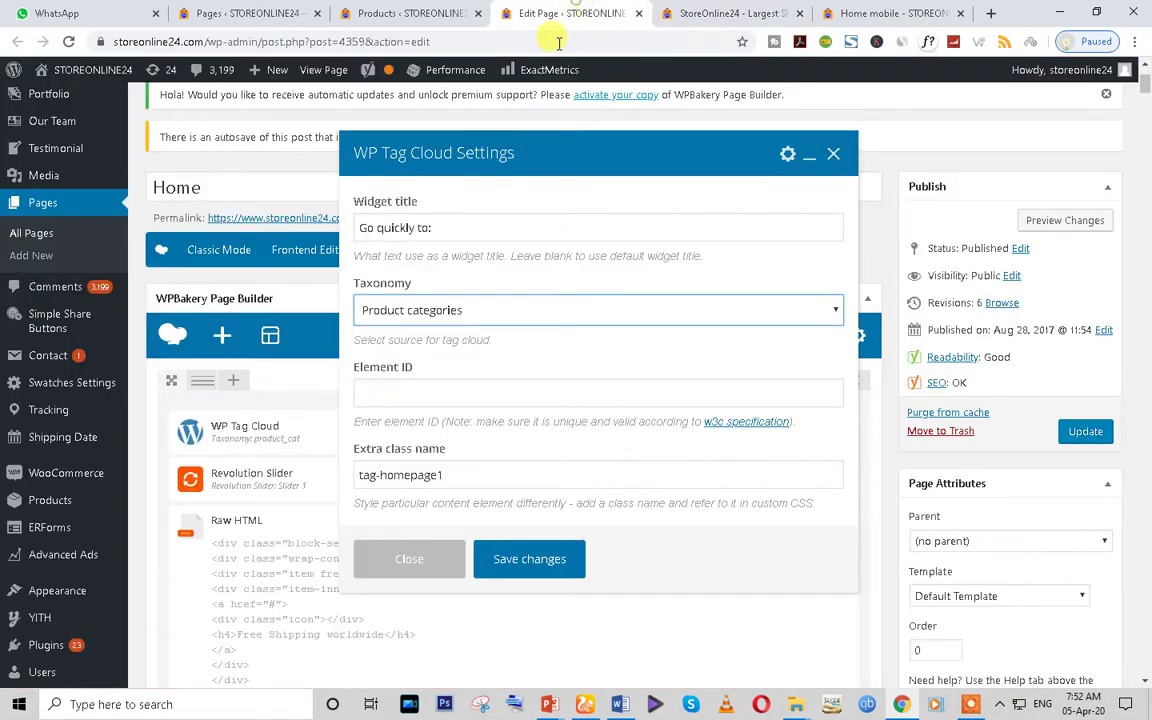
Set the tag cloud's taxonomy to Categories, save the element settings and update the Home page
{"action": "left_click", "coordinate": [450, 312]}
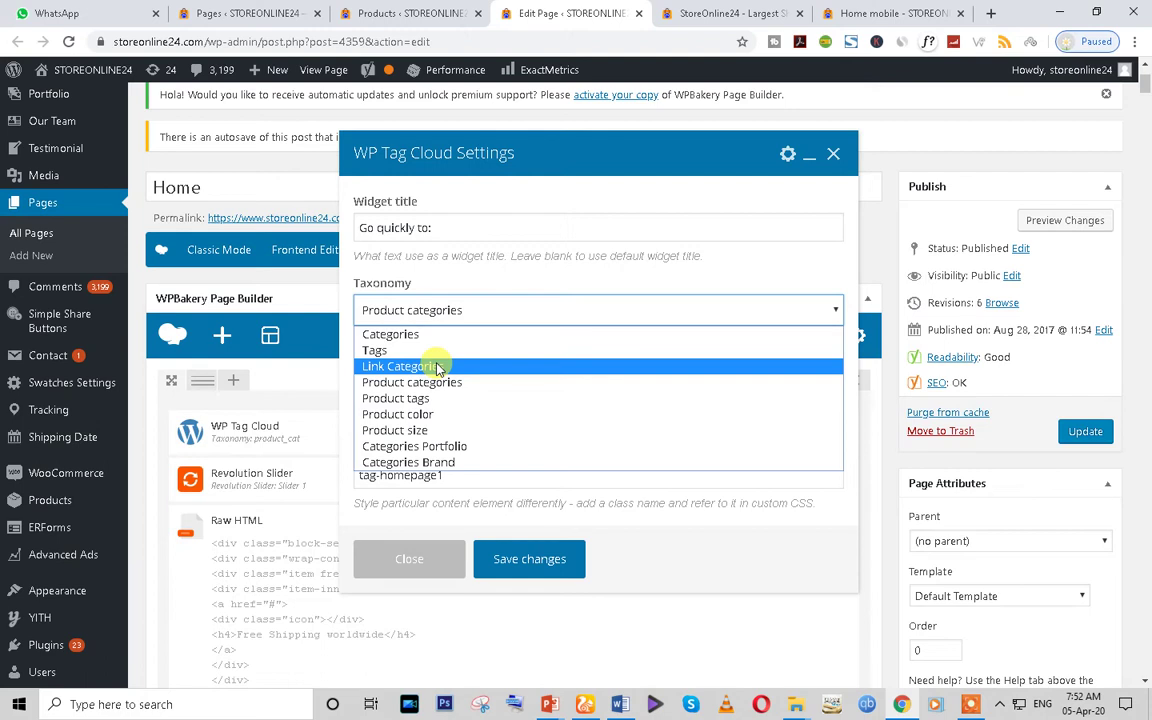
{"action": "left_click", "coordinate": [442, 334]}
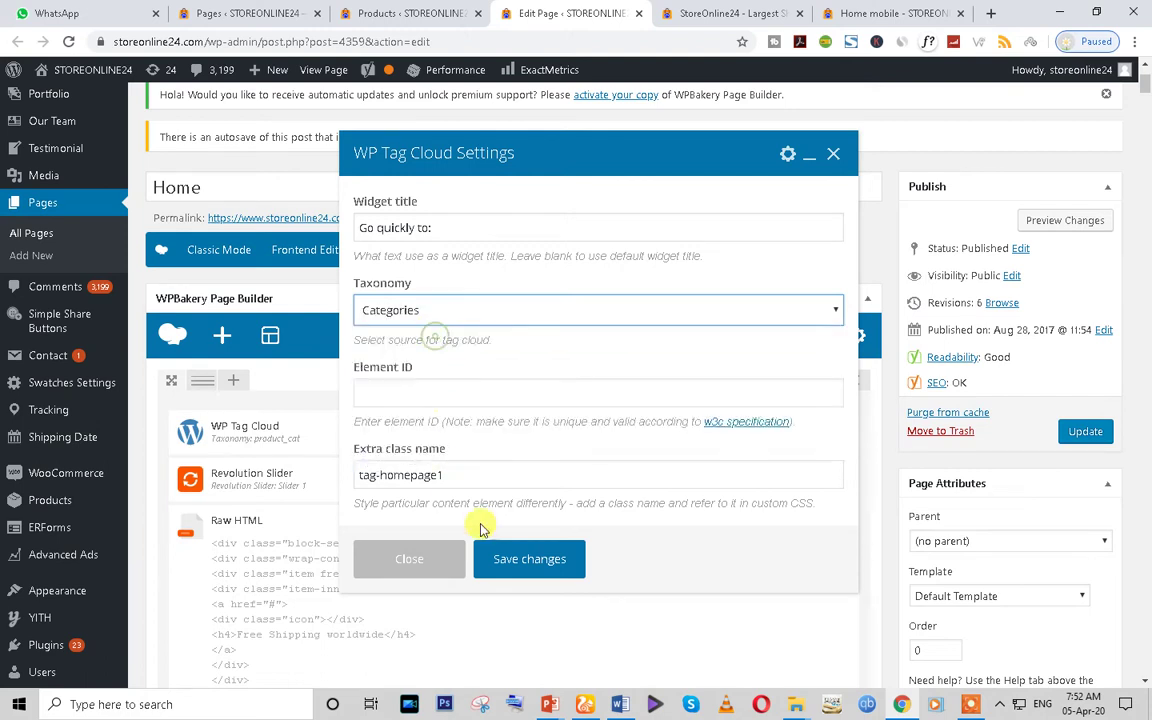
{"action": "left_click", "coordinate": [514, 560]}
{"action": "left_click", "coordinate": [1078, 435]}
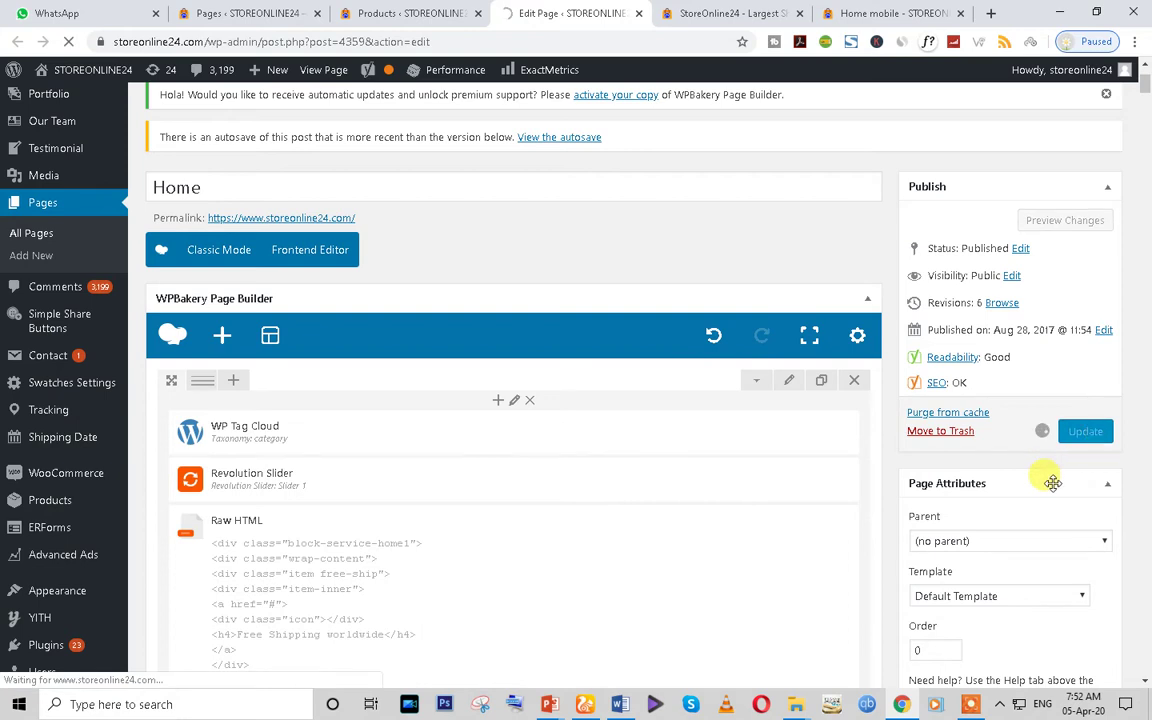
Check the category links under "Go quickly to" on the storefront and return to the Home page editor
{"action": "left_click", "coordinate": [728, 14]}
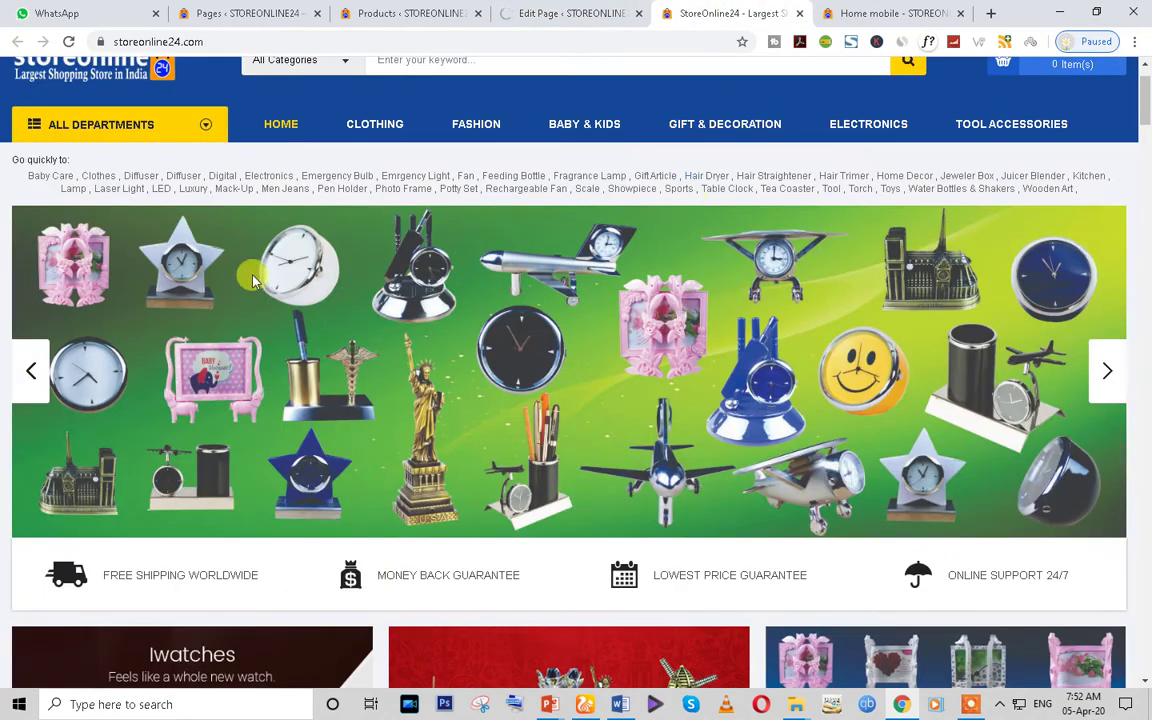
{"action": "left_click_drag", "start_coordinate": [1085, 190], "coordinate": [180, 175]}
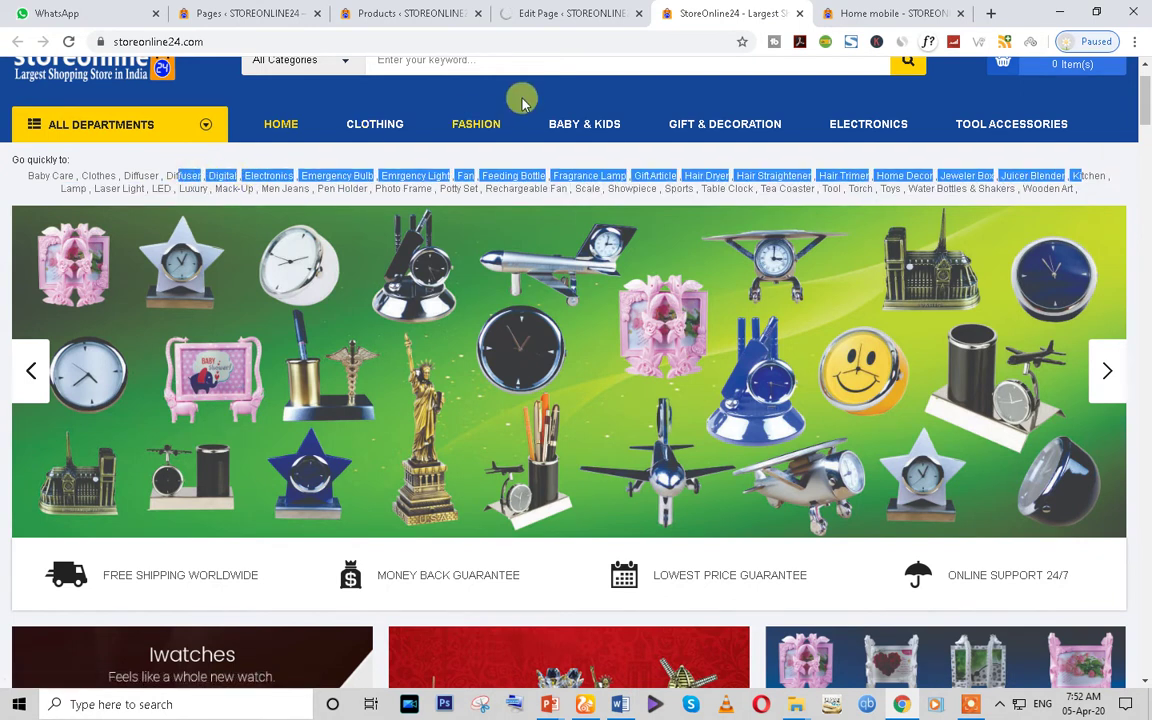
{"action": "left_click", "coordinate": [540, 13]}
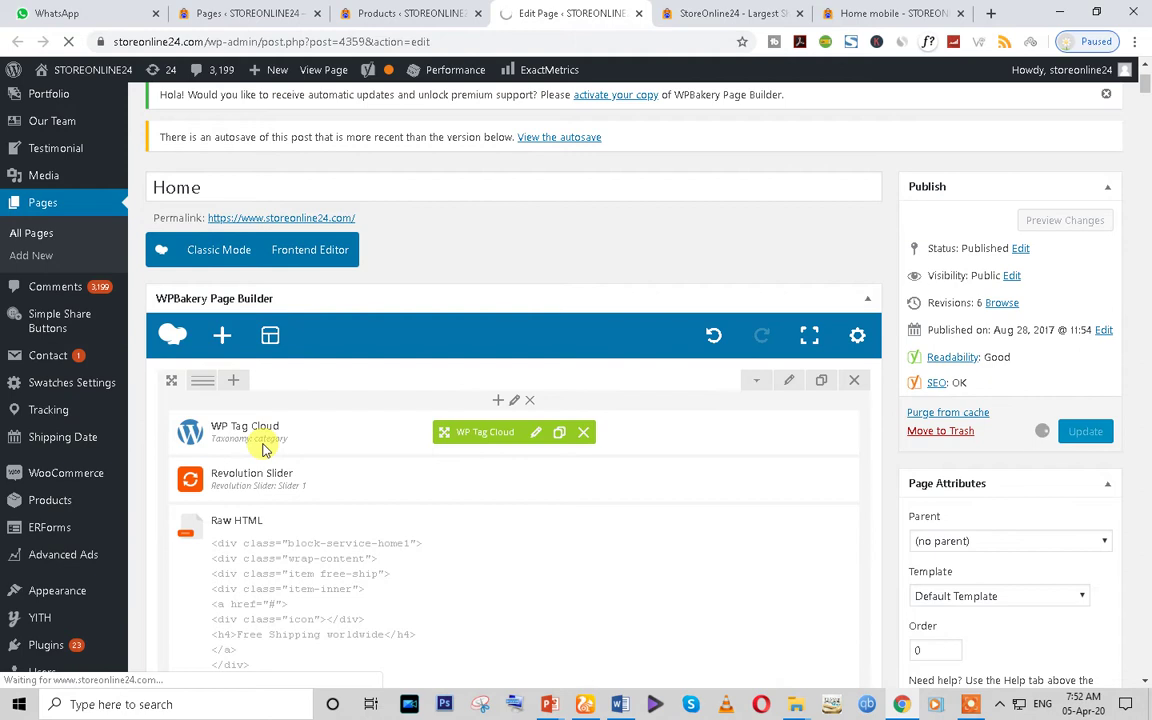
Search the Home page builder's available elements for "wp" and close the element list without adding anything
{"action": "scroll", "coordinate": [406, 507], "scroll_direction": "down", "scroll_amount": 15}
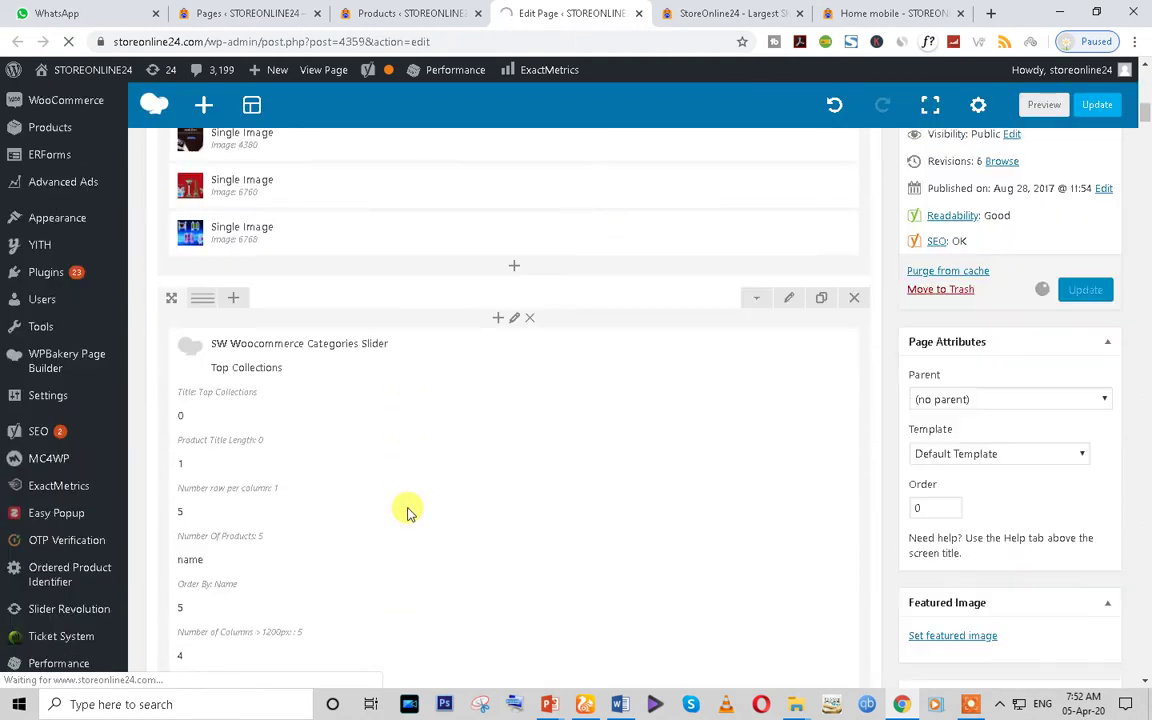
{"action": "scroll", "coordinate": [406, 512], "scroll_direction": "up", "scroll_amount": 1}
{"action": "left_click", "coordinate": [514, 402]}
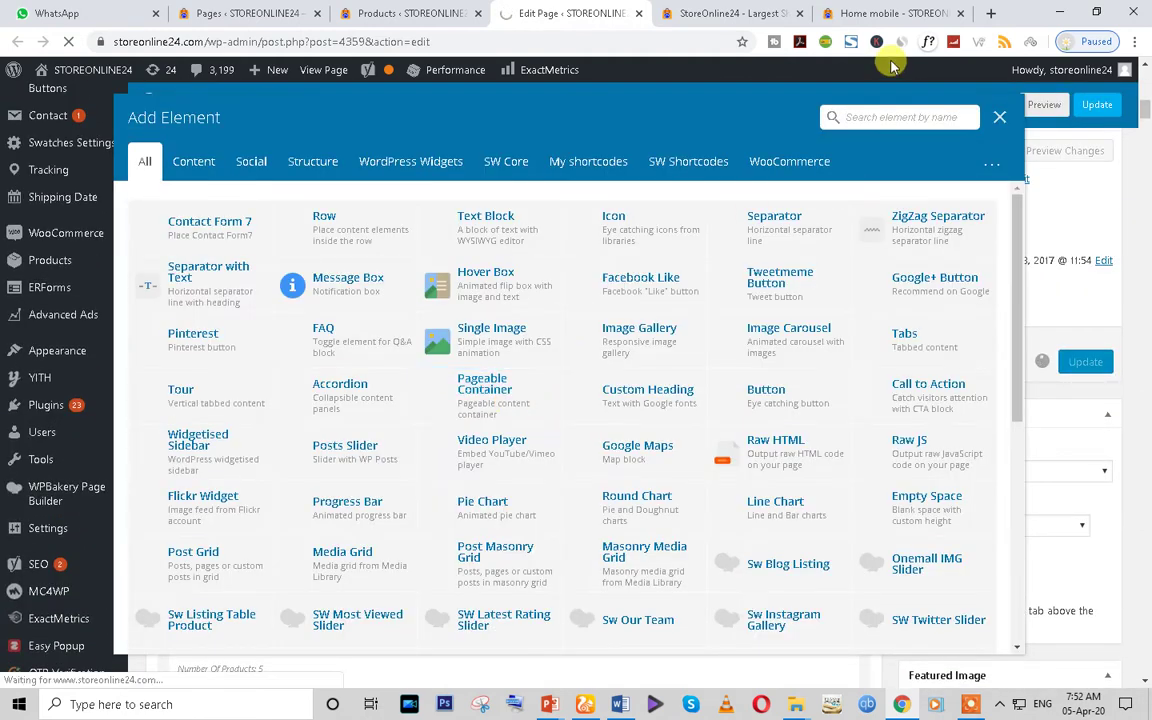
{"action": "left_click", "coordinate": [849, 108]}
{"action": "type", "text": "wp"}
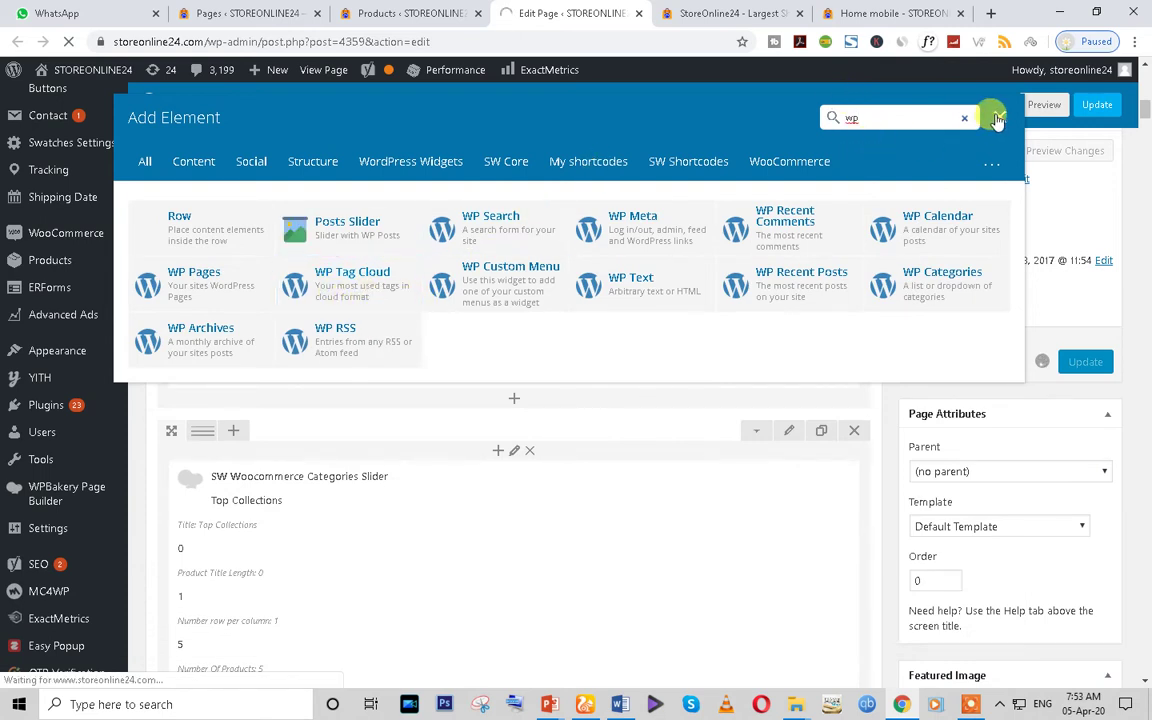
{"action": "left_click", "coordinate": [995, 118]}
{"action": "scroll", "coordinate": [600, 350], "scroll_direction": "up", "scroll_amount": 5}
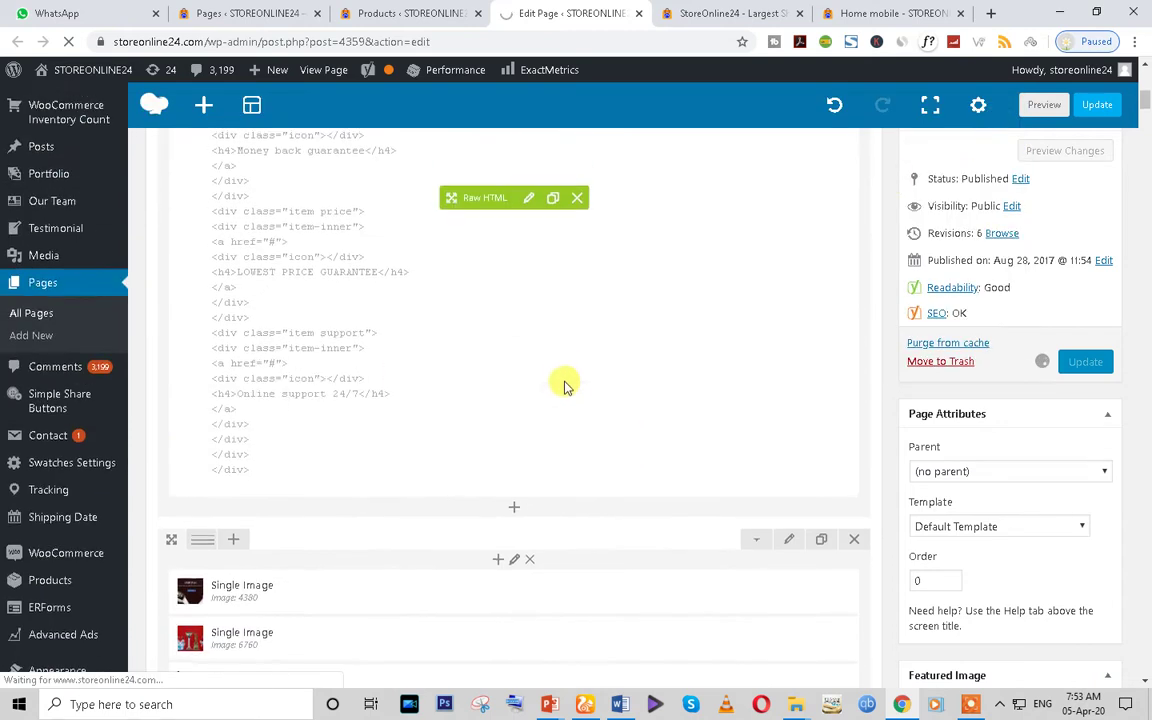
View the storefront's slider banners and compare them with the Revolution Slider element in the Home page editor
{"action": "key", "text": "ctrl+Tab"}
{"action": "scroll", "coordinate": [786, 318], "scroll_direction": "up", "scroll_amount": 2}
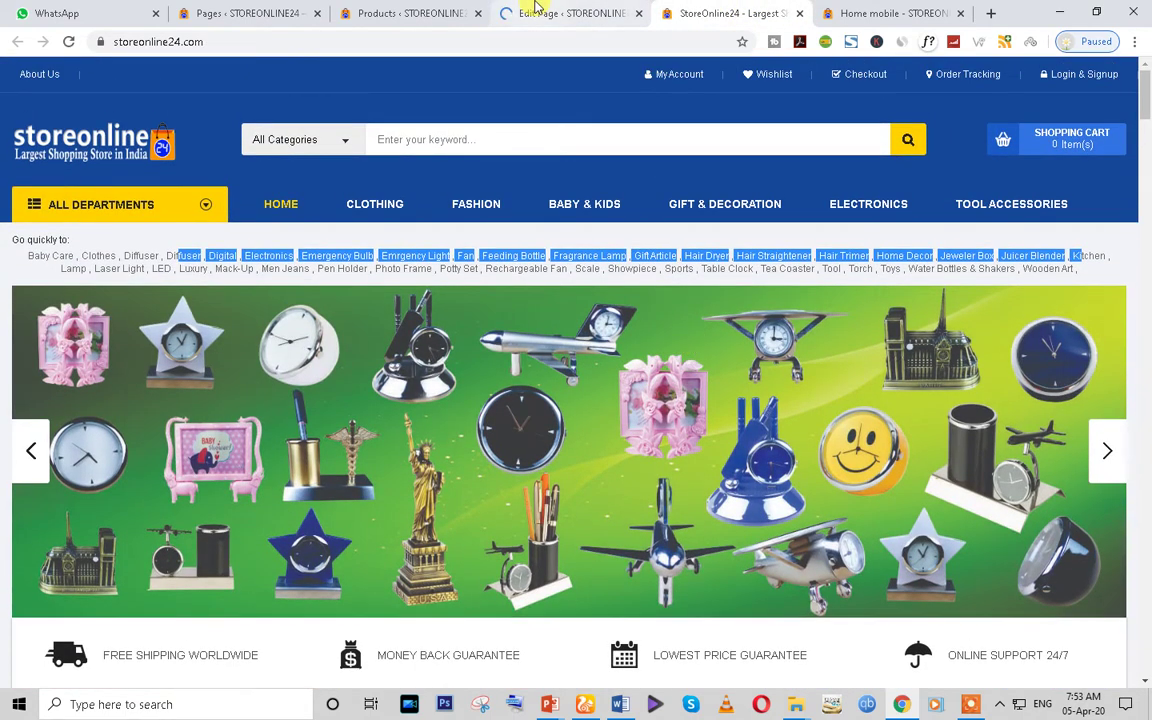
{"action": "left_click", "coordinate": [1107, 457]}
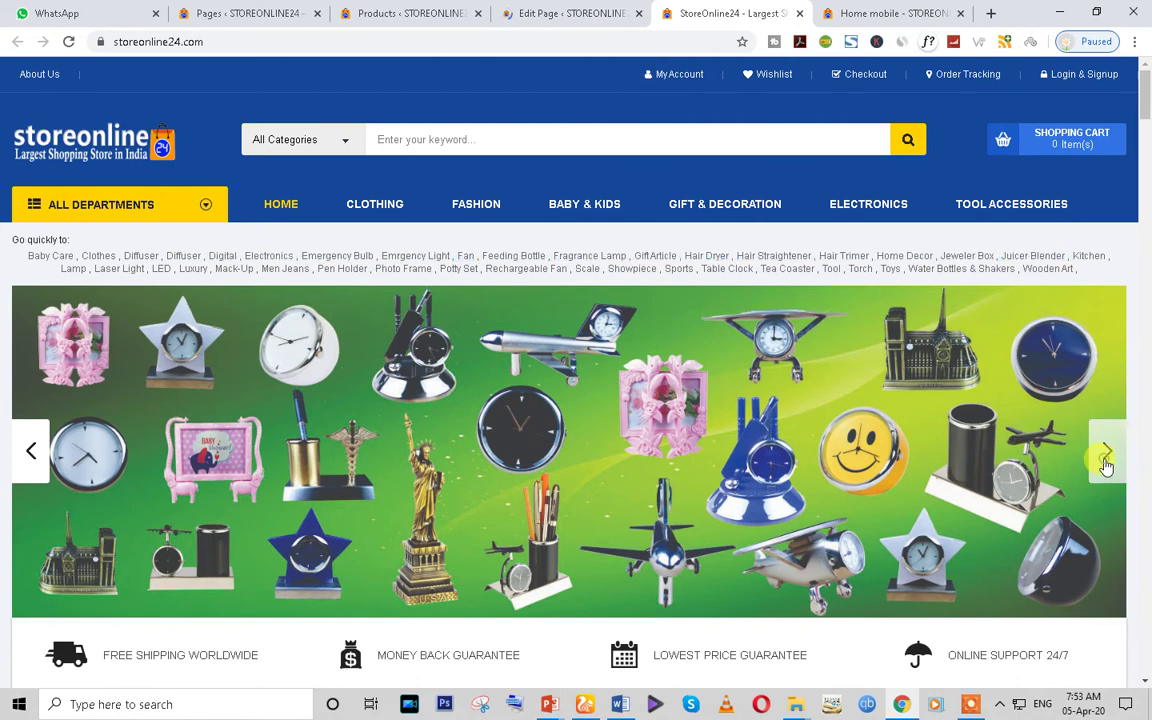
{"action": "left_click", "coordinate": [1107, 462]}
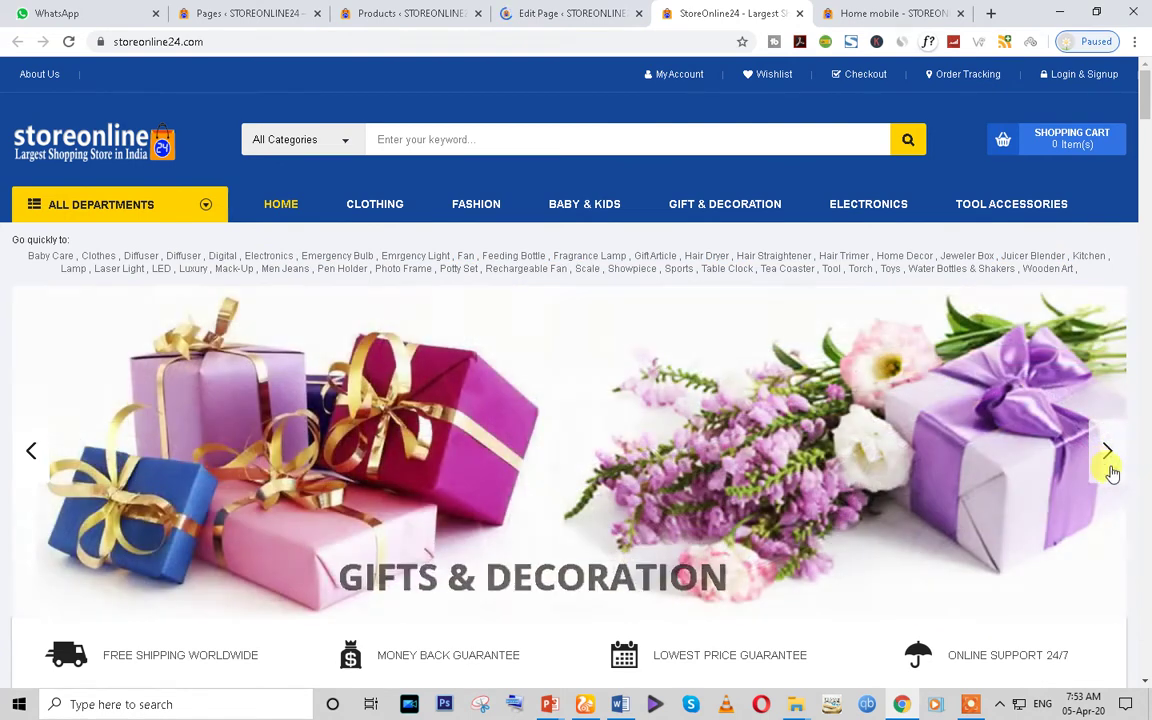
{"action": "left_click", "coordinate": [1107, 462]}
{"action": "left_click", "coordinate": [552, 13]}
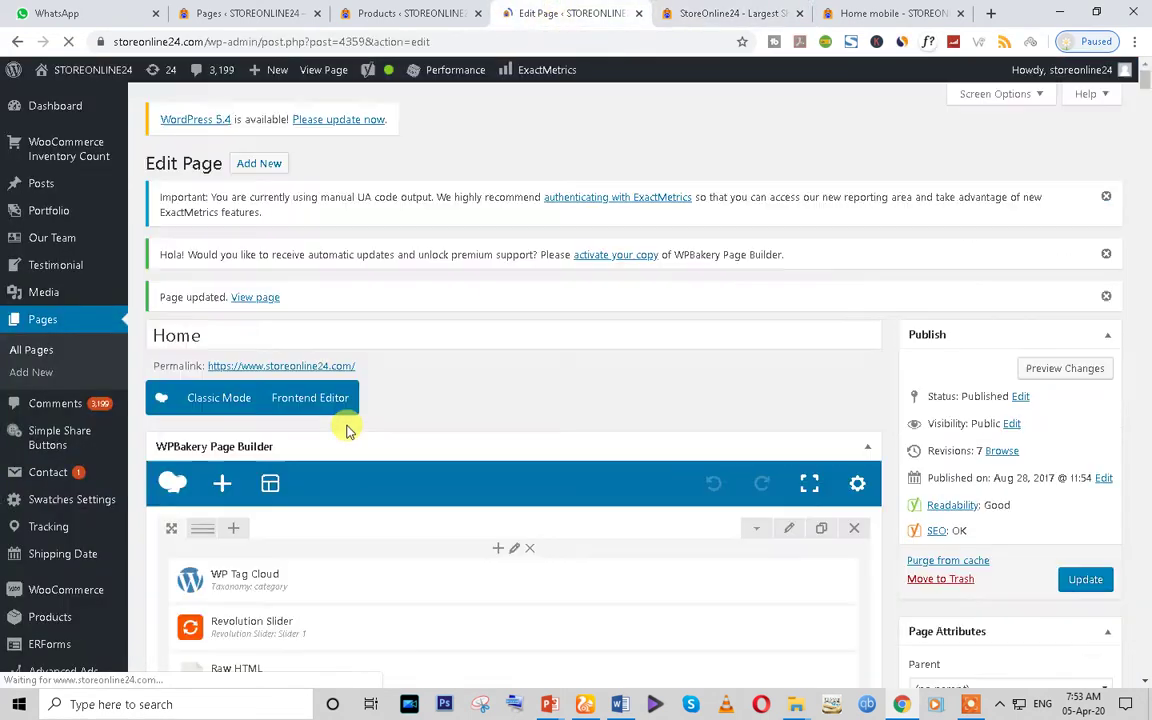
{"action": "scroll", "coordinate": [380, 500], "scroll_direction": "down", "scroll_amount": 1}
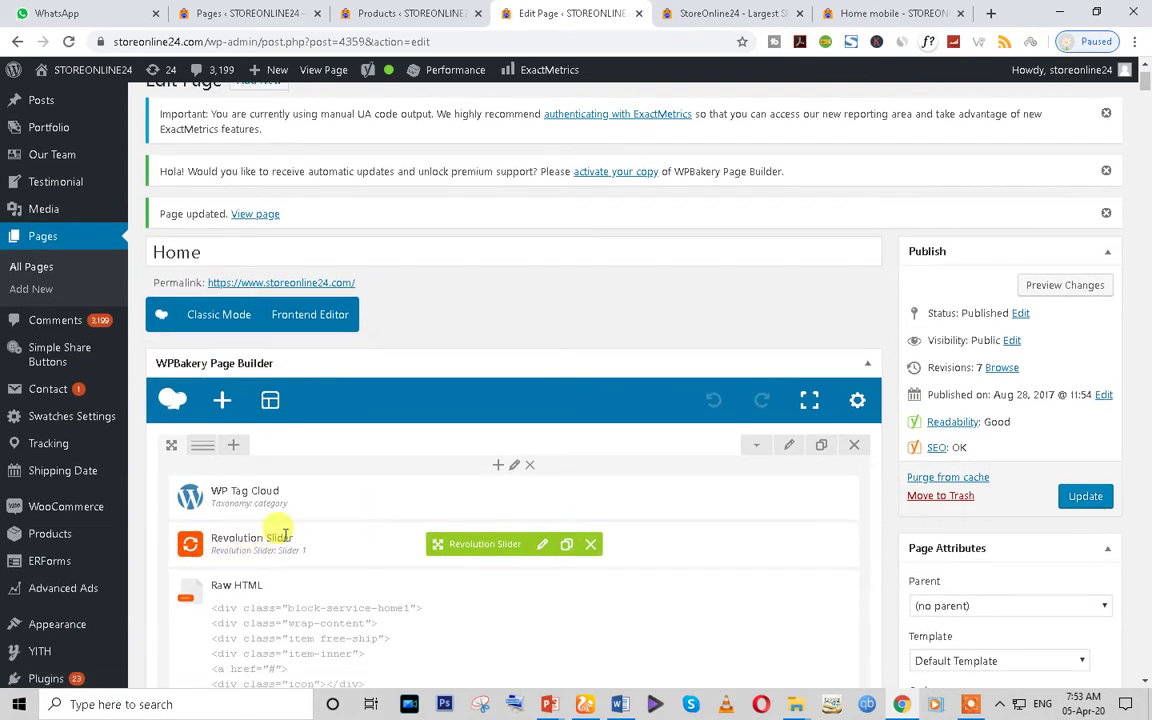
Reload the storefront, check its home page for the category links, and return to the Home page editor
{"action": "left_click", "coordinate": [730, 13]}
{"action": "left_click", "coordinate": [68, 41]}
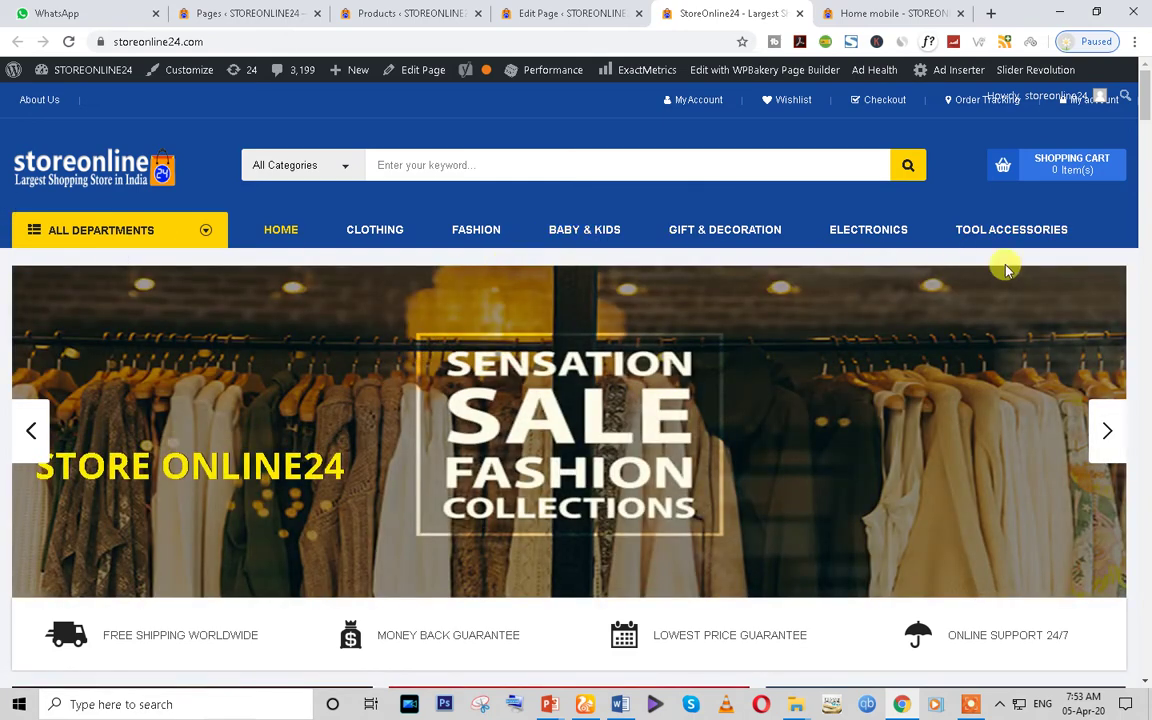
{"action": "scroll", "coordinate": [540, 342], "scroll_direction": "down", "scroll_amount": 3}
{"action": "scroll", "coordinate": [535, 329], "scroll_direction": "up", "scroll_amount": 3}
{"action": "left_click", "coordinate": [512, 12]}
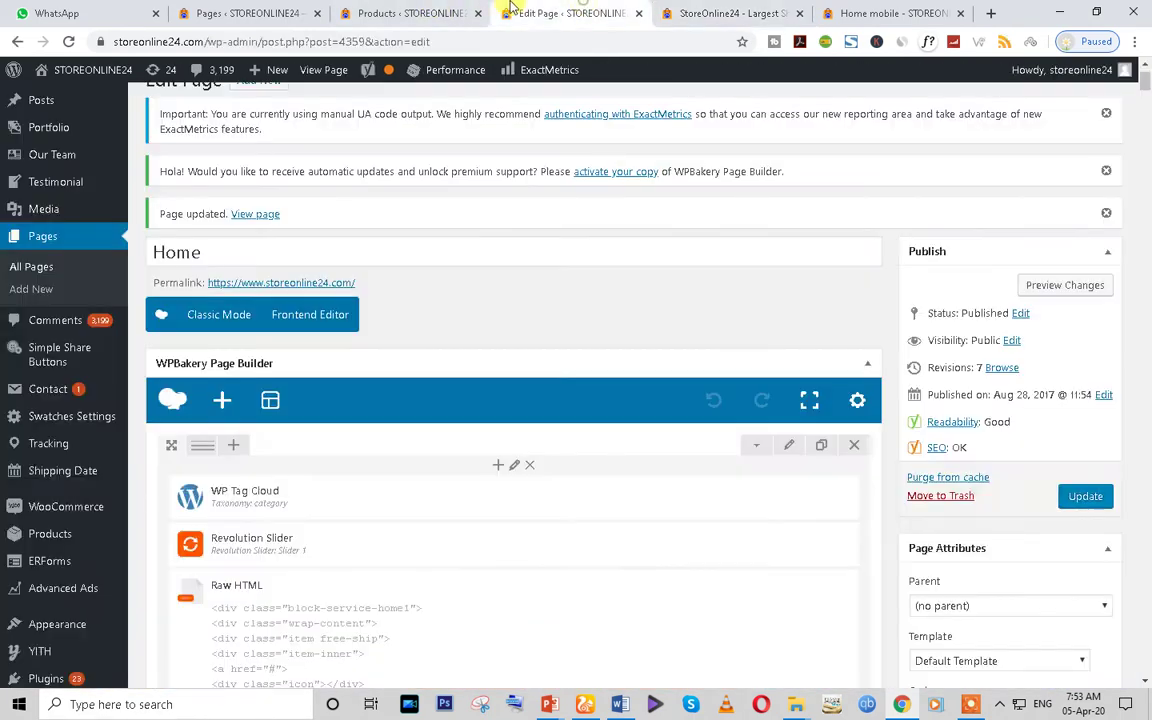
Set the WP Tag Cloud's taxonomy to Product categories, save the element settings and update the Home page
{"action": "left_click", "coordinate": [536, 498]}
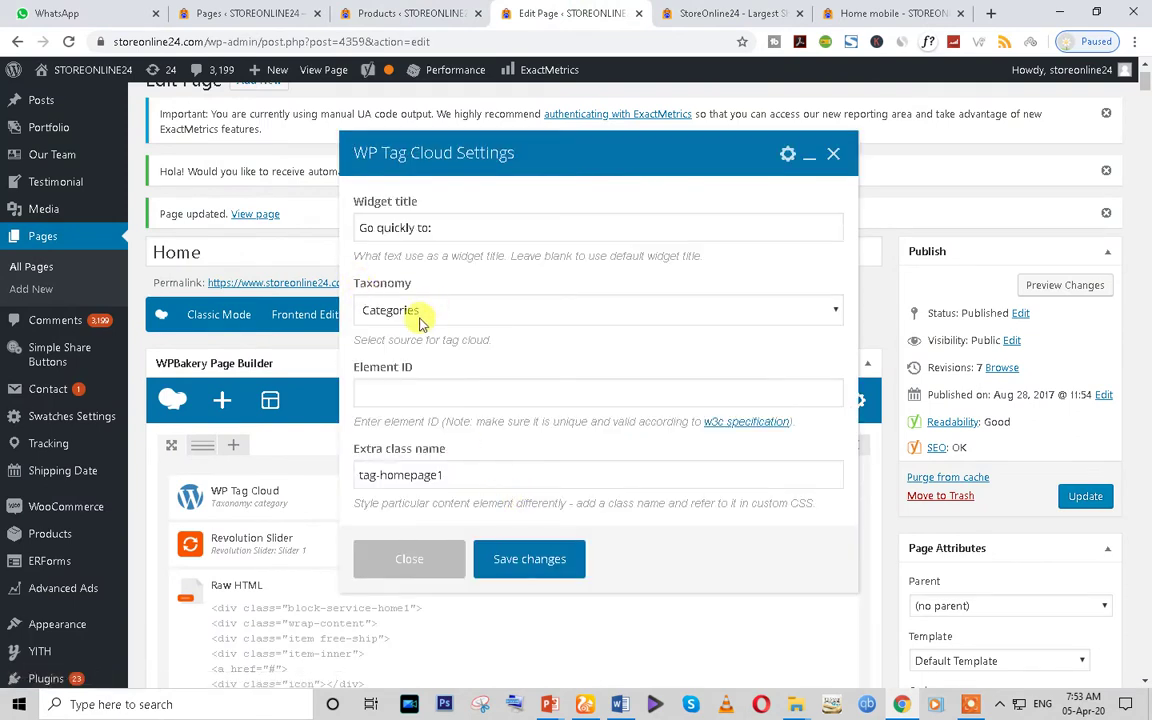
{"action": "left_click", "coordinate": [420, 318]}
{"action": "left_click", "coordinate": [424, 381]}
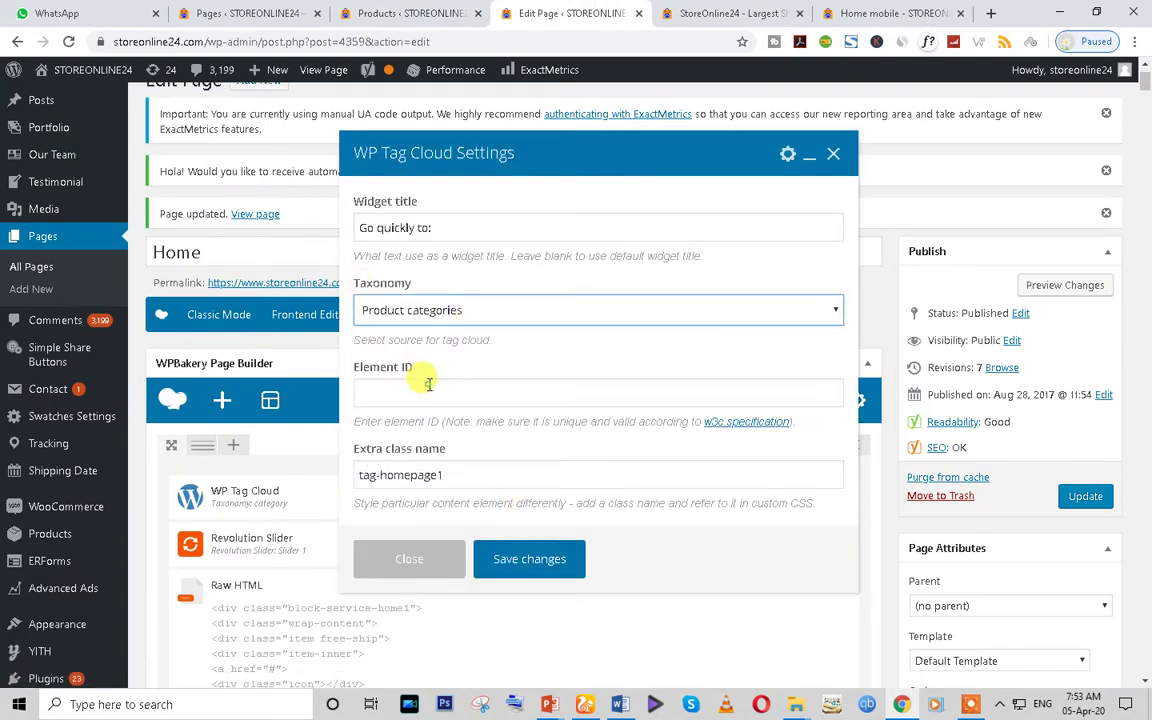
{"action": "left_click", "coordinate": [530, 559]}
{"action": "left_click", "coordinate": [1083, 496]}
Reload the storefront and examine the "Go quickly to" links and the banner slider
{"action": "left_click", "coordinate": [733, 13]}
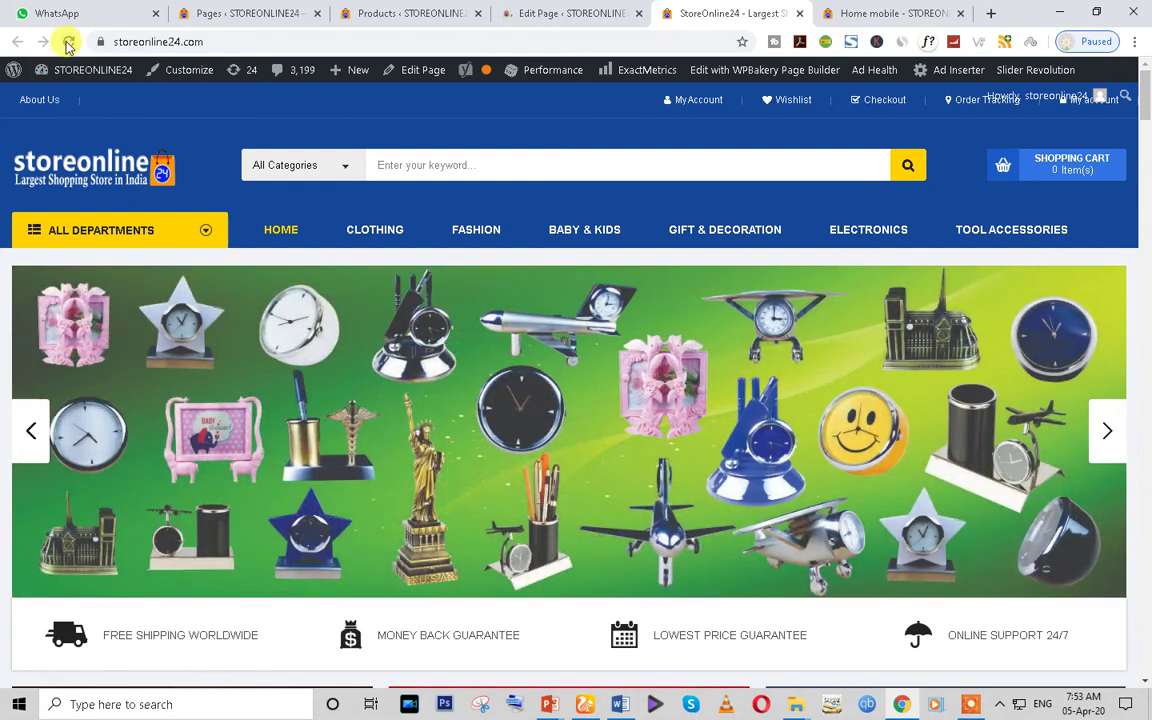
{"action": "left_click", "coordinate": [66, 42]}
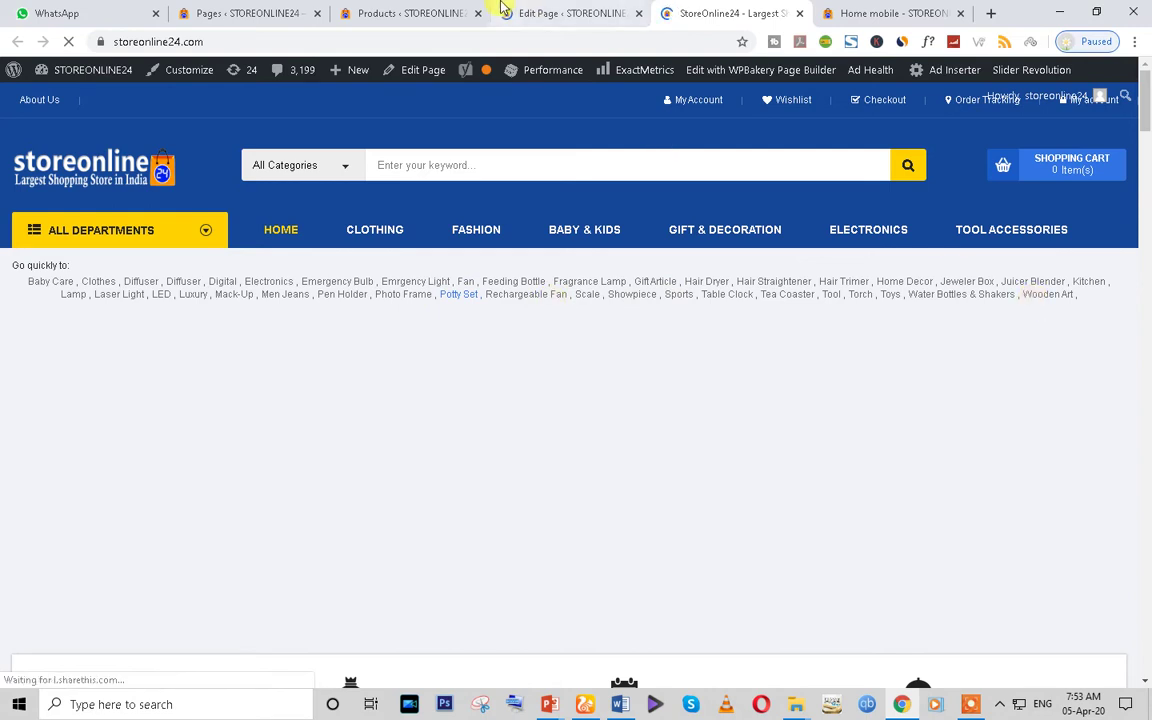
{"action": "left_click", "coordinate": [570, 13]}
{"action": "left_click", "coordinate": [730, 13]}
{"action": "scroll", "coordinate": [484, 373], "scroll_direction": "down", "scroll_amount": 1}
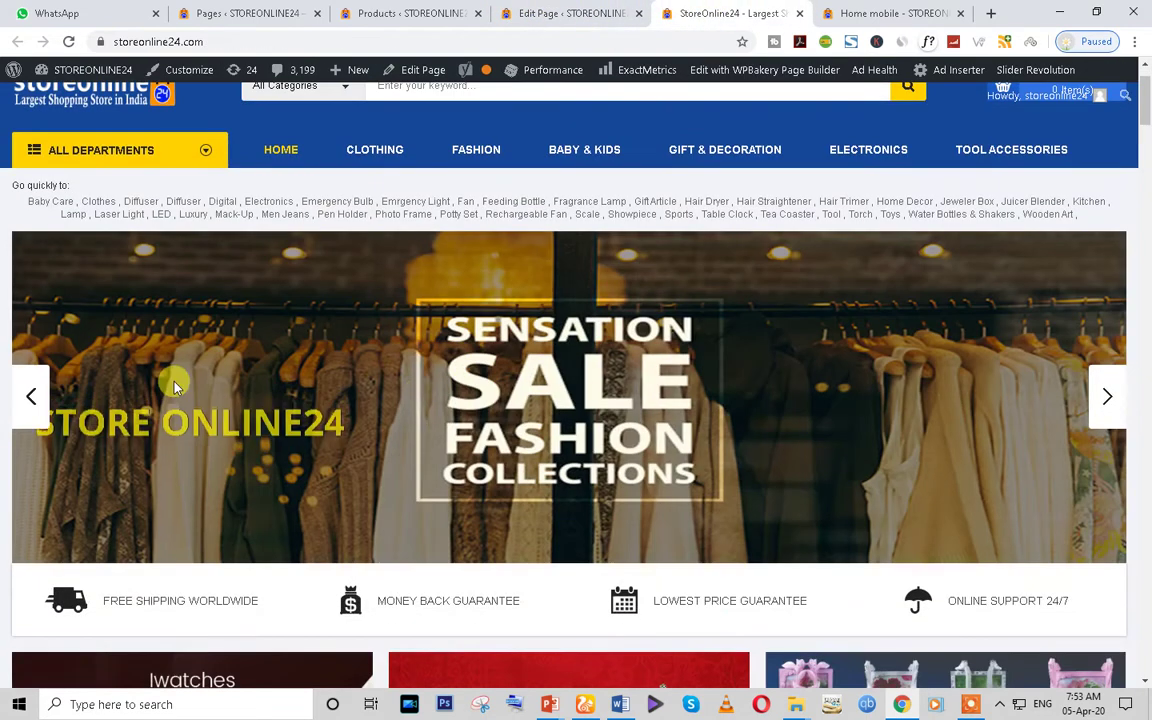
{"action": "left_click", "coordinate": [1107, 396]}
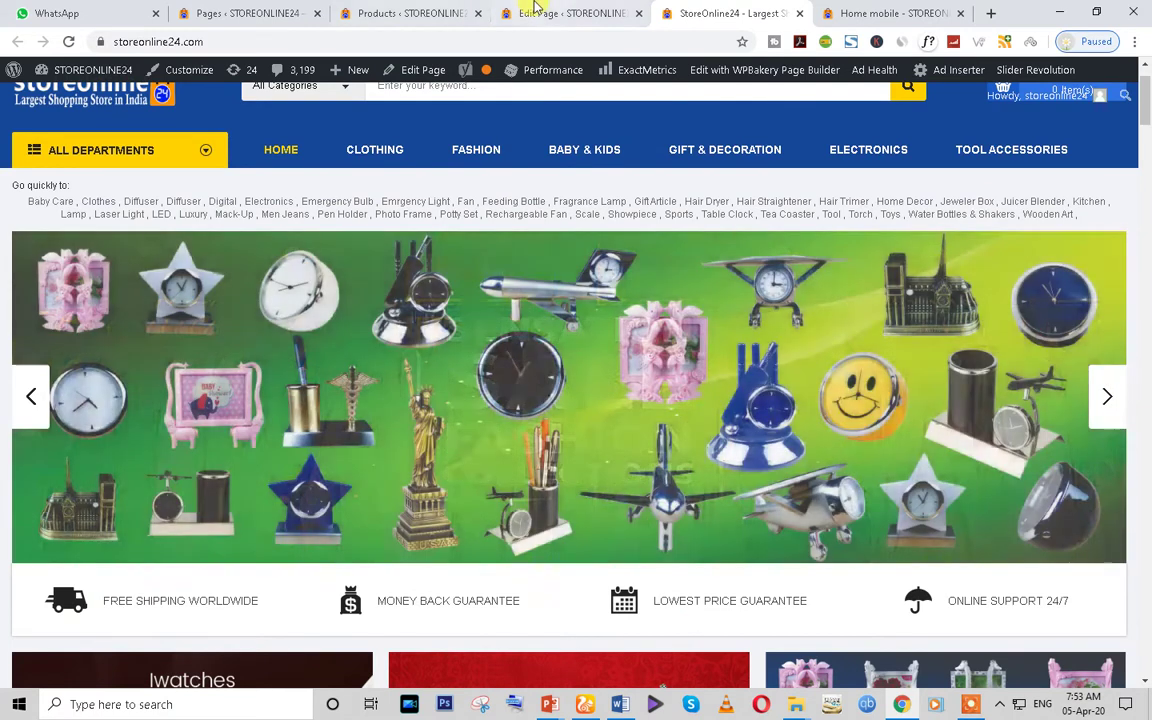
From the Home page editor, open the Slider Revolution admin page in a new browser tab
{"action": "left_click", "coordinate": [570, 13]}
{"action": "scroll", "coordinate": [288, 391], "scroll_direction": "down", "scroll_amount": 3}
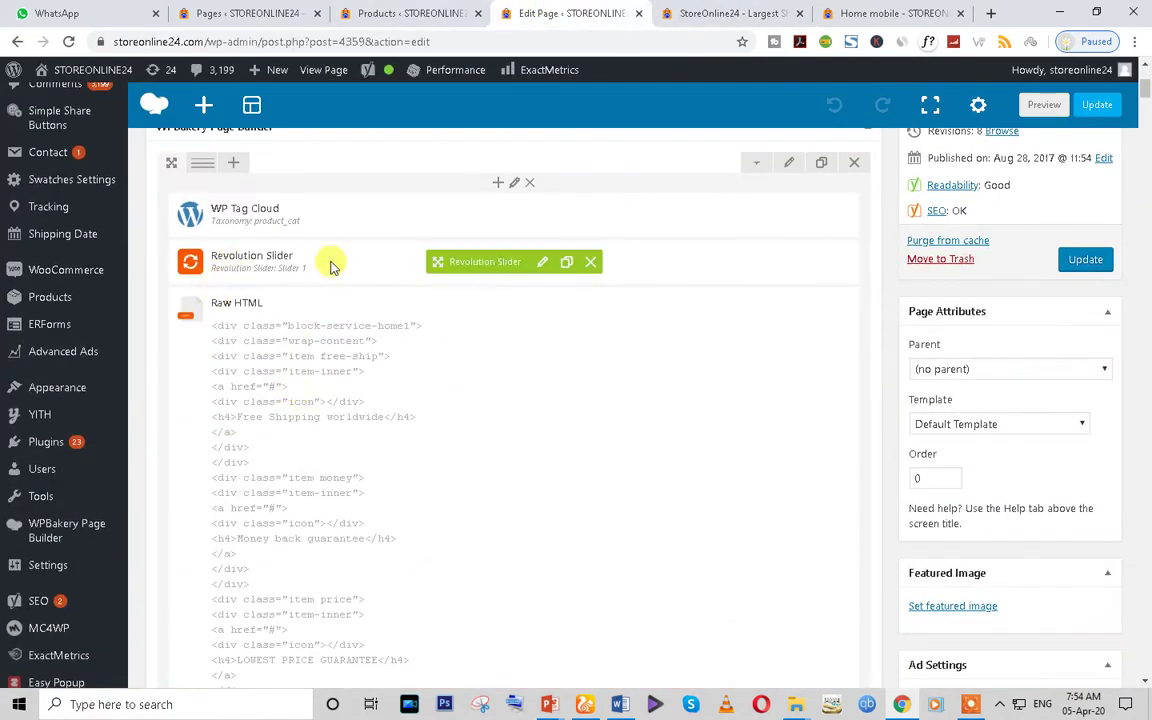
{"action": "scroll", "coordinate": [160, 580], "scroll_direction": "down", "scroll_amount": 1}
{"action": "scroll", "coordinate": [152, 588], "scroll_direction": "down", "scroll_amount": 4}
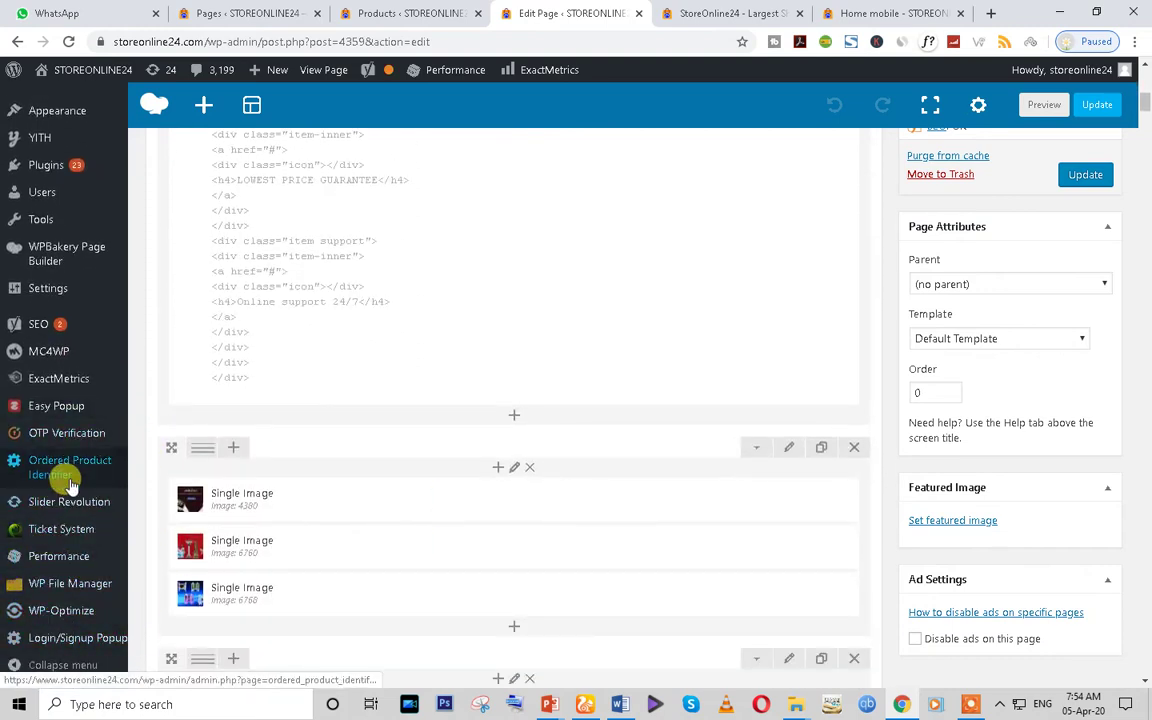
{"action": "scroll", "coordinate": [66, 480], "scroll_direction": "up", "scroll_amount": 1}
{"action": "mouse_move", "coordinate": [83, 347]}
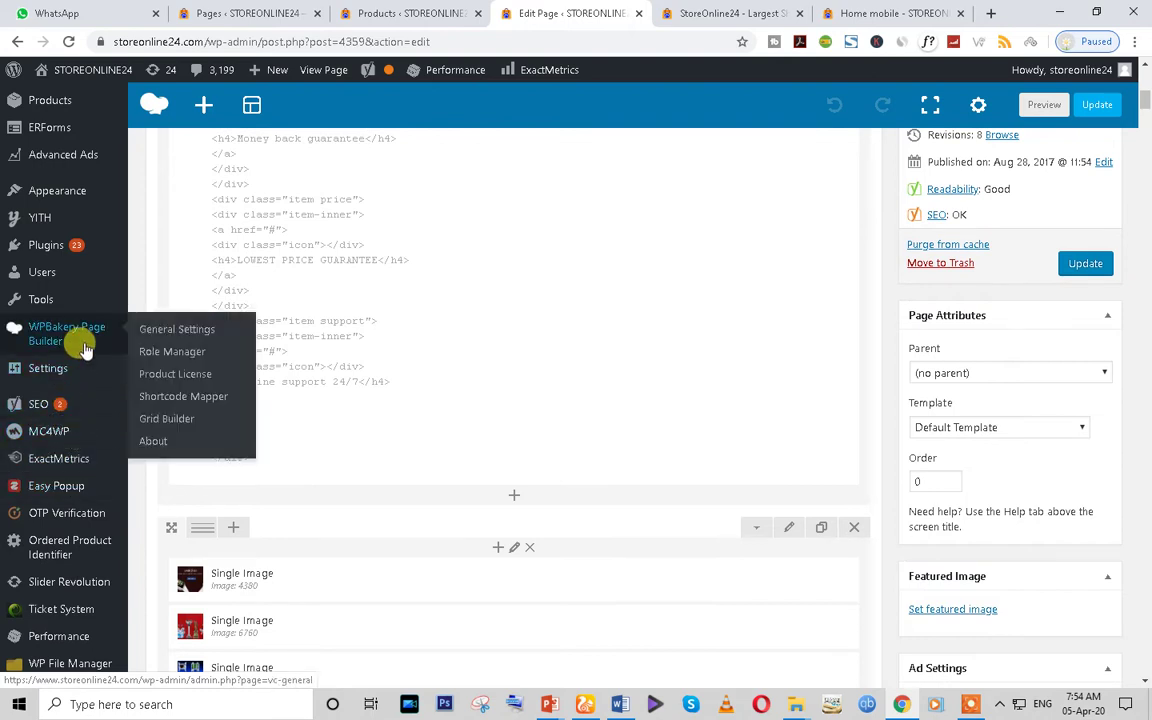
{"action": "scroll", "coordinate": [90, 540], "scroll_direction": "down", "scroll_amount": 2}
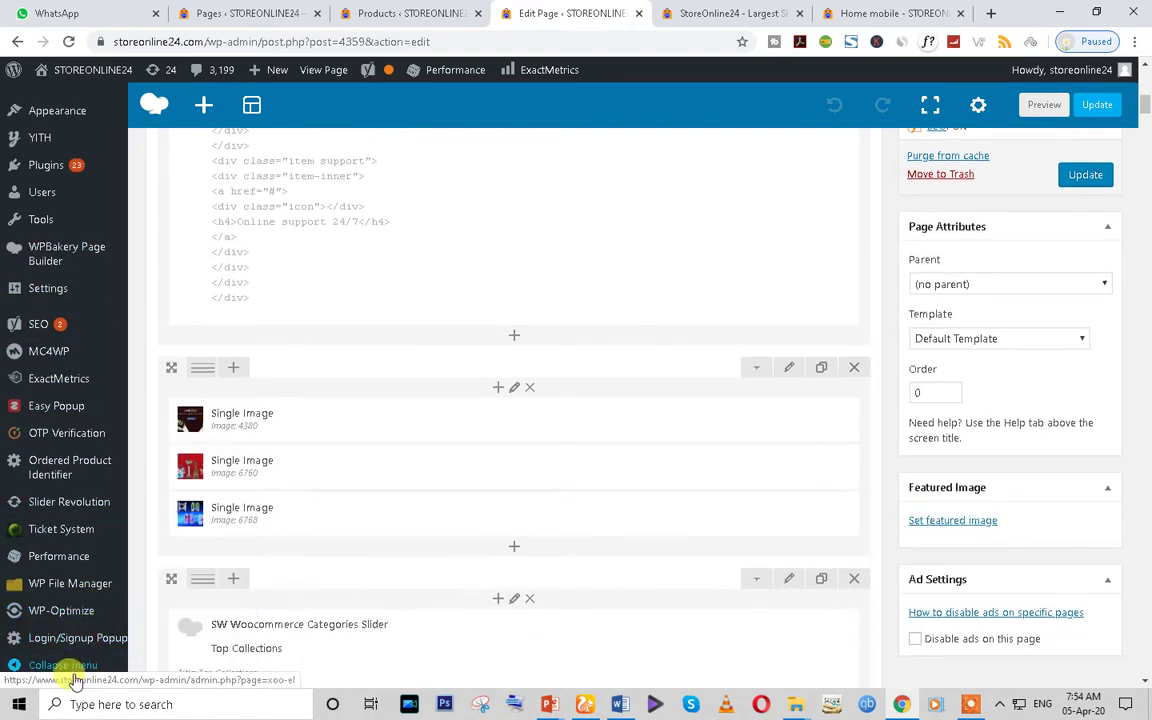
{"action": "mouse_move", "coordinate": [67, 546]}
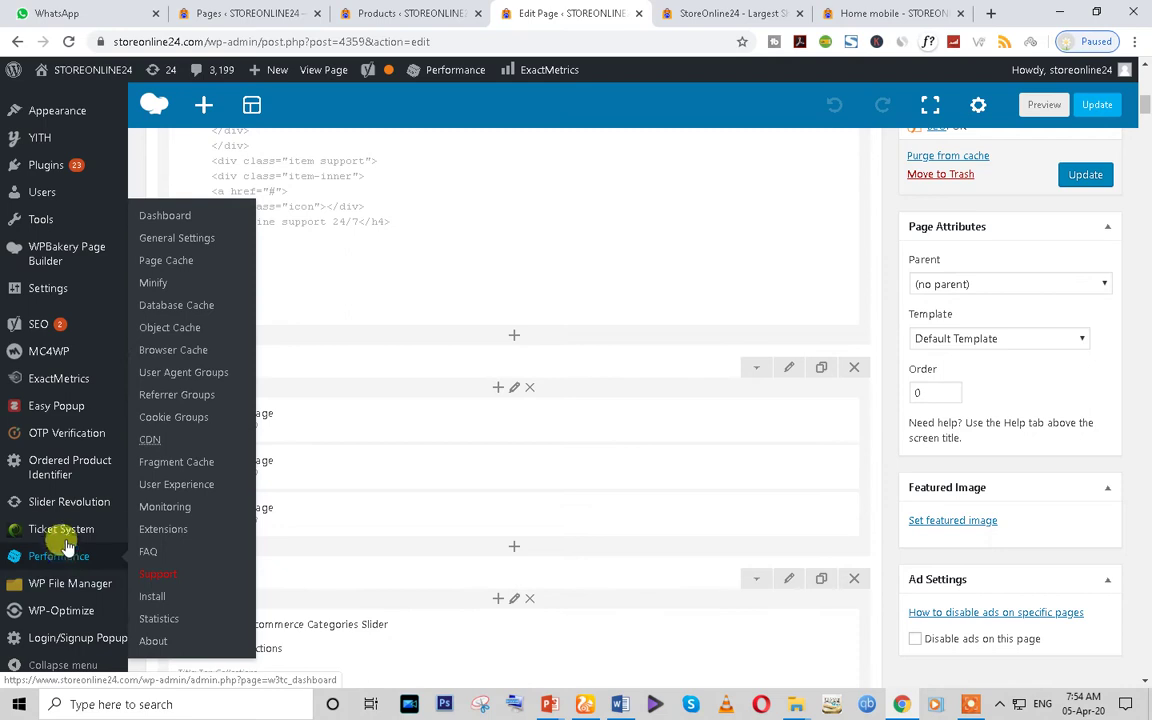
{"action": "right_click", "coordinate": [67, 512]}
{"action": "left_click", "coordinate": [93, 517]}
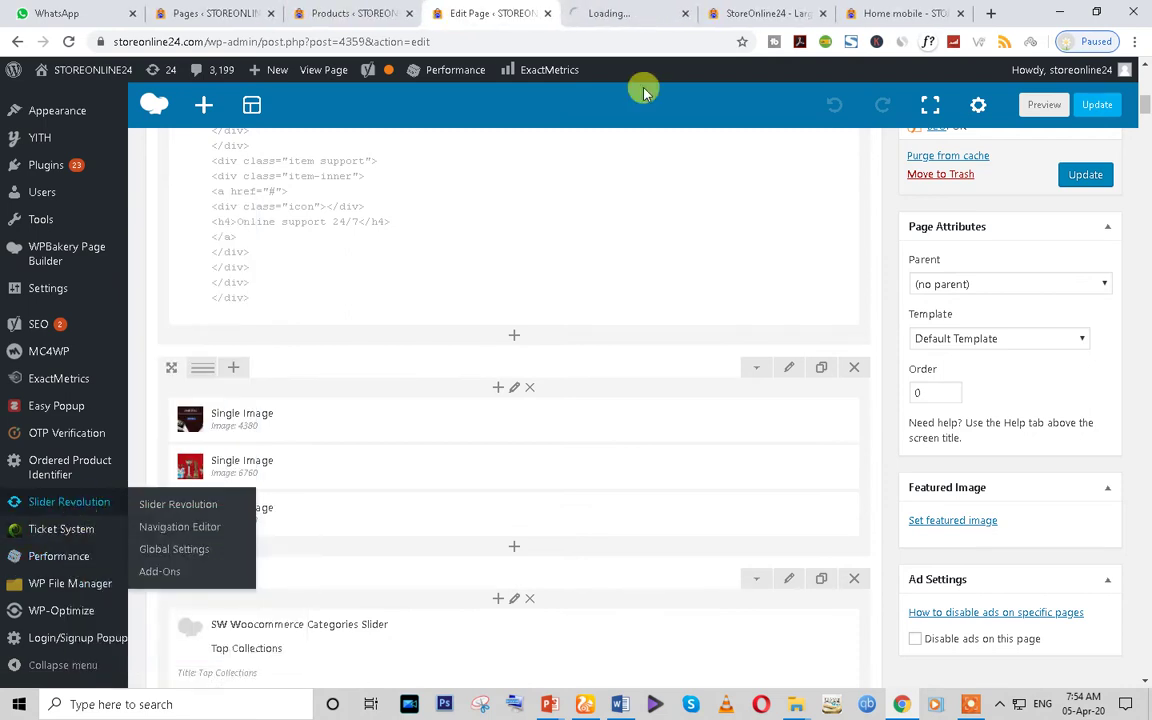
{"action": "left_click", "coordinate": [604, 13]}
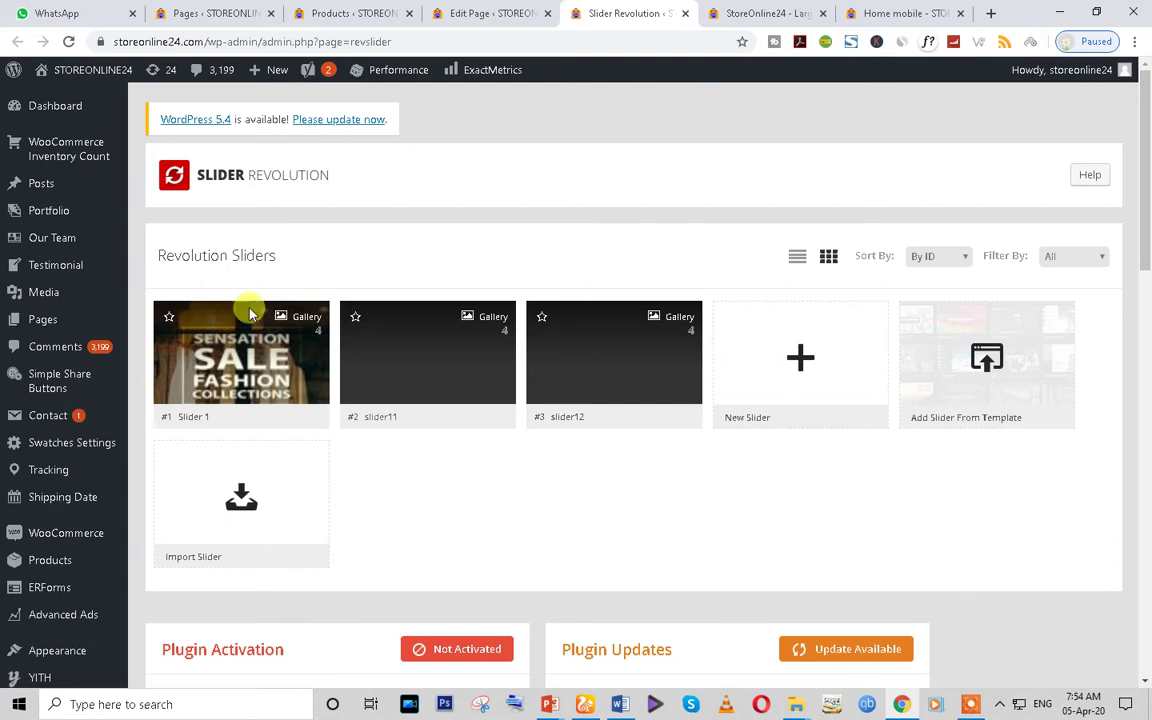
Look over the Revolution Sliders overview and the options available for Slider 1
{"action": "mouse_move", "coordinate": [228, 375]}
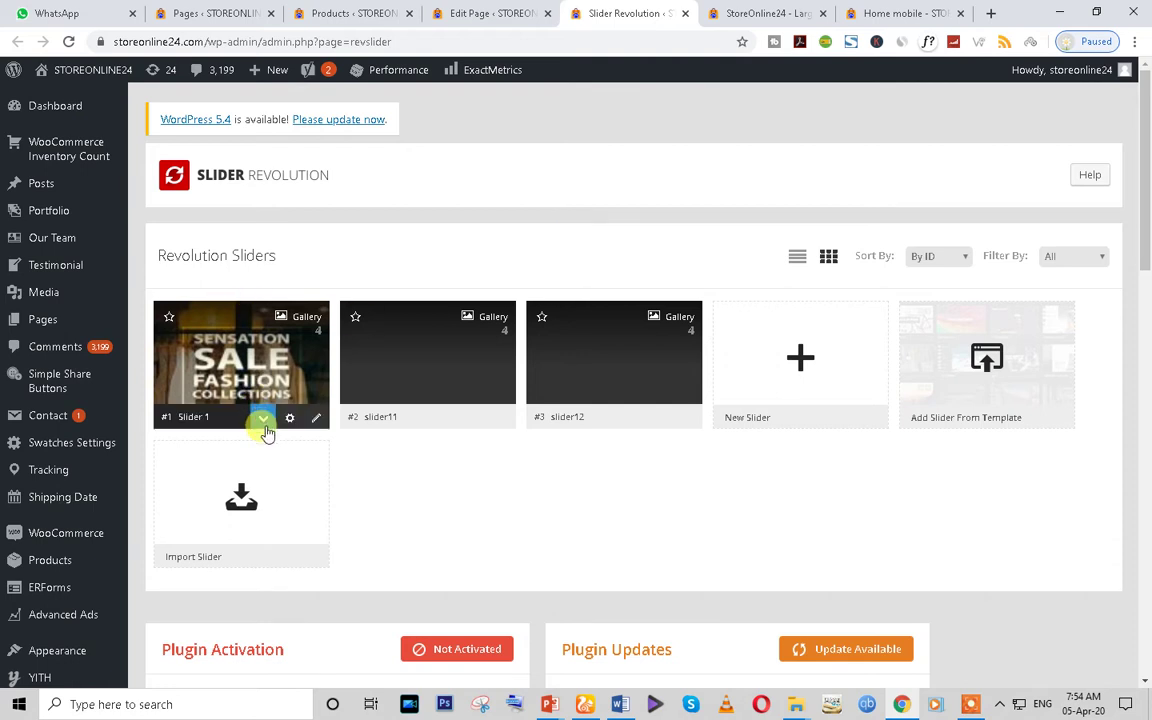
{"action": "left_click", "coordinate": [263, 425]}
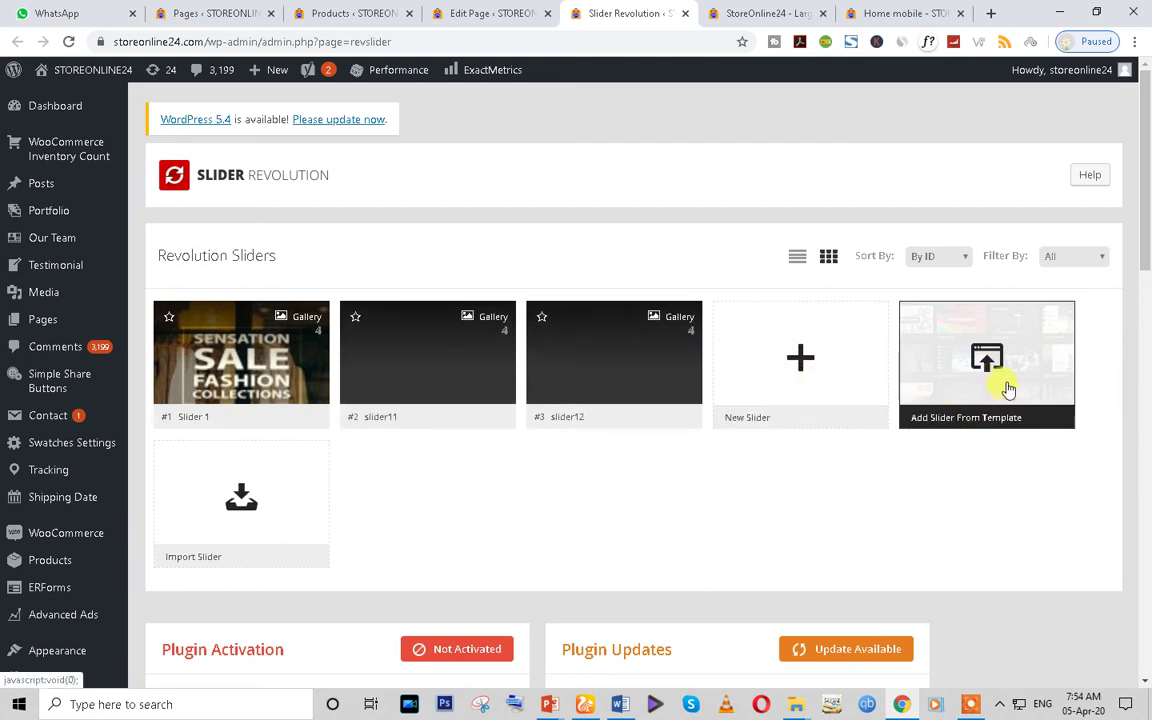
{"action": "mouse_move", "coordinate": [210, 398]}
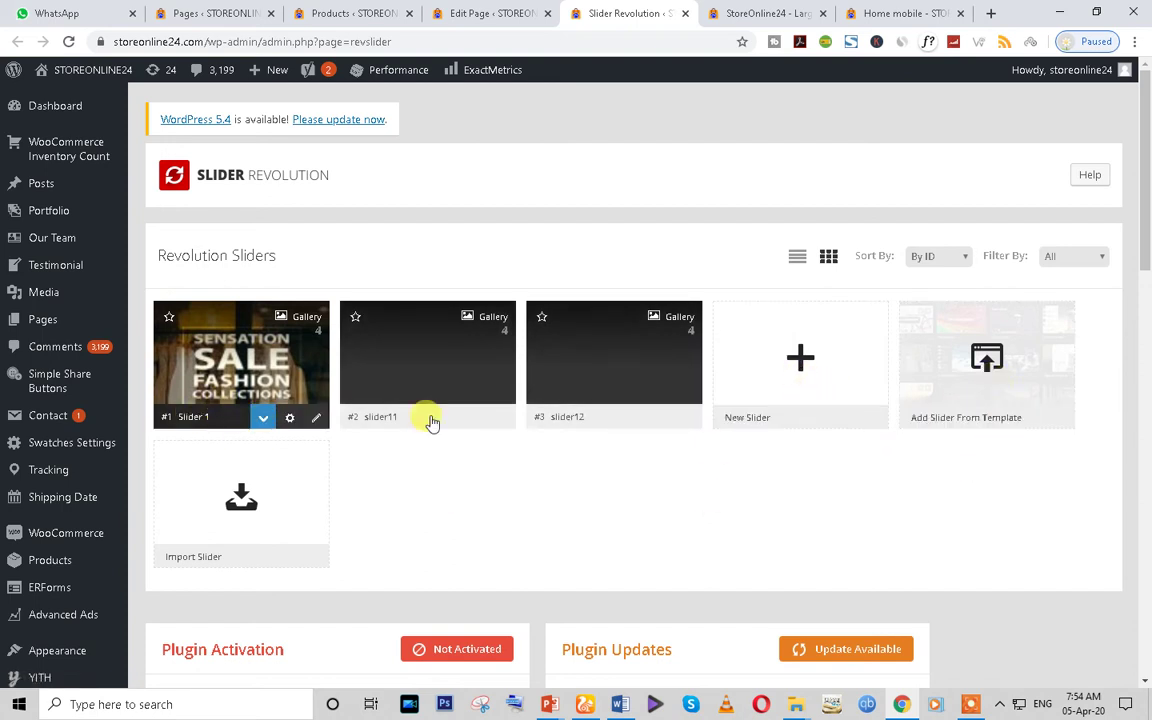
Start a new slider in Slider Revolution and review its title, slider type and layout sections
{"action": "left_click", "coordinate": [789, 380]}
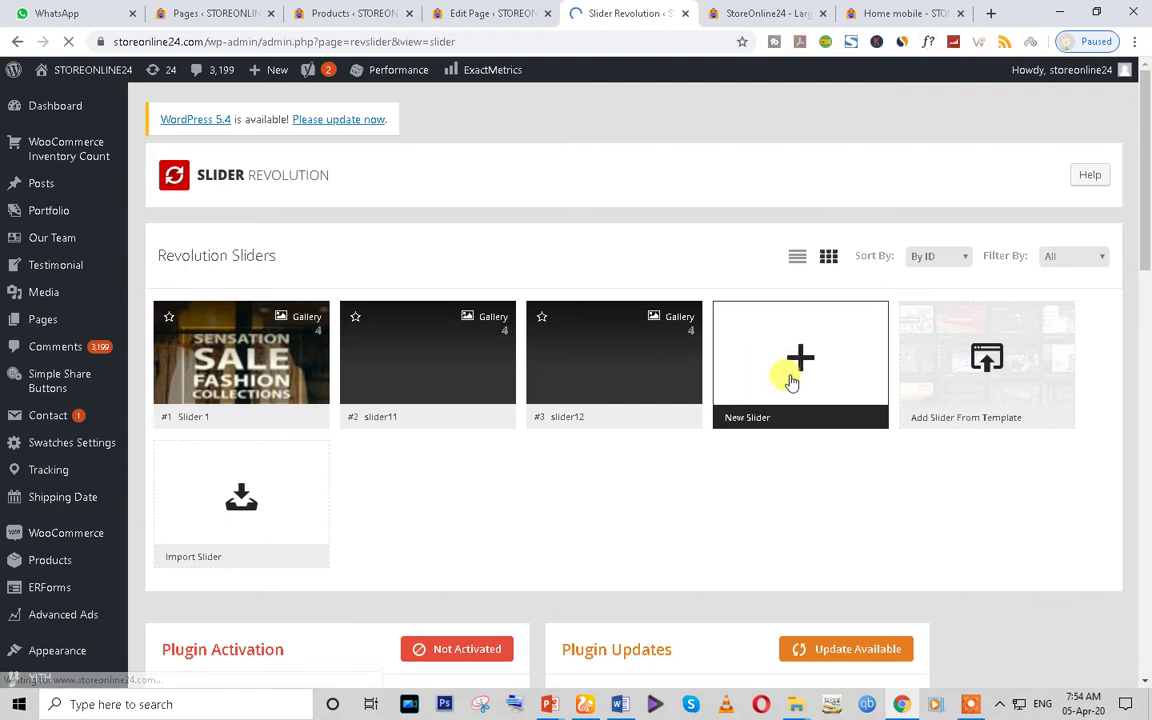
{"action": "scroll", "coordinate": [501, 507], "scroll_direction": "down", "scroll_amount": 4}
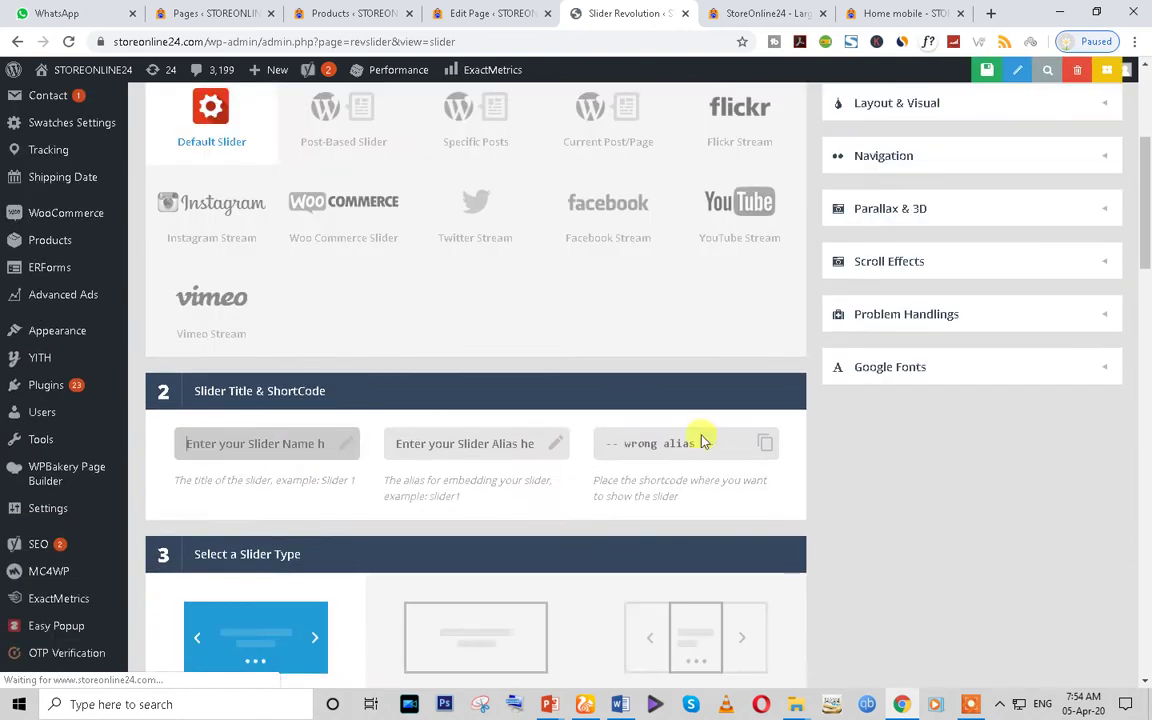
{"action": "scroll", "coordinate": [560, 540], "scroll_direction": "down", "scroll_amount": 1}
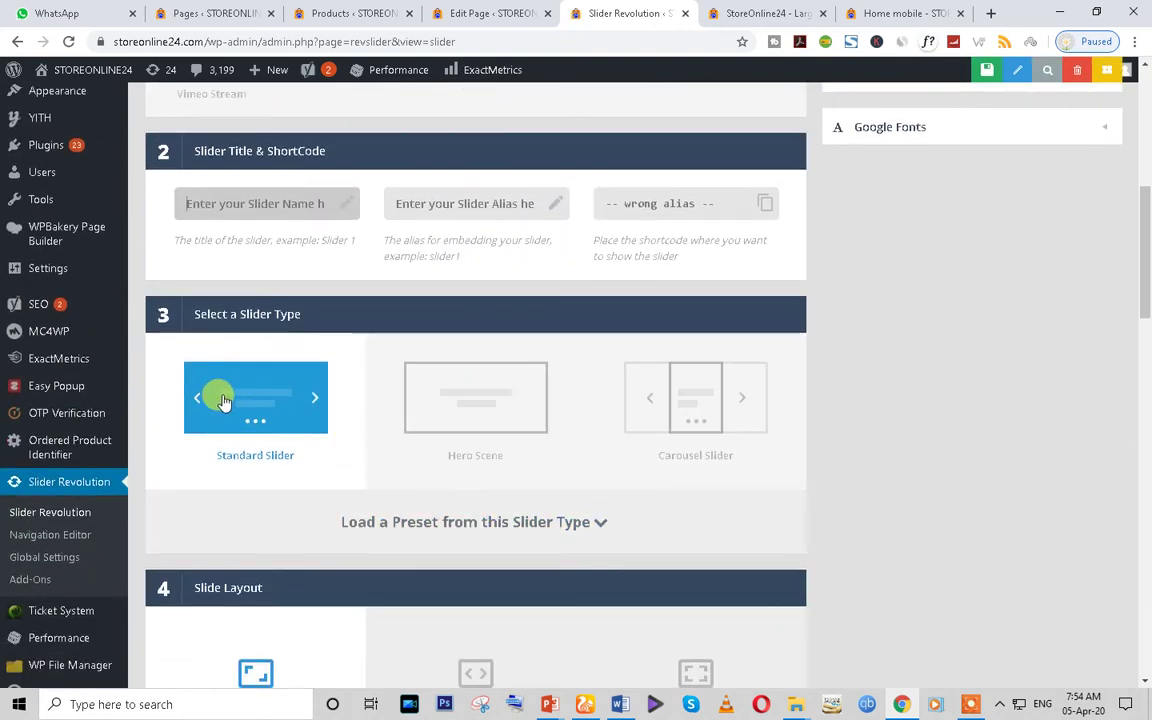
{"action": "scroll", "coordinate": [300, 460], "scroll_direction": "down", "scroll_amount": 1}
{"action": "scroll", "coordinate": [312, 473], "scroll_direction": "down", "scroll_amount": 2}
{"action": "scroll", "coordinate": [337, 373], "scroll_direction": "up", "scroll_amount": 4}
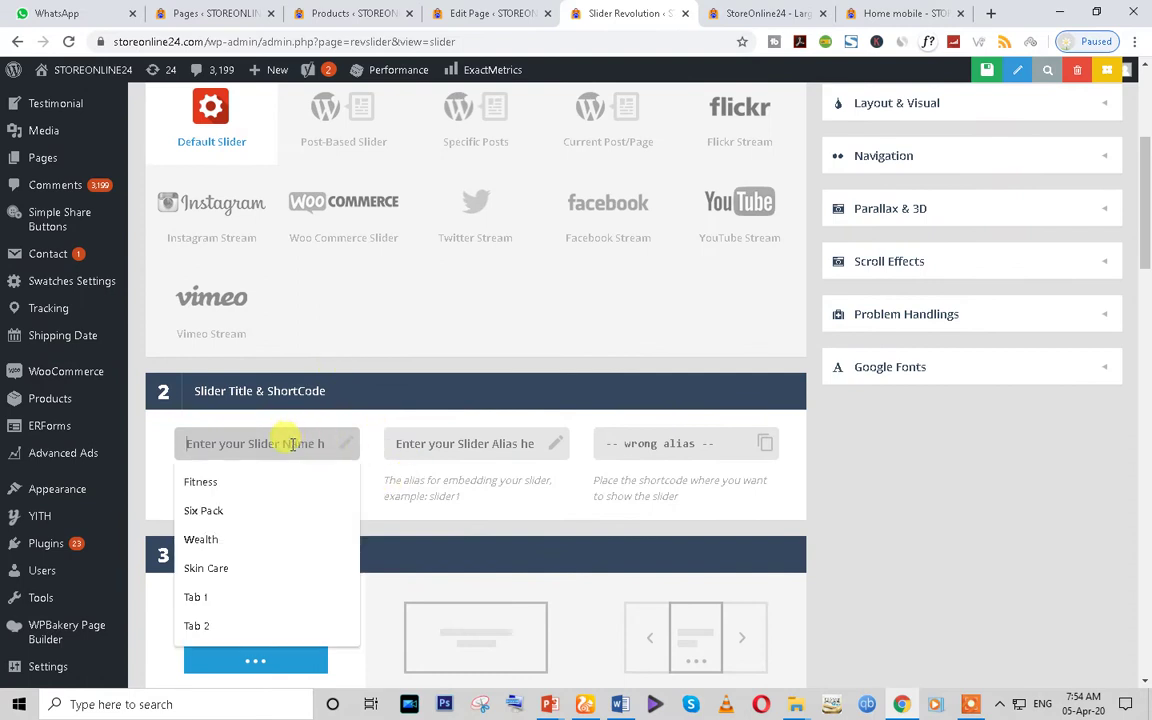
Set the new slider's title and alias to "test", select its shortcode and choose the Standard Slider type
{"action": "type", "text": "test"}
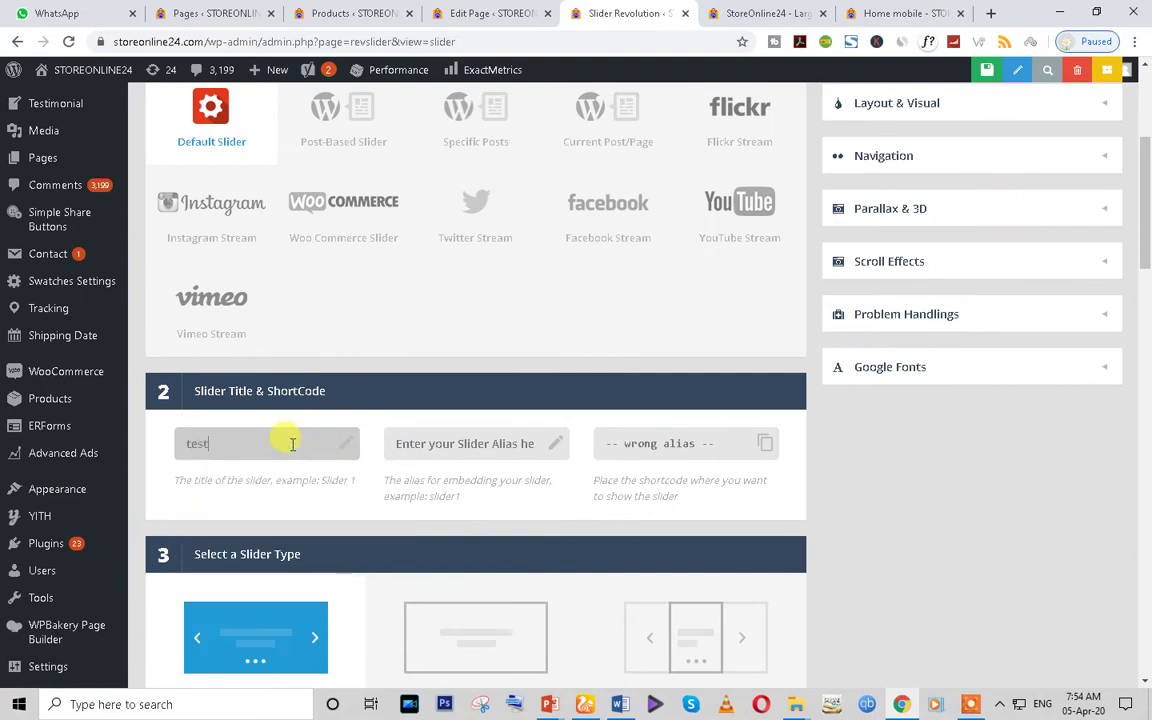
{"action": "left_click", "coordinate": [452, 444]}
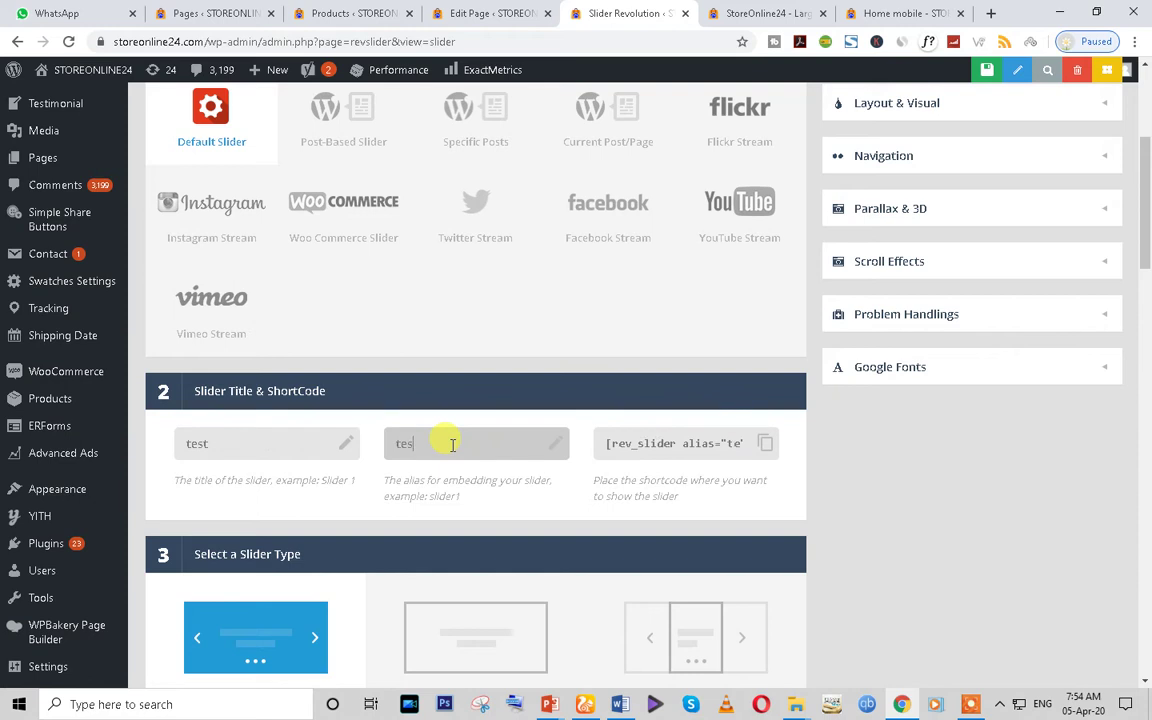
{"action": "left_click", "coordinate": [703, 439]}
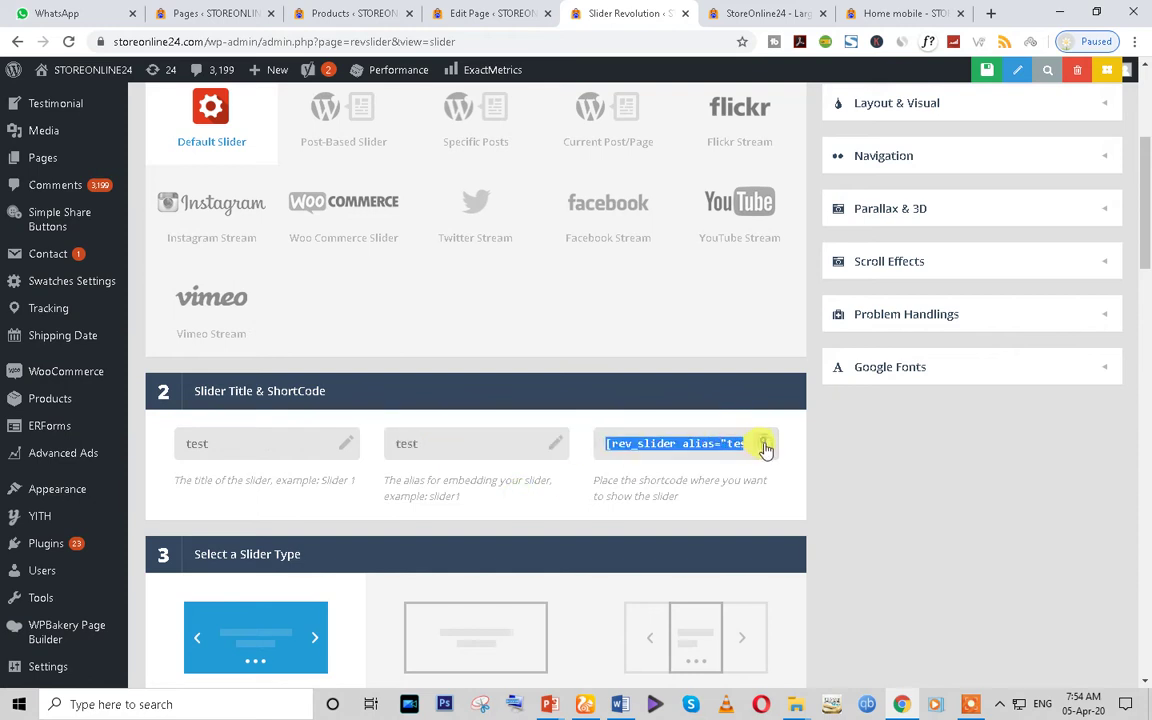
{"action": "scroll", "coordinate": [671, 458], "scroll_direction": "down", "scroll_amount": 2}
{"action": "left_click", "coordinate": [221, 428]}
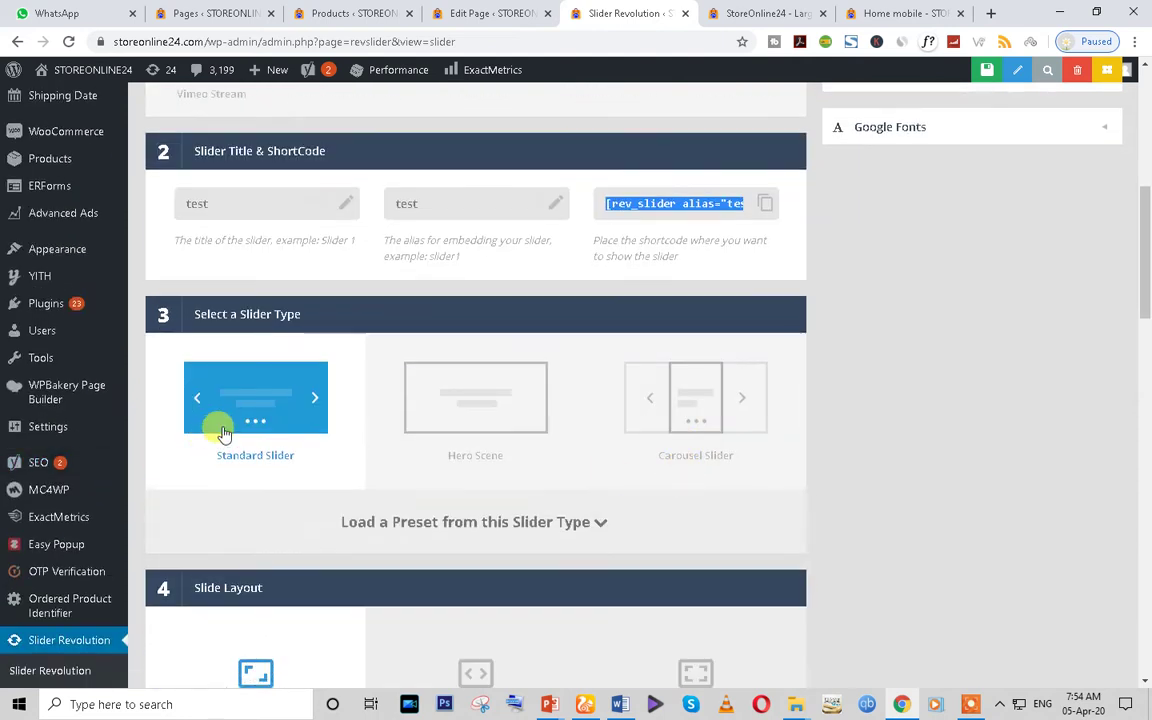
Review the new slider's layout choices, the layer grid sizes per device and the Customize, Build & Implement section
{"action": "scroll", "coordinate": [355, 450], "scroll_direction": "down", "scroll_amount": 2}
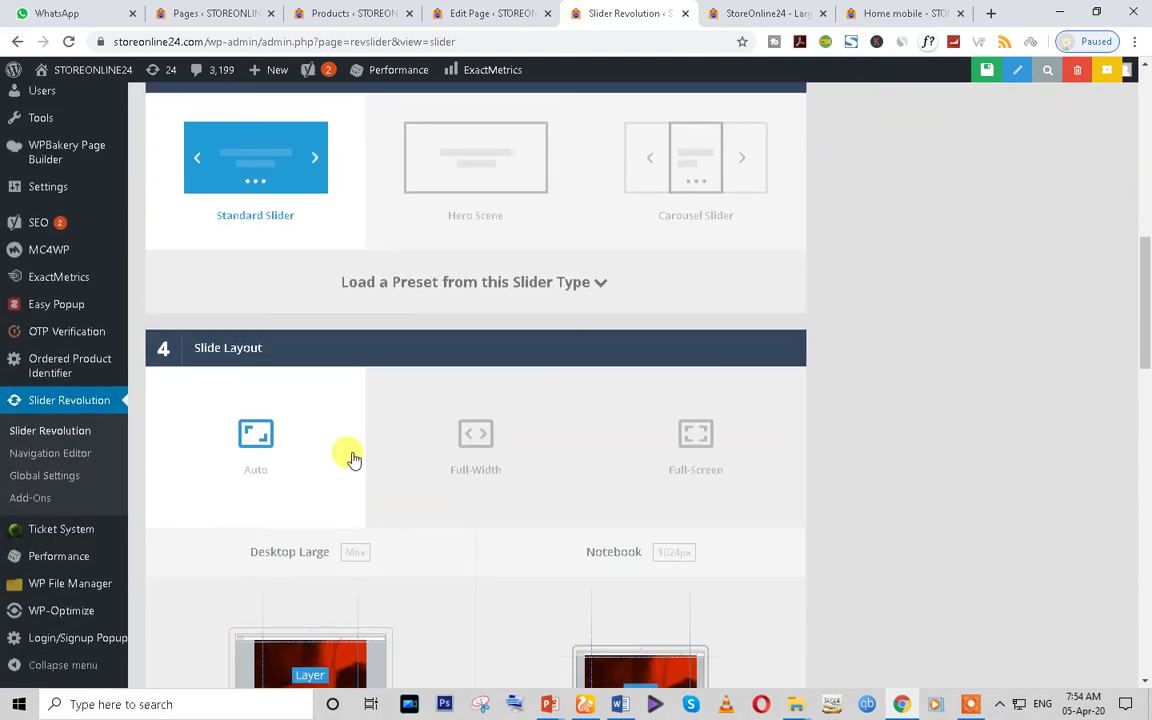
{"action": "scroll", "coordinate": [300, 480], "scroll_direction": "down", "scroll_amount": 3}
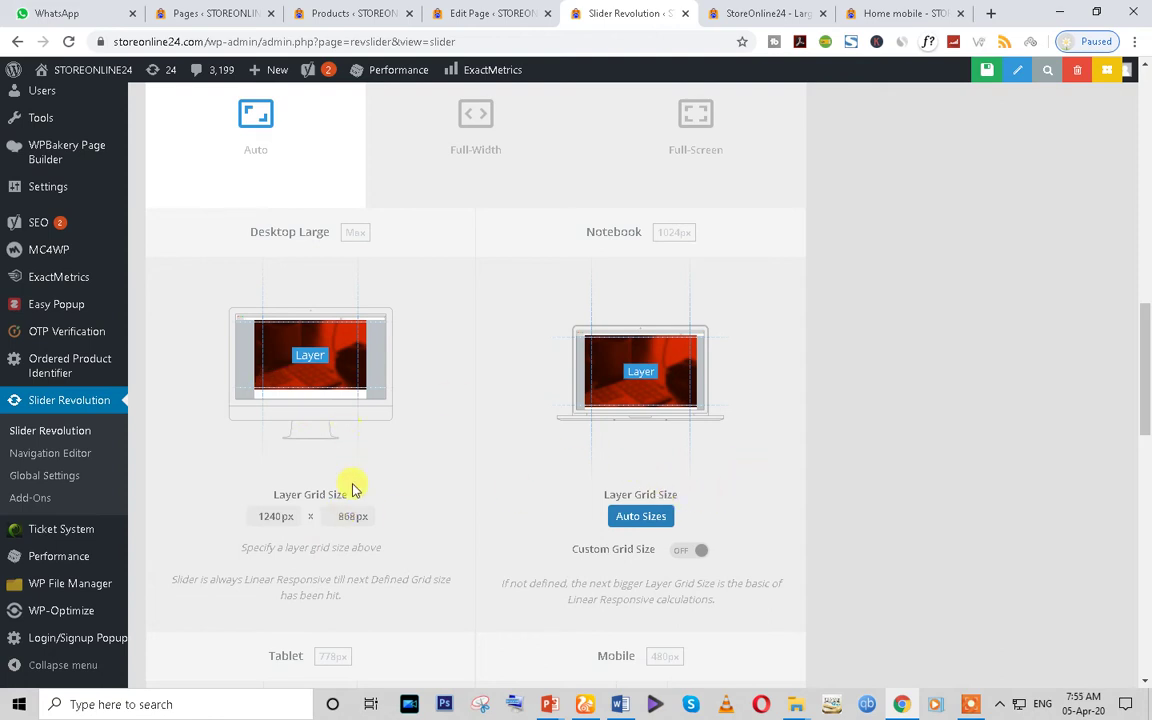
{"action": "scroll", "coordinate": [650, 509], "scroll_direction": "down", "scroll_amount": 3}
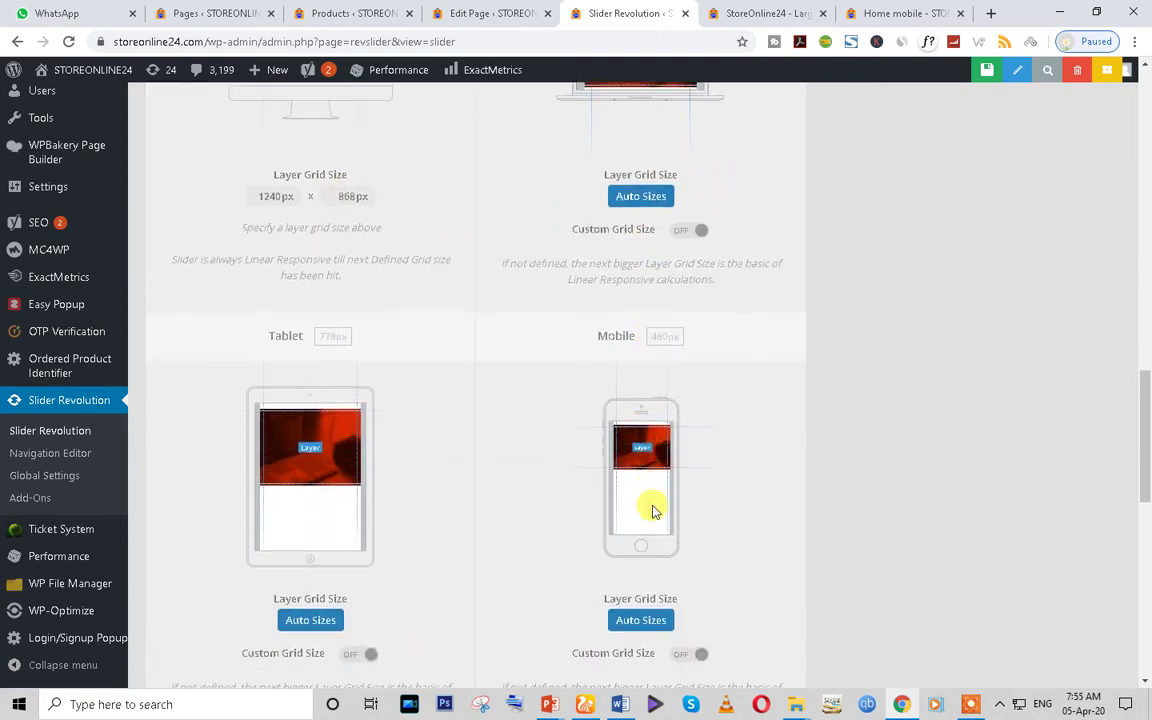
{"action": "scroll", "coordinate": [375, 252], "scroll_direction": "up", "scroll_amount": 2}
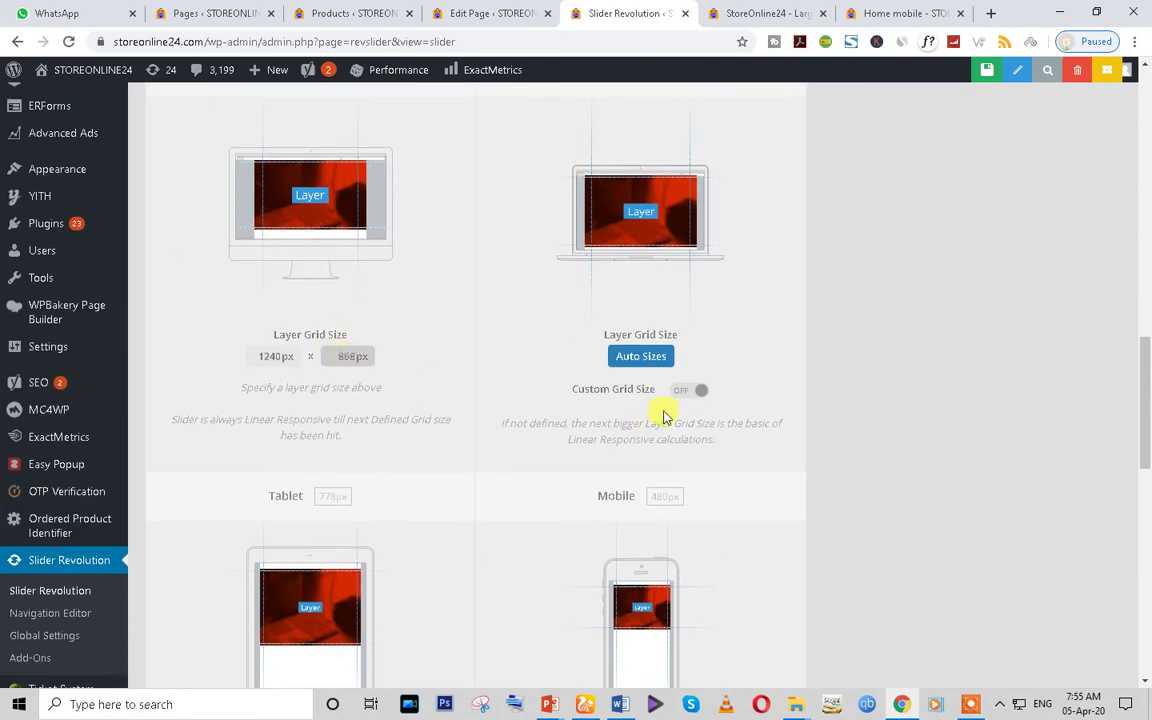
{"action": "scroll", "coordinate": [658, 442], "scroll_direction": "down", "scroll_amount": 3}
{"action": "scroll", "coordinate": [658, 442], "scroll_direction": "up", "scroll_amount": 3}
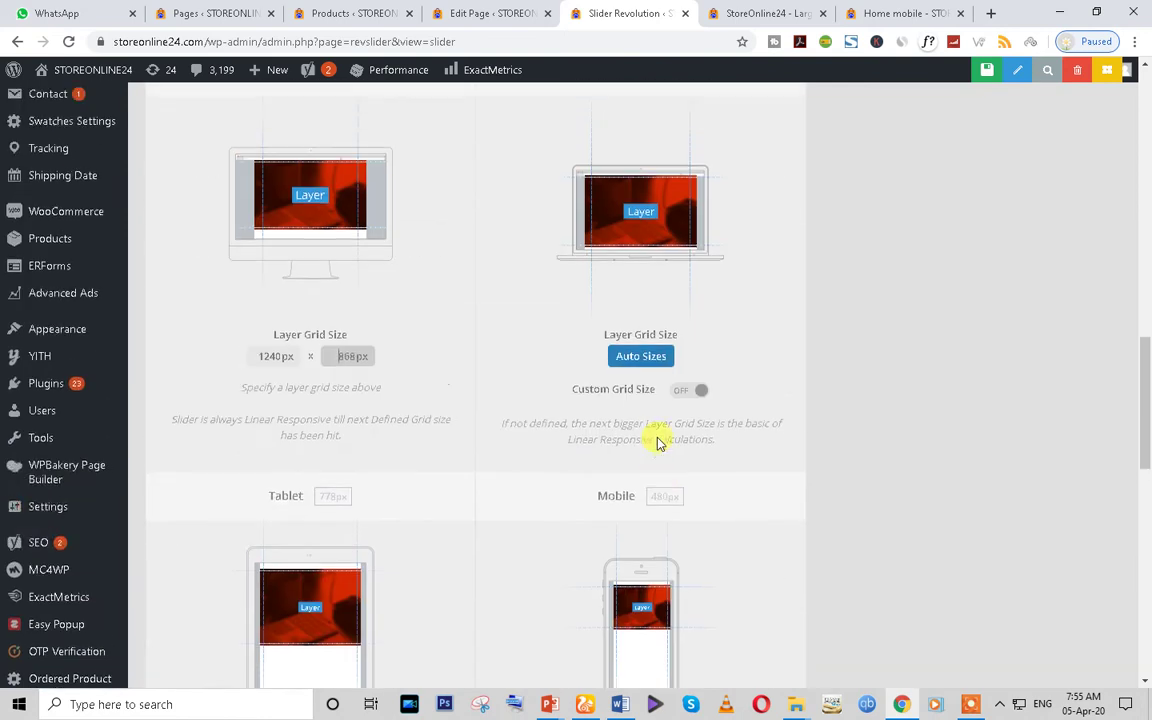
{"action": "scroll", "coordinate": [737, 232], "scroll_direction": "down", "scroll_amount": 3}
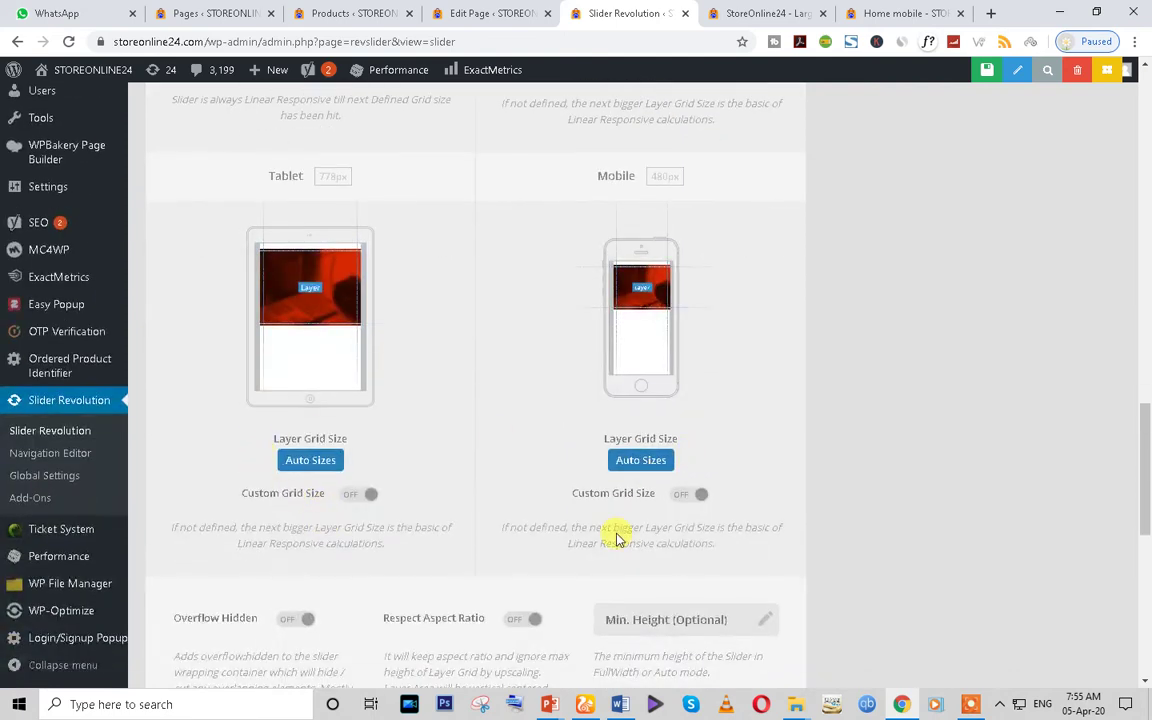
{"action": "scroll", "coordinate": [617, 537], "scroll_direction": "down", "scroll_amount": 6}
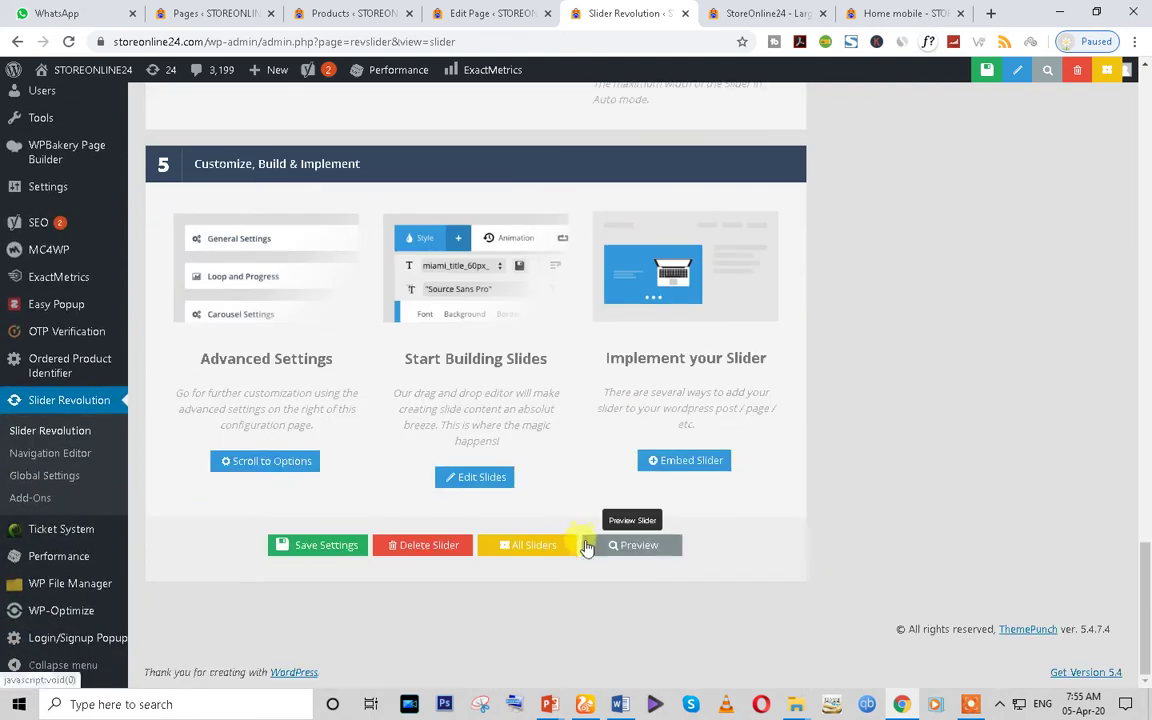
{"action": "scroll", "coordinate": [560, 520], "scroll_direction": "up", "scroll_amount": 1}
{"action": "scroll", "coordinate": [541, 495], "scroll_direction": "up", "scroll_amount": 15}
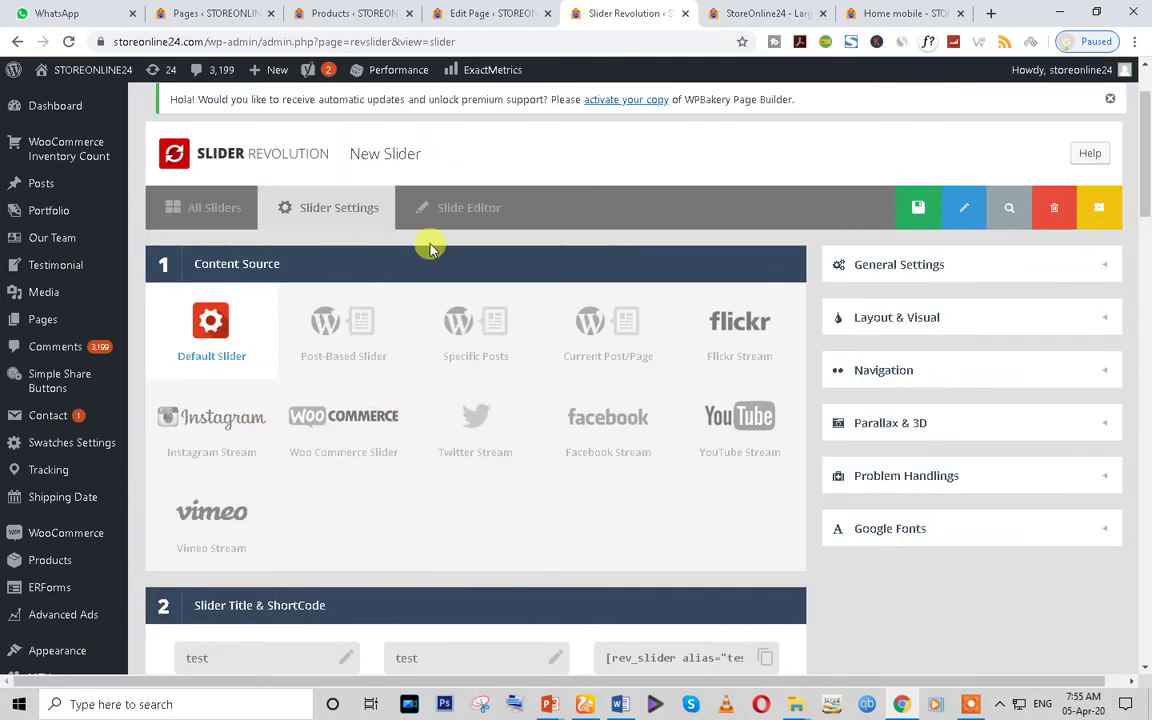
Open the slide editor for the "test" slider and go to the main background source options
{"action": "left_click", "coordinate": [852, 210]}
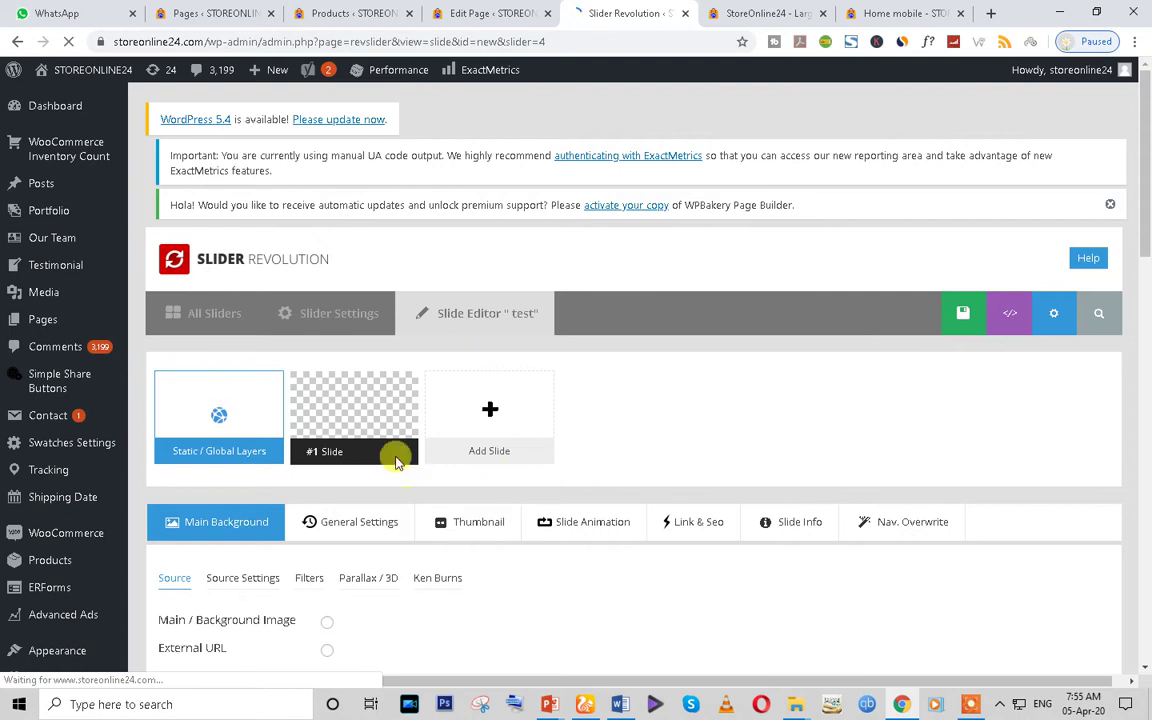
{"action": "scroll", "coordinate": [375, 445], "scroll_direction": "down", "scroll_amount": 3}
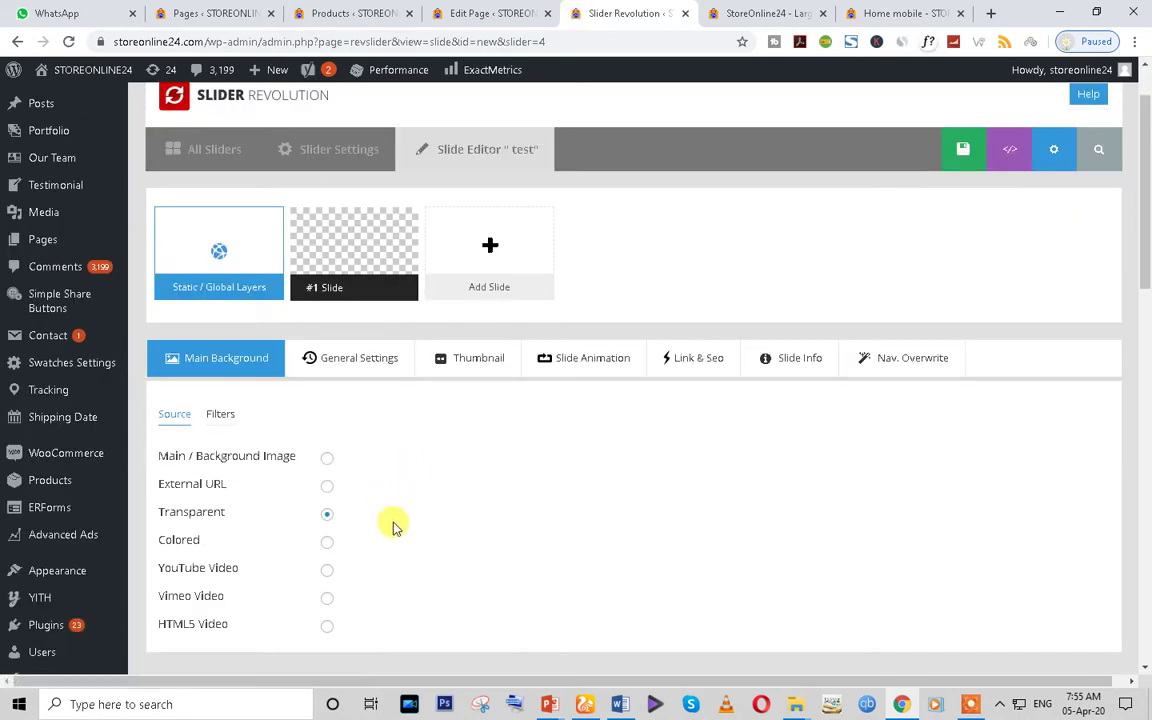
Try YouTube Video and External URL as the slide's main background source
{"action": "left_click", "coordinate": [327, 570]}
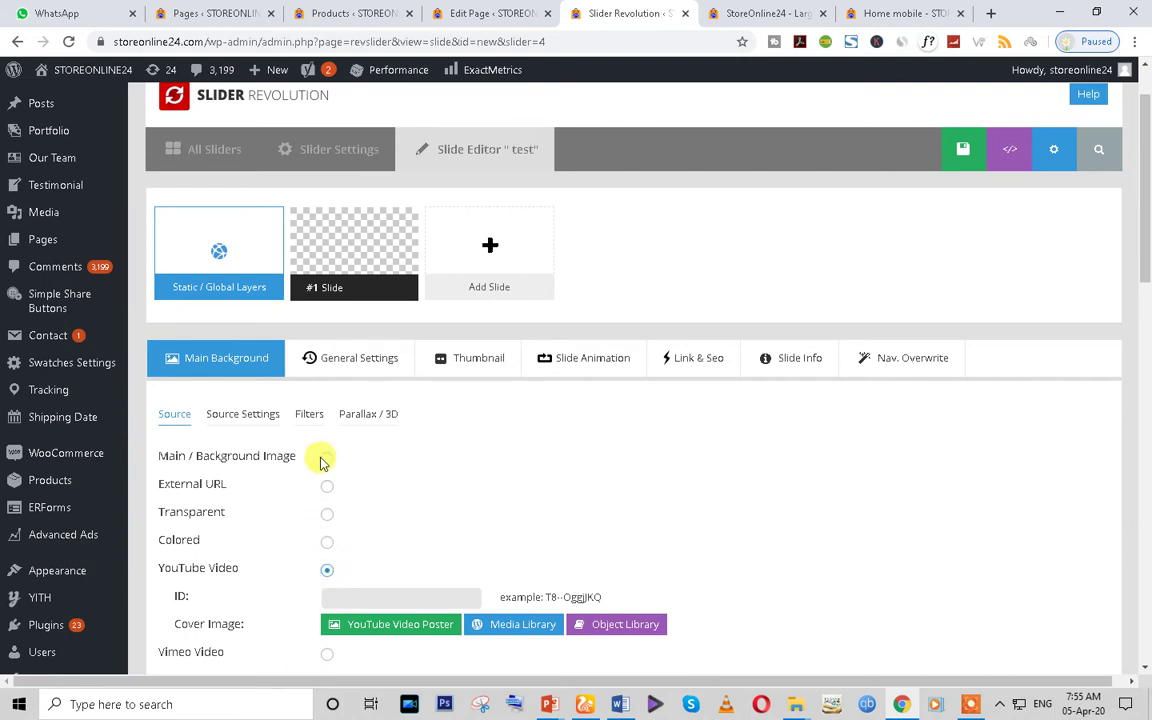
{"action": "scroll", "coordinate": [322, 500], "scroll_direction": "down", "scroll_amount": 3}
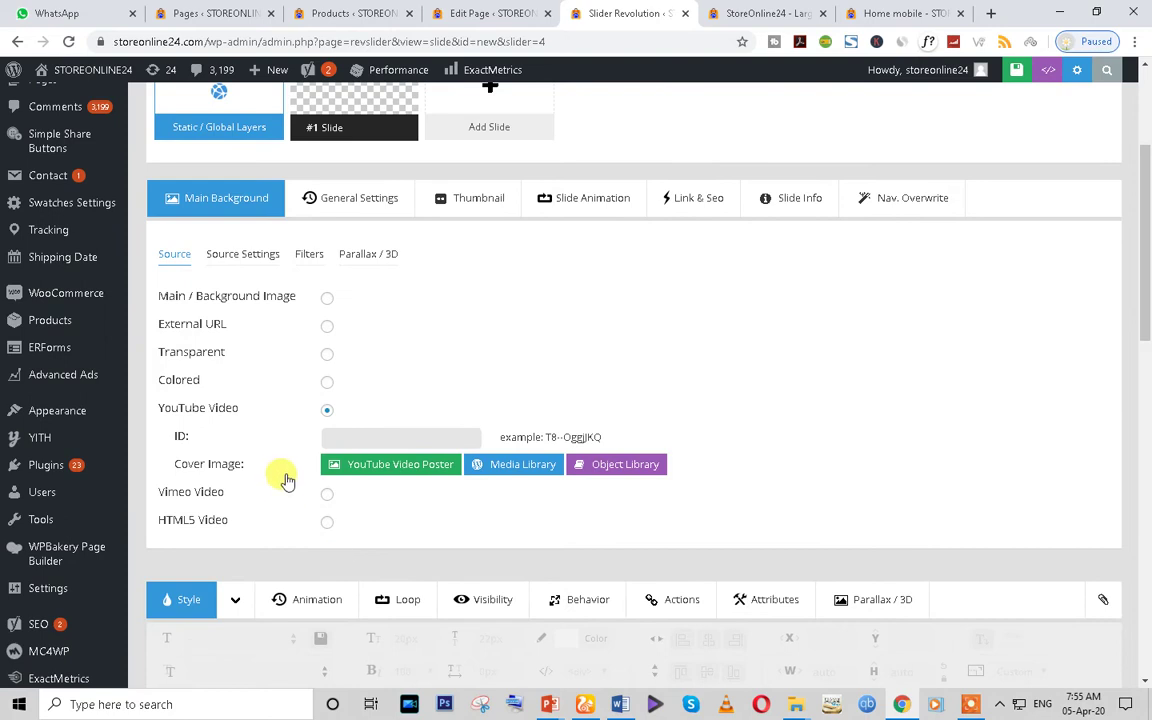
{"action": "left_click", "coordinate": [326, 327]}
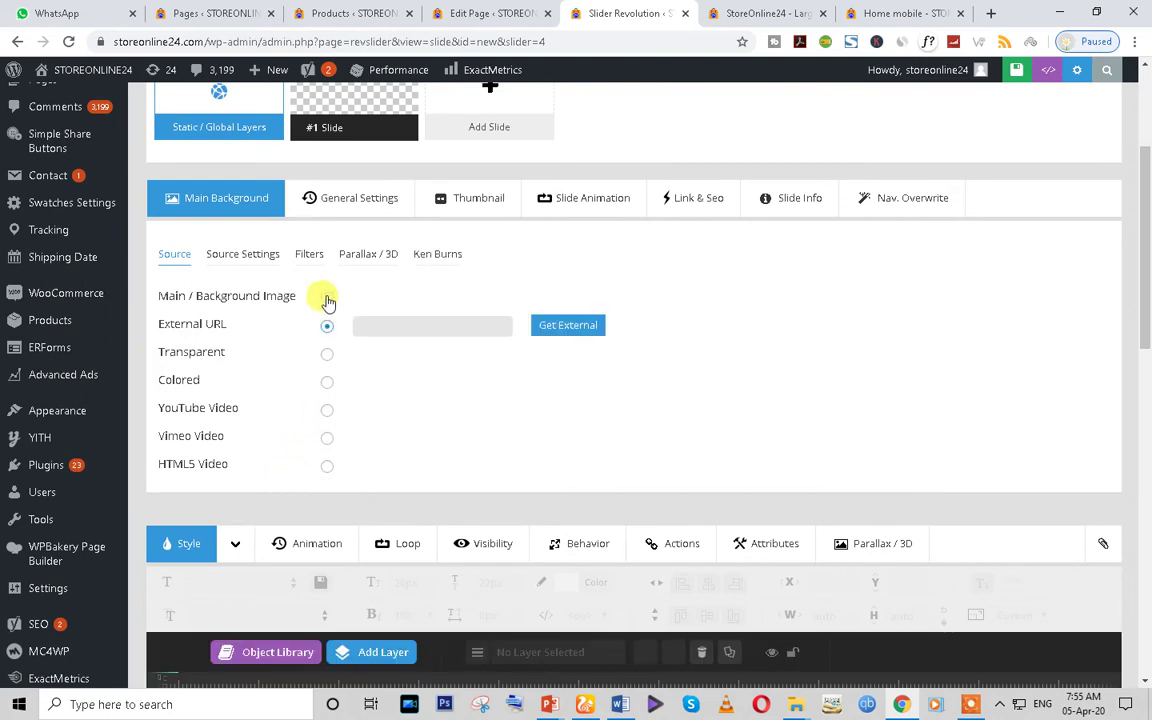
Set the slide's source to Main / Background Image and insert the makeup palette picture DSC_0355-1.jpg from the Media Library
{"action": "left_click", "coordinate": [327, 298]}
{"action": "scroll", "coordinate": [419, 488], "scroll_direction": "down", "scroll_amount": 1}
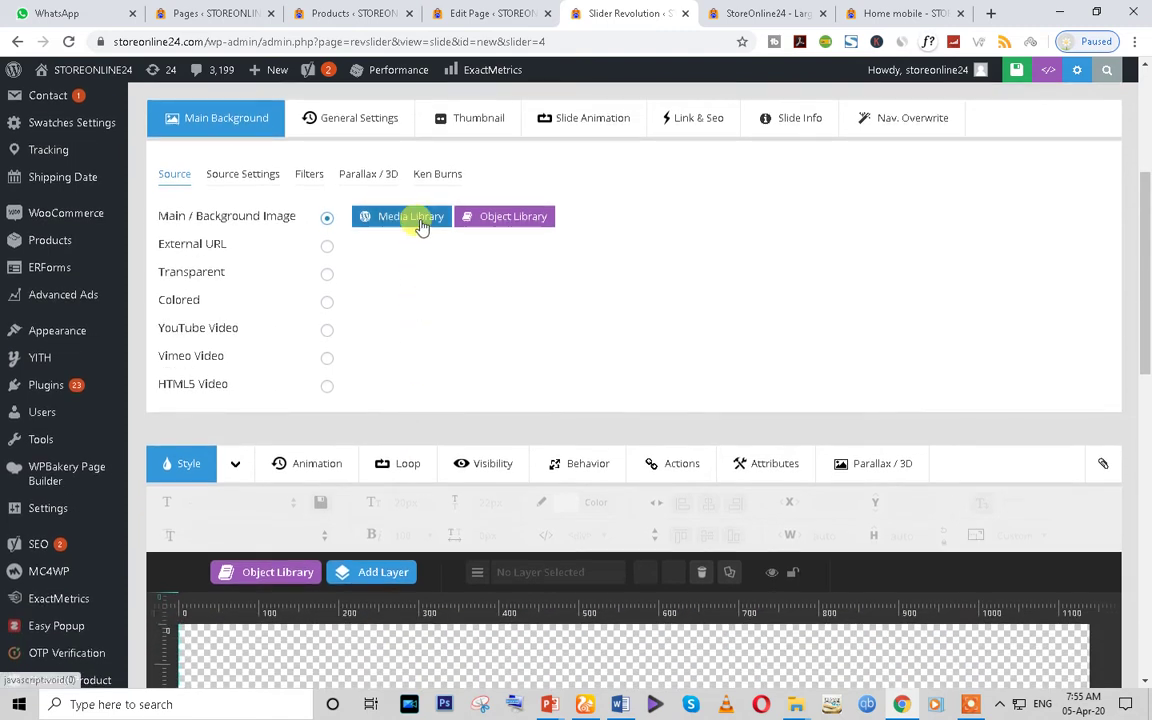
{"action": "left_click", "coordinate": [421, 228]}
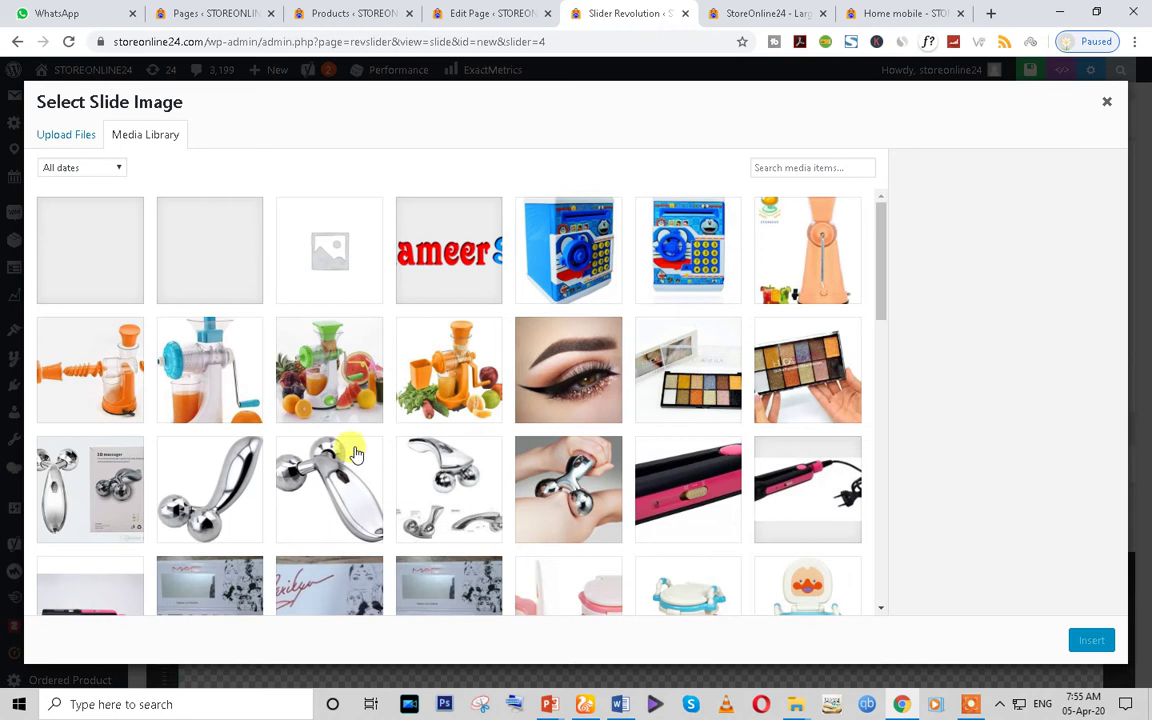
{"action": "left_click", "coordinate": [670, 375]}
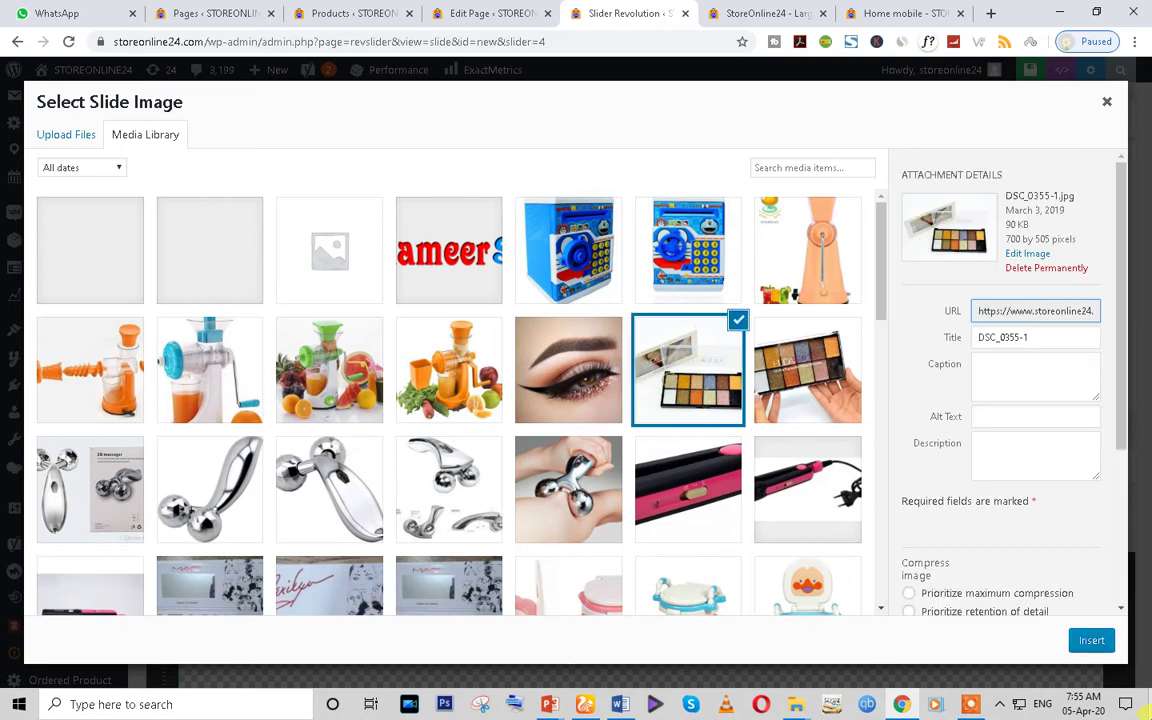
{"action": "left_click", "coordinate": [1092, 641]}
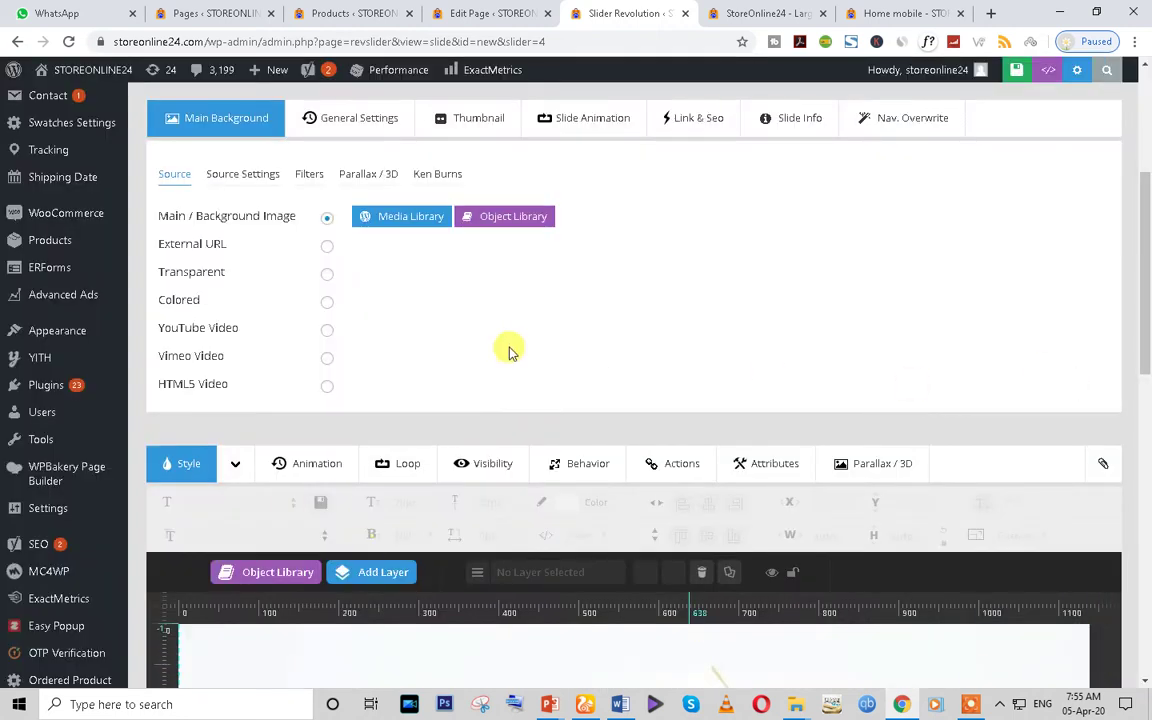
{"action": "scroll", "coordinate": [508, 350], "scroll_direction": "down", "scroll_amount": 5}
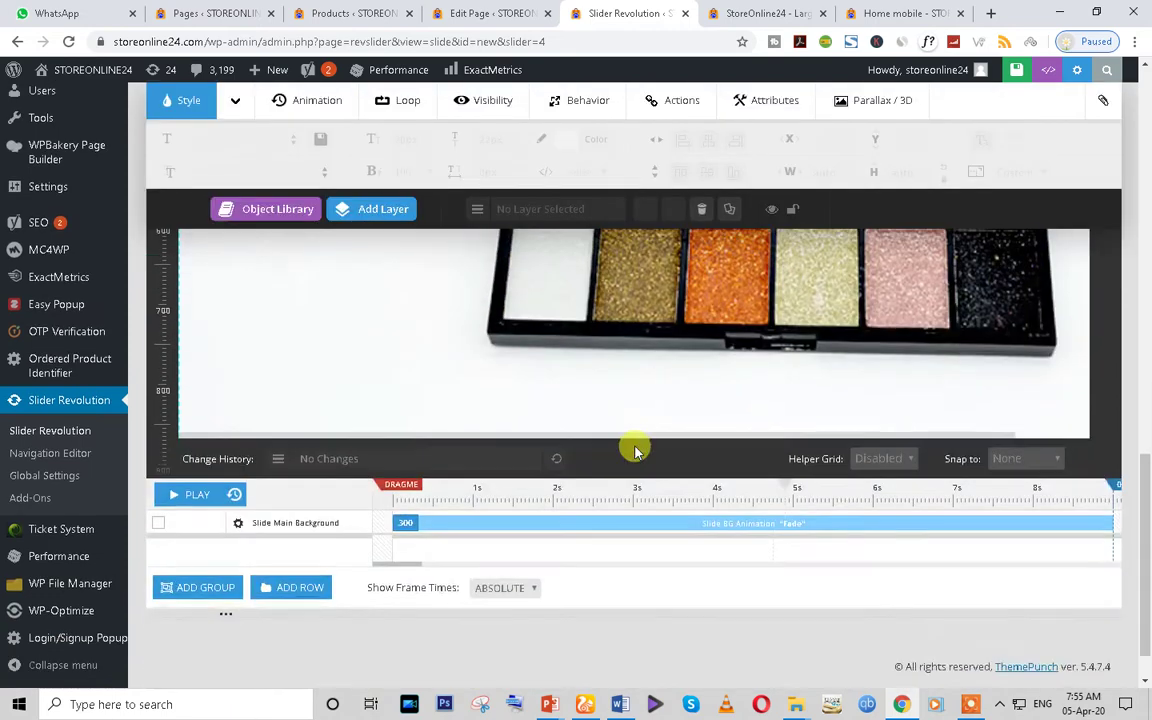
{"action": "scroll", "coordinate": [634, 448], "scroll_direction": "up", "scroll_amount": 5}
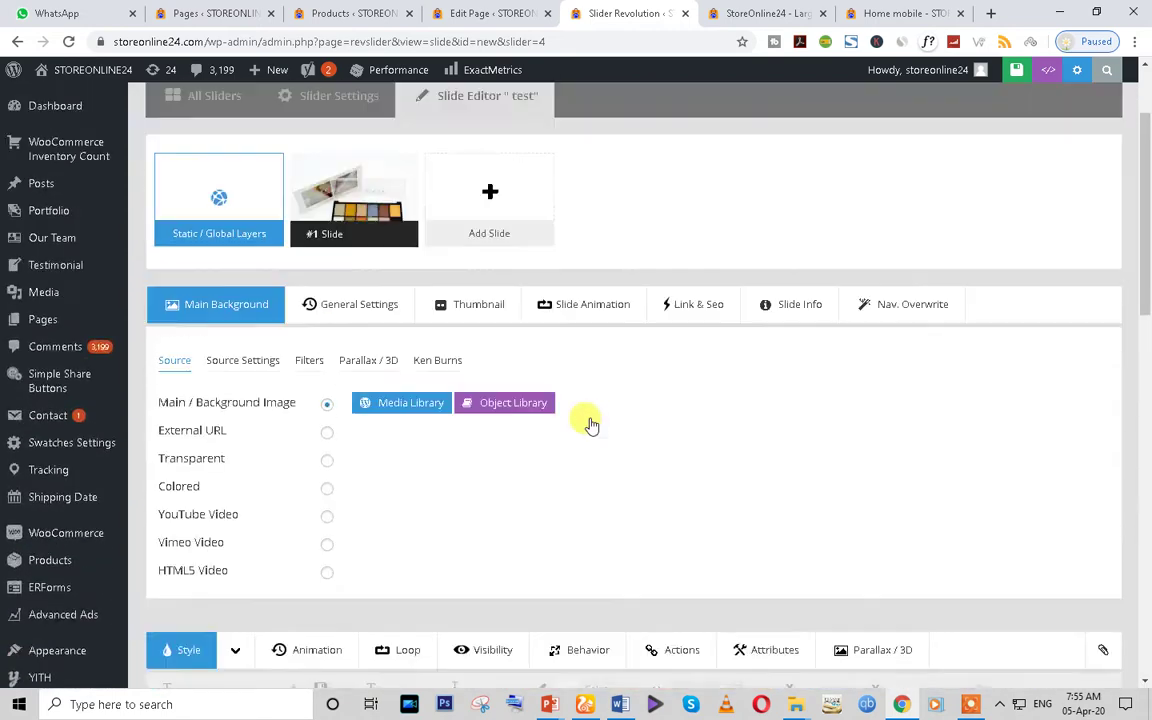
Duplicate slide #1 of the "test" slider
{"action": "scroll", "coordinate": [591, 425], "scroll_direction": "up", "scroll_amount": 2}
{"action": "mouse_move", "coordinate": [404, 362]}
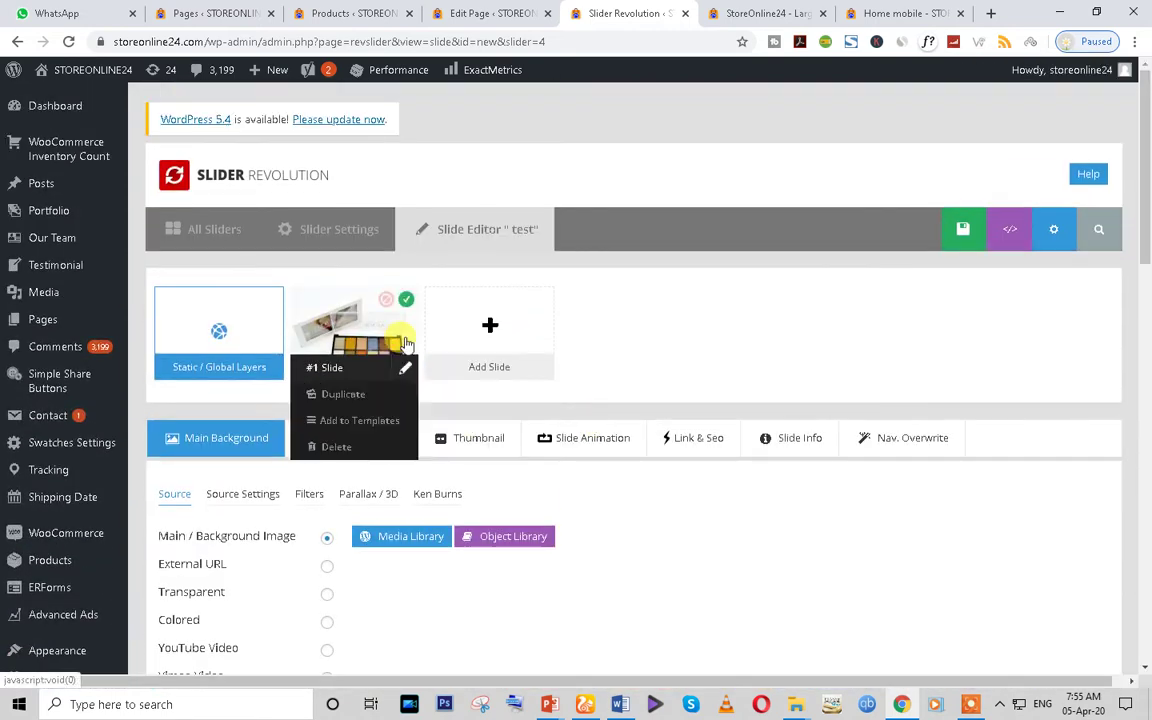
{"action": "left_click", "coordinate": [342, 395]}
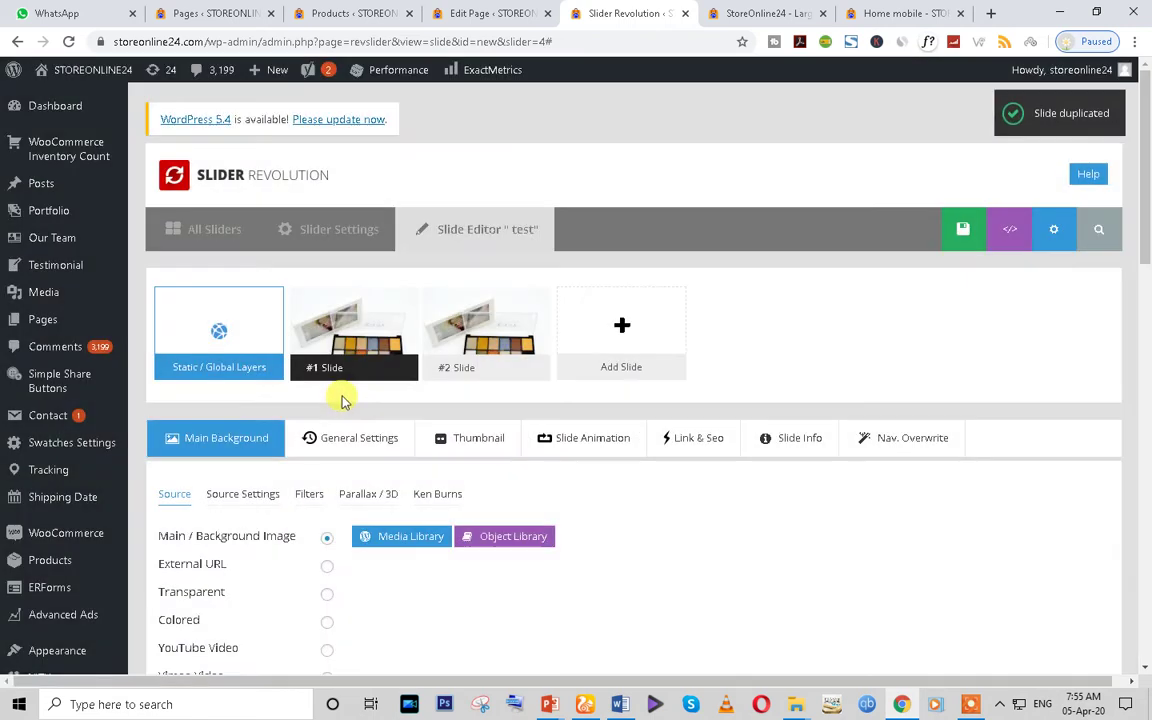
Replace slide #1's background with the green juicer picture 71zJyz3rPuL._SL1500_.jpg from the Media Library
{"action": "mouse_move", "coordinate": [505, 358]}
{"action": "left_click", "coordinate": [533, 374]}
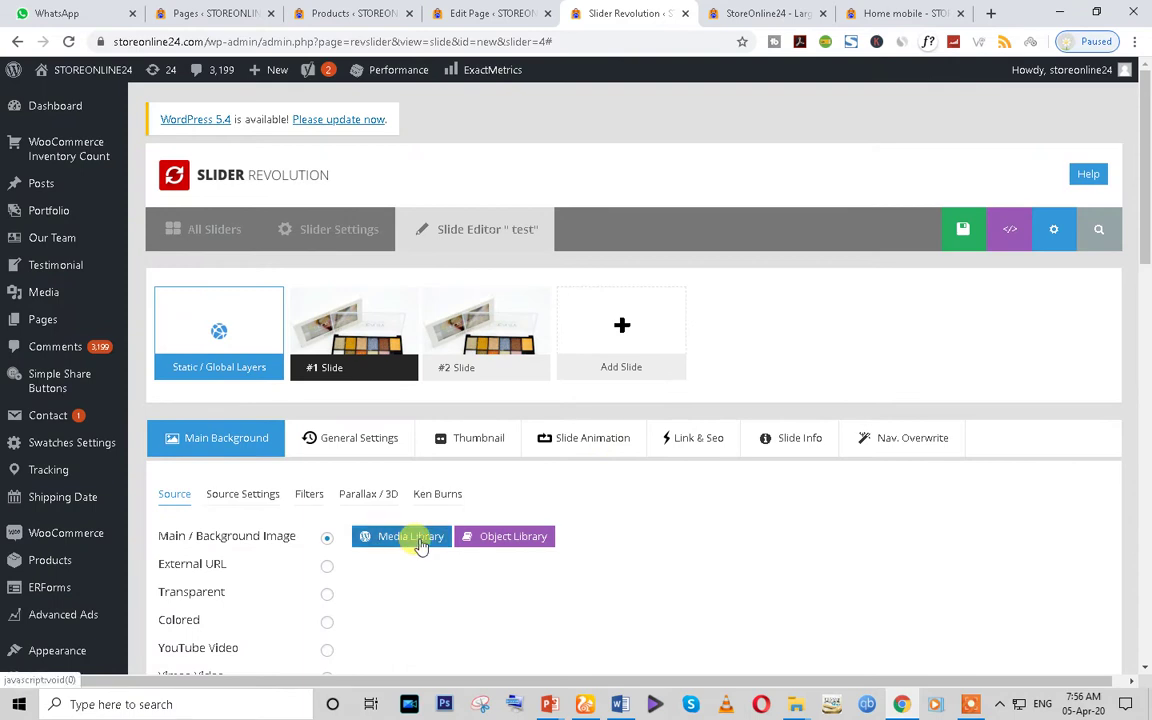
{"action": "left_click", "coordinate": [420, 541]}
{"action": "left_click", "coordinate": [310, 365]}
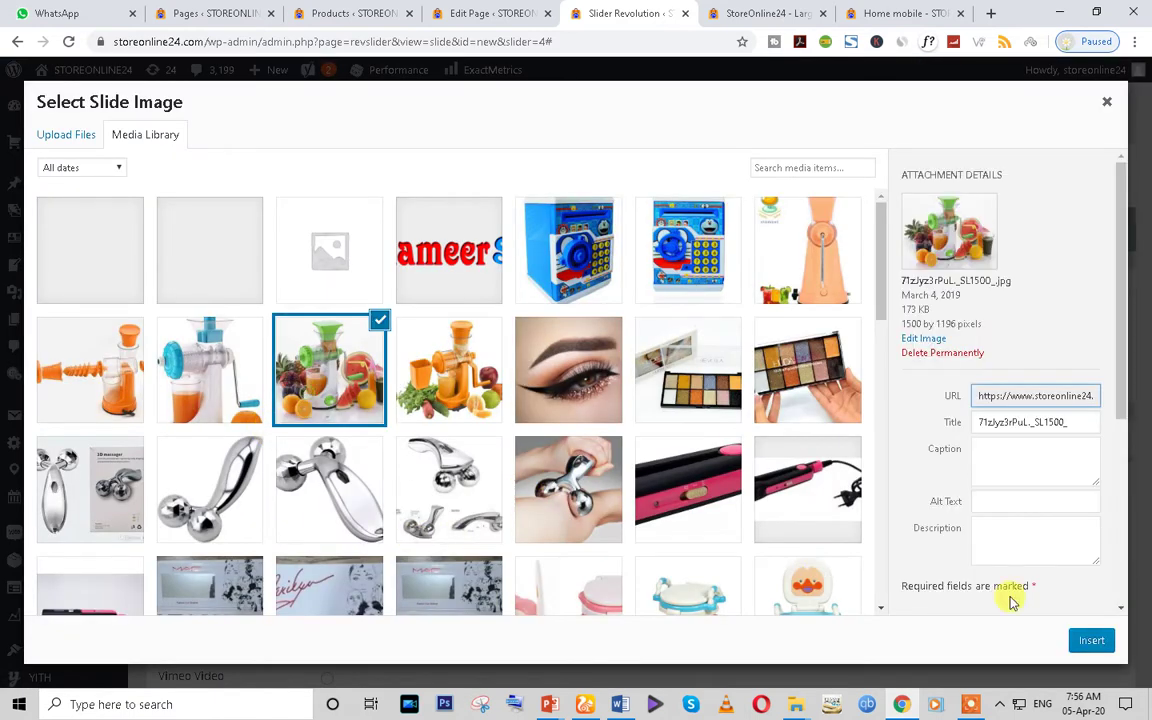
{"action": "left_click", "coordinate": [1090, 642]}
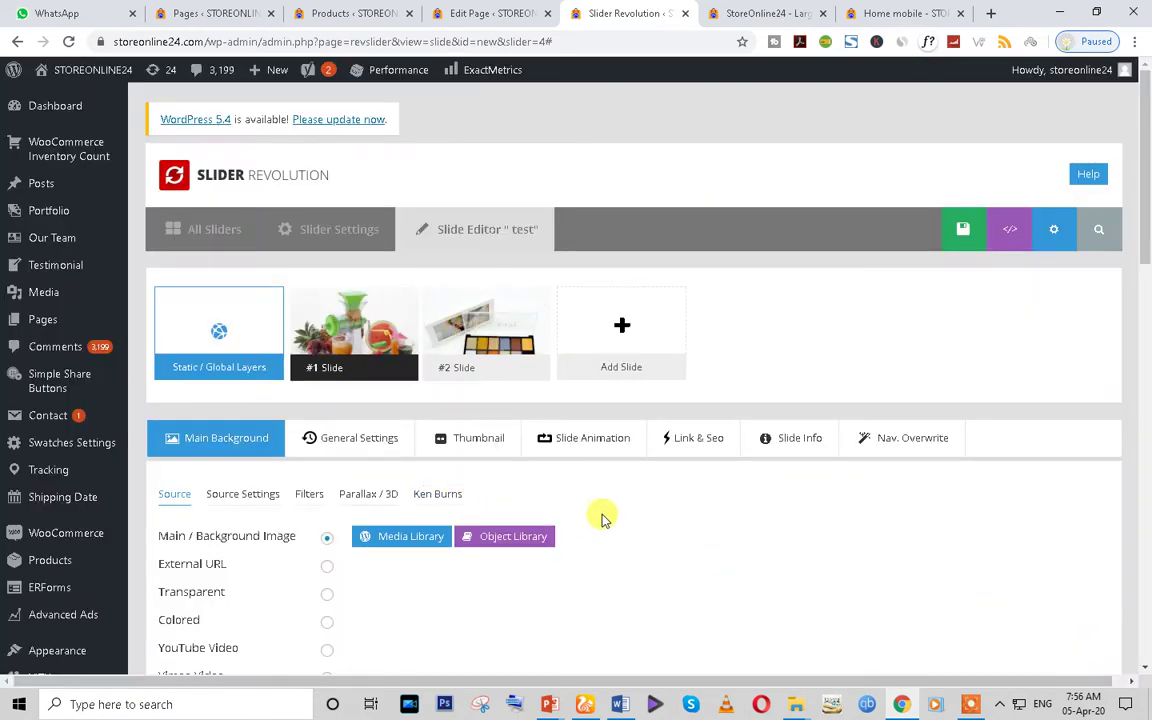
{"action": "left_click", "coordinate": [915, 234]}
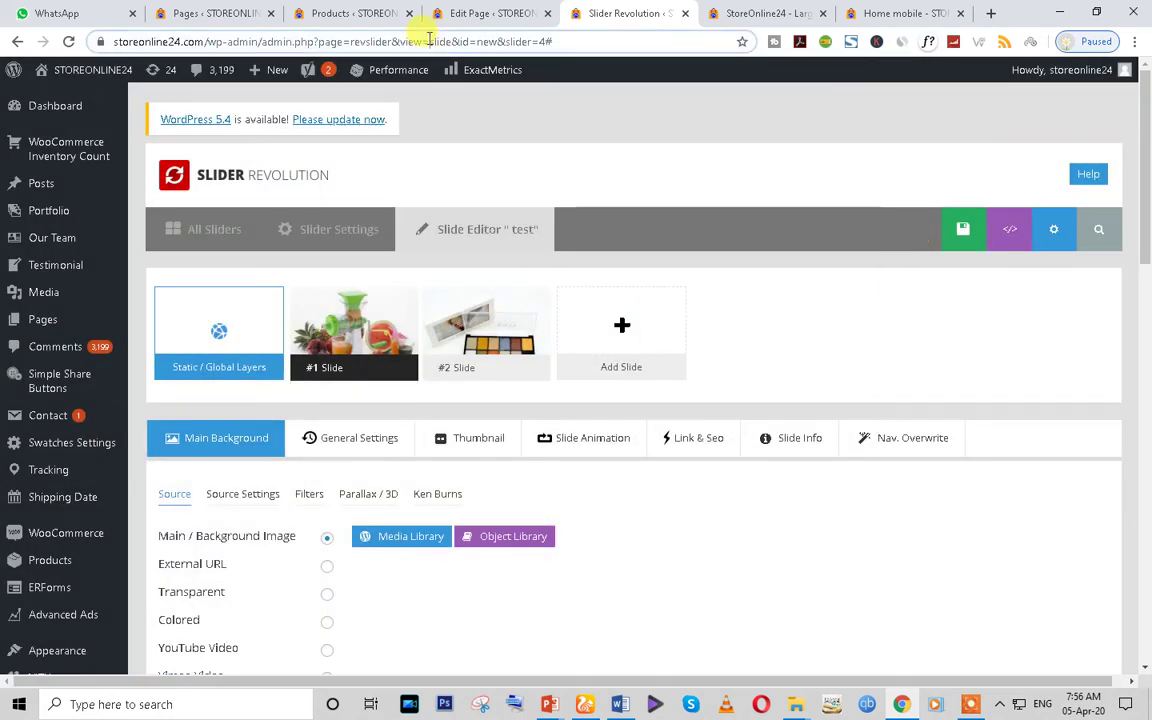
Return to the Home page editor and duplicate the Revolution Slider element above the Raw HTML block
{"action": "left_click", "coordinate": [430, 42]}
{"action": "key", "text": "ctrl+v"}
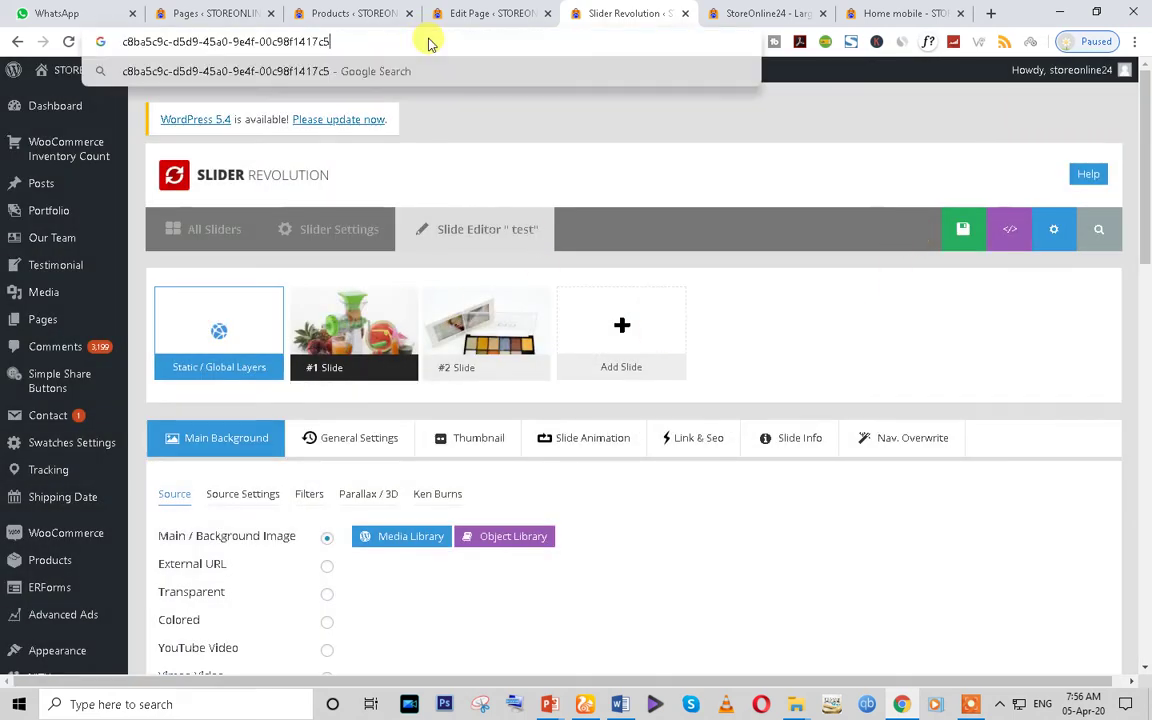
{"action": "left_click", "coordinate": [478, 13]}
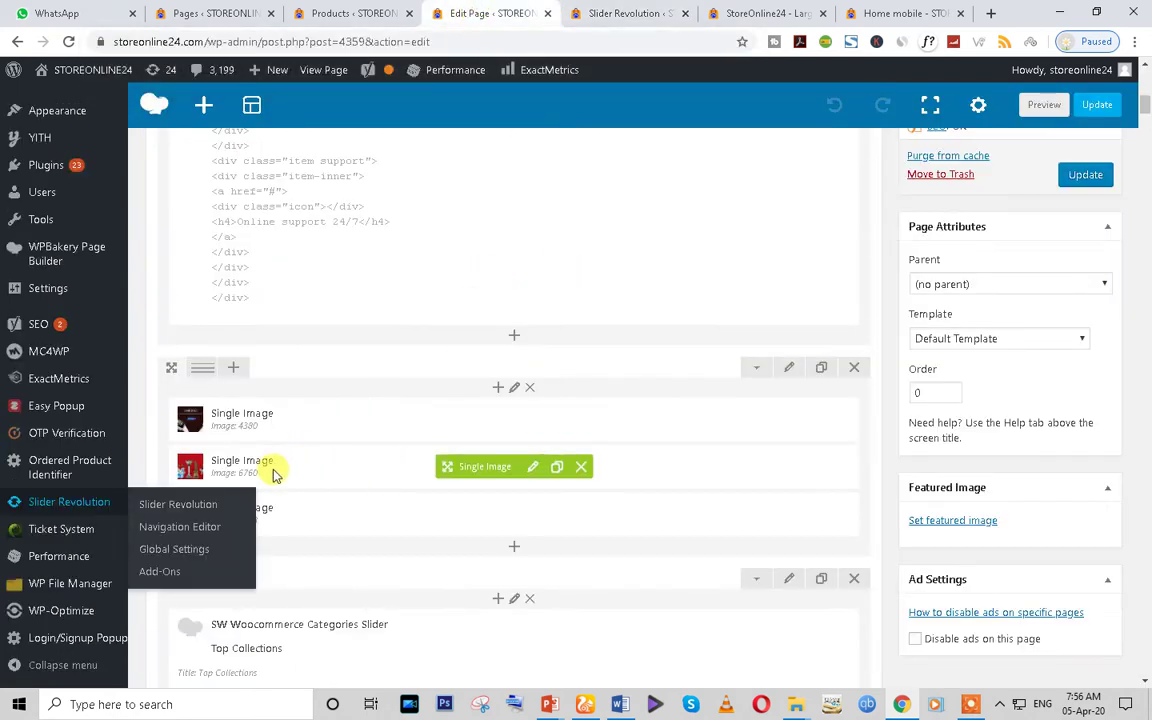
{"action": "scroll", "coordinate": [330, 340], "scroll_direction": "up", "scroll_amount": 10}
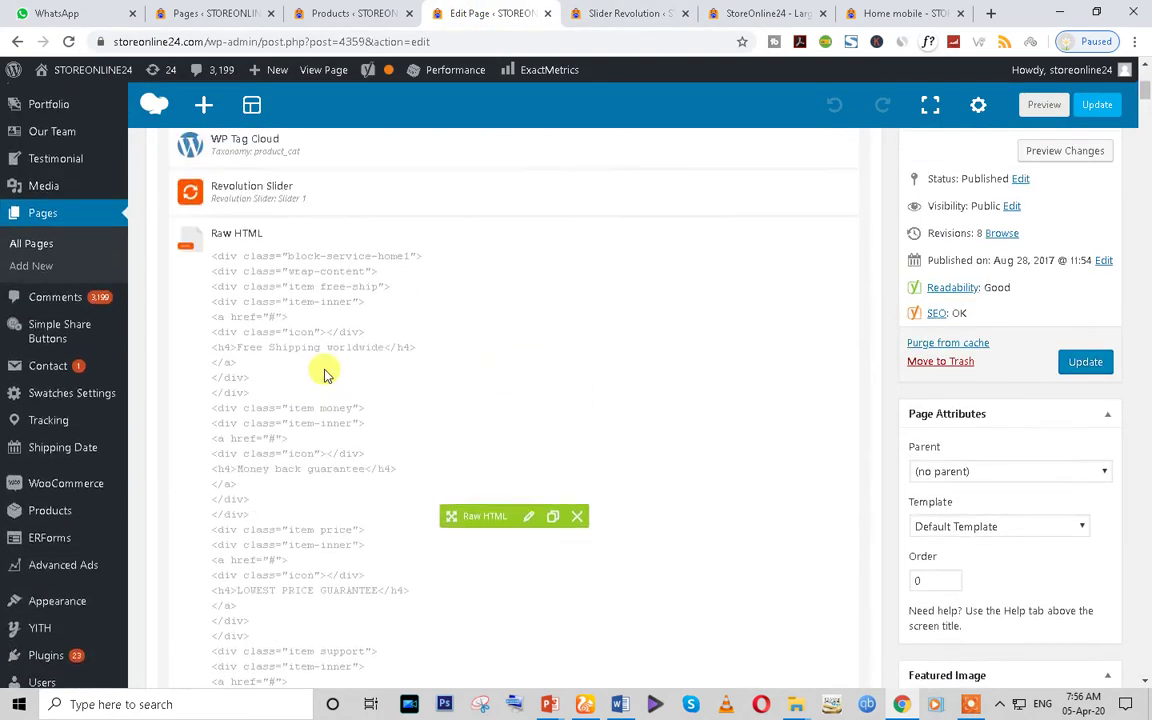
{"action": "scroll", "coordinate": [460, 400], "scroll_direction": "down", "scroll_amount": 2}
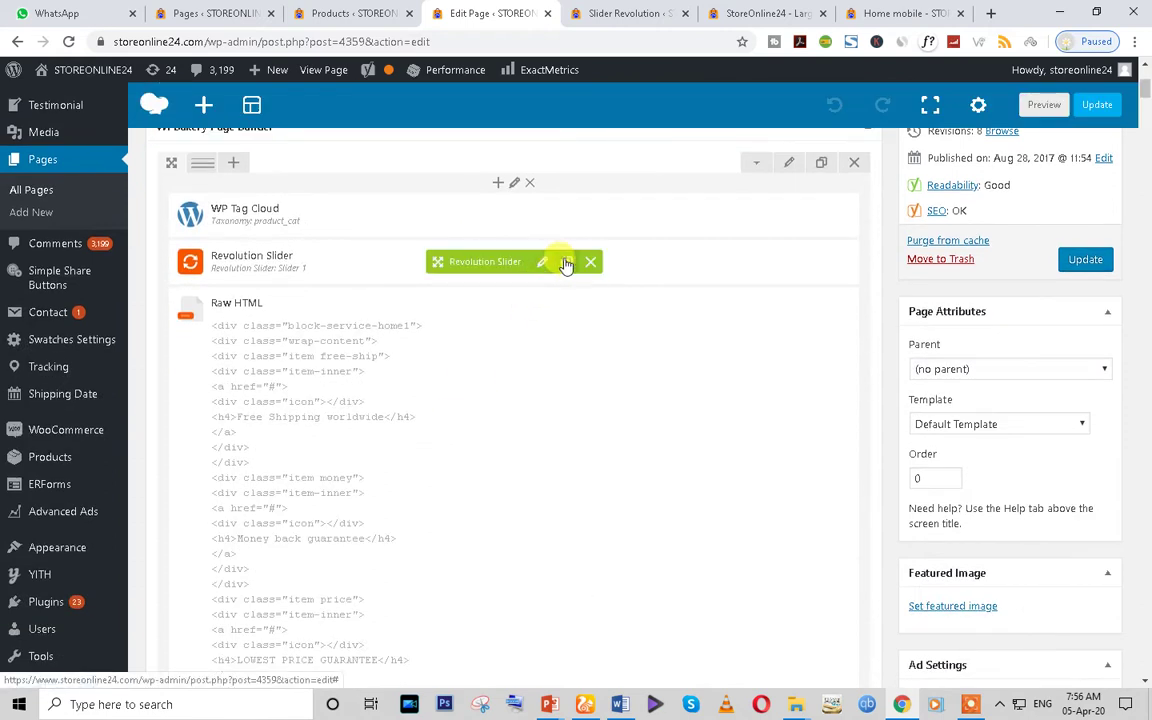
{"action": "left_click", "coordinate": [566, 262]}
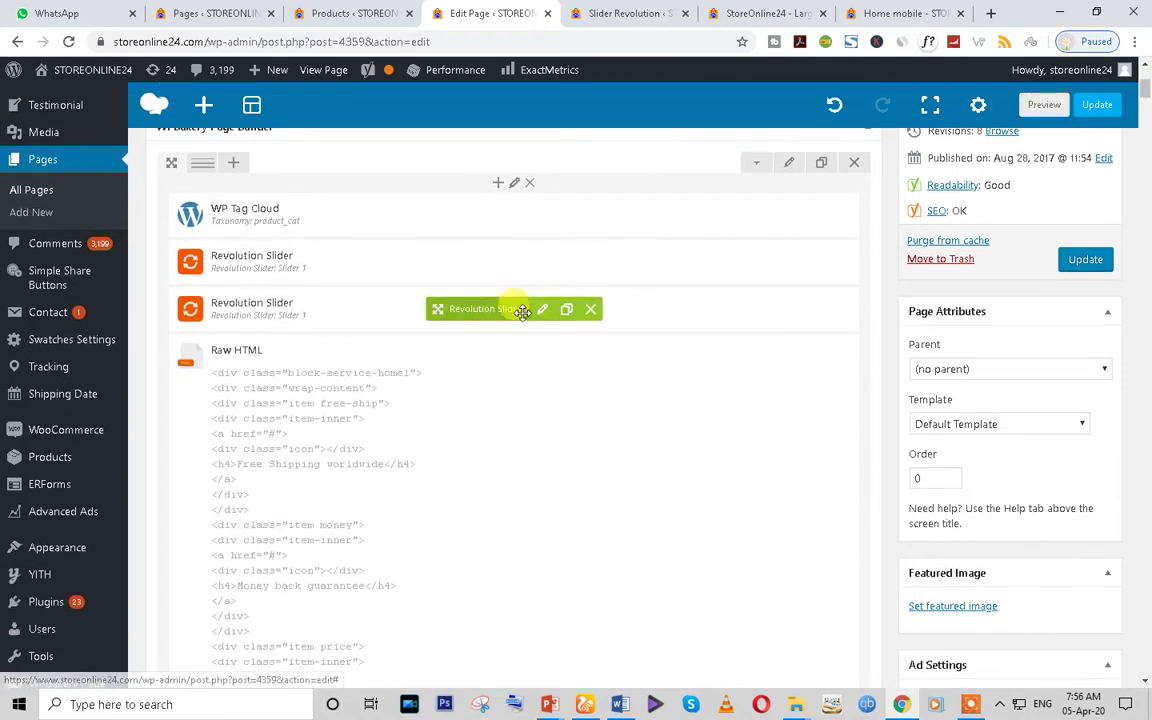
Set the duplicated Revolution Slider element to use the "test" slider and save its settings
{"action": "left_click", "coordinate": [541, 310]}
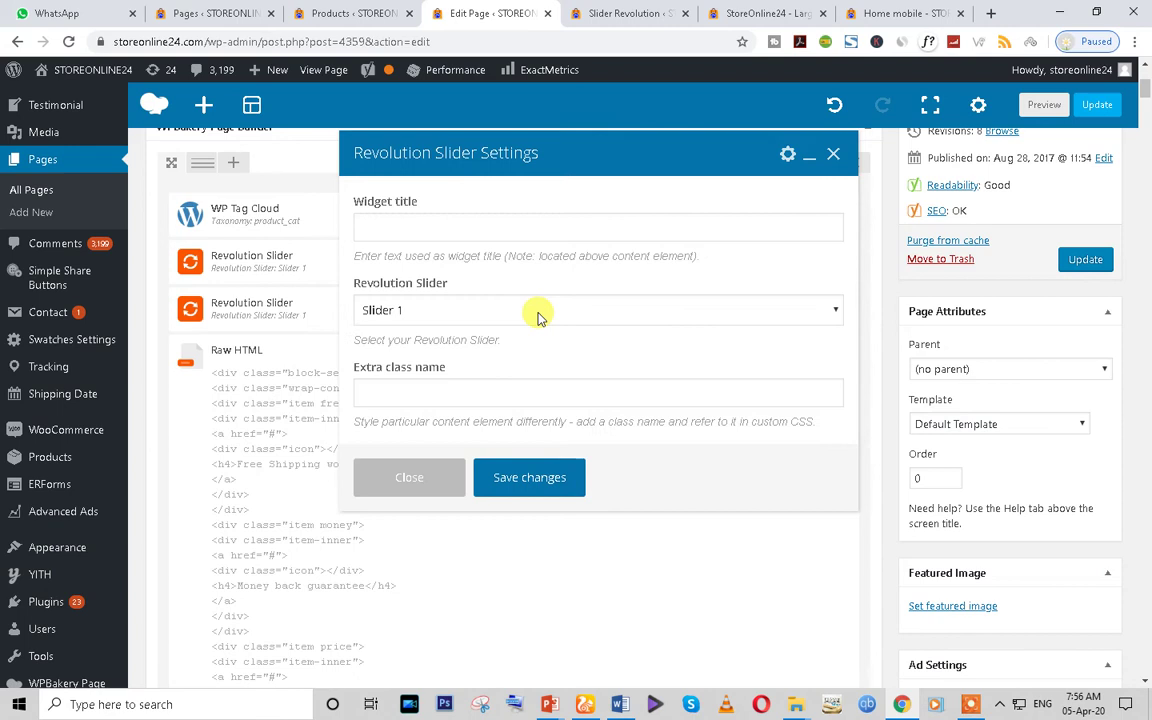
{"action": "left_click", "coordinate": [449, 314]}
{"action": "left_click", "coordinate": [388, 381]}
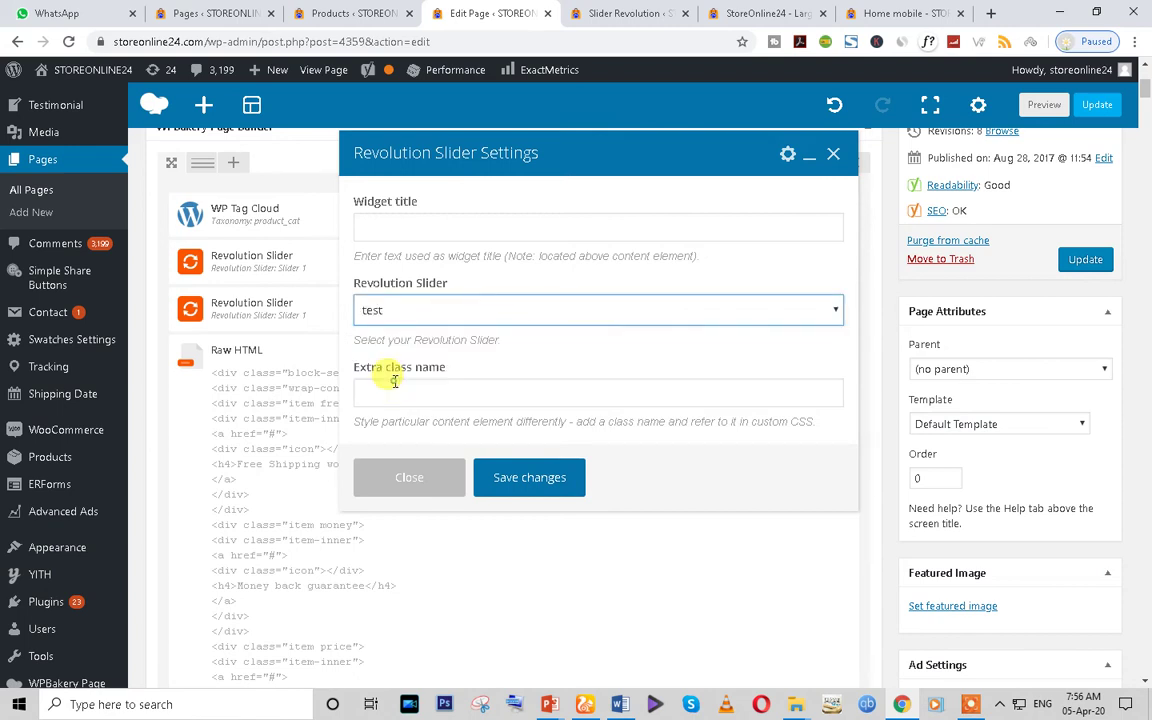
{"action": "left_click", "coordinate": [519, 490]}
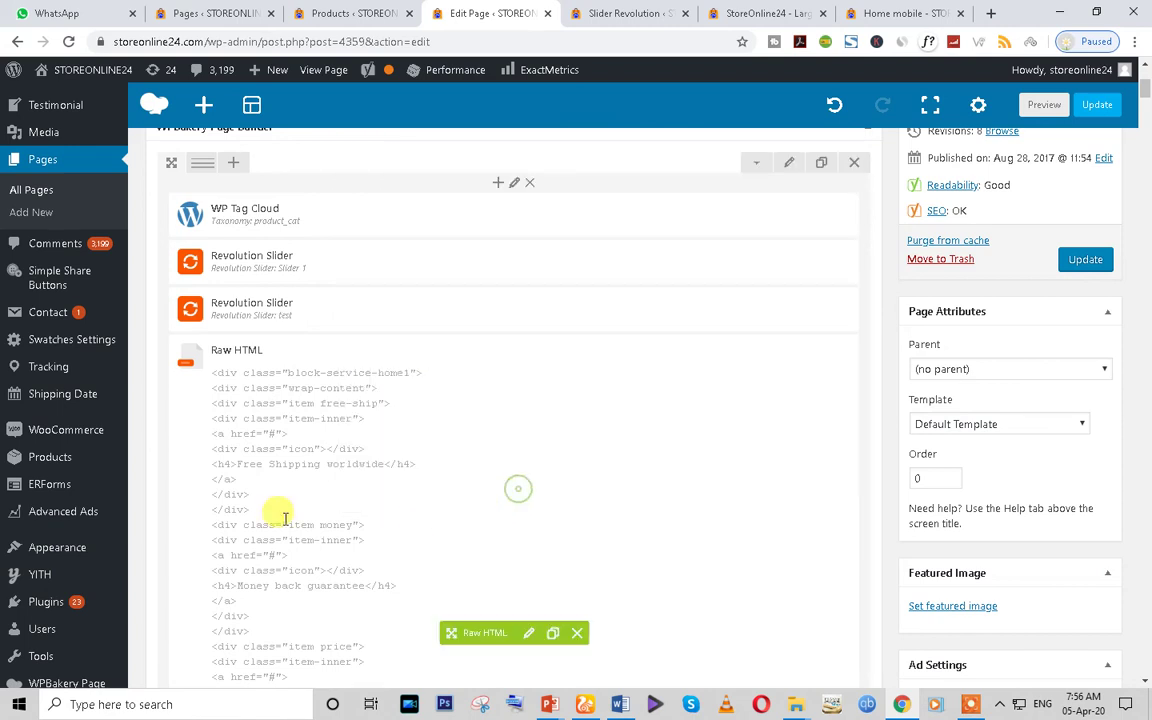
Update the Home page and switch to the StoreOnline24 storefront tab to view its slider area
{"action": "left_click", "coordinate": [1086, 261]}
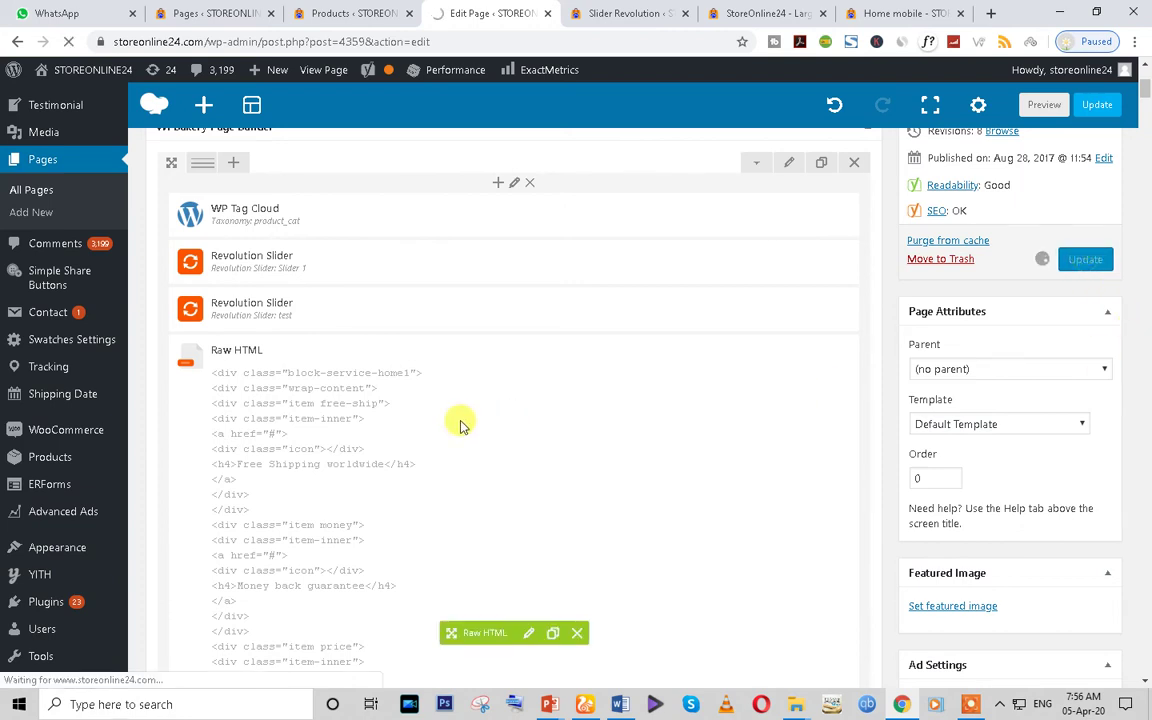
{"action": "left_click", "coordinate": [612, 13]}
{"action": "left_click", "coordinate": [773, 12]}
{"action": "scroll", "coordinate": [525, 417], "scroll_direction": "down", "scroll_amount": 3}
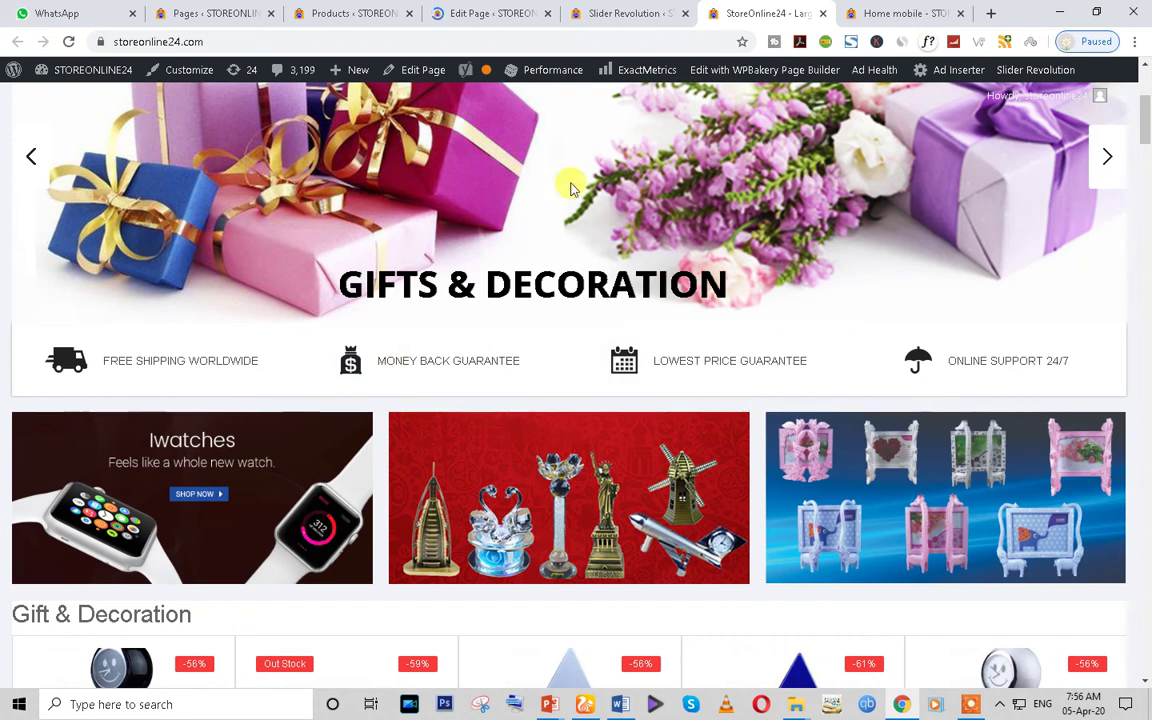
Check the Home page editor's update and reload the StoreOnline24 storefront page
{"action": "left_click", "coordinate": [490, 13]}
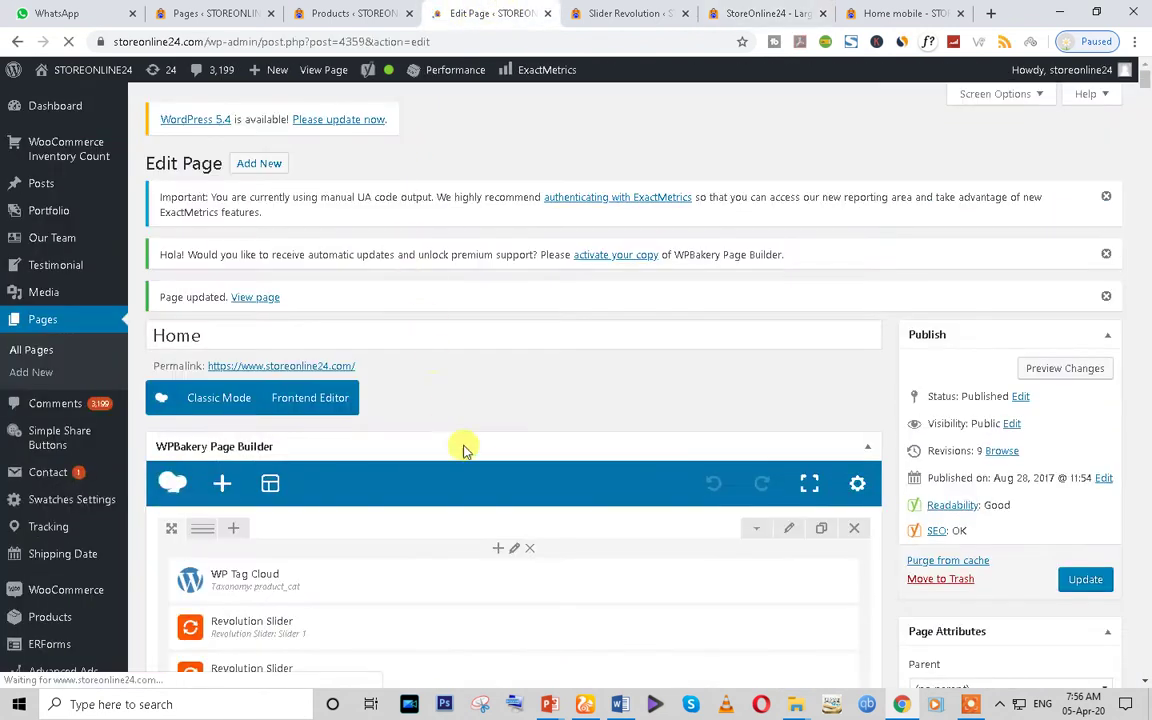
{"action": "left_click", "coordinate": [612, 10]}
{"action": "left_click", "coordinate": [760, 13]}
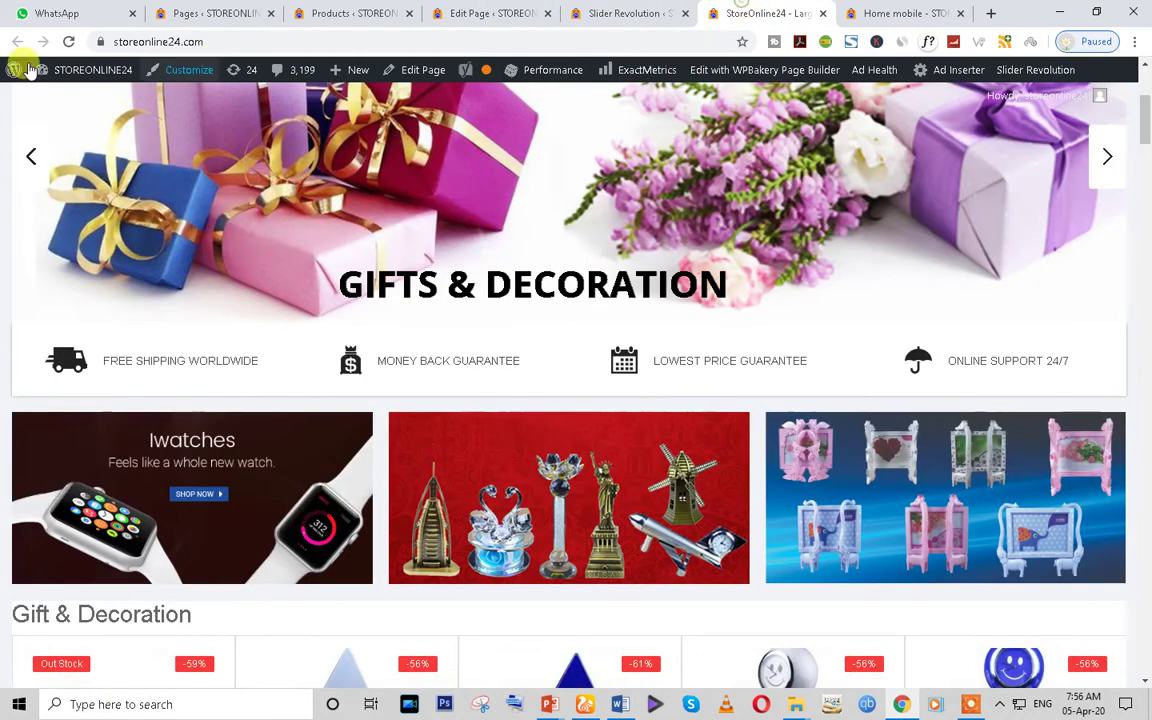
{"action": "left_click", "coordinate": [68, 42]}
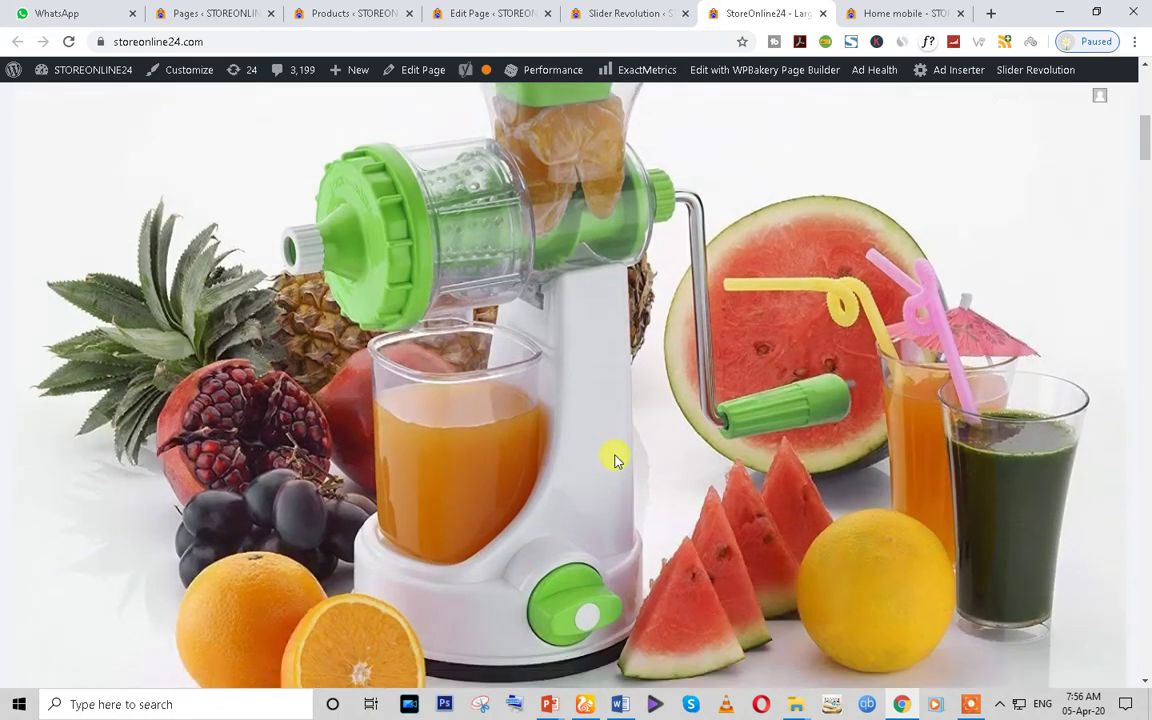
Examine the storefront's slider area, comparing the original slider with the juicer slide of the "test" slider beneath it
{"action": "scroll", "coordinate": [615, 460], "scroll_direction": "down", "scroll_amount": 2}
{"action": "scroll", "coordinate": [615, 460], "scroll_direction": "up", "scroll_amount": 2}
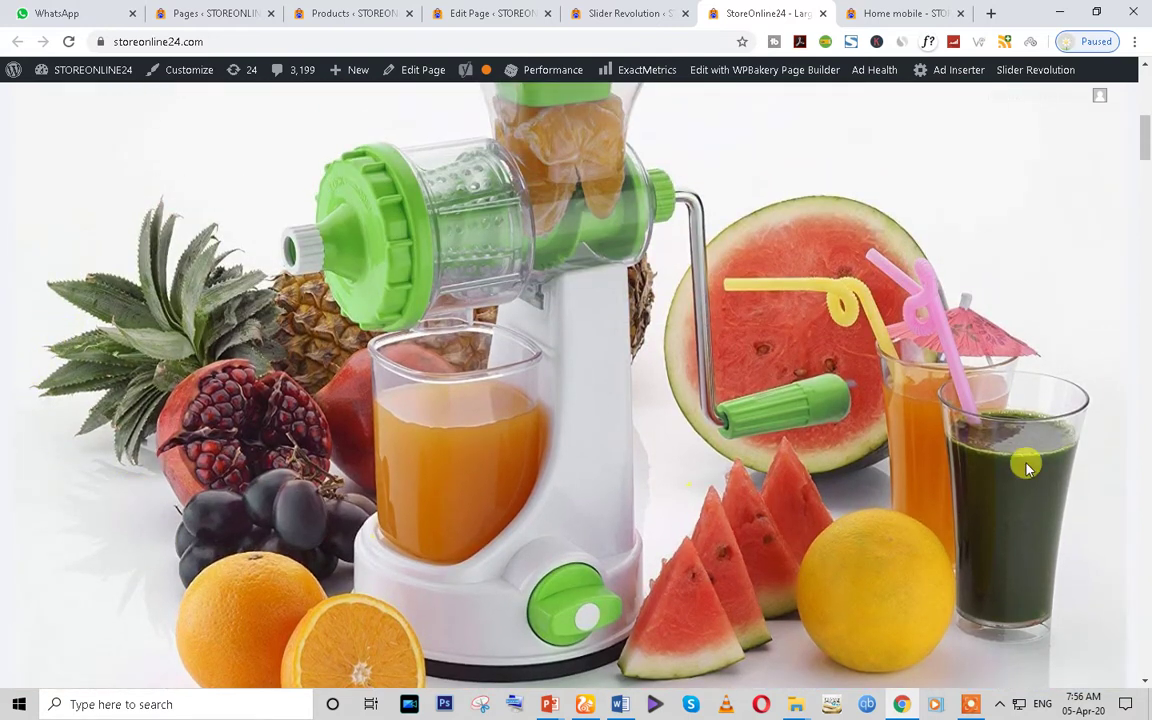
{"action": "scroll", "coordinate": [706, 330], "scroll_direction": "up", "scroll_amount": 3}
{"action": "scroll", "coordinate": [850, 370], "scroll_direction": "down", "scroll_amount": 2}
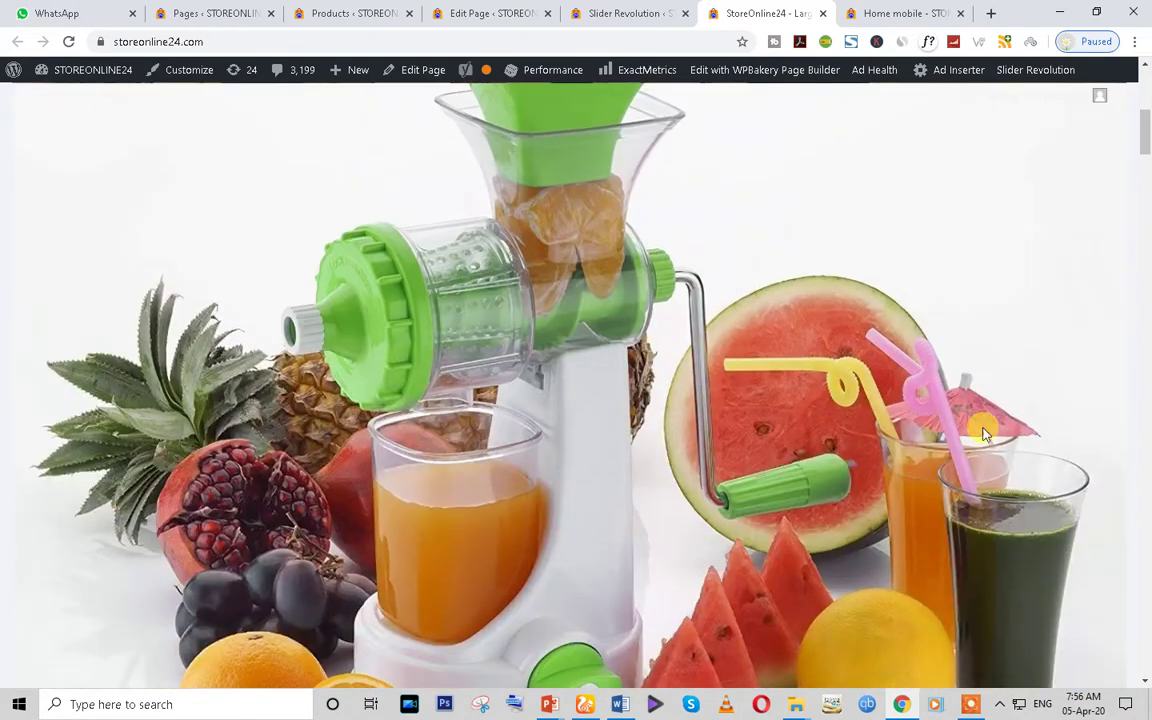
{"action": "scroll", "coordinate": [985, 432], "scroll_direction": "down", "scroll_amount": 2}
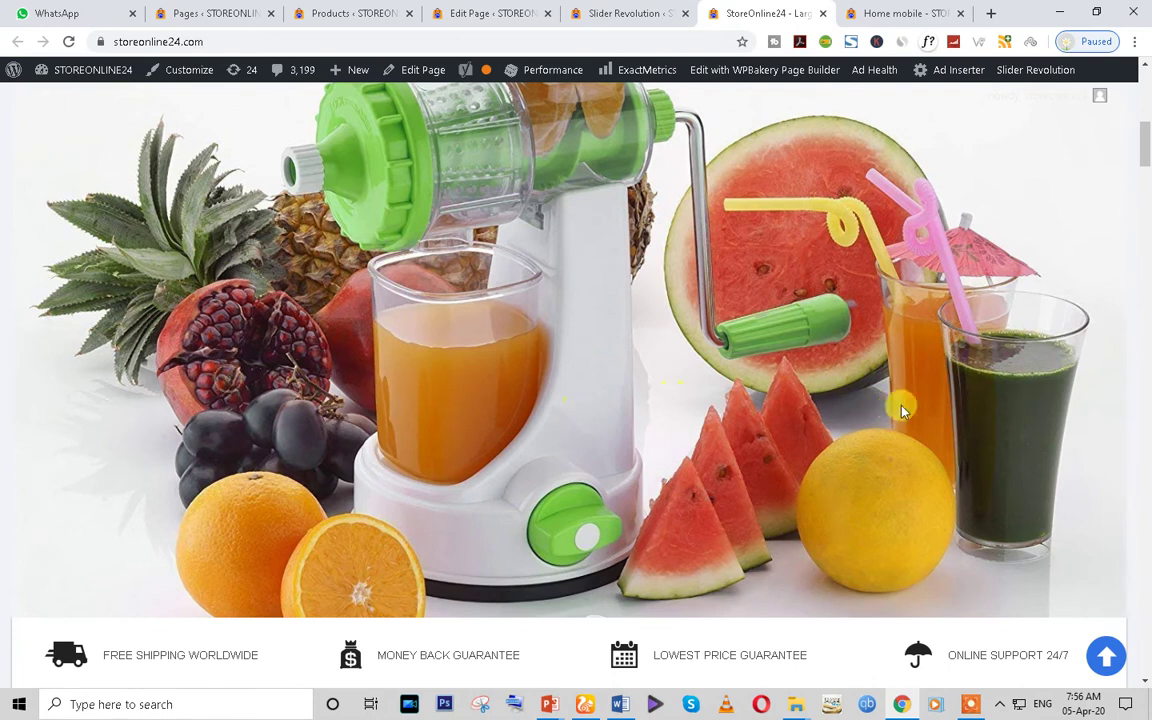
{"action": "scroll", "coordinate": [901, 410], "scroll_direction": "up", "scroll_amount": 3}
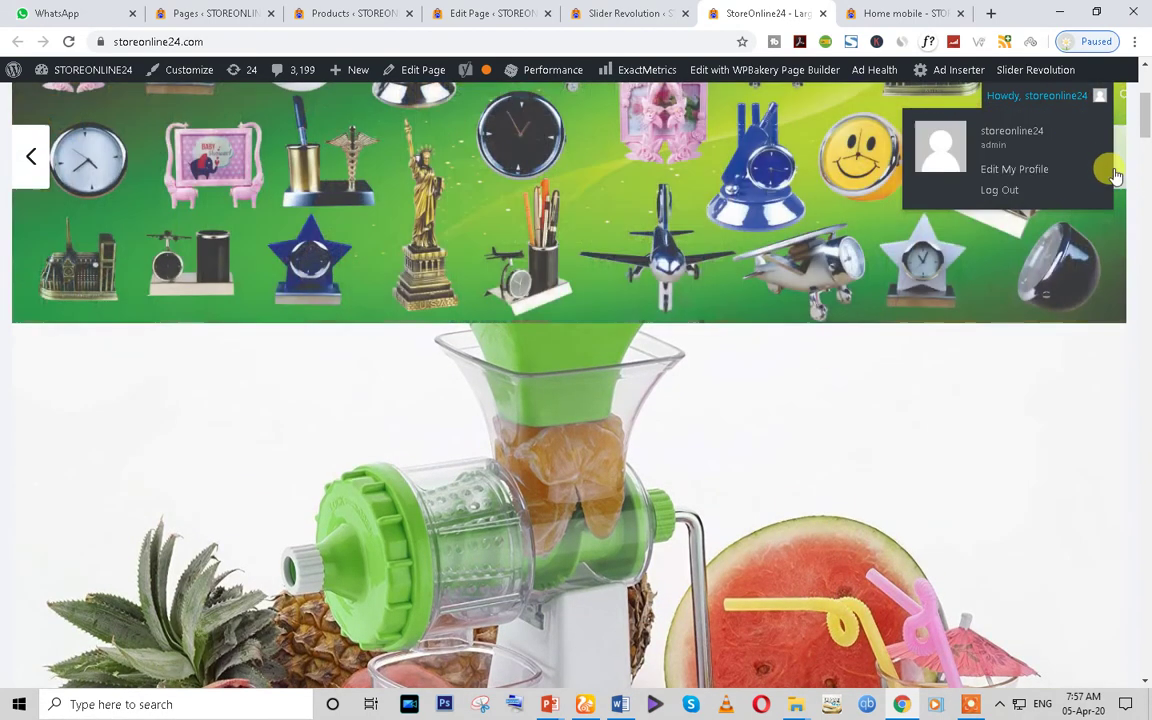
{"action": "scroll", "coordinate": [1083, 293], "scroll_direction": "down", "scroll_amount": 1}
{"action": "scroll", "coordinate": [1088, 293], "scroll_direction": "down", "scroll_amount": 2}
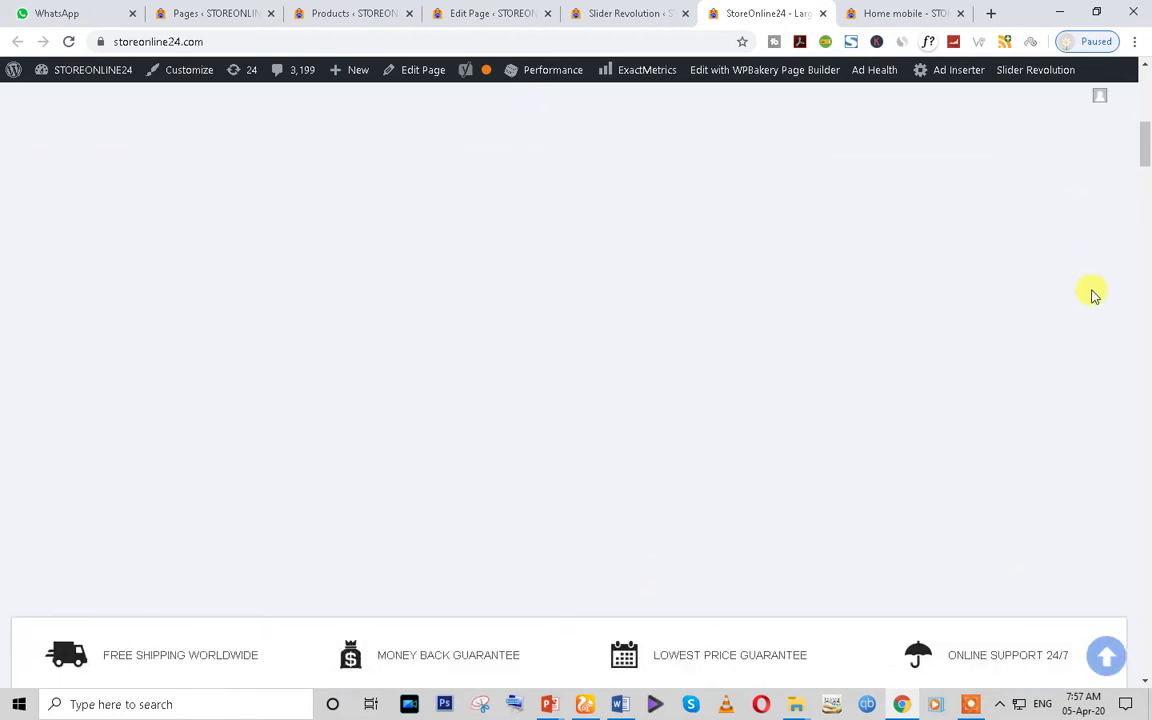
{"action": "scroll", "coordinate": [818, 365], "scroll_direction": "down", "scroll_amount": 3}
{"action": "scroll", "coordinate": [972, 388], "scroll_direction": "up", "scroll_amount": 4}
{"action": "scroll", "coordinate": [972, 390], "scroll_direction": "down", "scroll_amount": 1}
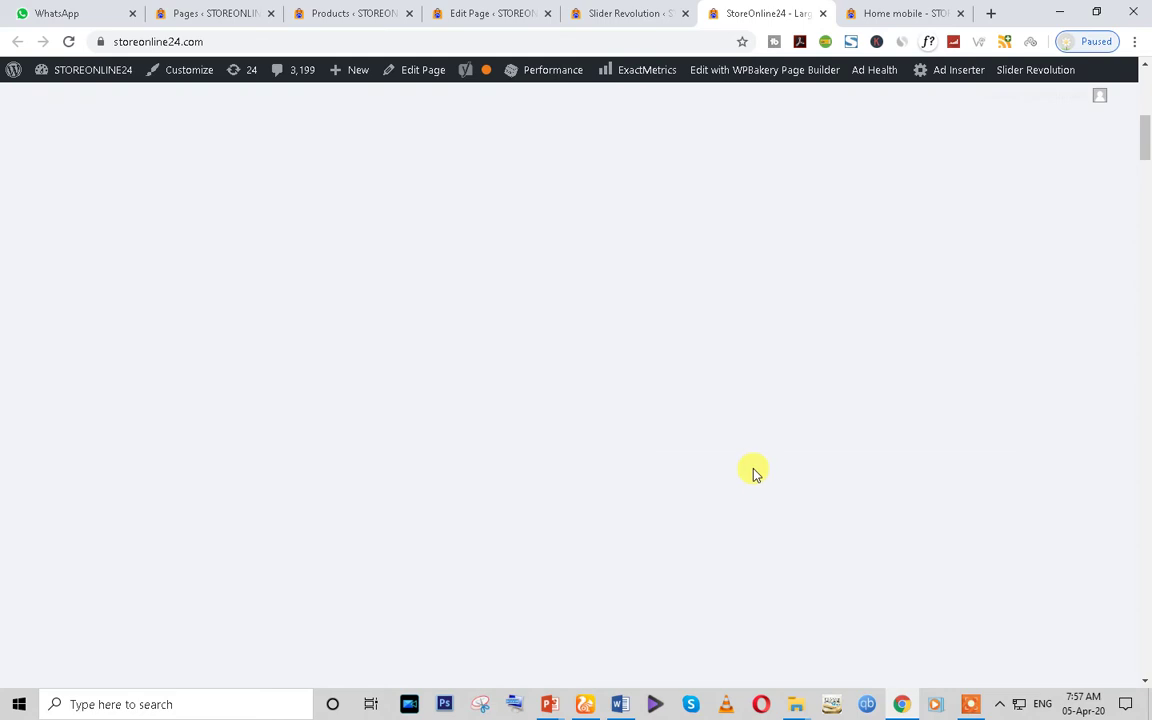
{"action": "scroll", "coordinate": [931, 478], "scroll_direction": "up", "scroll_amount": 1}
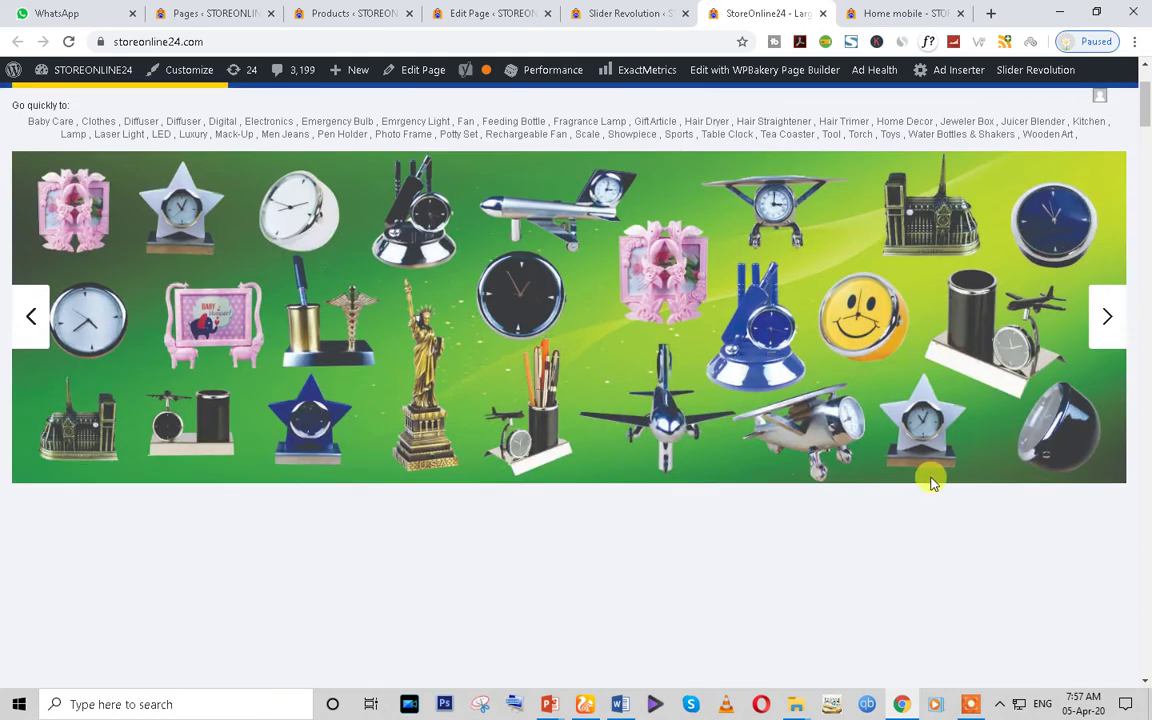
{"action": "scroll", "coordinate": [694, 455], "scroll_direction": "up", "scroll_amount": 3}
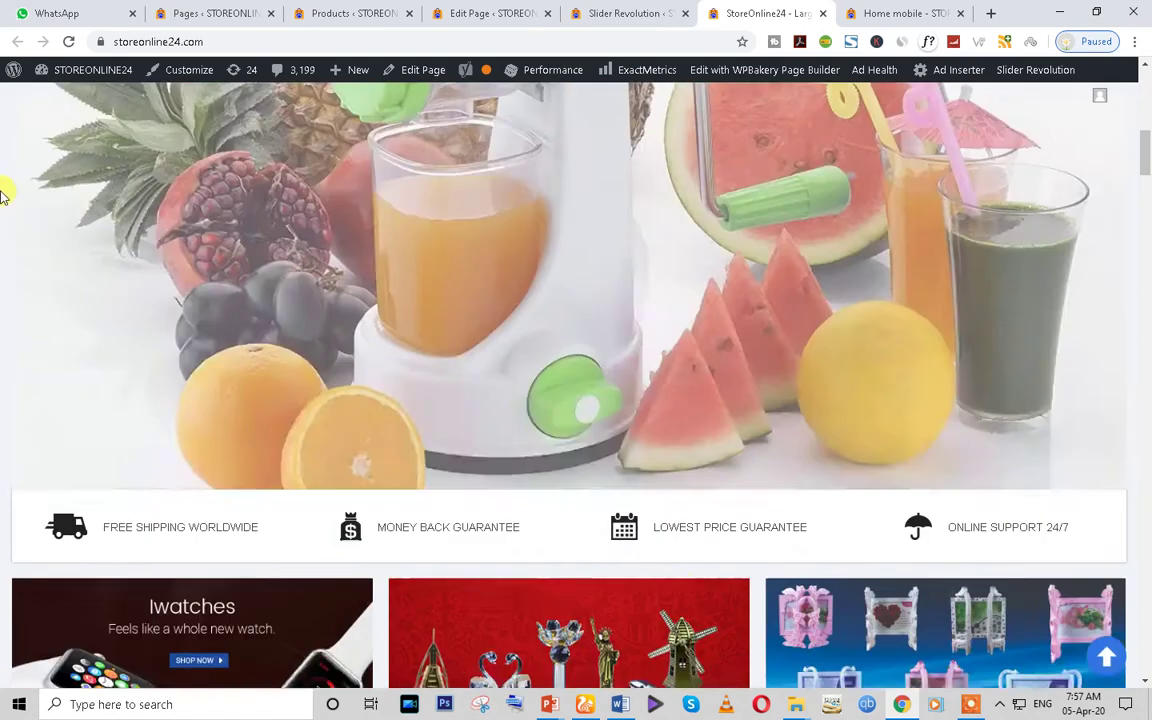
{"action": "scroll", "coordinate": [780, 470], "scroll_direction": "up", "scroll_amount": 3}
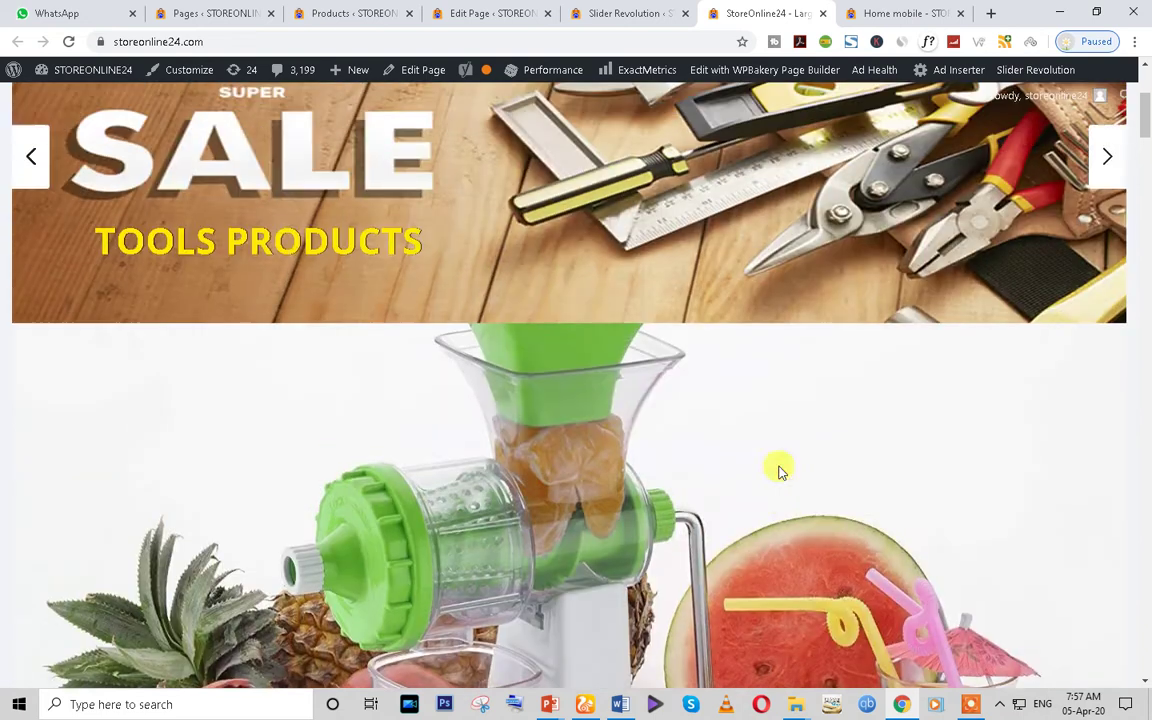
Return to the Home page editor and delete the Revolution Slider element that uses the "test" slider
{"action": "left_click", "coordinate": [622, 10]}
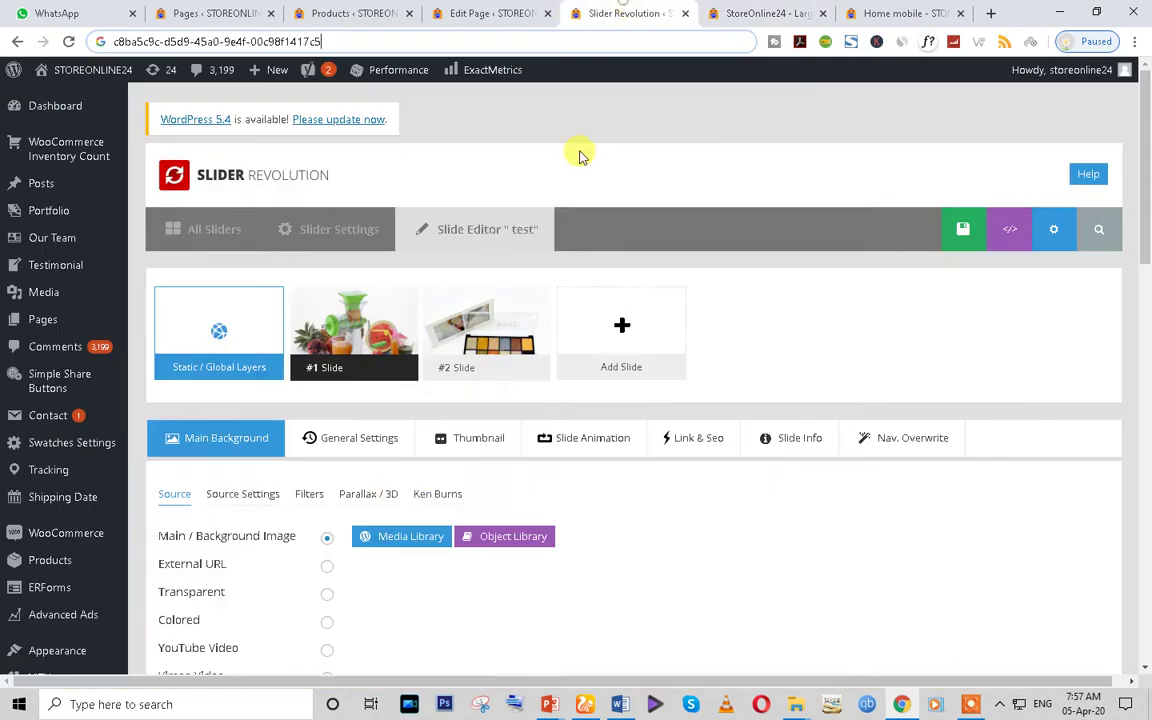
{"action": "left_click", "coordinate": [507, 10]}
{"action": "scroll", "coordinate": [303, 442], "scroll_direction": "down", "scroll_amount": 5}
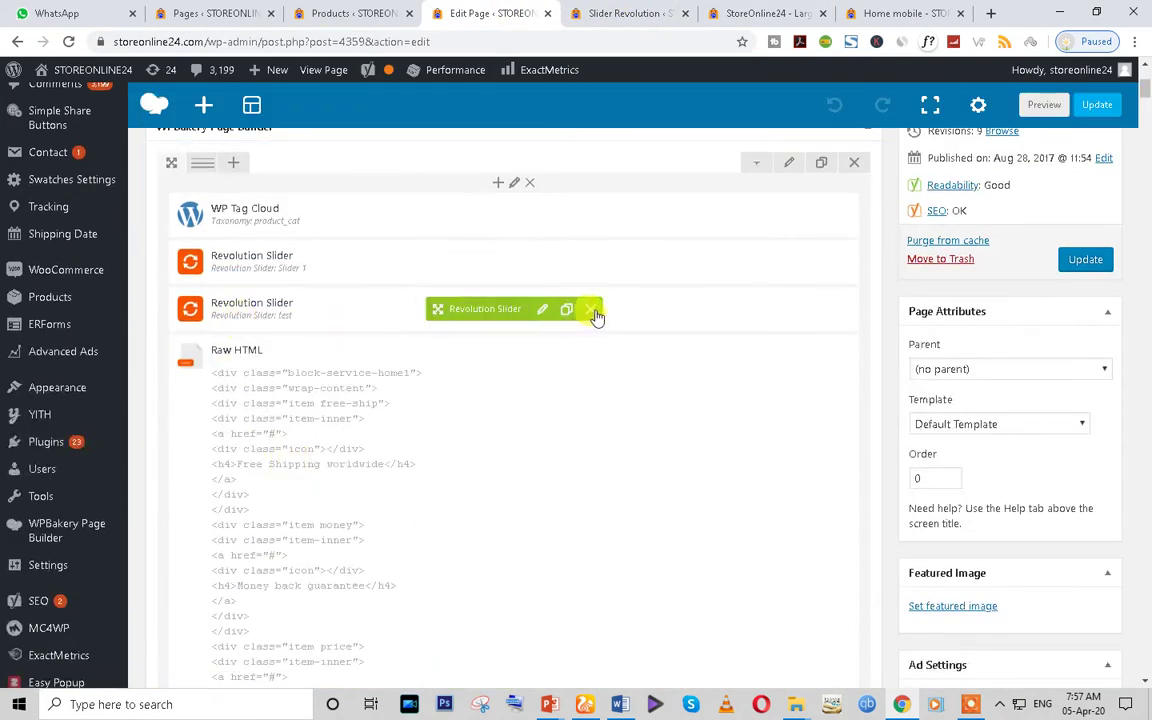
{"action": "left_click", "coordinate": [593, 310]}
View the storefront's service bar below the sliders, close the Slider Revolution tab and return to the Home page editor
{"action": "scroll", "coordinate": [532, 404], "scroll_direction": "down", "scroll_amount": 3}
{"action": "left_click", "coordinate": [745, 12]}
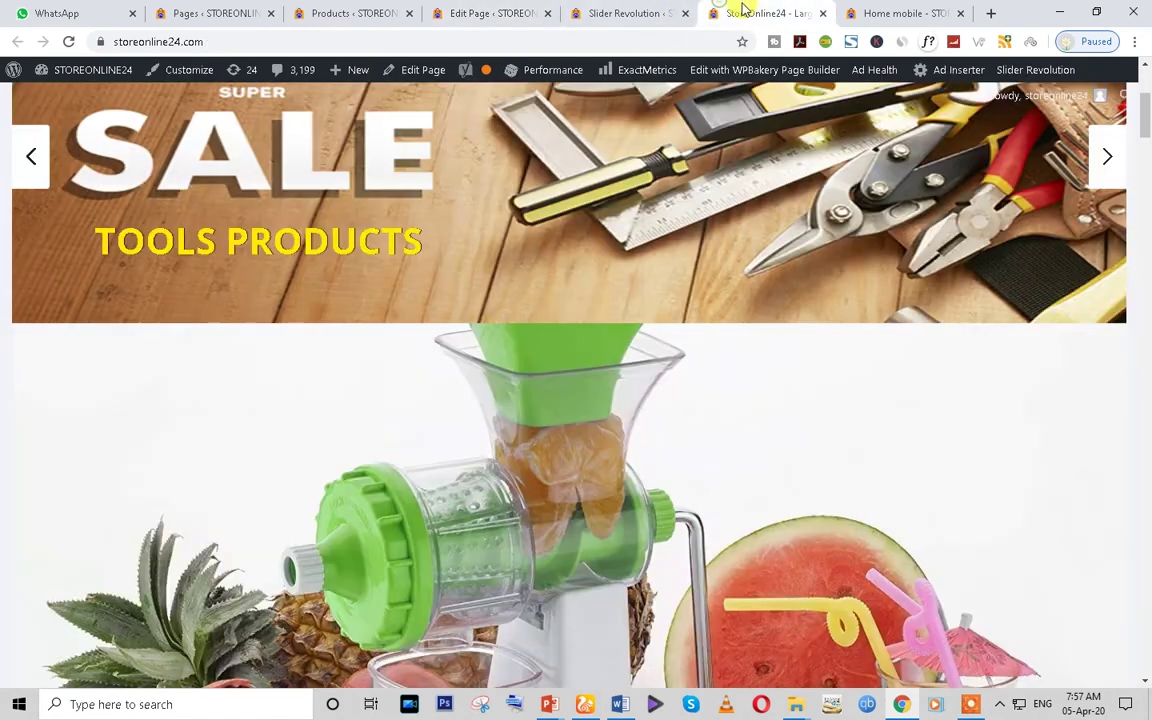
{"action": "scroll", "coordinate": [450, 298], "scroll_direction": "down", "scroll_amount": 6}
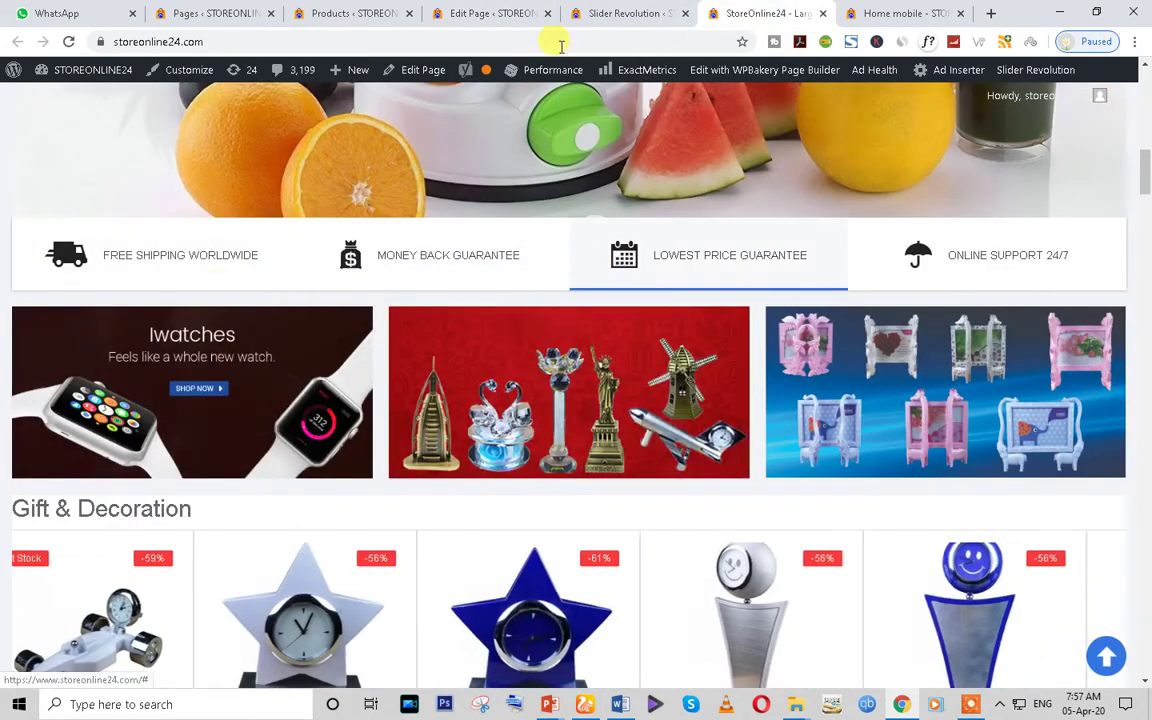
{"action": "left_click", "coordinate": [601, 10]}
{"action": "scroll", "coordinate": [478, 423], "scroll_direction": "down", "scroll_amount": 3}
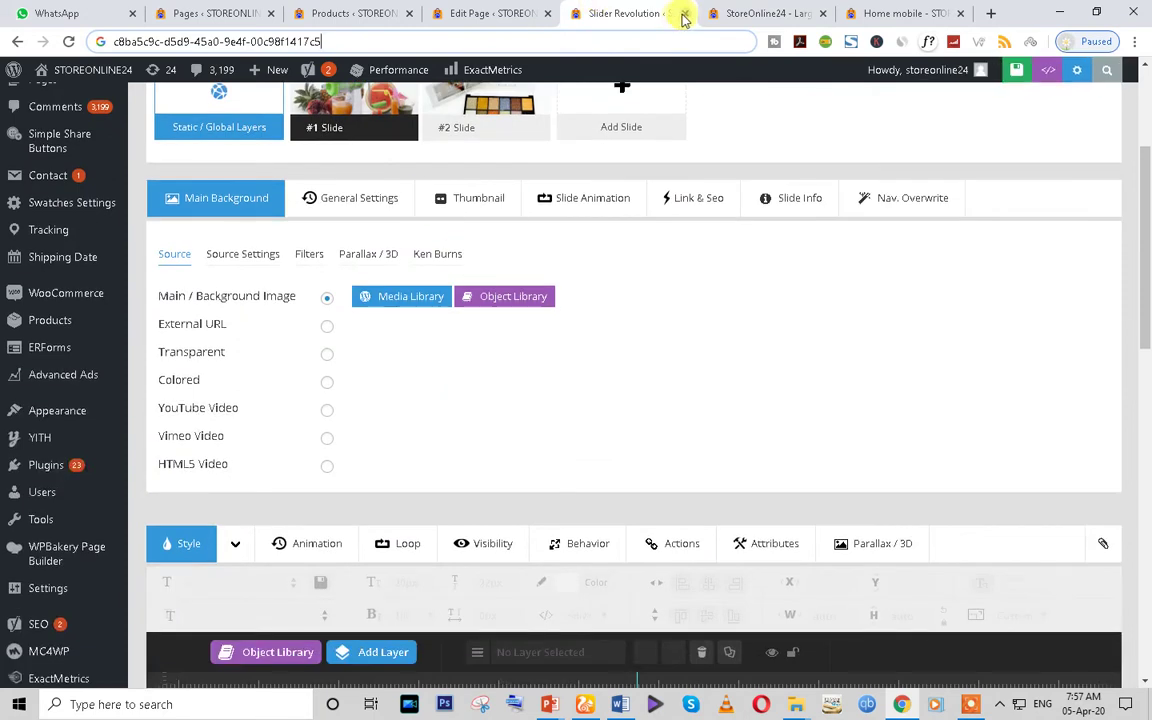
{"action": "left_click", "coordinate": [684, 13]}
{"action": "left_click", "coordinate": [476, 11]}
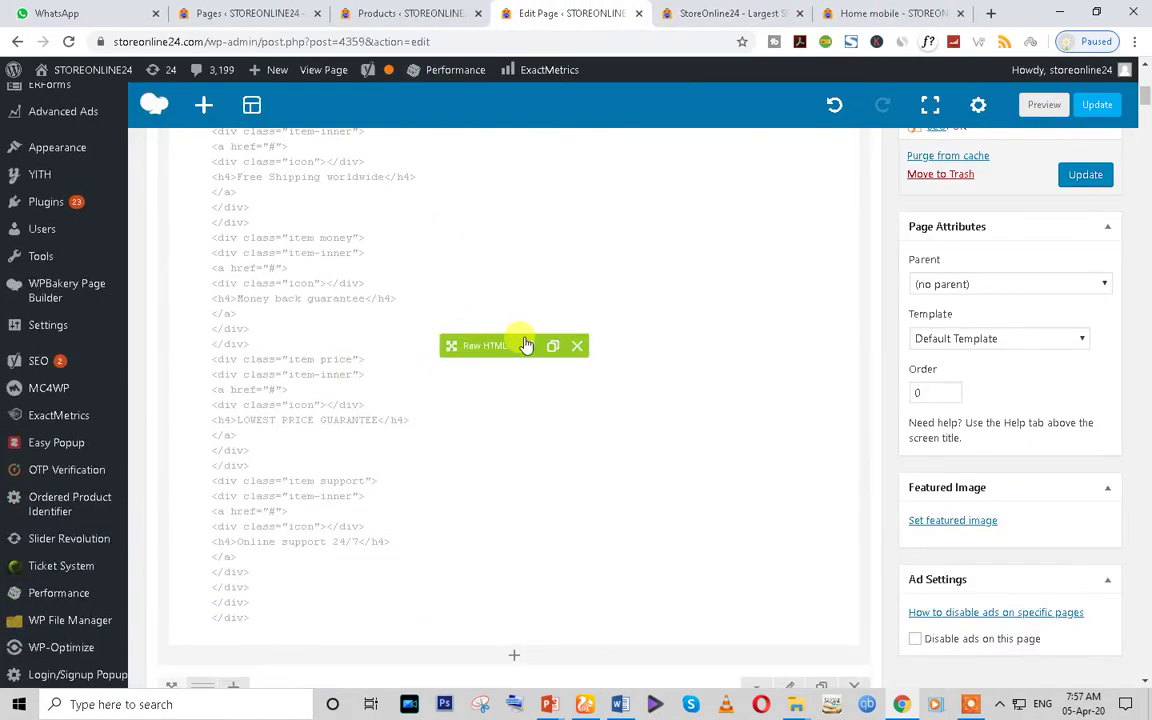
Open the Raw HTML element's settings, examine the service bar code and save the element without editing it
{"action": "left_click", "coordinate": [526, 345]}
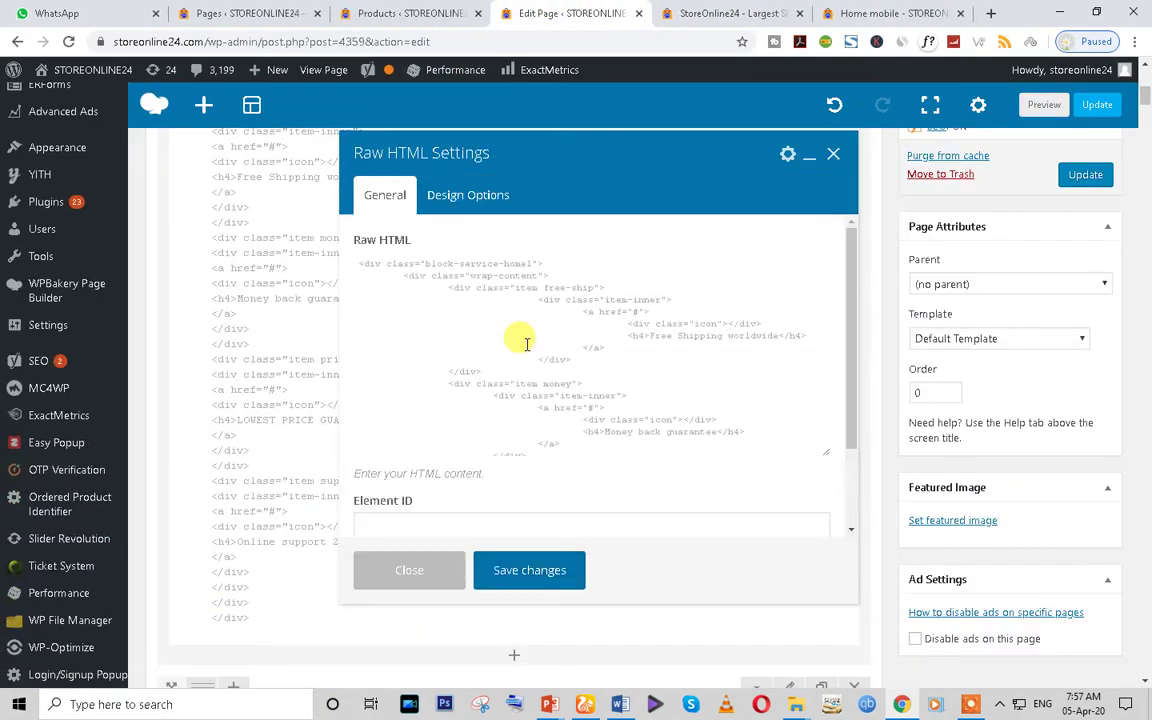
{"action": "left_click_drag", "start_coordinate": [366, 264], "coordinate": [557, 390]}
{"action": "scroll", "coordinate": [557, 390], "scroll_direction": "down", "scroll_amount": 1}
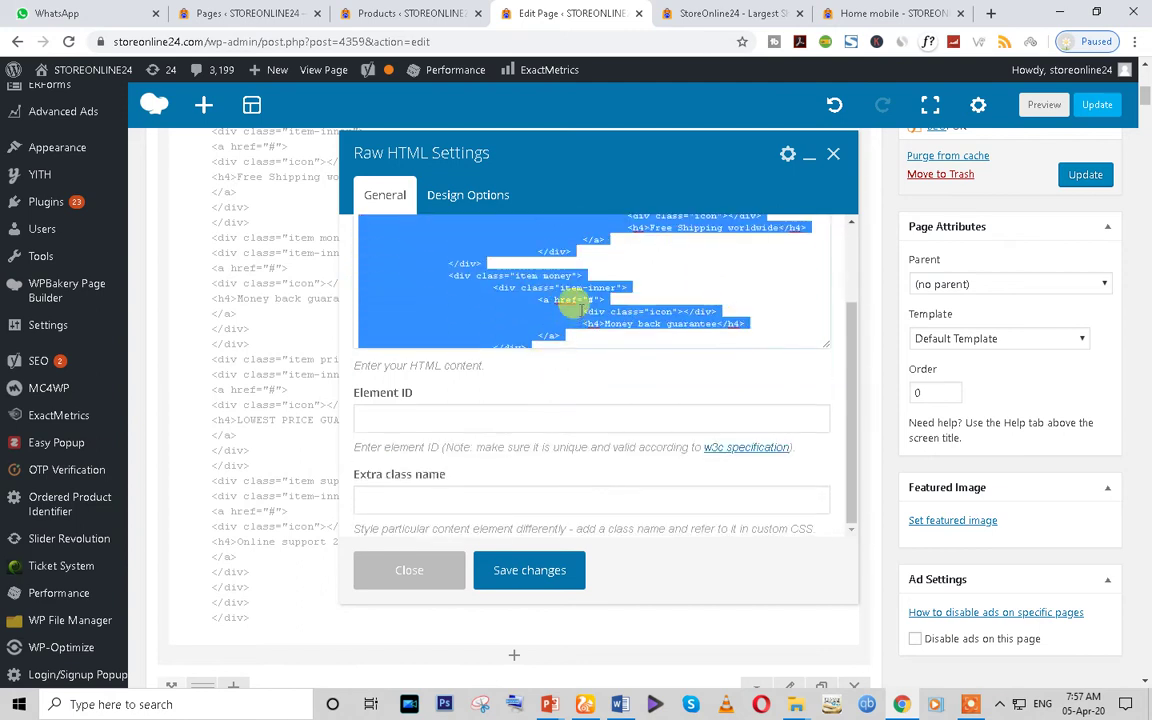
{"action": "scroll", "coordinate": [575, 310], "scroll_direction": "down", "scroll_amount": 1}
{"action": "triple_click", "coordinate": [585, 300]}
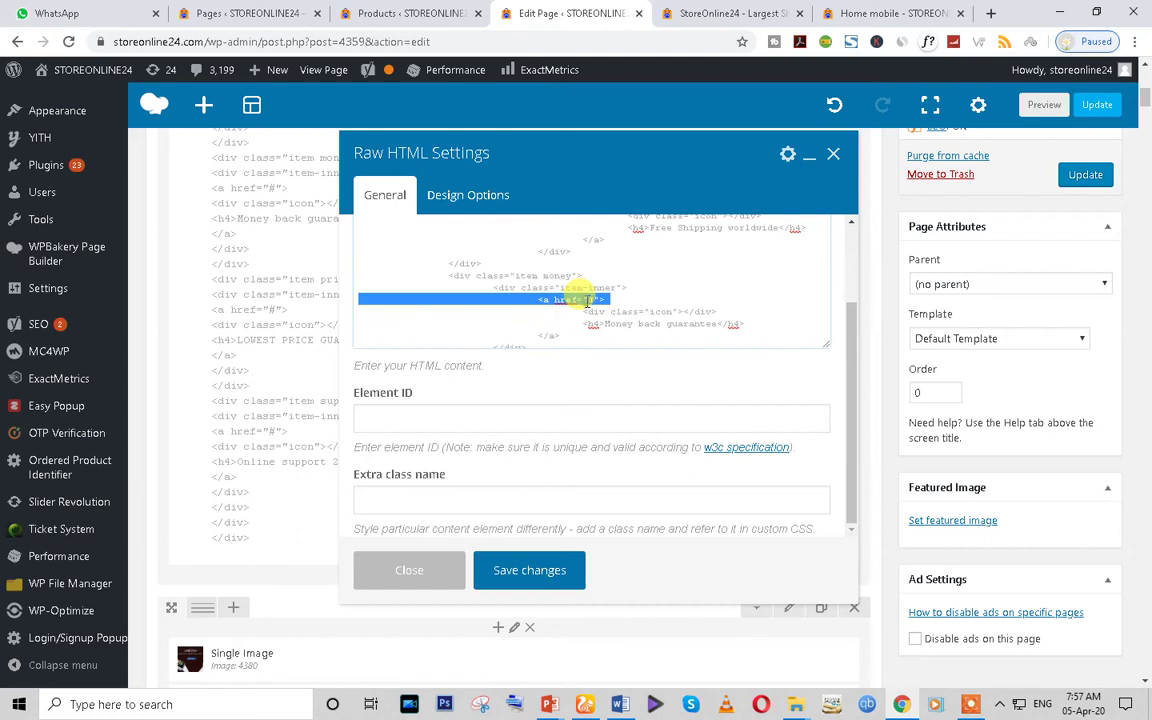
{"action": "left_click", "coordinate": [529, 570]}
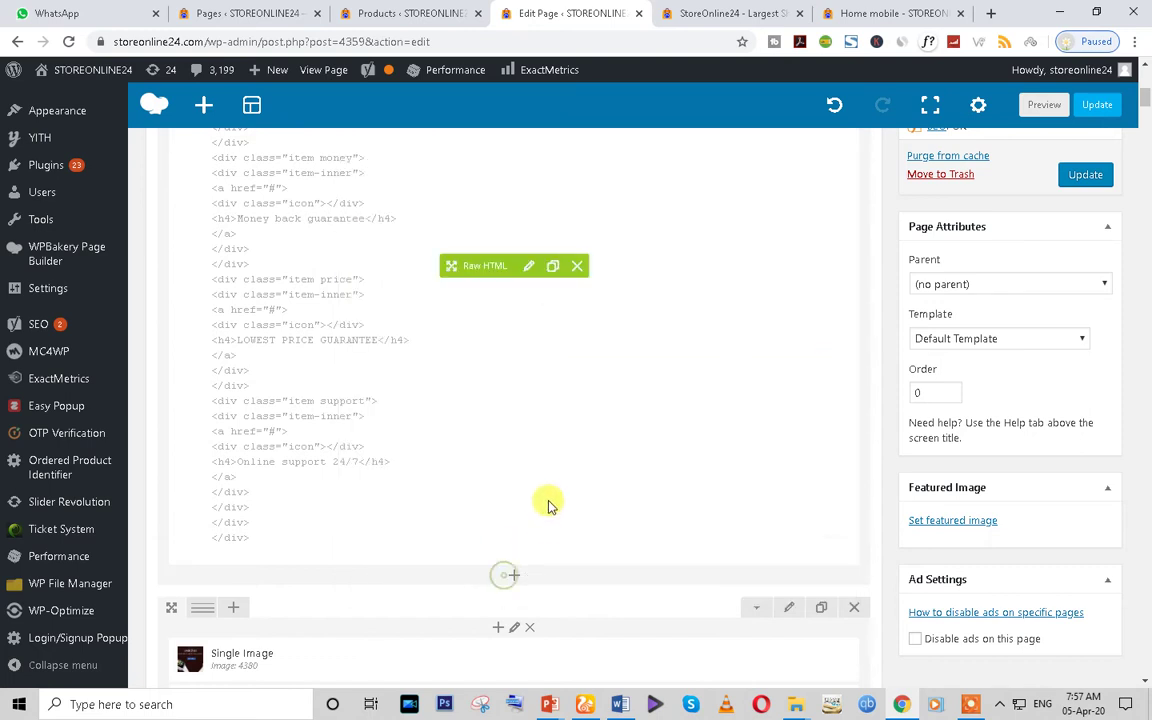
Compare the three storefront banners with the Single Image elements in the Home page editor
{"action": "scroll", "coordinate": [375, 450], "scroll_direction": "down", "scroll_amount": 3}
{"action": "left_click", "coordinate": [712, 13]}
{"action": "scroll", "coordinate": [450, 463], "scroll_direction": "down", "scroll_amount": 2}
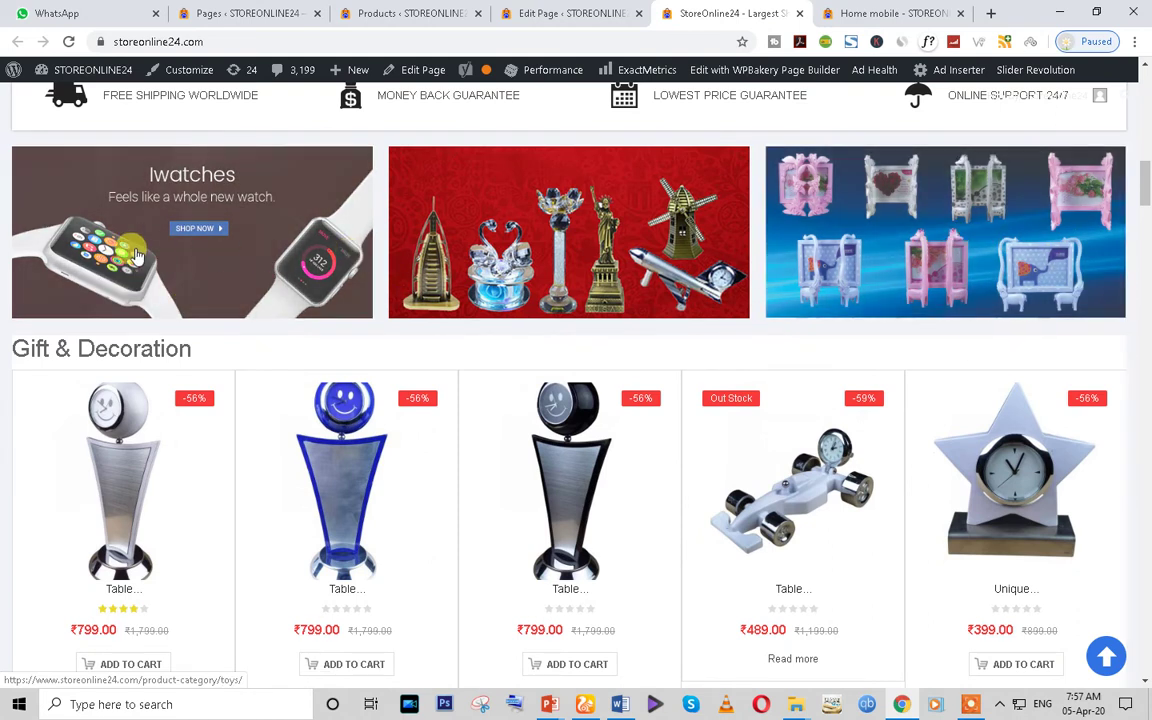
{"action": "left_click", "coordinate": [530, 13]}
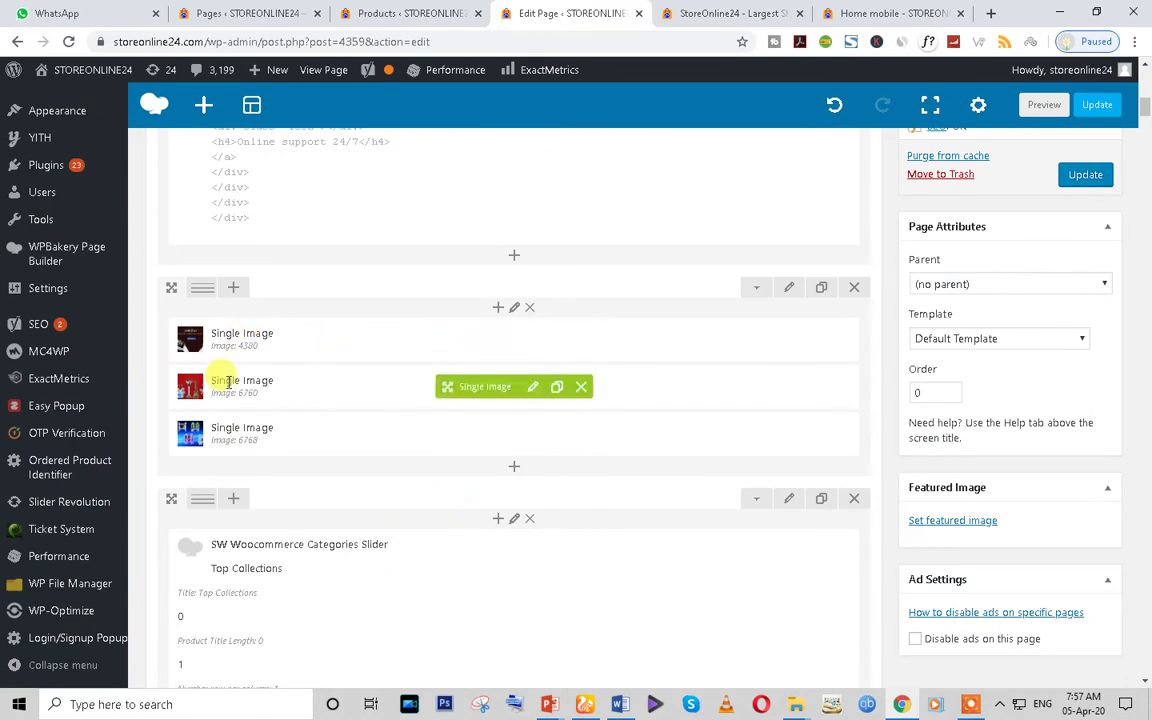
{"action": "mouse_move", "coordinate": [200, 303]}
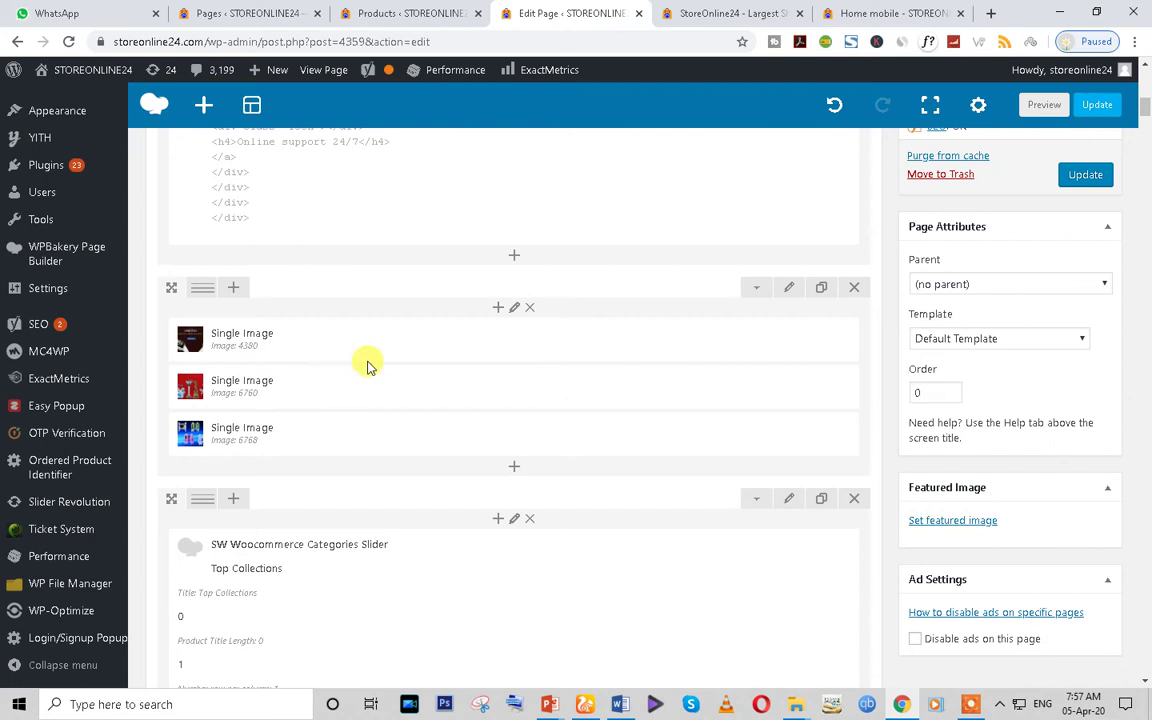
{"action": "left_click", "coordinate": [715, 13]}
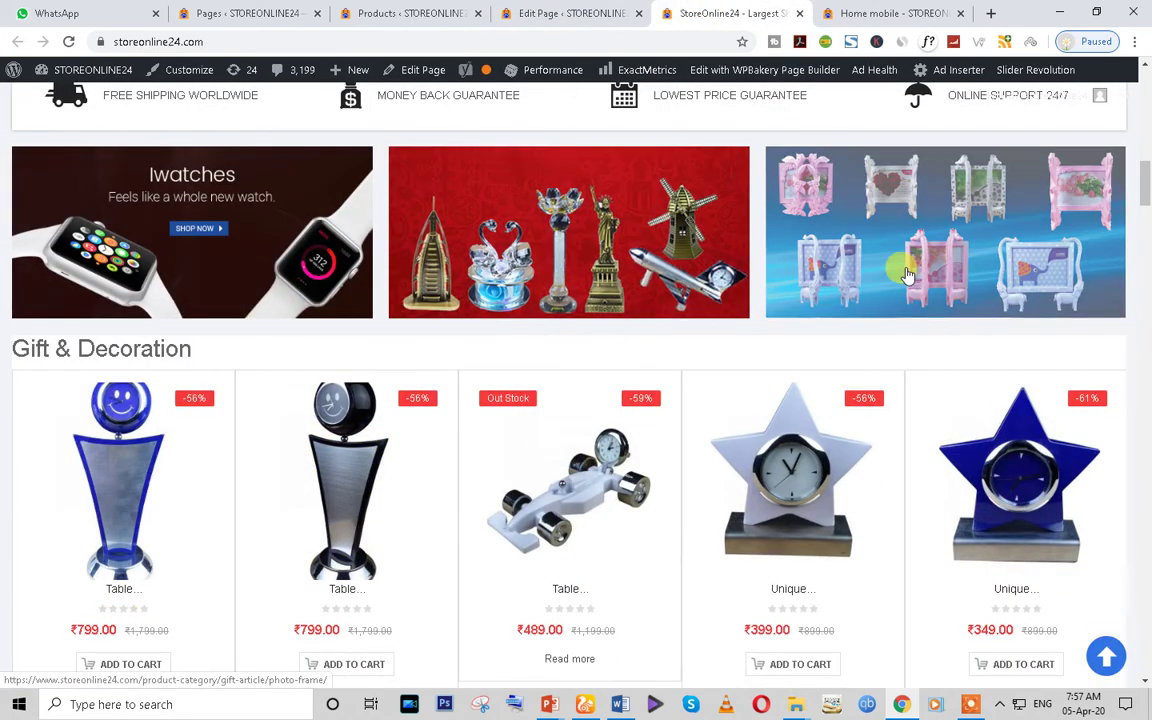
{"action": "left_click", "coordinate": [550, 13]}
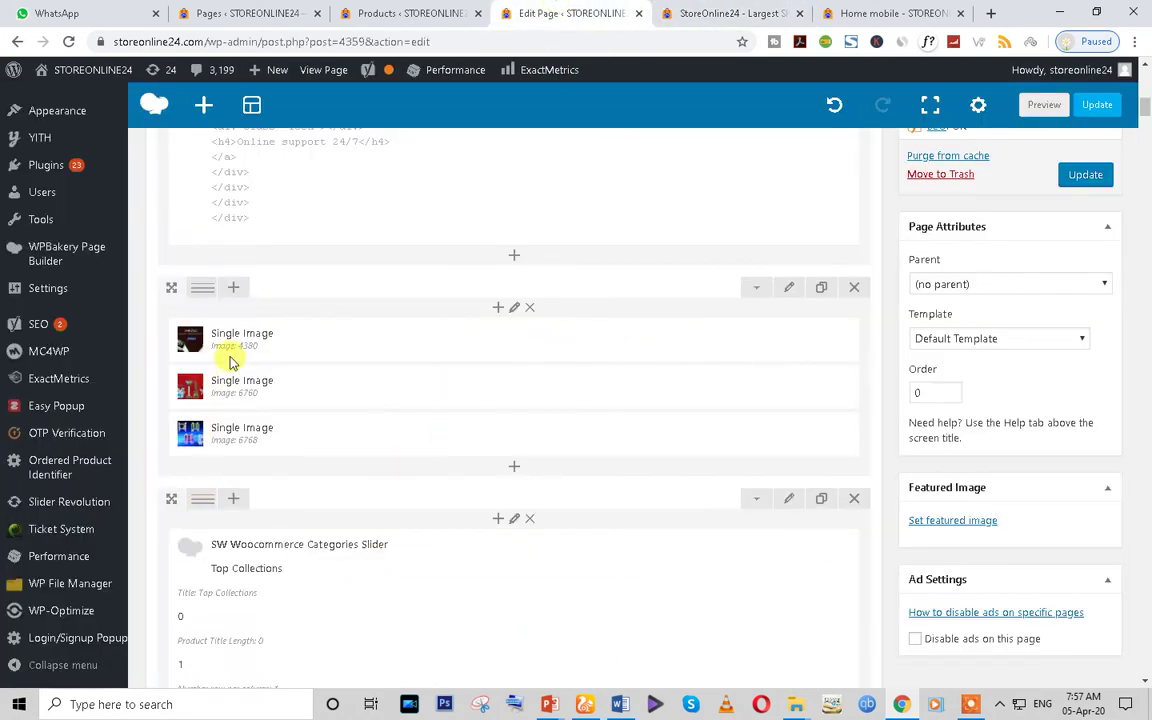
Compare the storefront's Gift & Decoration product section with the element below the Single Image row in the Home page editor
{"action": "scroll", "coordinate": [276, 500], "scroll_direction": "down", "scroll_amount": 1}
{"action": "scroll", "coordinate": [276, 500], "scroll_direction": "down", "scroll_amount": 2}
{"action": "left_click", "coordinate": [712, 13]}
{"action": "scroll", "coordinate": [388, 541], "scroll_direction": "down", "scroll_amount": 1}
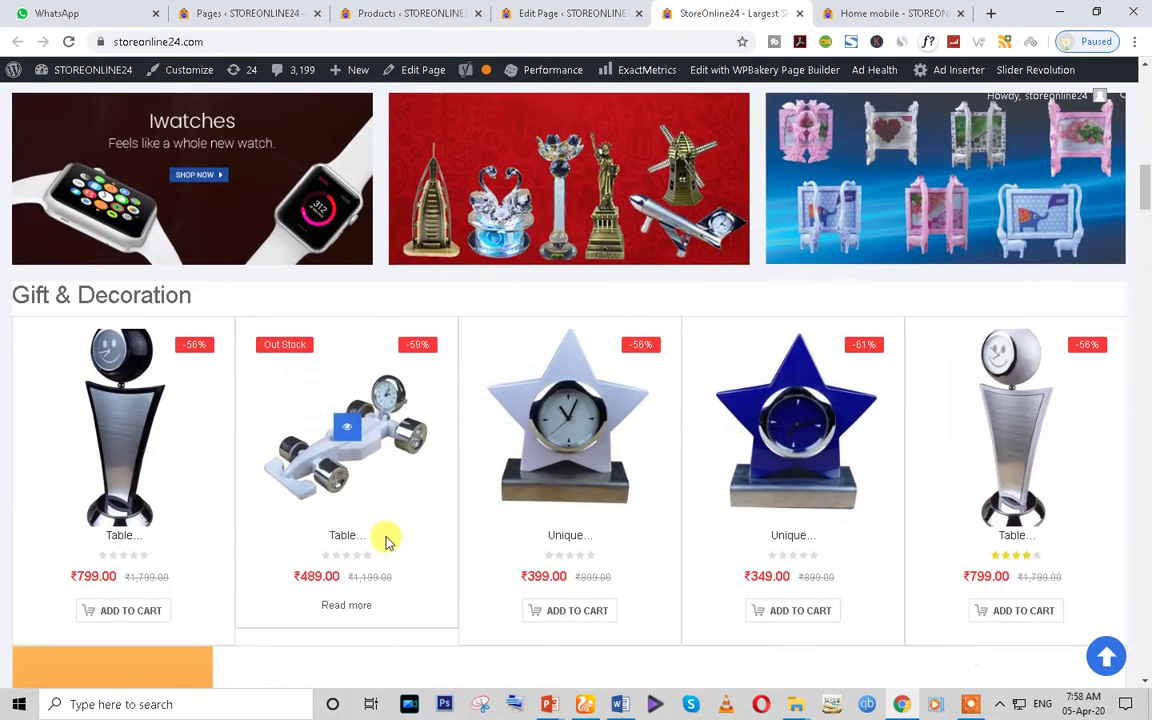
{"action": "scroll", "coordinate": [388, 541], "scroll_direction": "down", "scroll_amount": 2}
{"action": "left_click_drag", "start_coordinate": [15, 185], "coordinate": [198, 188]}
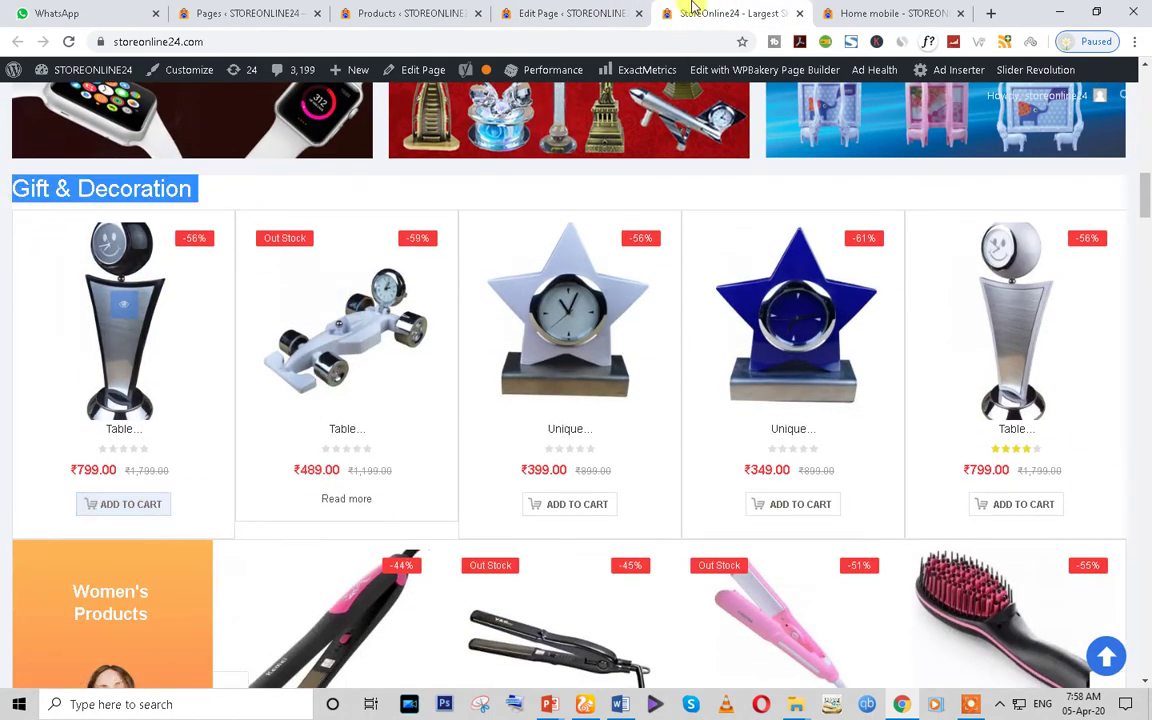
{"action": "left_click", "coordinate": [570, 13]}
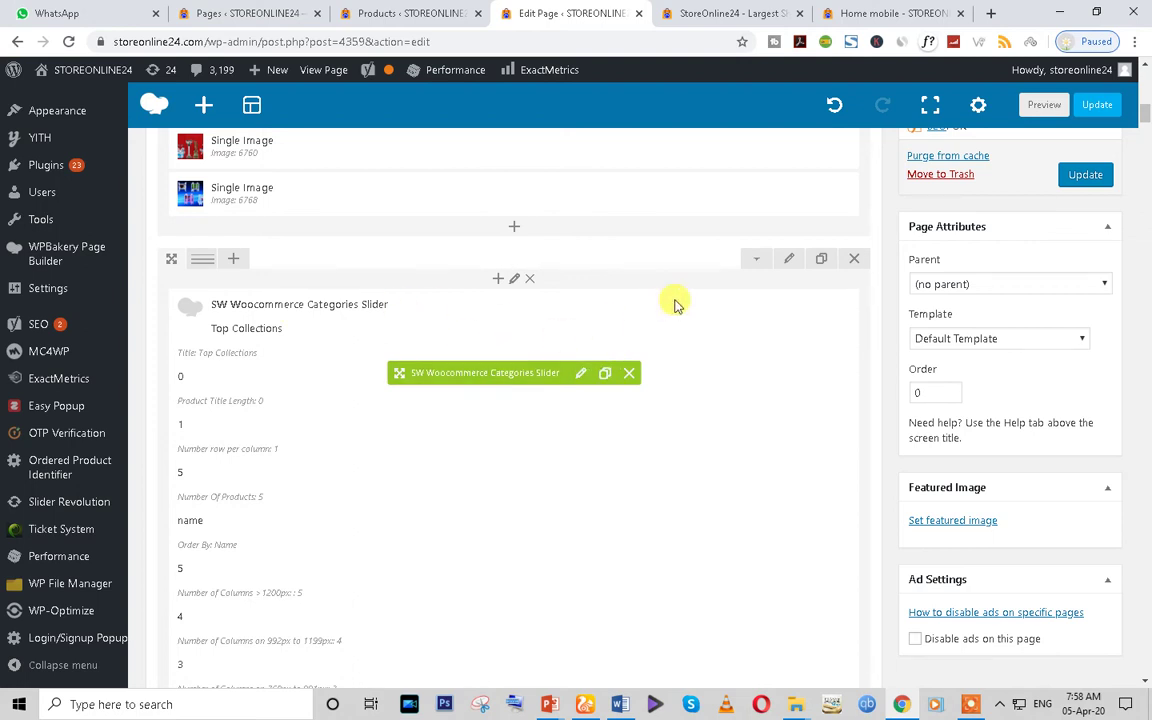
Open the element library from below the Single Image elements and search for "woo" elements
{"action": "left_click", "coordinate": [514, 233]}
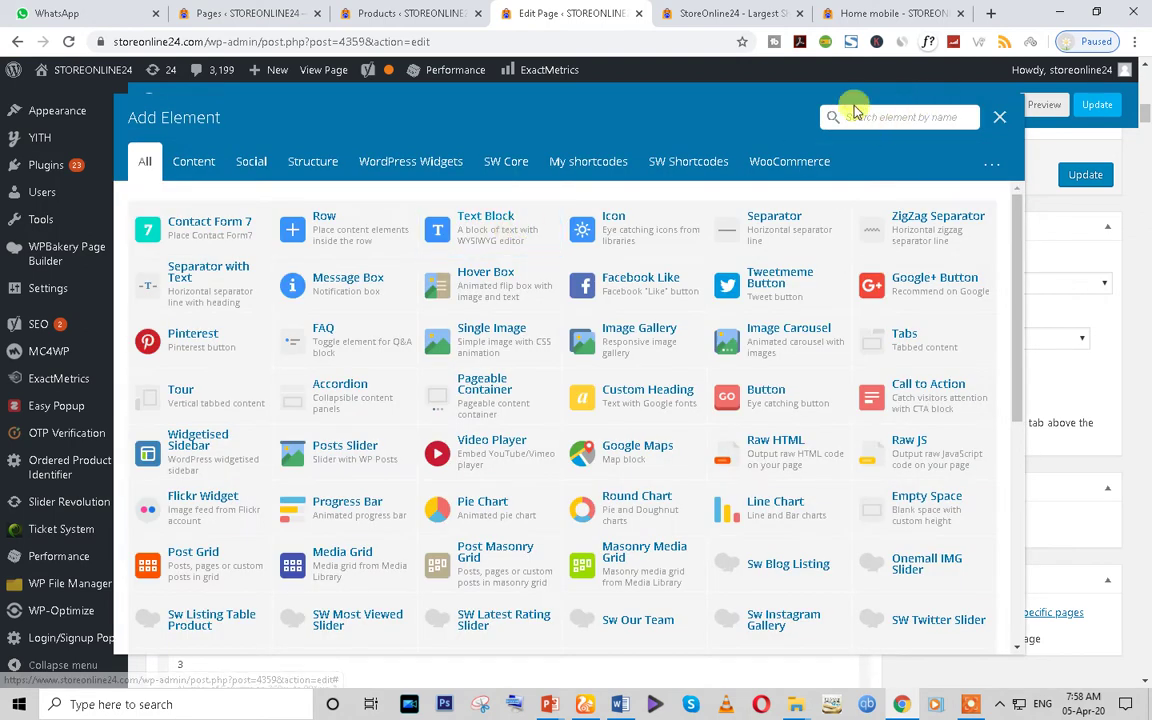
{"action": "left_click", "coordinate": [700, 13]}
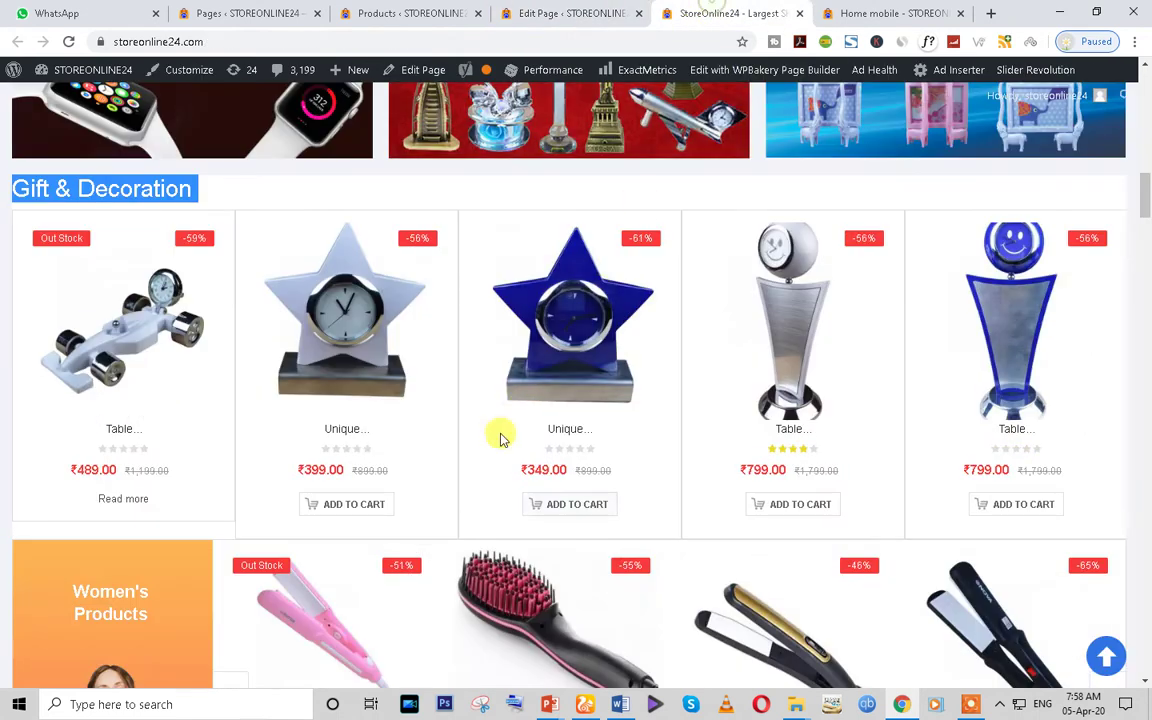
{"action": "left_click", "coordinate": [586, 12]}
{"action": "type", "text": "top"}
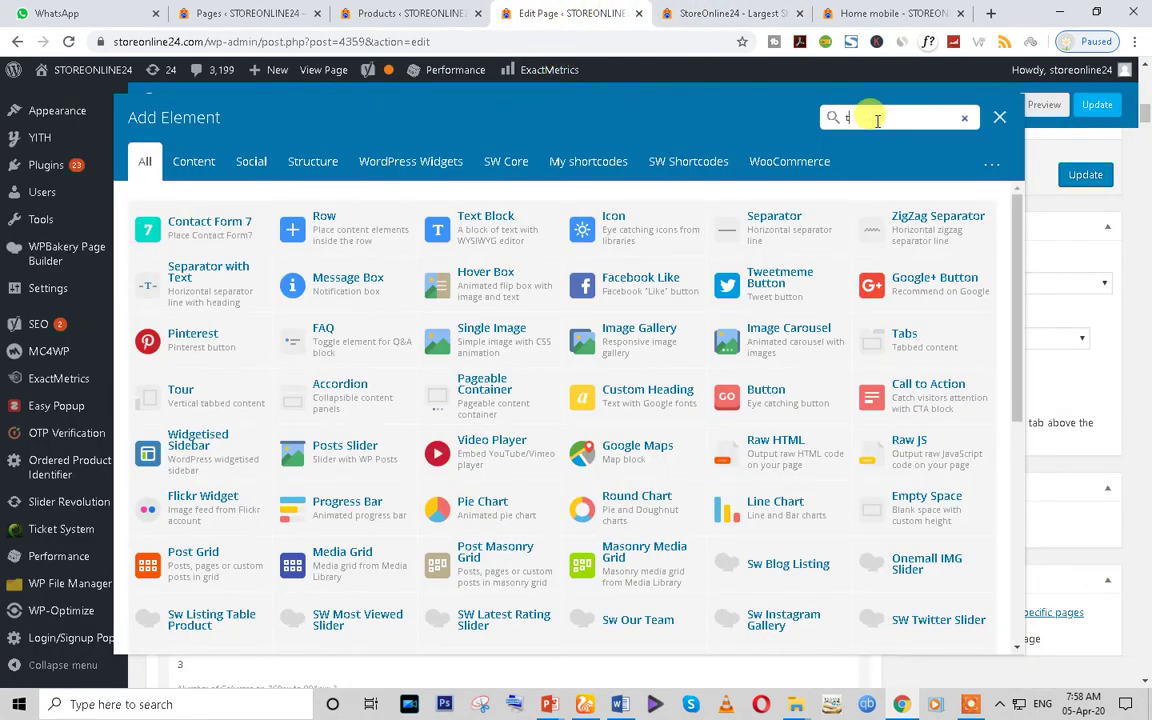
{"action": "key", "text": "BackSpace"}
{"action": "key", "text": "BackSpace"}
{"action": "key", "text": "BackSpace"}
{"action": "type", "text": "woo"}
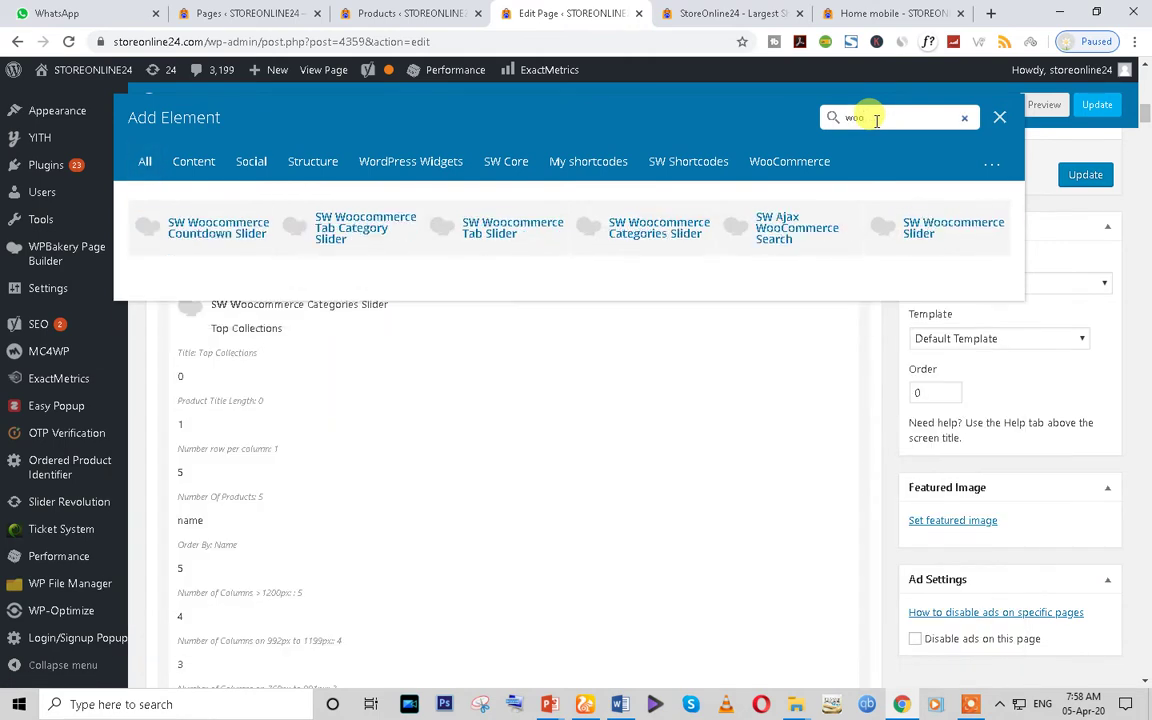
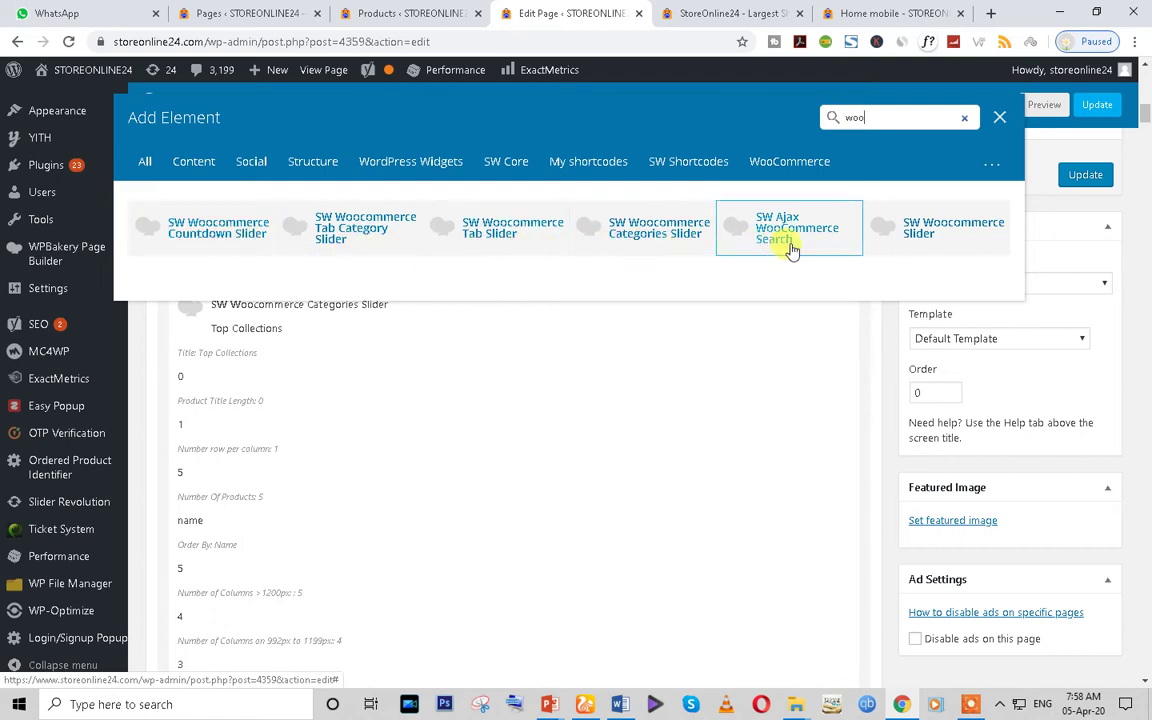
Close the element library without adding anything and compare the Top Collections and Gift & Decoration slider elements with the storefront
{"action": "left_click", "coordinate": [1002, 116]}
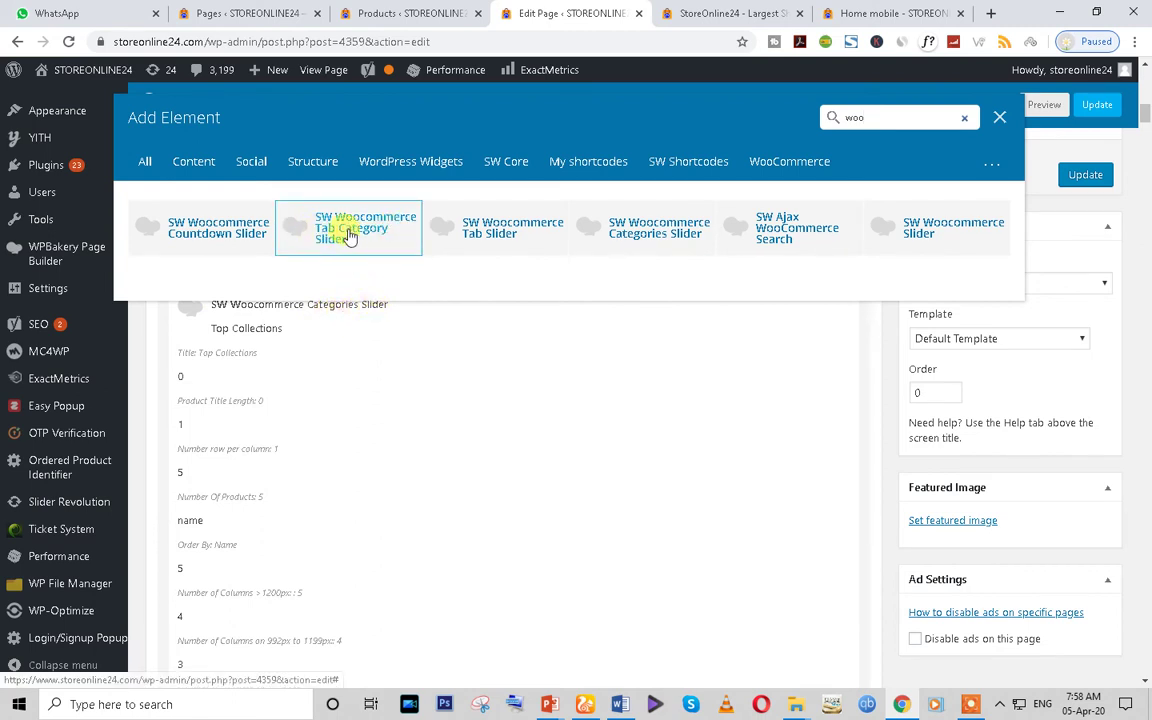
{"action": "left_click", "coordinate": [999, 117]}
{"action": "scroll", "coordinate": [268, 397], "scroll_direction": "down", "scroll_amount": 6}
{"action": "scroll", "coordinate": [447, 376], "scroll_direction": "down", "scroll_amount": 2}
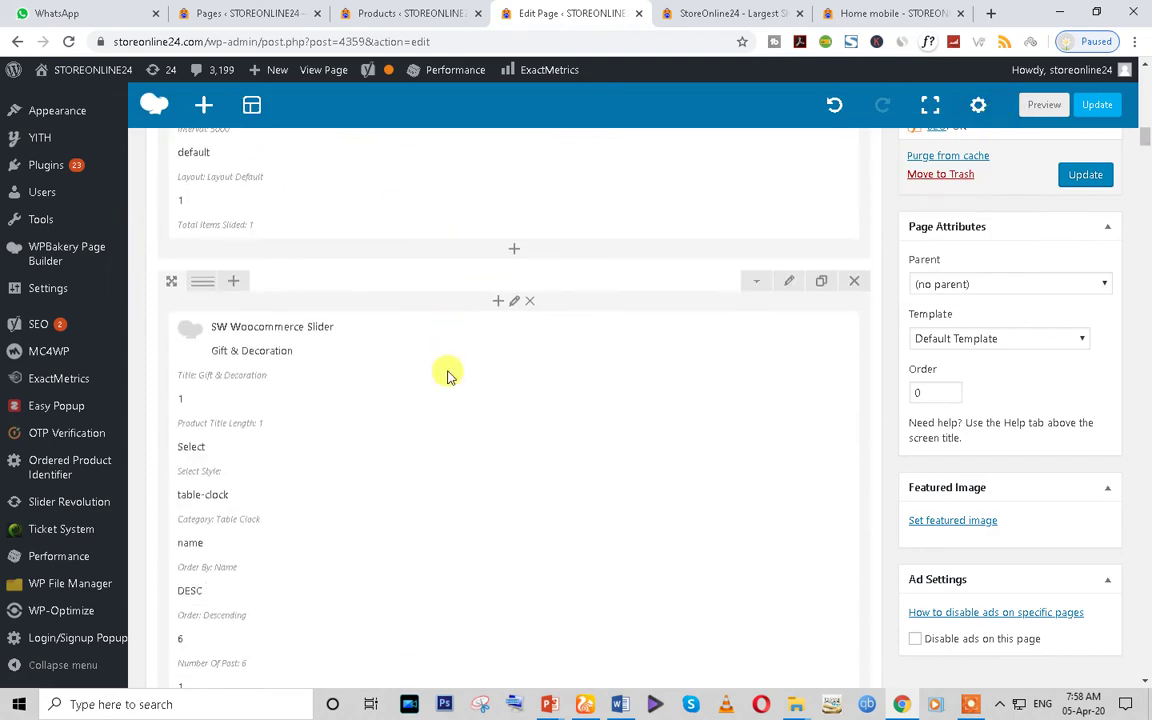
{"action": "scroll", "coordinate": [447, 429], "scroll_direction": "down", "scroll_amount": 3}
{"action": "scroll", "coordinate": [373, 370], "scroll_direction": "up", "scroll_amount": 2}
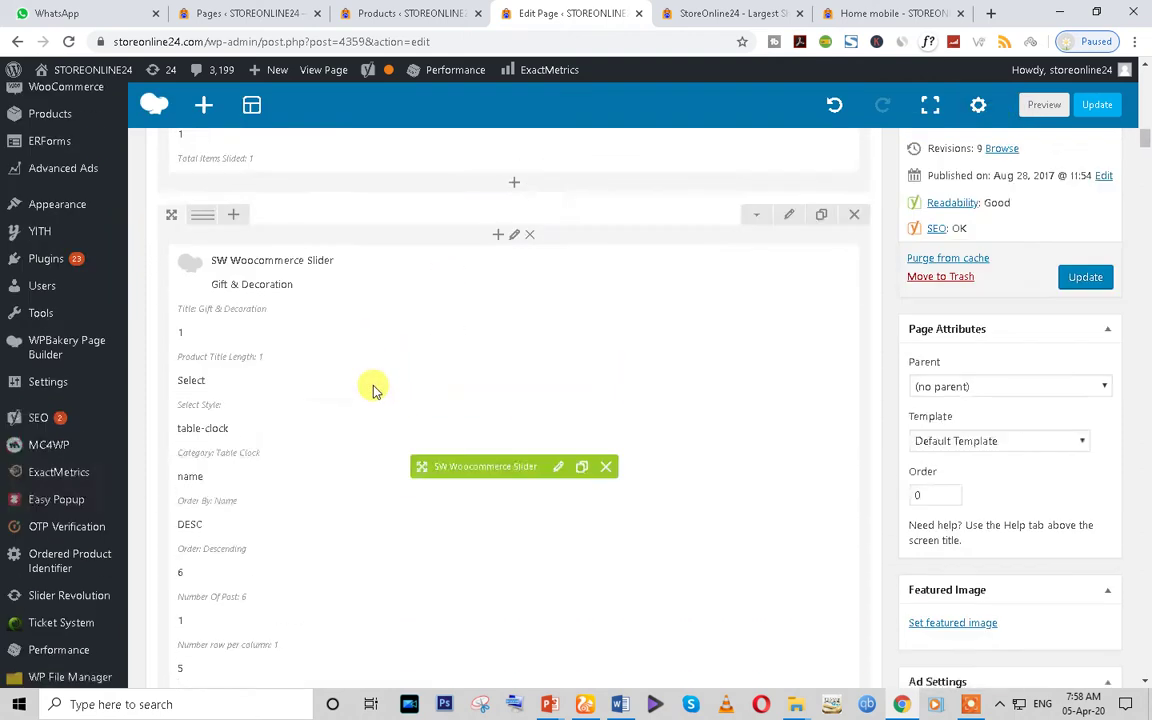
{"action": "scroll", "coordinate": [373, 390], "scroll_direction": "up", "scroll_amount": 8}
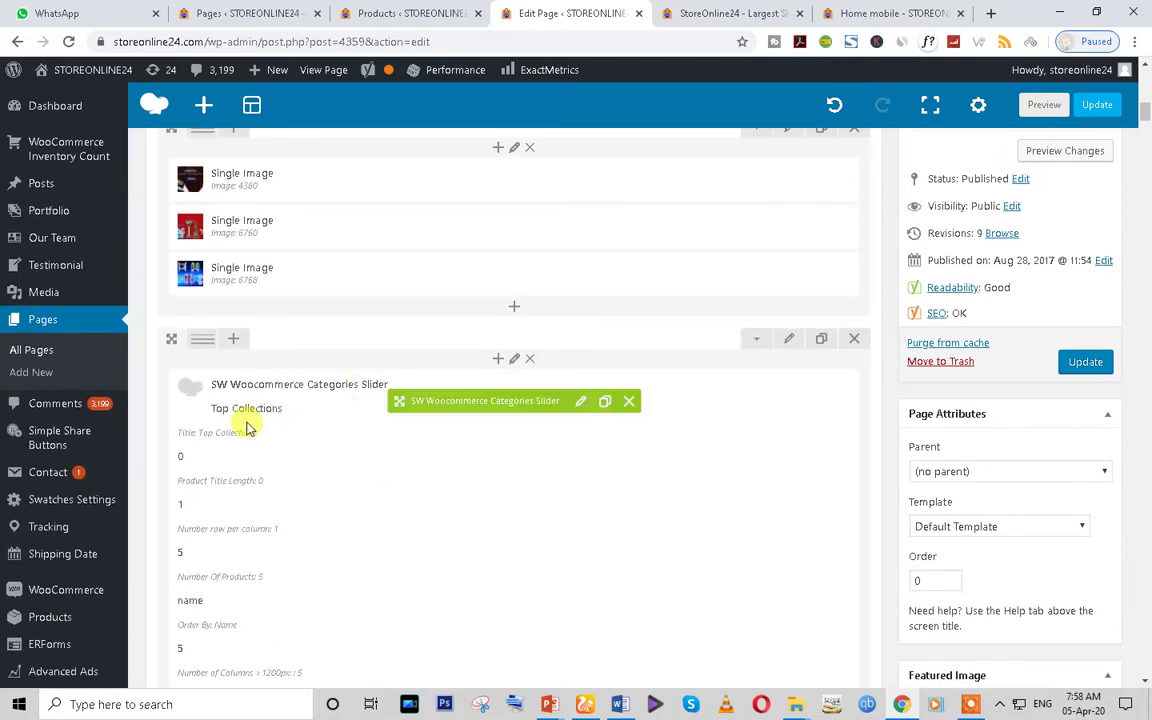
{"action": "scroll", "coordinate": [249, 428], "scroll_direction": "down", "scroll_amount": 4}
{"action": "scroll", "coordinate": [247, 424], "scroll_direction": "up", "scroll_amount": 3}
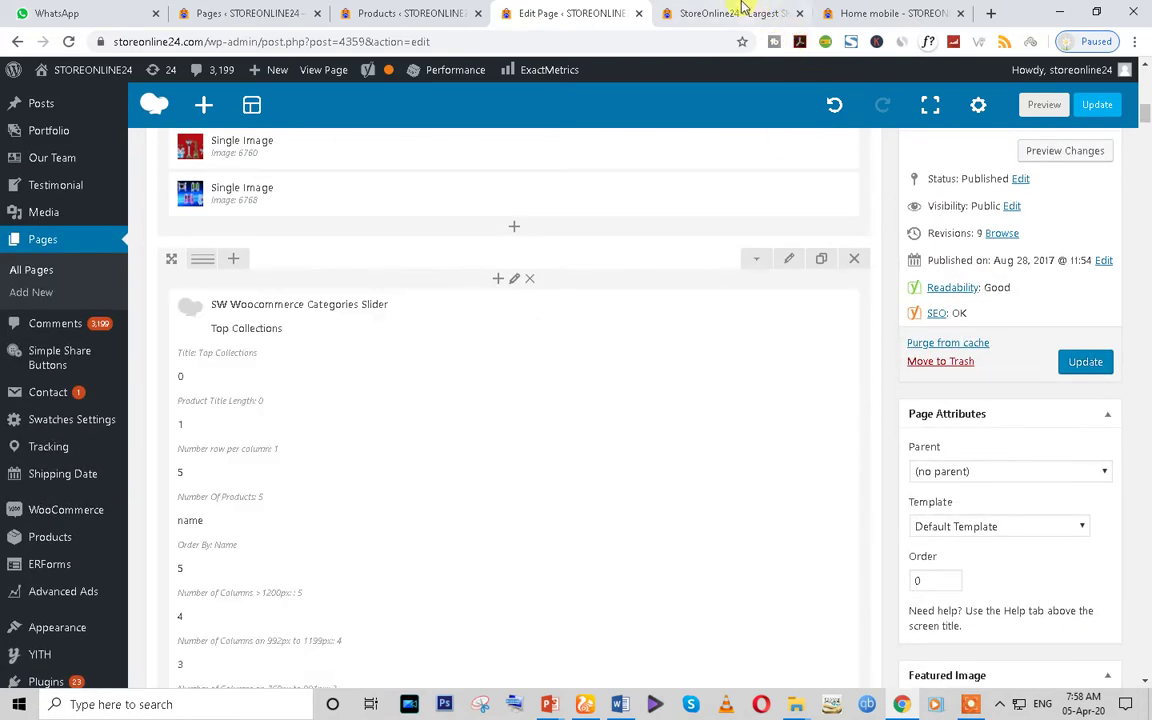
{"action": "left_click", "coordinate": [735, 13]}
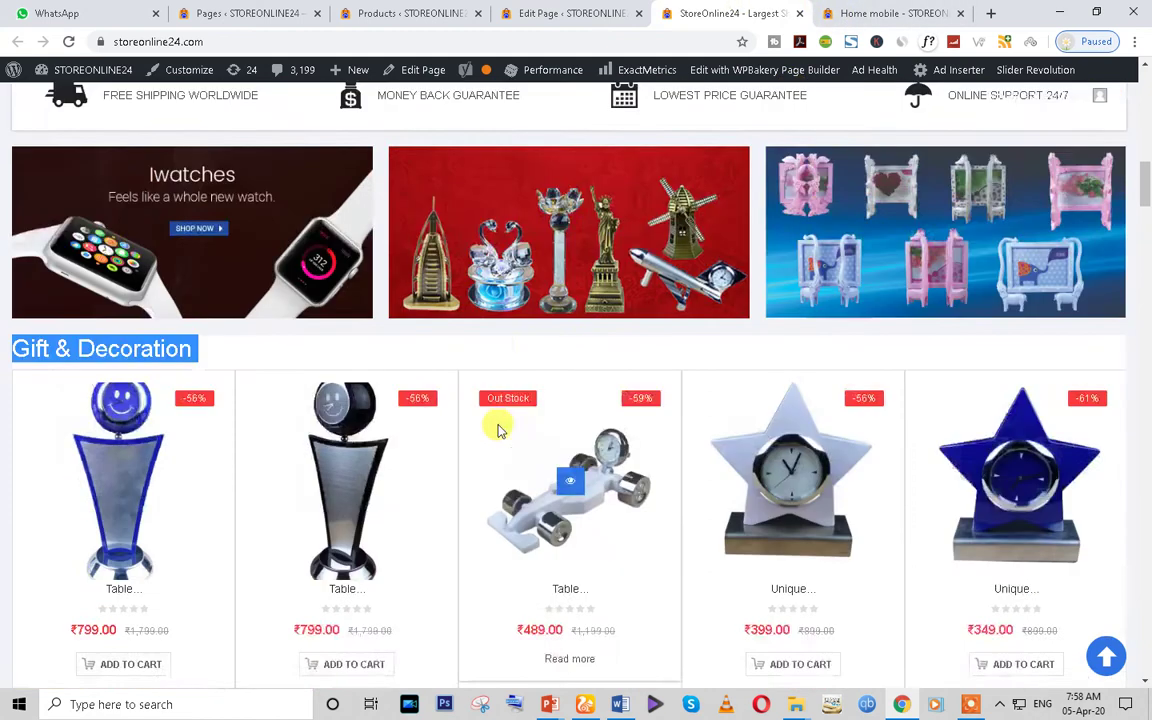
{"action": "left_click", "coordinate": [515, 13]}
Examine the rest of the Home page layout in the editor, down to the final row of four Single Image elements
{"action": "scroll", "coordinate": [321, 455], "scroll_direction": "down", "scroll_amount": 10}
{"action": "scroll", "coordinate": [322, 457], "scroll_direction": "down", "scroll_amount": 20}
{"action": "scroll", "coordinate": [322, 457], "scroll_direction": "down", "scroll_amount": 20}
{"action": "scroll", "coordinate": [322, 457], "scroll_direction": "down", "scroll_amount": 20}
{"action": "left_click_drag", "start_coordinate": [1144, 375], "coordinate": [1141, 667]}
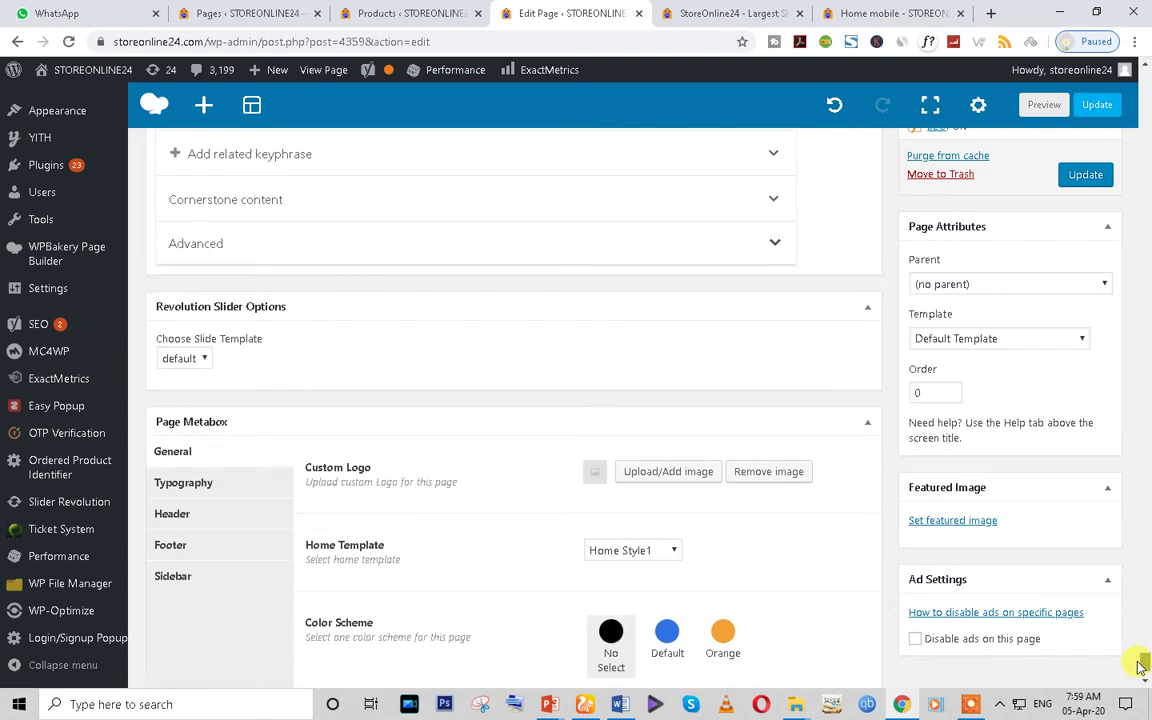
{"action": "scroll", "coordinate": [372, 368], "scroll_direction": "up", "scroll_amount": 10}
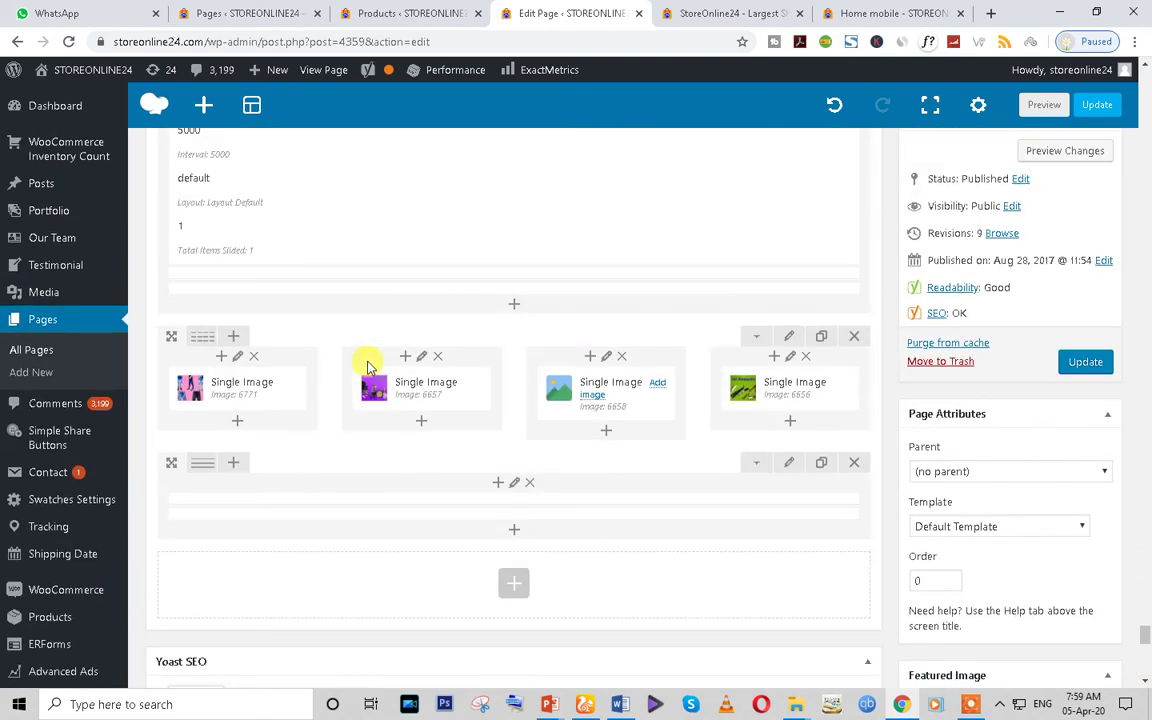
Review the storefront's remaining product sections and banners down to the footer, browsing the hair straightener carousel backwards on the way
{"action": "left_click", "coordinate": [745, 8]}
{"action": "scroll", "coordinate": [715, 455], "scroll_direction": "down", "scroll_amount": 8}
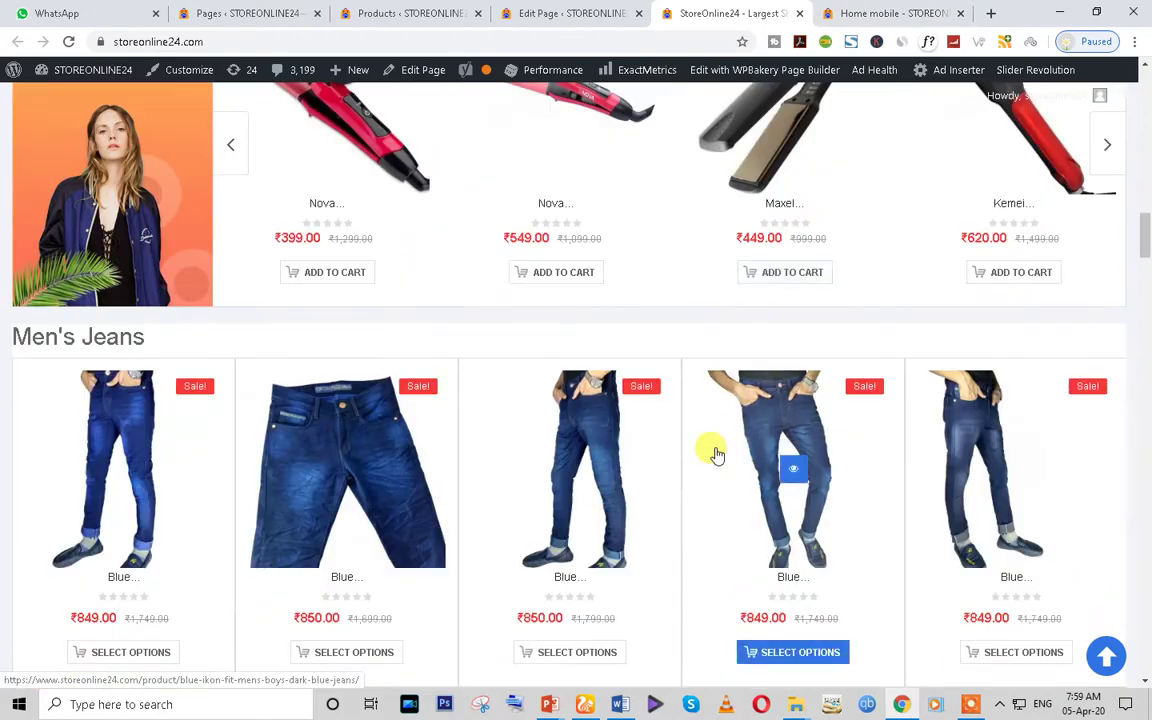
{"action": "left_click", "coordinate": [234, 150]}
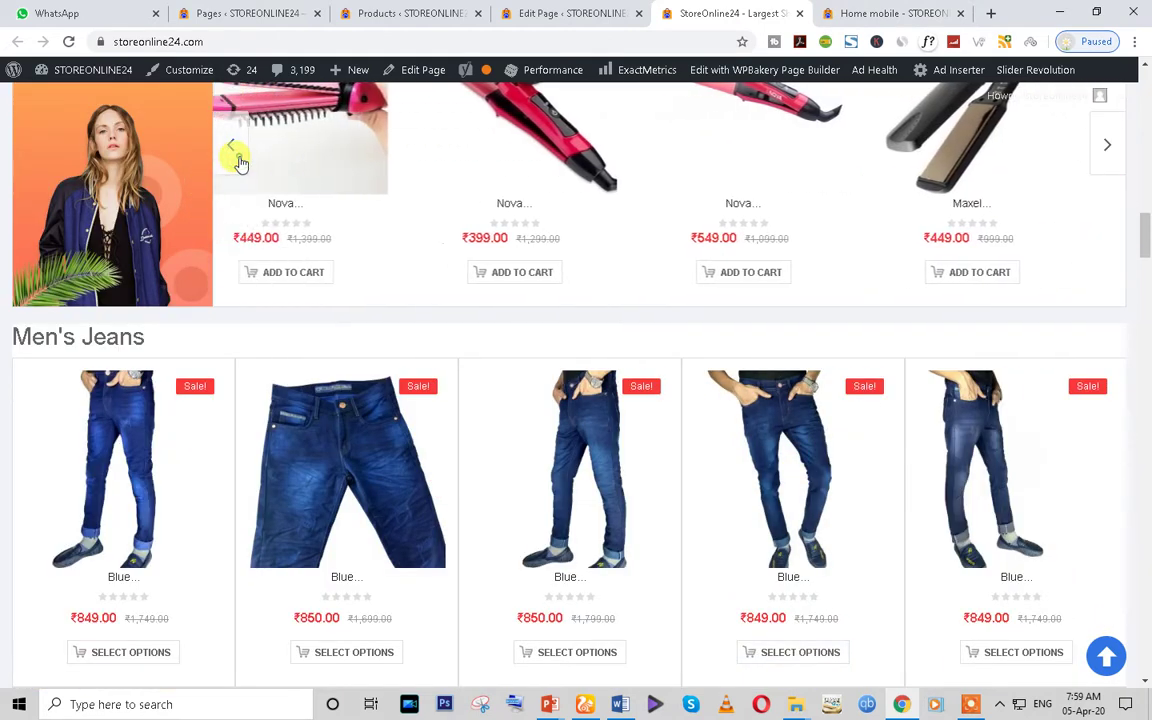
{"action": "left_click", "coordinate": [236, 152]}
{"action": "scroll", "coordinate": [566, 410], "scroll_direction": "down", "scroll_amount": 8}
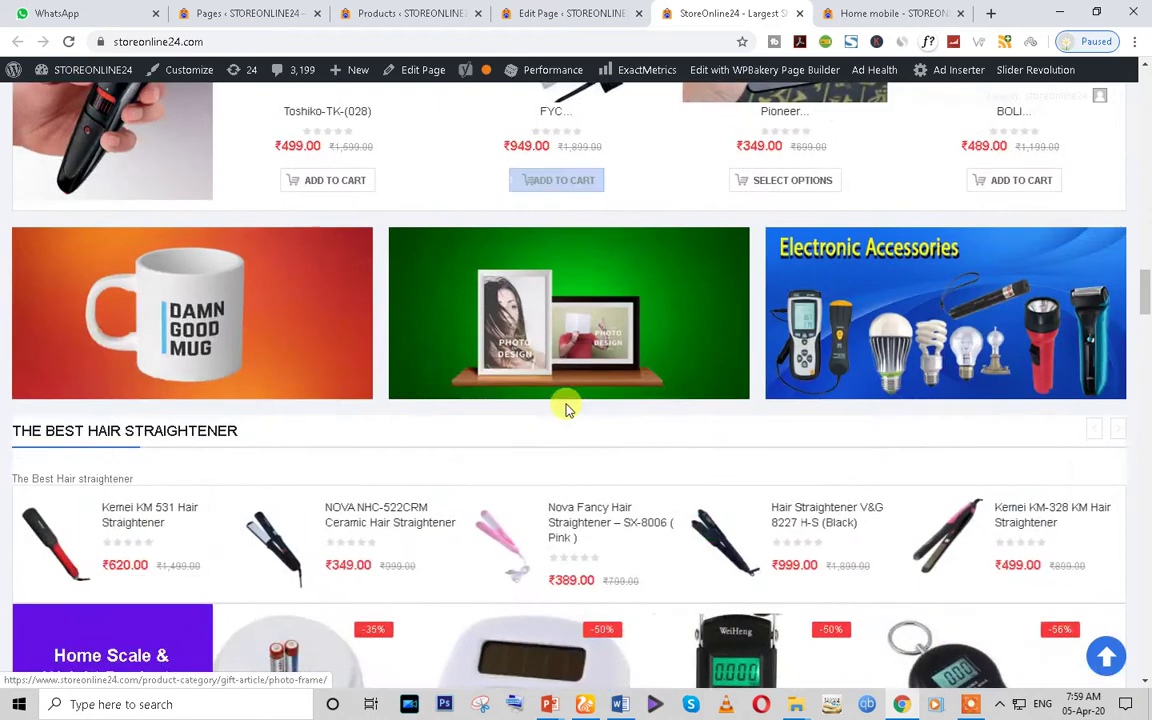
{"action": "scroll", "coordinate": [566, 410], "scroll_direction": "down", "scroll_amount": 15}
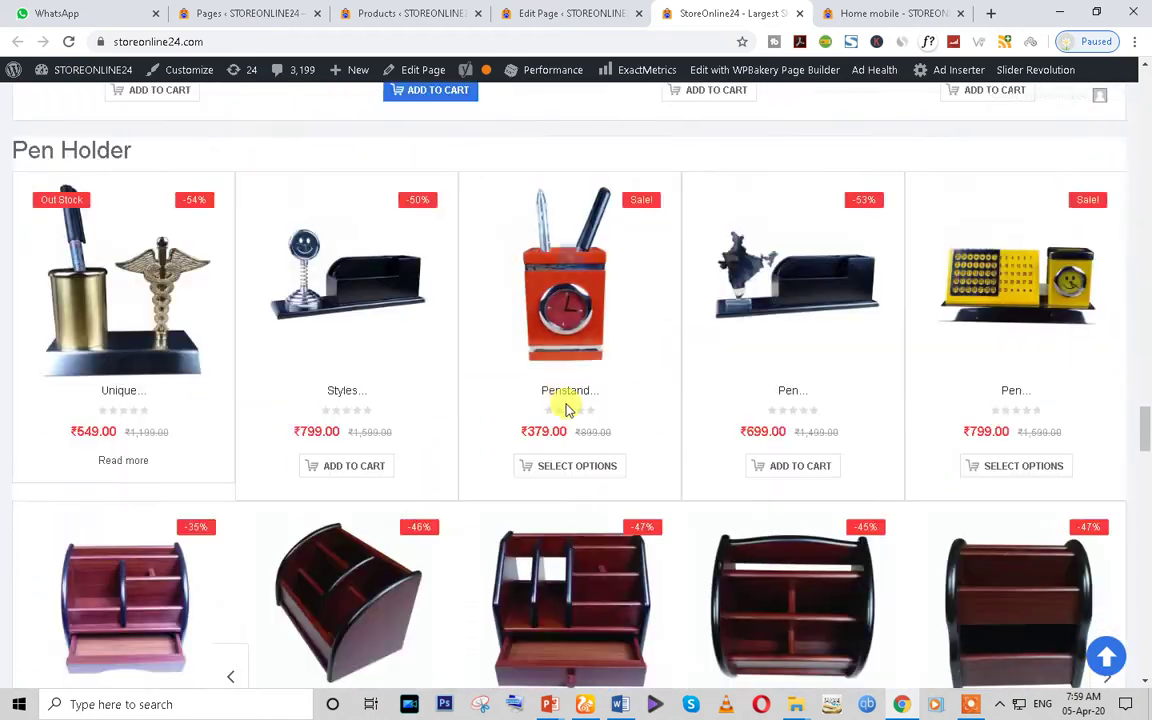
{"action": "scroll", "coordinate": [566, 410], "scroll_direction": "down", "scroll_amount": 12}
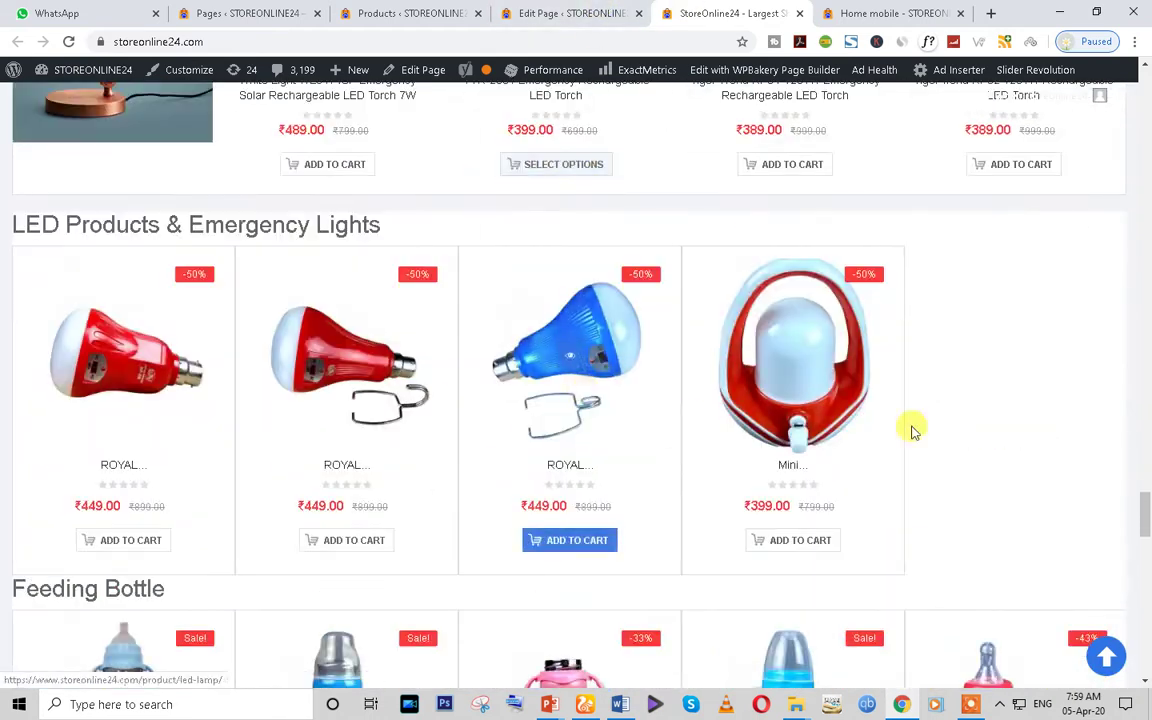
{"action": "left_click_drag", "start_coordinate": [1145, 514], "coordinate": [1148, 660]}
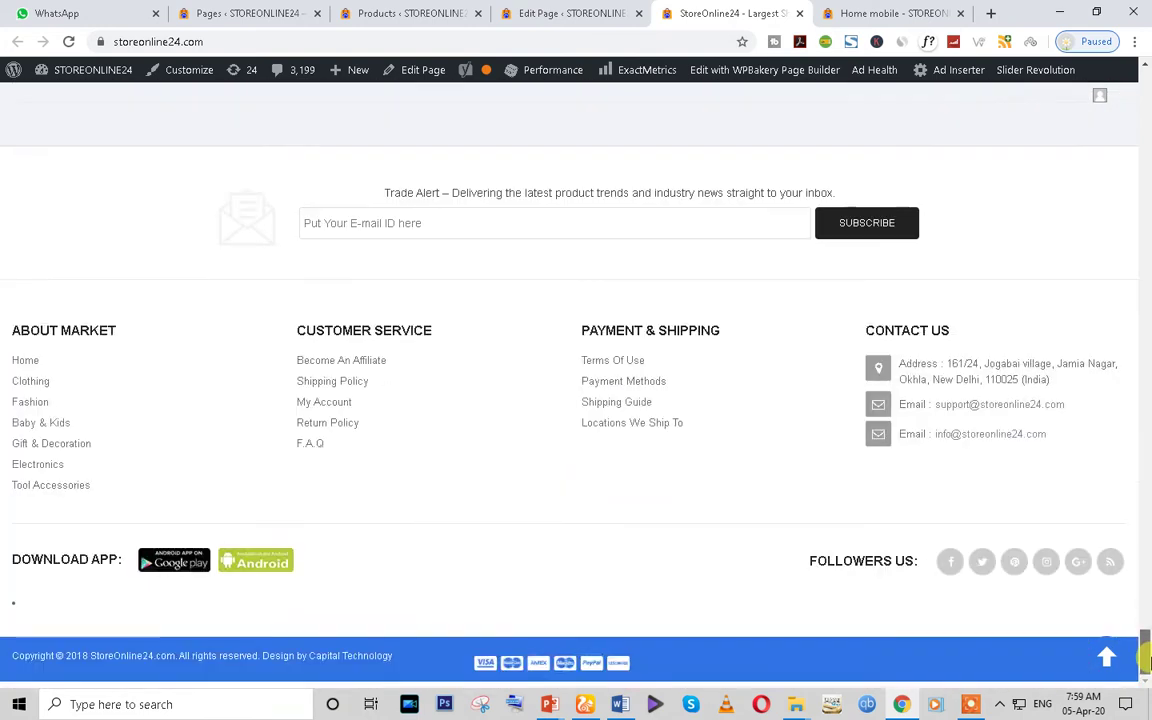
Open the Become An Affiliate page from the storefront footer and examine its benefits, login and registration sections without filling anything in
{"action": "left_click", "coordinate": [345, 365]}
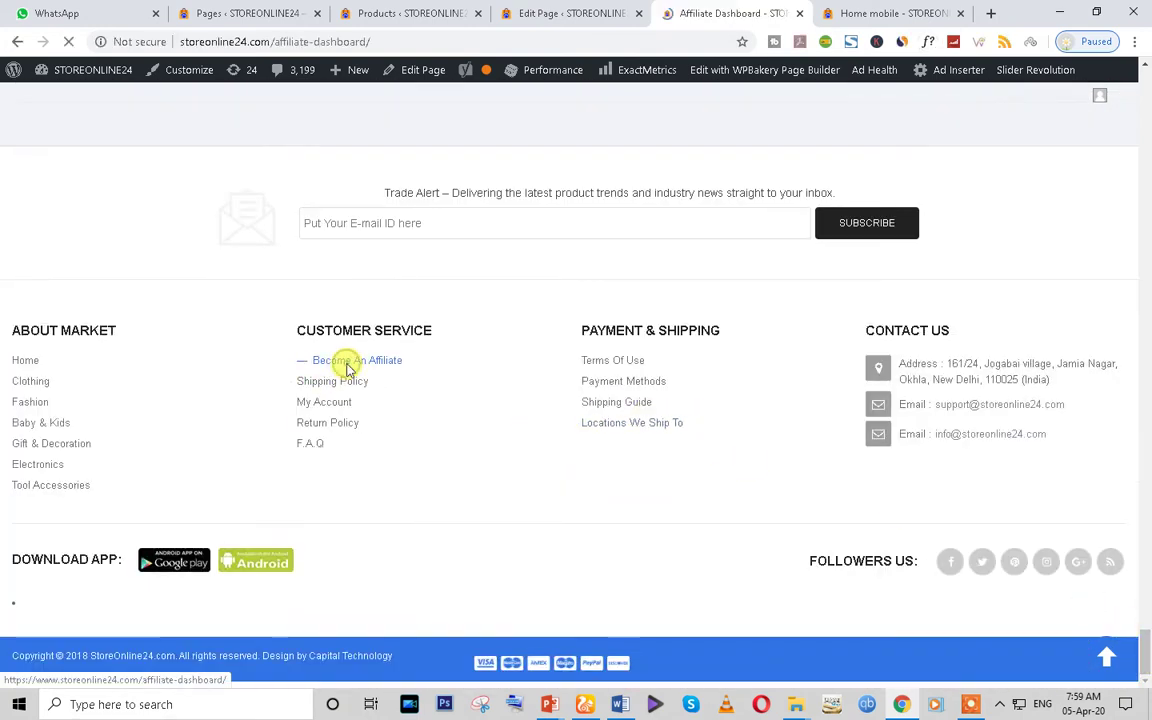
{"action": "scroll", "coordinate": [315, 410], "scroll_direction": "down", "scroll_amount": 3}
{"action": "scroll", "coordinate": [323, 425], "scroll_direction": "down", "scroll_amount": 5}
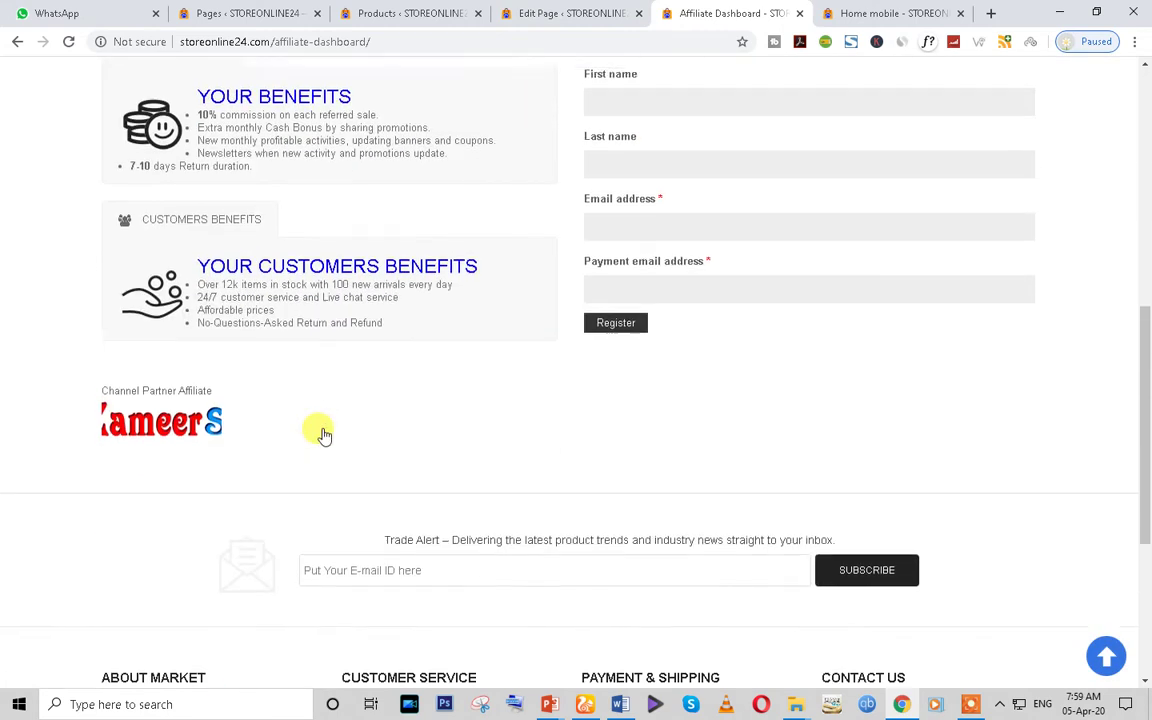
{"action": "scroll", "coordinate": [323, 435], "scroll_direction": "up", "scroll_amount": 3}
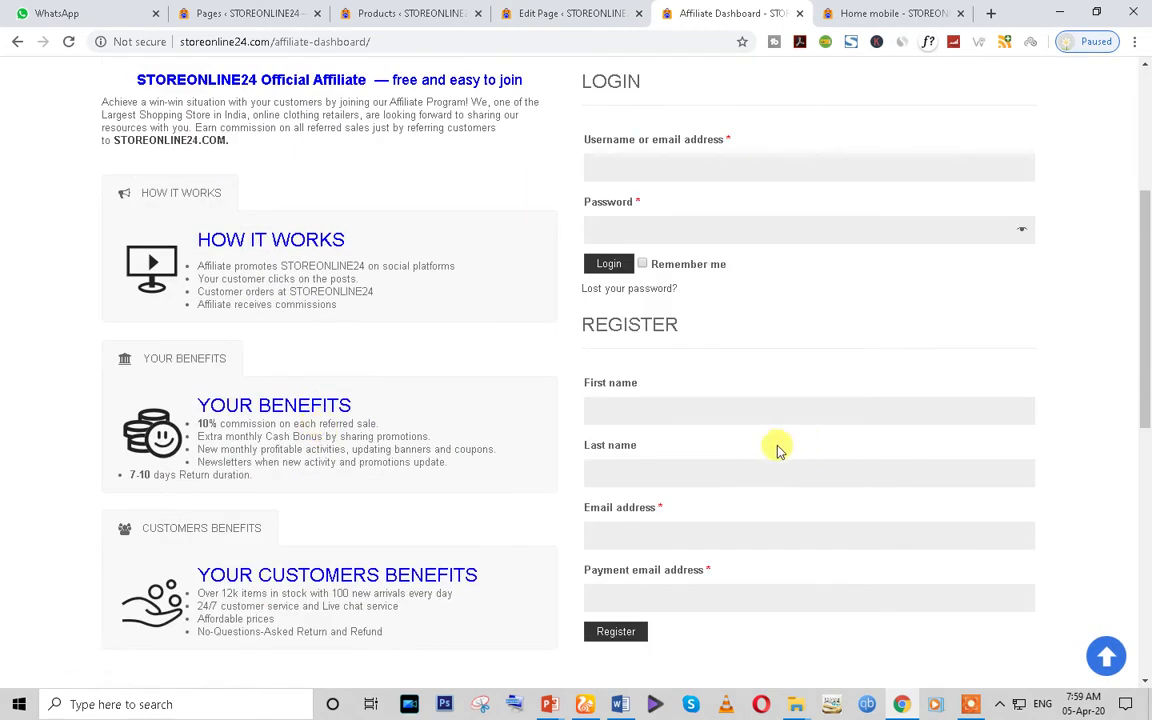
{"action": "left_click", "coordinate": [644, 403]}
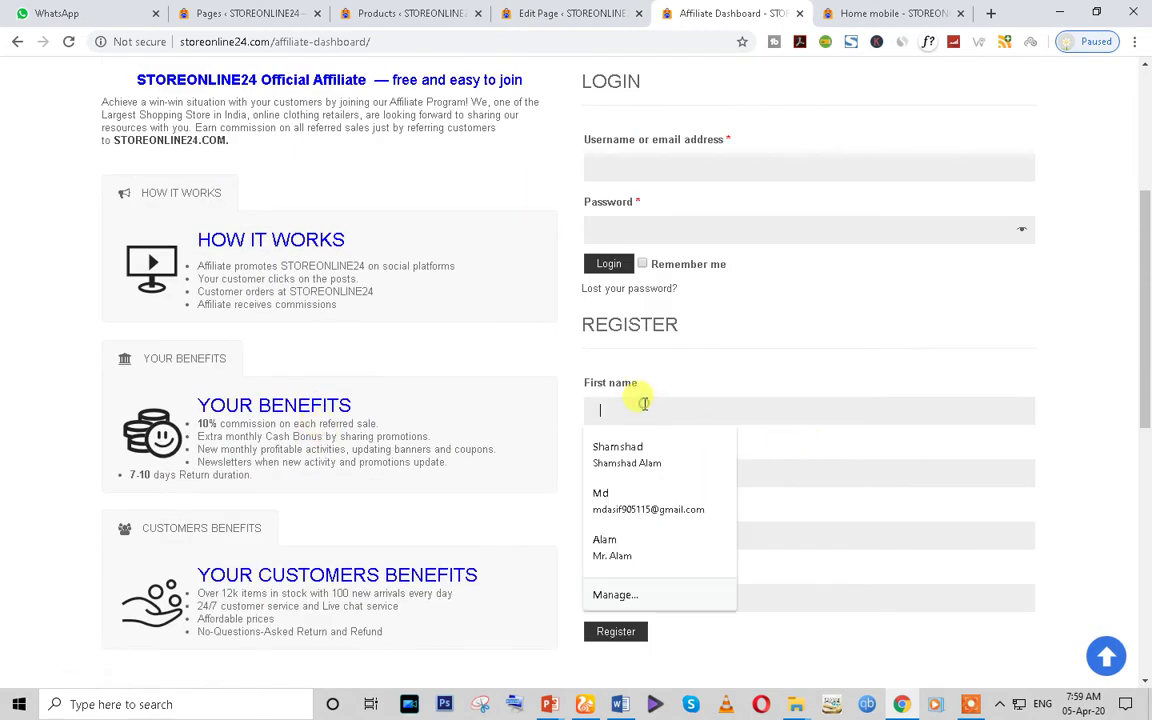
{"action": "left_click", "coordinate": [656, 167]}
{"action": "left_click", "coordinate": [855, 407]}
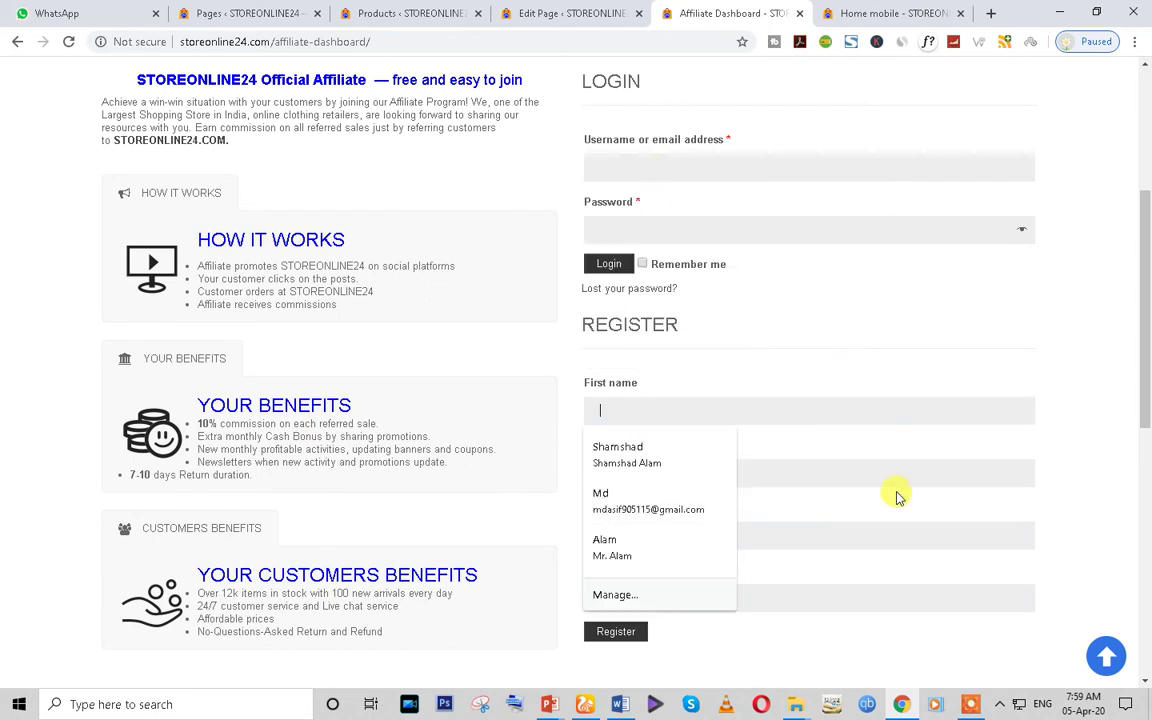
Return to the Home page editor and leave it without saving to open the installed plugins list
{"action": "left_click", "coordinate": [522, 12]}
{"action": "scroll", "coordinate": [185, 490], "scroll_direction": "down", "scroll_amount": 2}
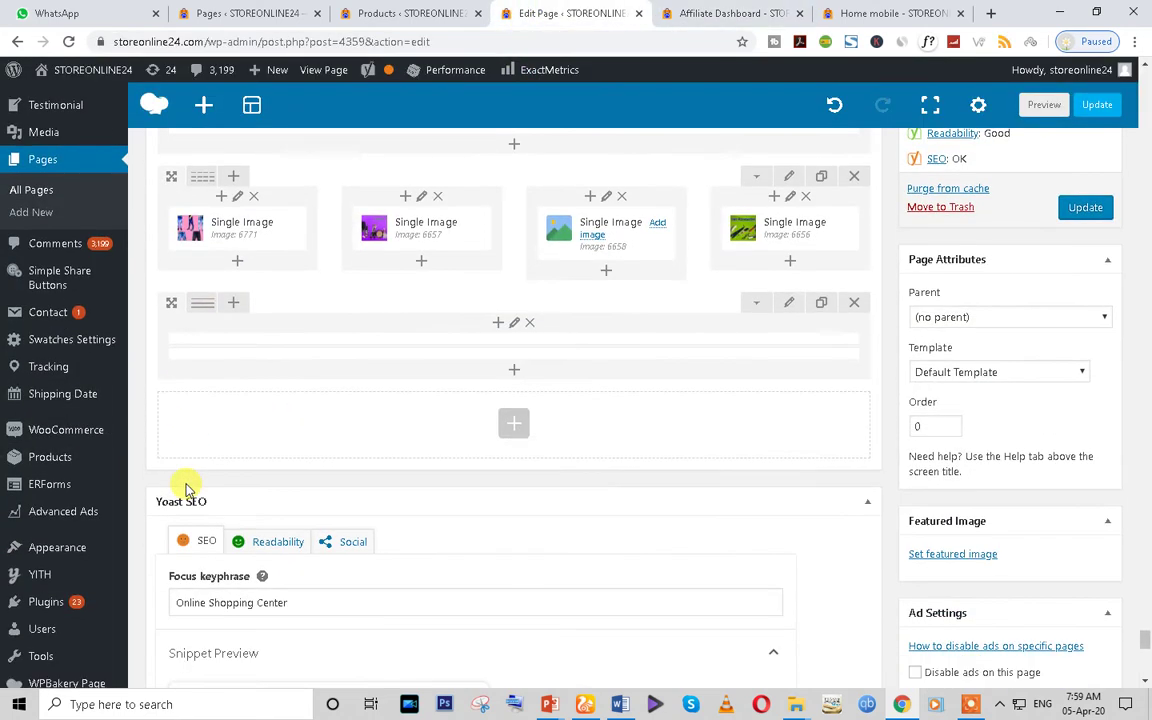
{"action": "scroll", "coordinate": [185, 490], "scroll_direction": "down", "scroll_amount": 1}
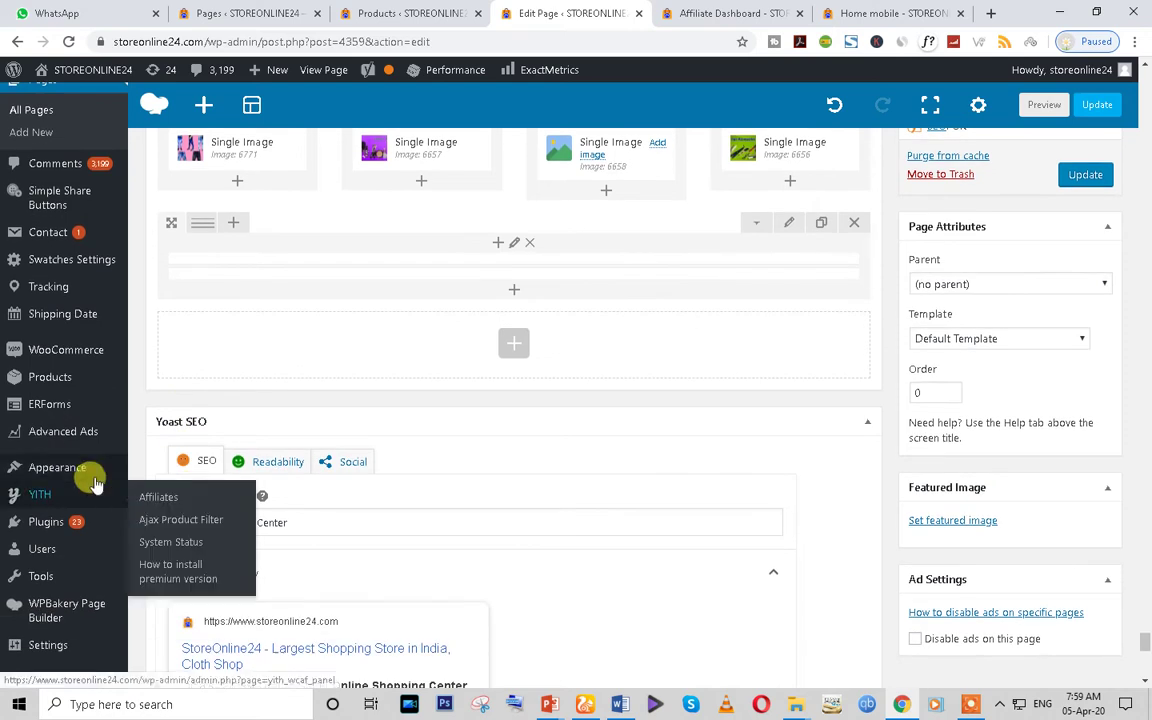
{"action": "mouse_move", "coordinate": [88, 565]}
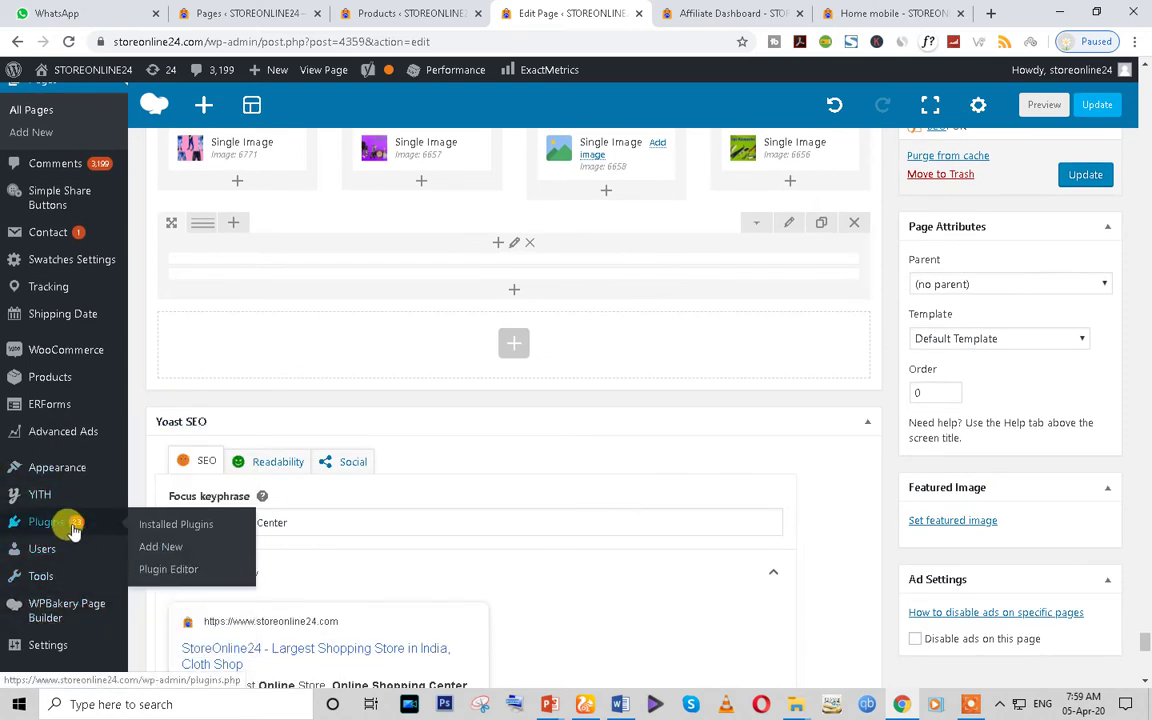
{"action": "left_click", "coordinate": [66, 528]}
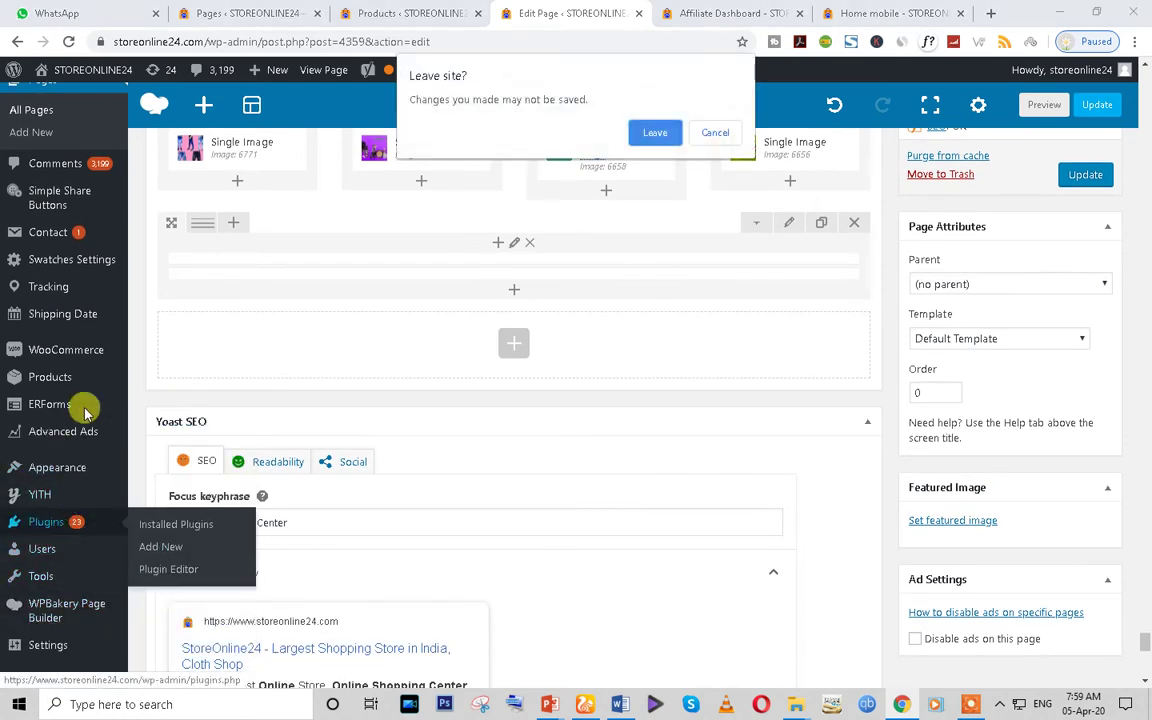
{"action": "left_click", "coordinate": [637, 140]}
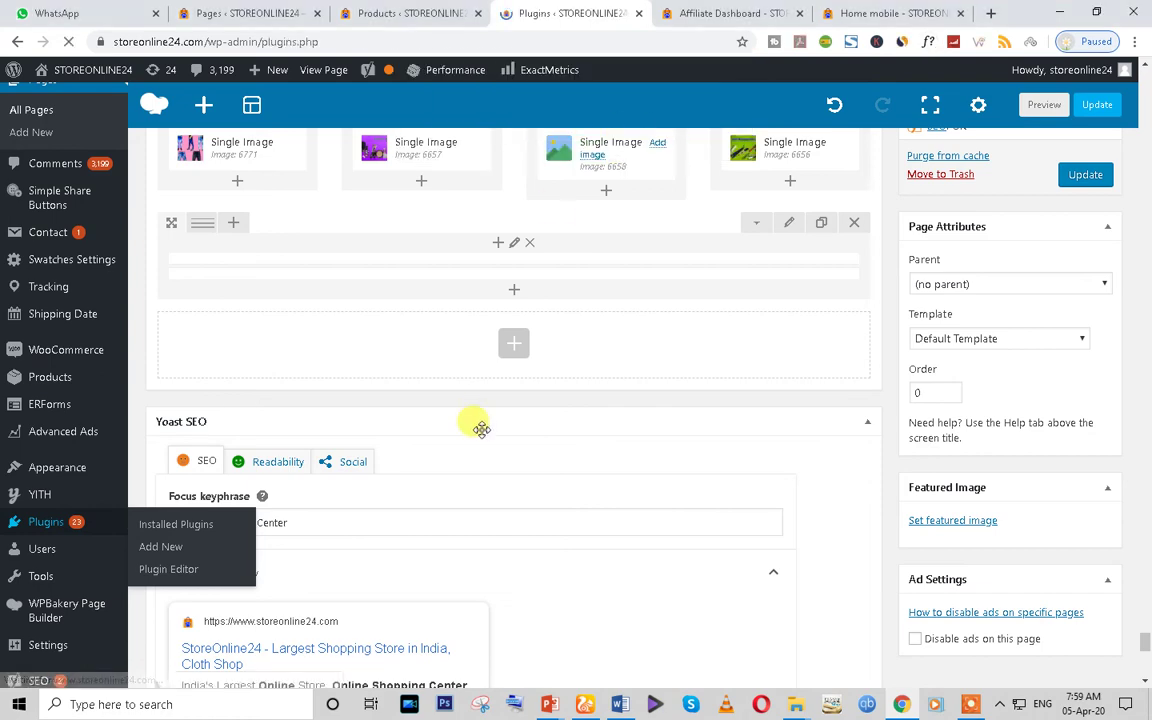
Look through the installed plugins and highlight the name of the YITH WooCommerce Affiliates plugin
{"action": "scroll", "coordinate": [352, 483], "scroll_direction": "down", "scroll_amount": 4}
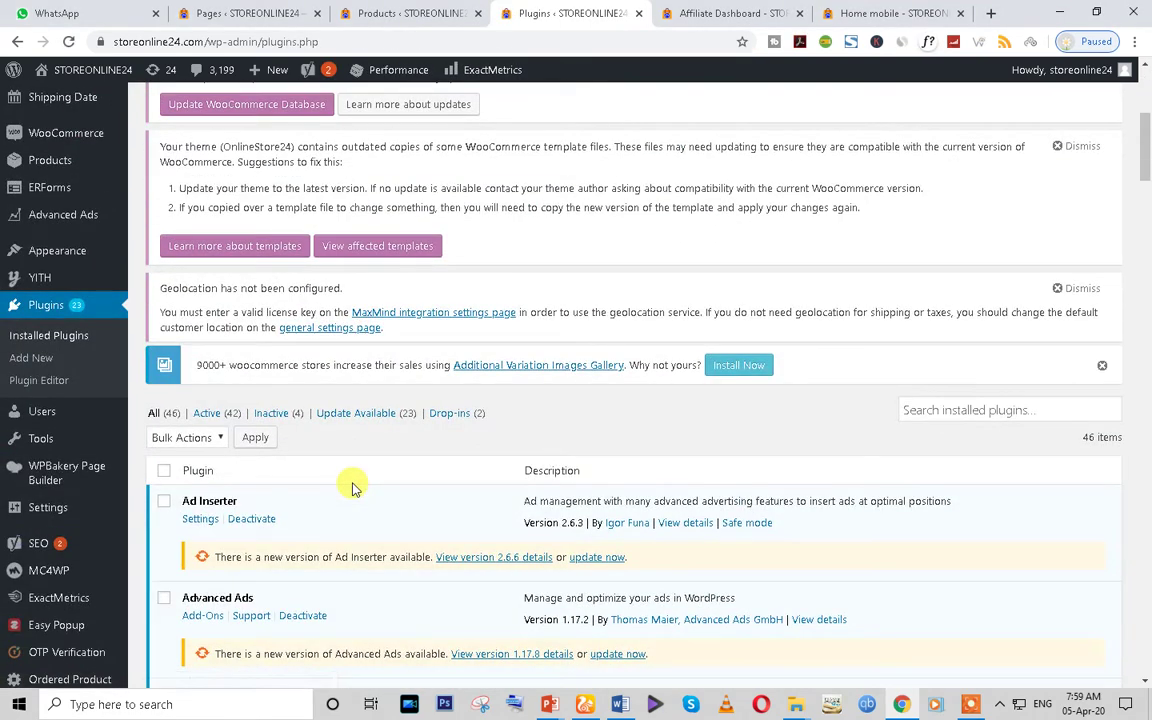
{"action": "scroll", "coordinate": [340, 460], "scroll_direction": "down", "scroll_amount": 4}
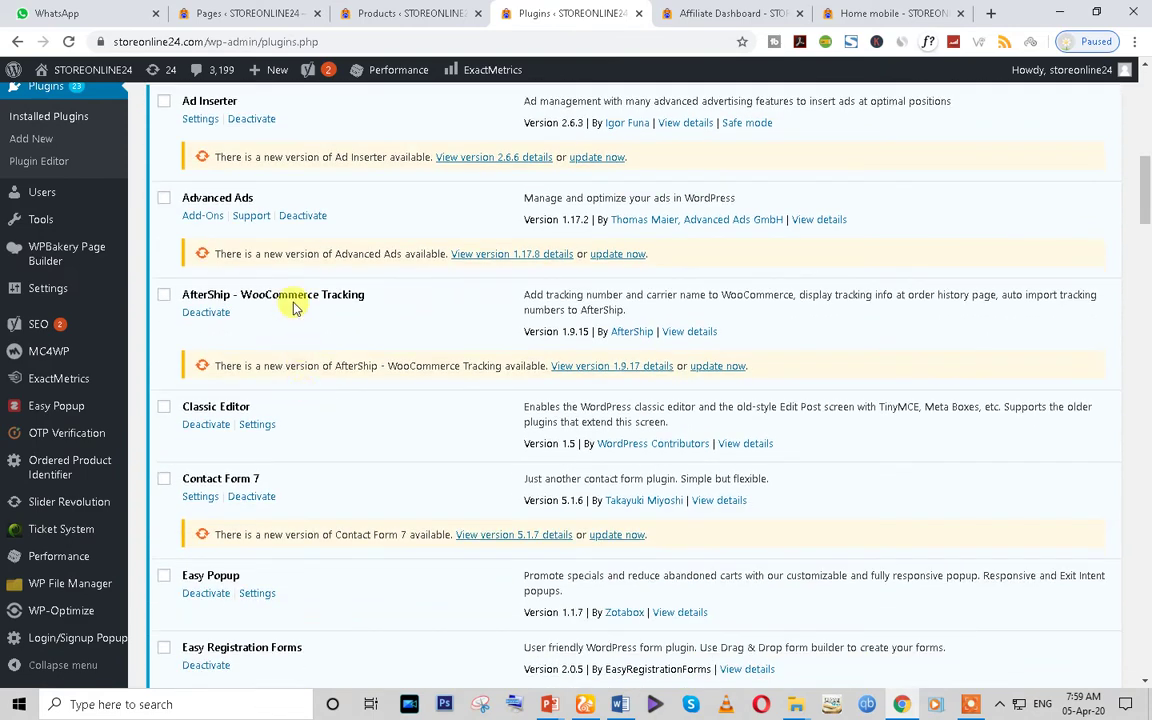
{"action": "scroll", "coordinate": [299, 368], "scroll_direction": "down", "scroll_amount": 3}
{"action": "scroll", "coordinate": [303, 404], "scroll_direction": "down", "scroll_amount": 3}
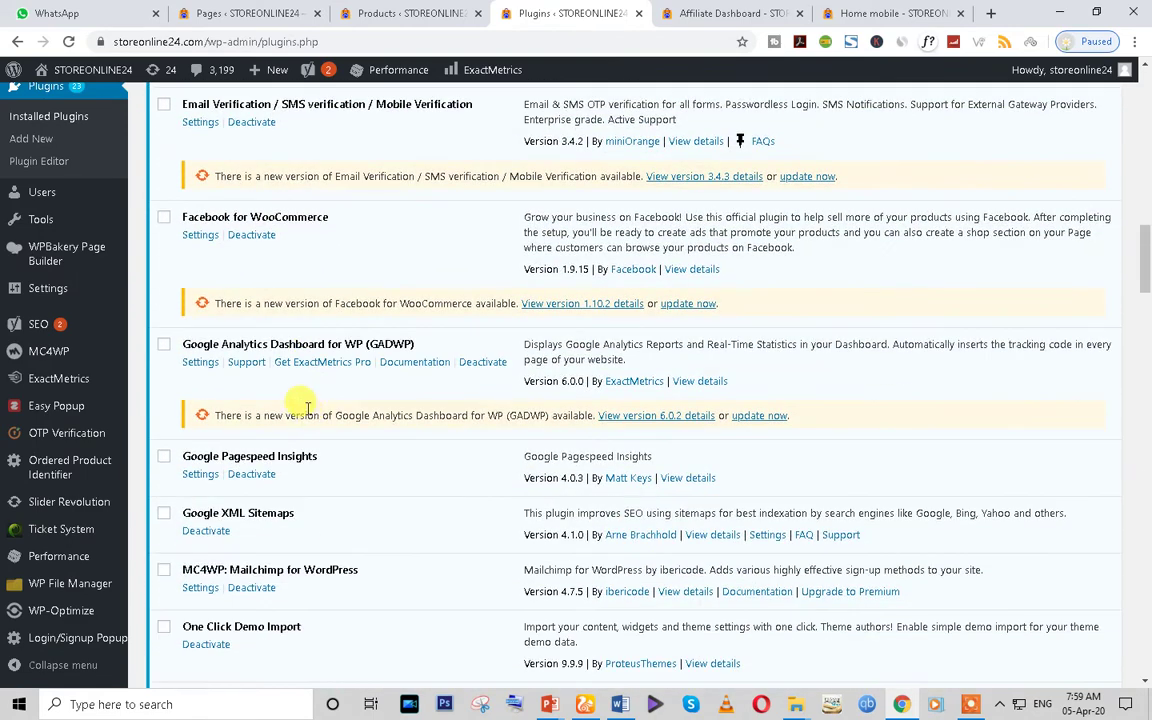
{"action": "scroll", "coordinate": [307, 407], "scroll_direction": "down", "scroll_amount": 3}
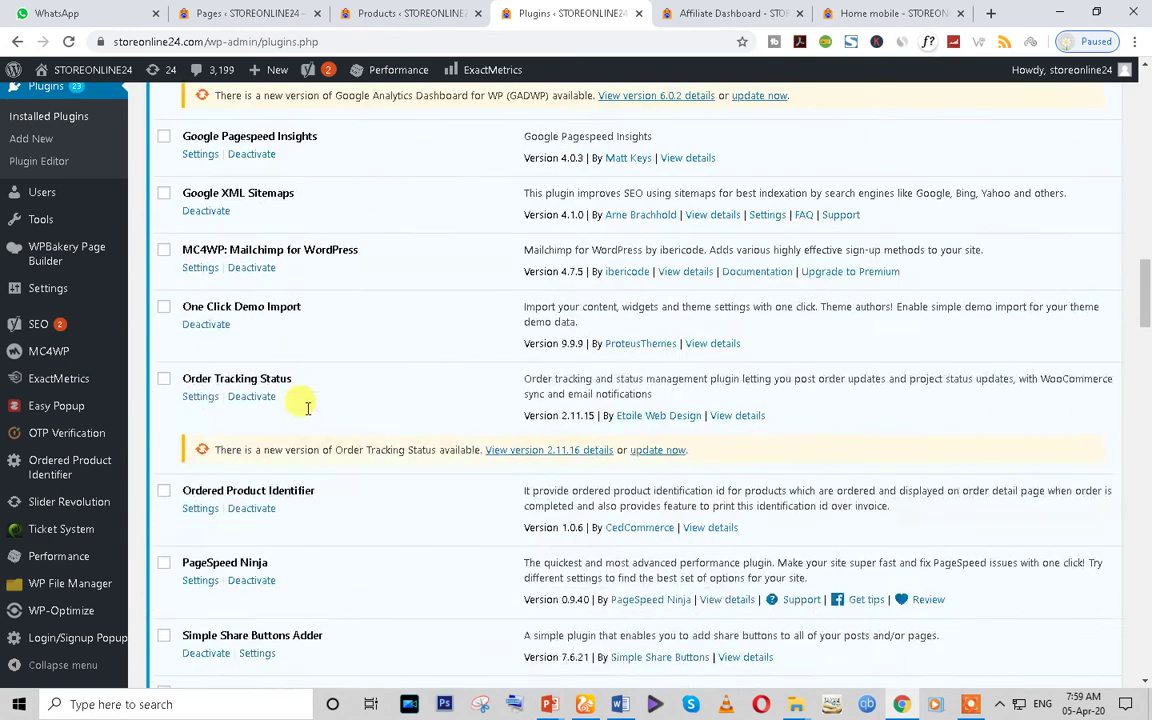
{"action": "scroll", "coordinate": [307, 413], "scroll_direction": "down", "scroll_amount": 3}
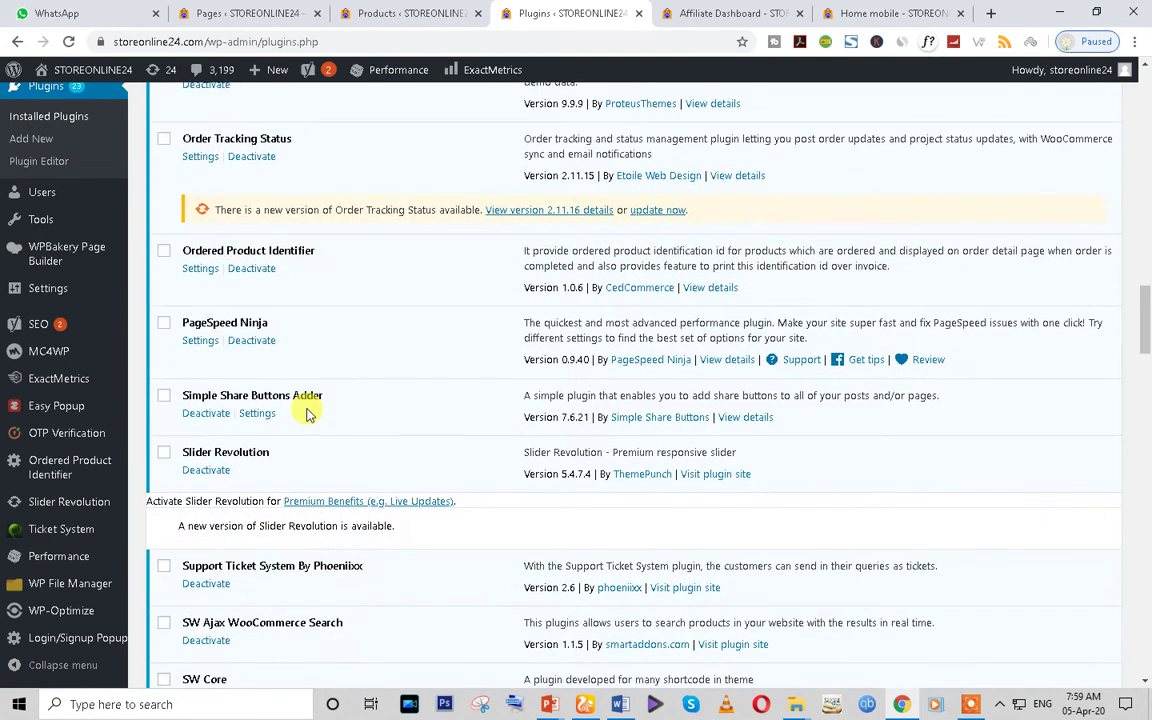
{"action": "scroll", "coordinate": [307, 413], "scroll_direction": "down", "scroll_amount": 3}
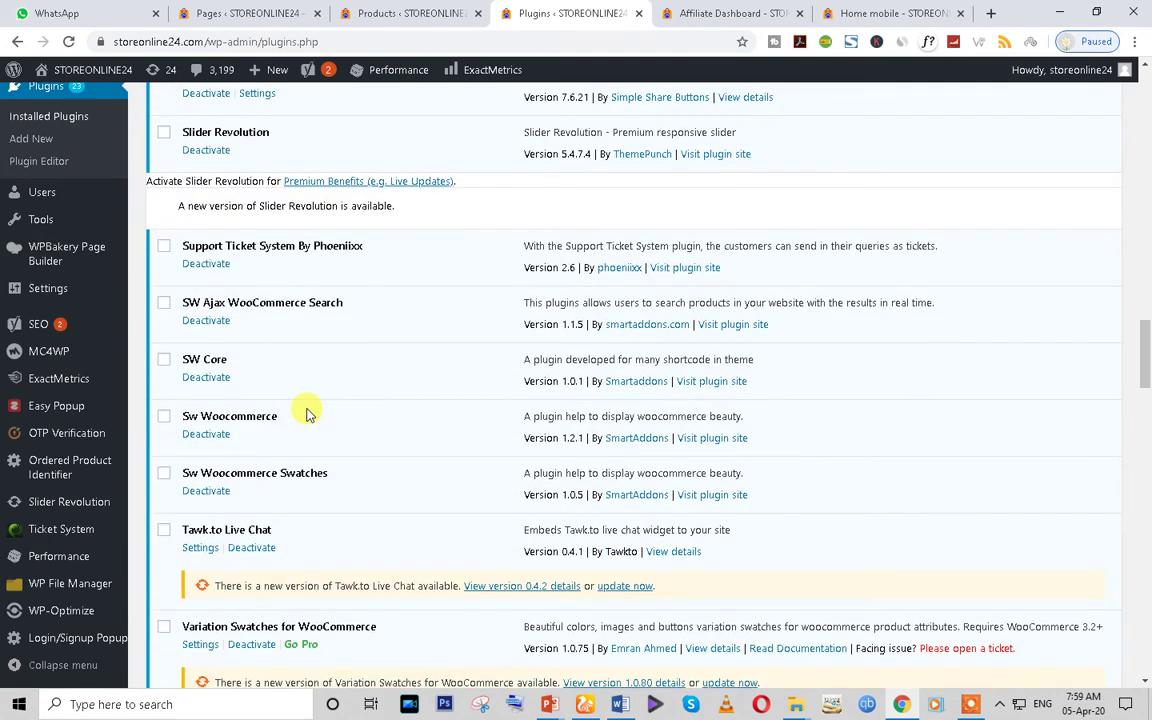
{"action": "scroll", "coordinate": [307, 413], "scroll_direction": "down", "scroll_amount": 3}
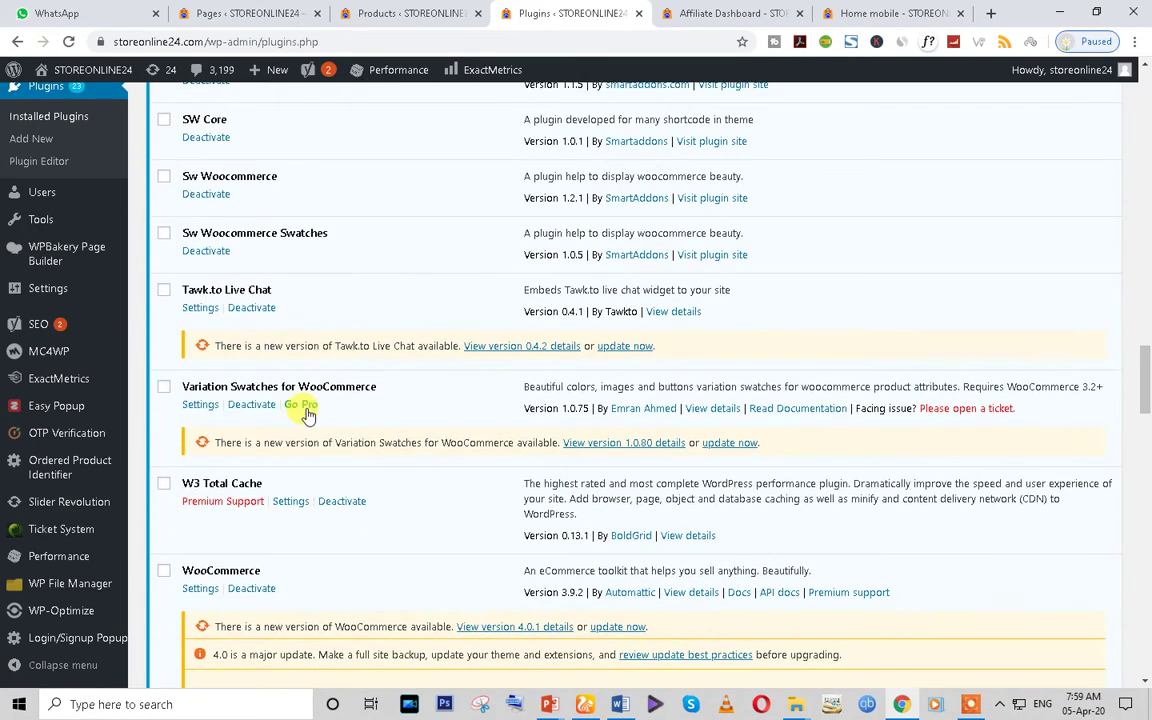
{"action": "scroll", "coordinate": [307, 413], "scroll_direction": "down", "scroll_amount": 15}
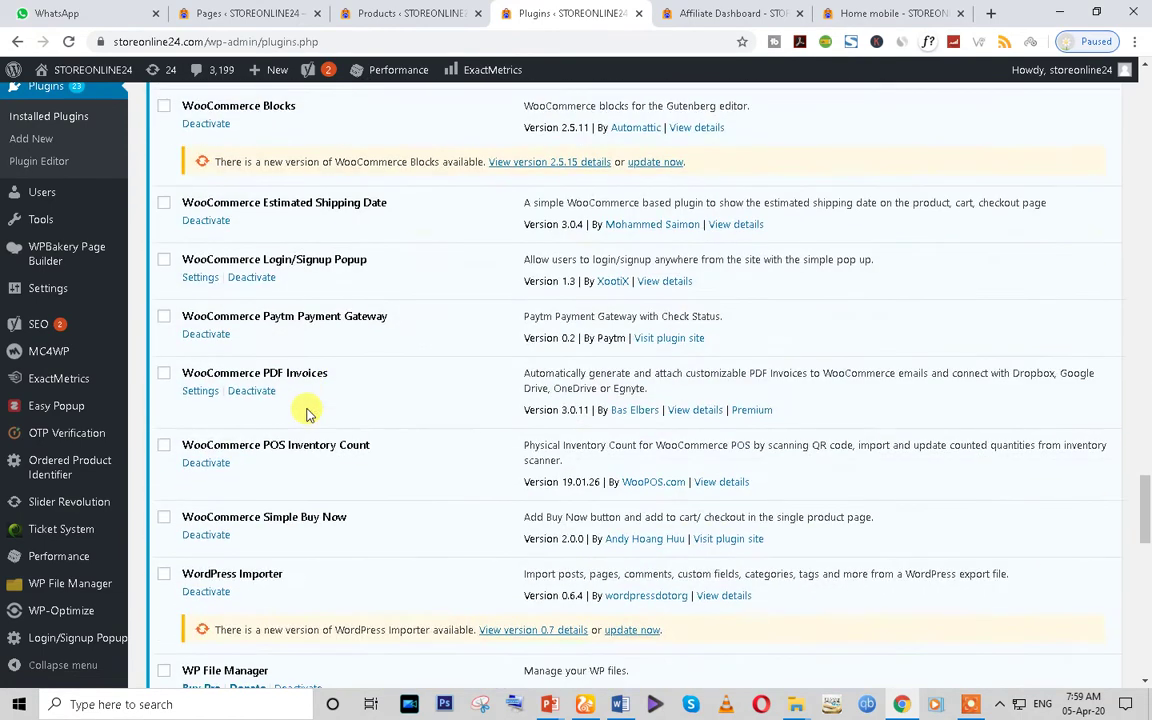
{"action": "scroll", "coordinate": [307, 413], "scroll_direction": "down", "scroll_amount": 4}
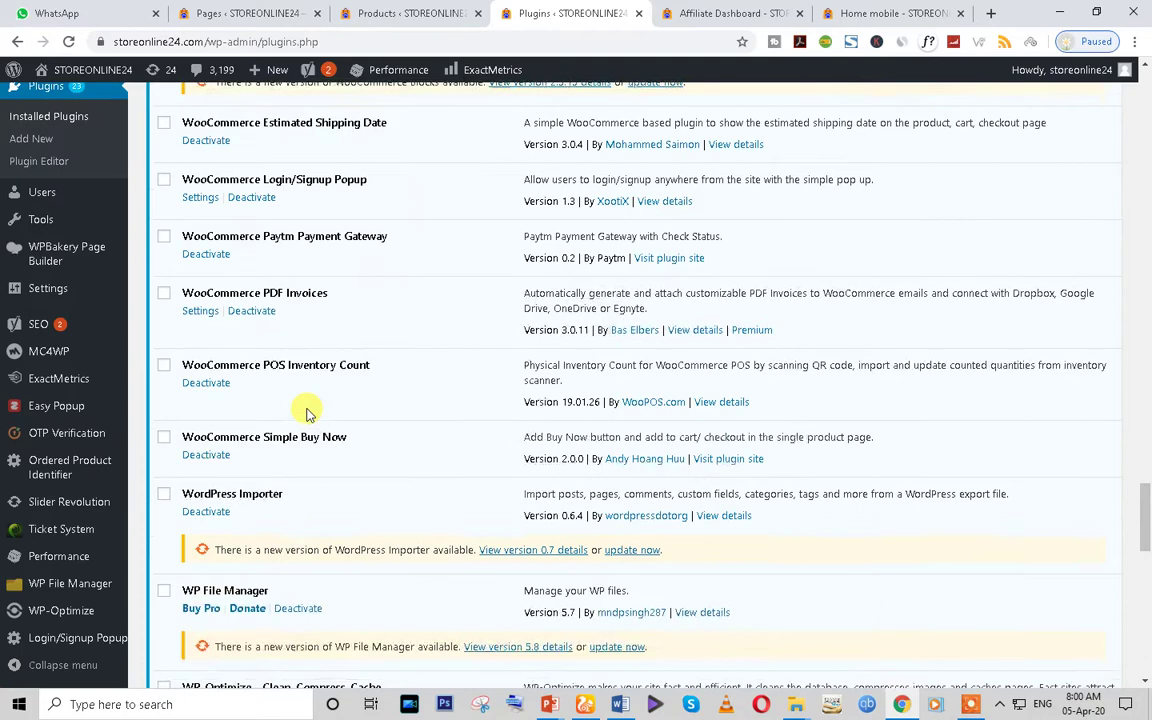
{"action": "scroll", "coordinate": [307, 407], "scroll_direction": "down", "scroll_amount": 5}
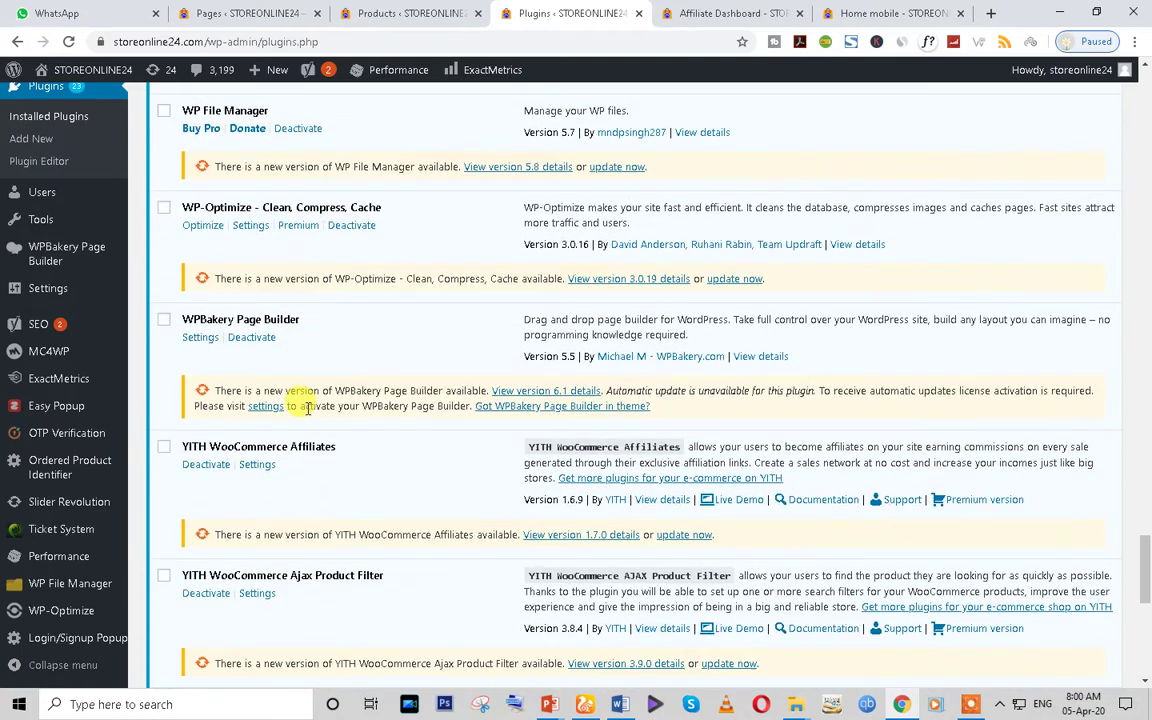
{"action": "left_click_drag", "start_coordinate": [340, 290], "coordinate": [173, 276]}
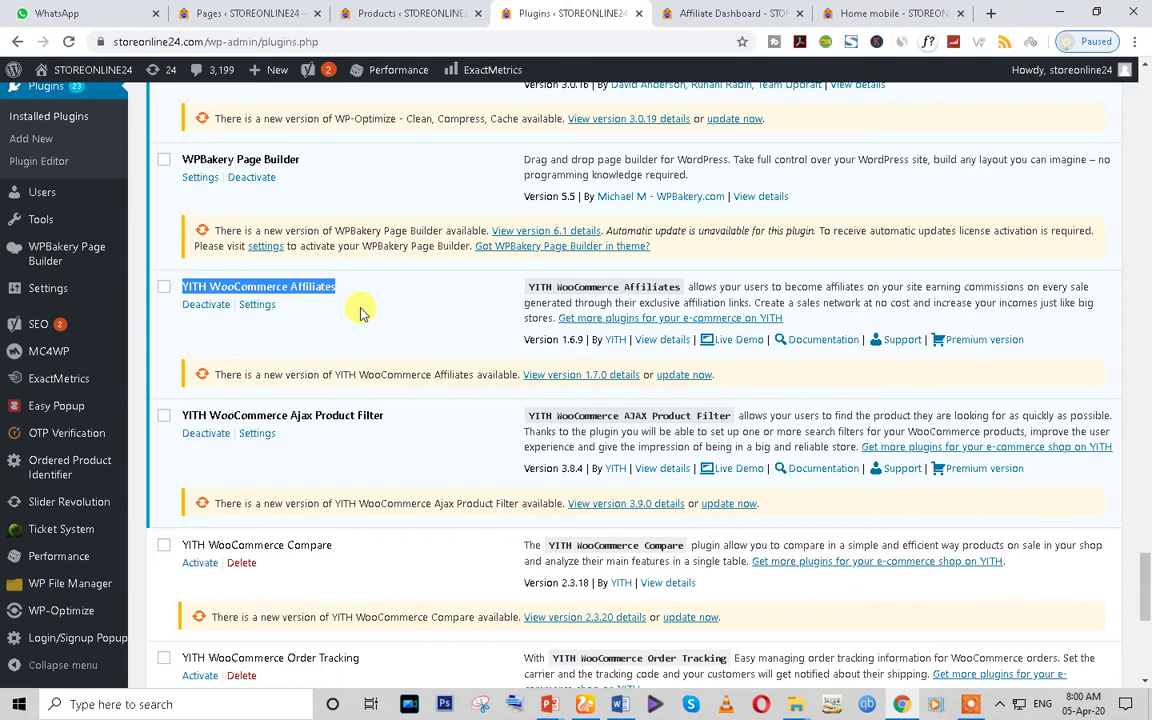
Open the settings of YITH WooCommerce Affiliates and highlight the commission records, clearing the highlight again
{"action": "left_click", "coordinate": [258, 307]}
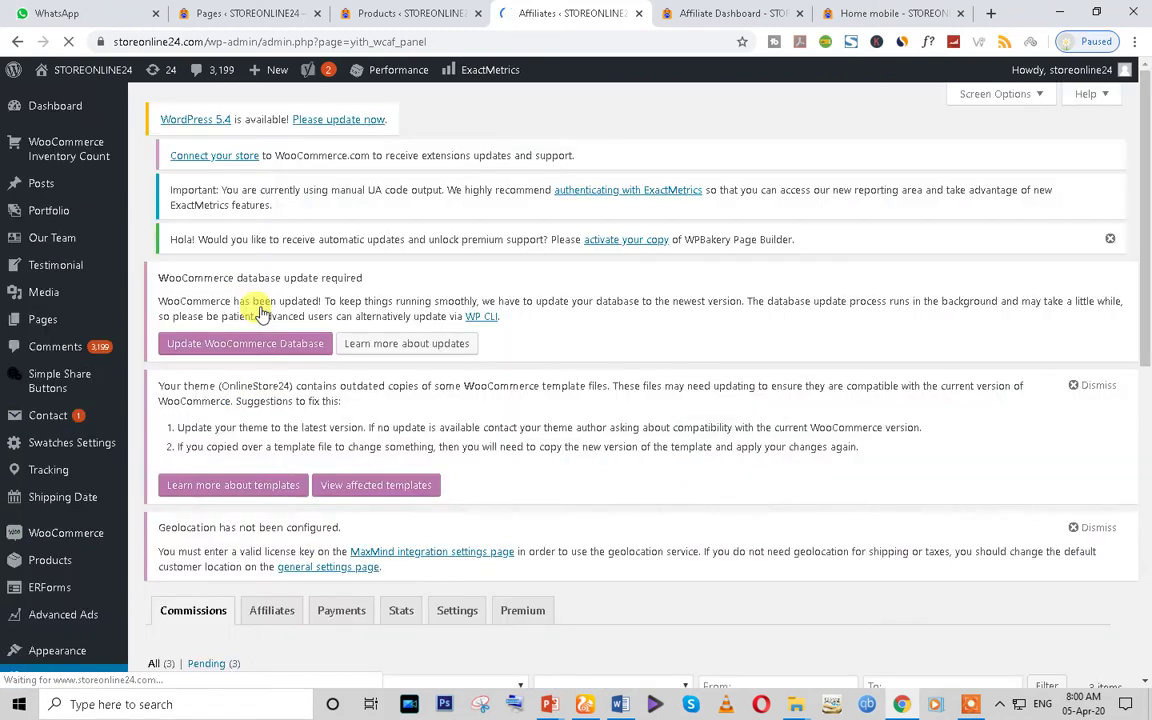
{"action": "scroll", "coordinate": [400, 380], "scroll_direction": "down", "scroll_amount": 3}
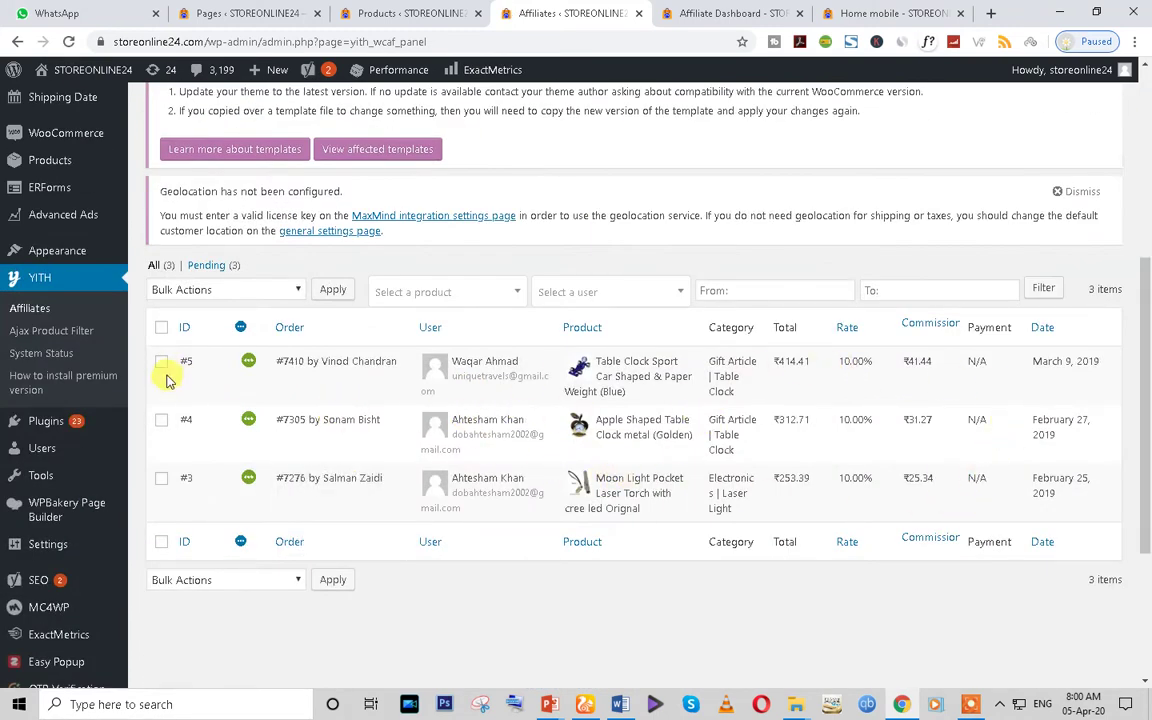
{"action": "left_click_drag", "start_coordinate": [174, 364], "coordinate": [1106, 535]}
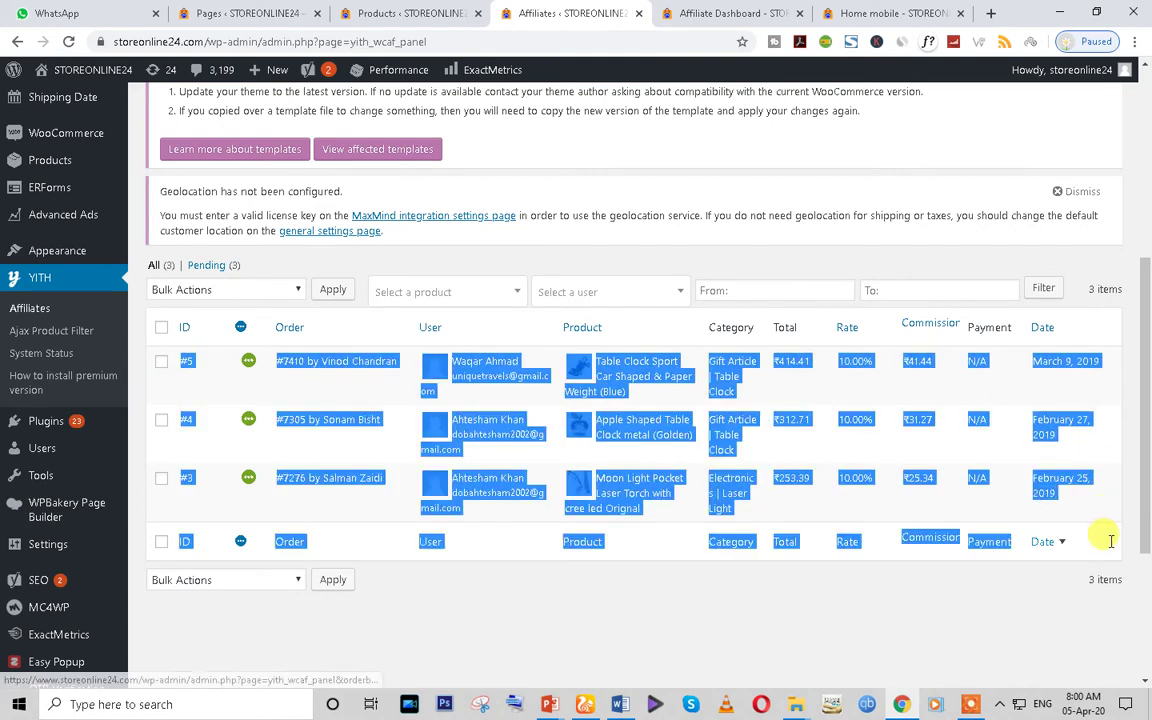
{"action": "left_click", "coordinate": [750, 668]}
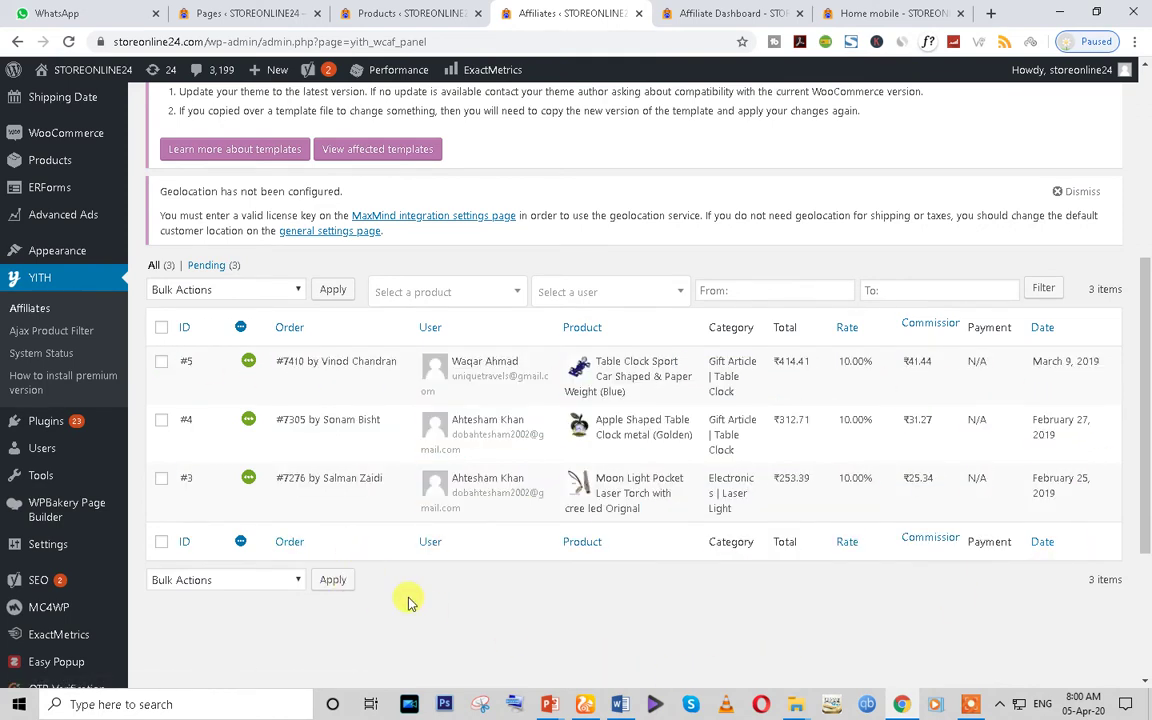
Filter the commissions list to the pending entries and look through the page
{"action": "left_click", "coordinate": [217, 272]}
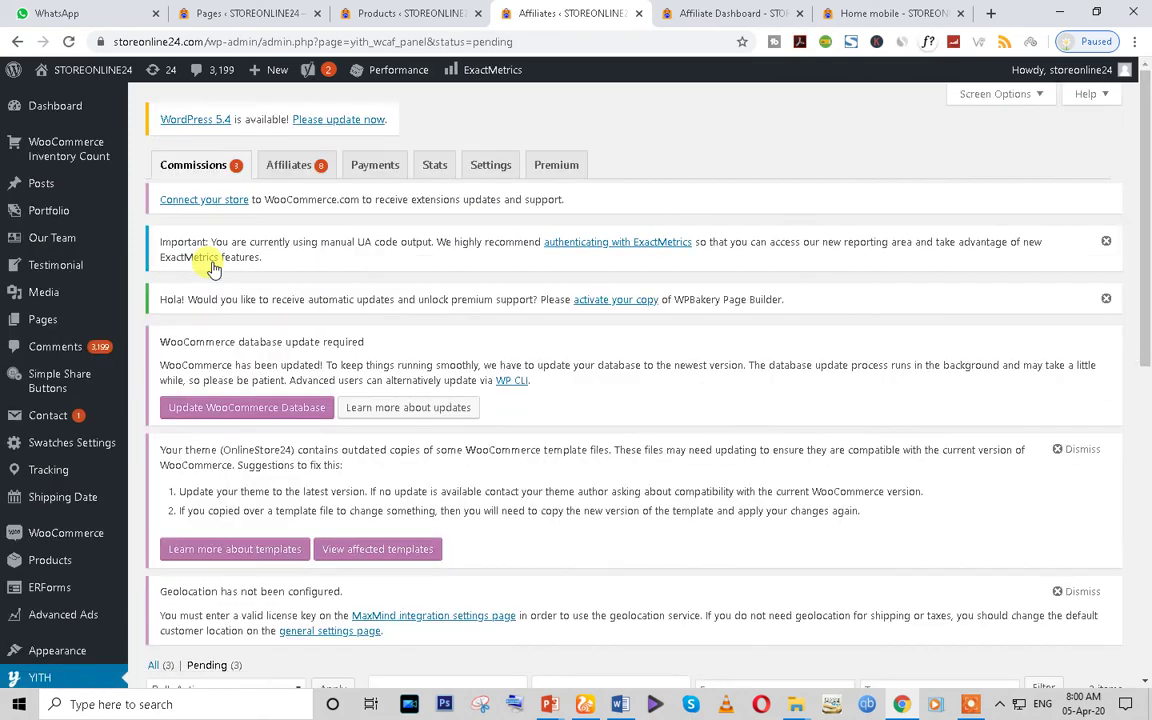
{"action": "scroll", "coordinate": [340, 316], "scroll_direction": "down", "scroll_amount": 3}
{"action": "scroll", "coordinate": [408, 340], "scroll_direction": "up", "scroll_amount": 3}
Open the plugin's list of affiliates and examine their statuses, earnings, balances, clicks and conversions
{"action": "left_click", "coordinate": [288, 165]}
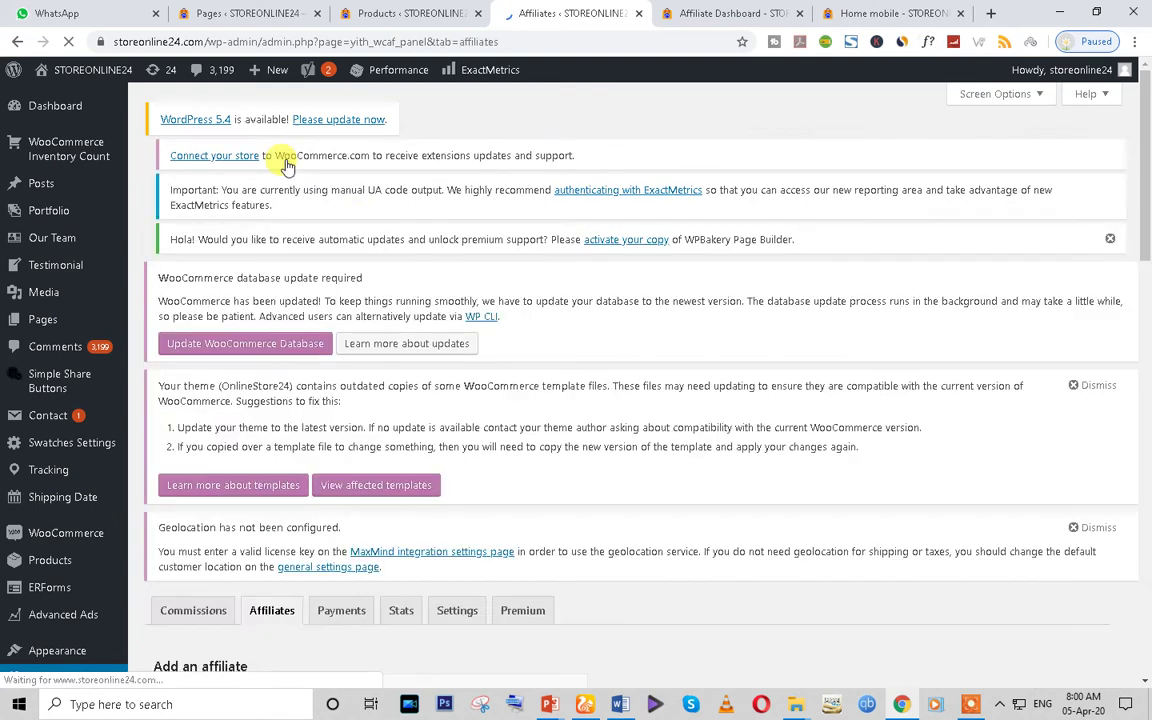
{"action": "scroll", "coordinate": [727, 360], "scroll_direction": "down", "scroll_amount": 10}
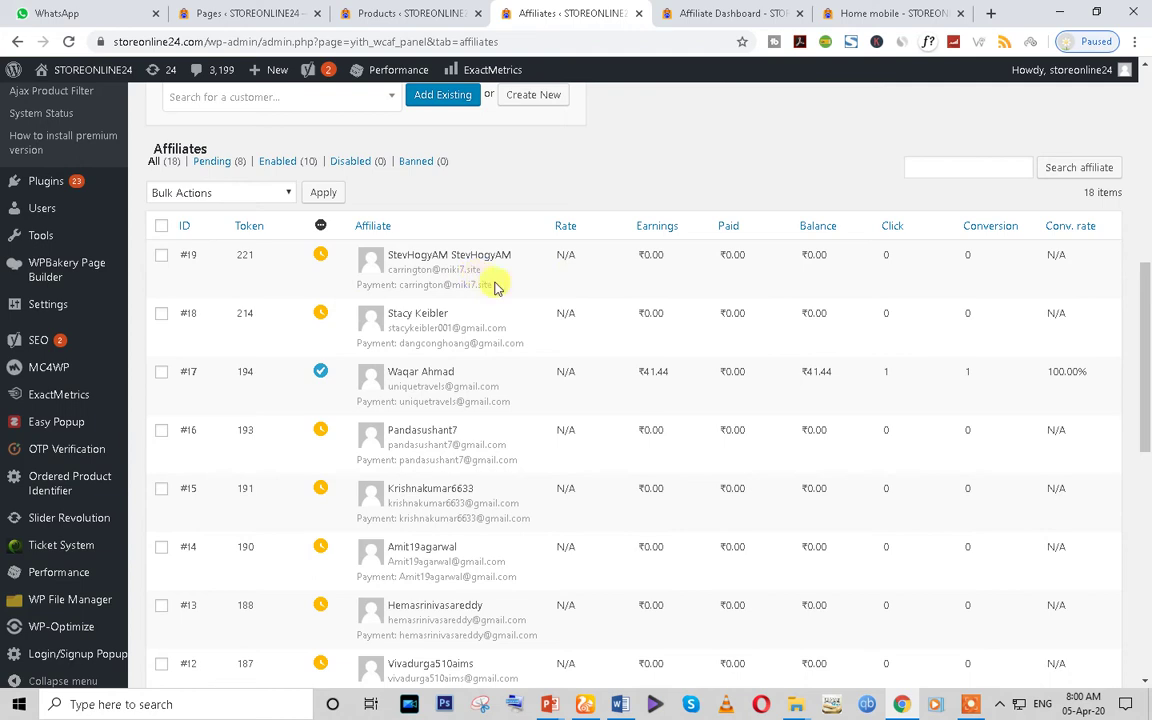
{"action": "scroll", "coordinate": [560, 473], "scroll_direction": "down", "scroll_amount": 4}
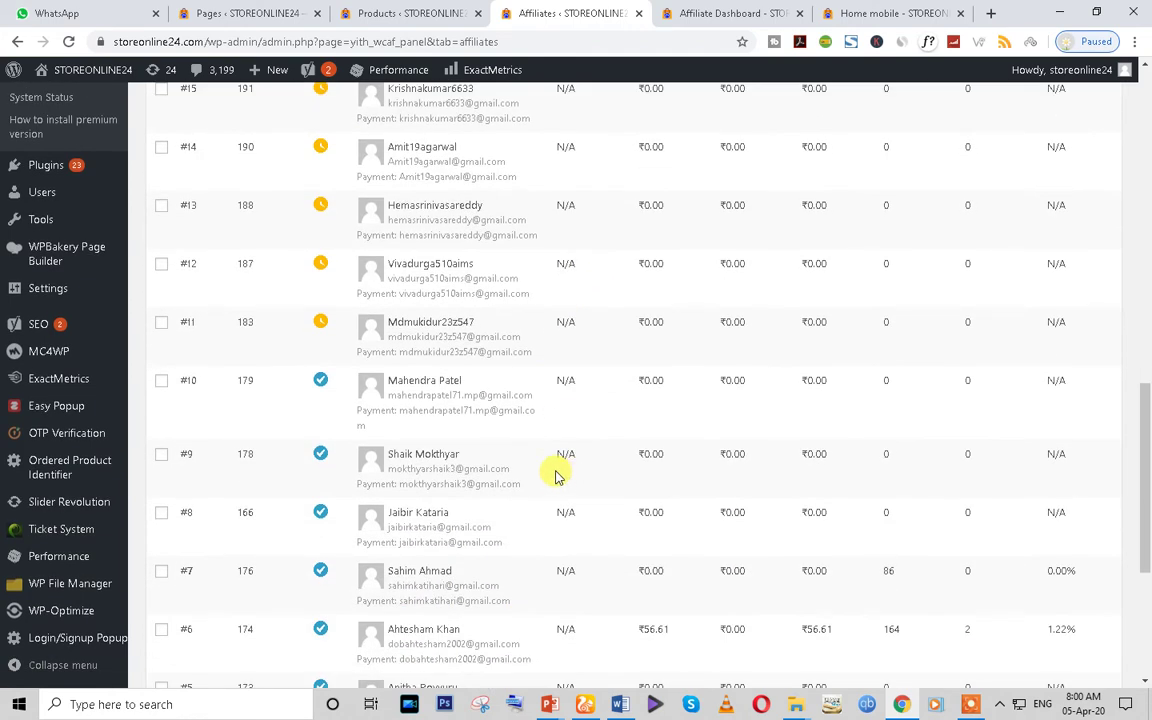
{"action": "scroll", "coordinate": [381, 327], "scroll_direction": "up", "scroll_amount": 3}
{"action": "scroll", "coordinate": [410, 491], "scroll_direction": "down", "scroll_amount": 2}
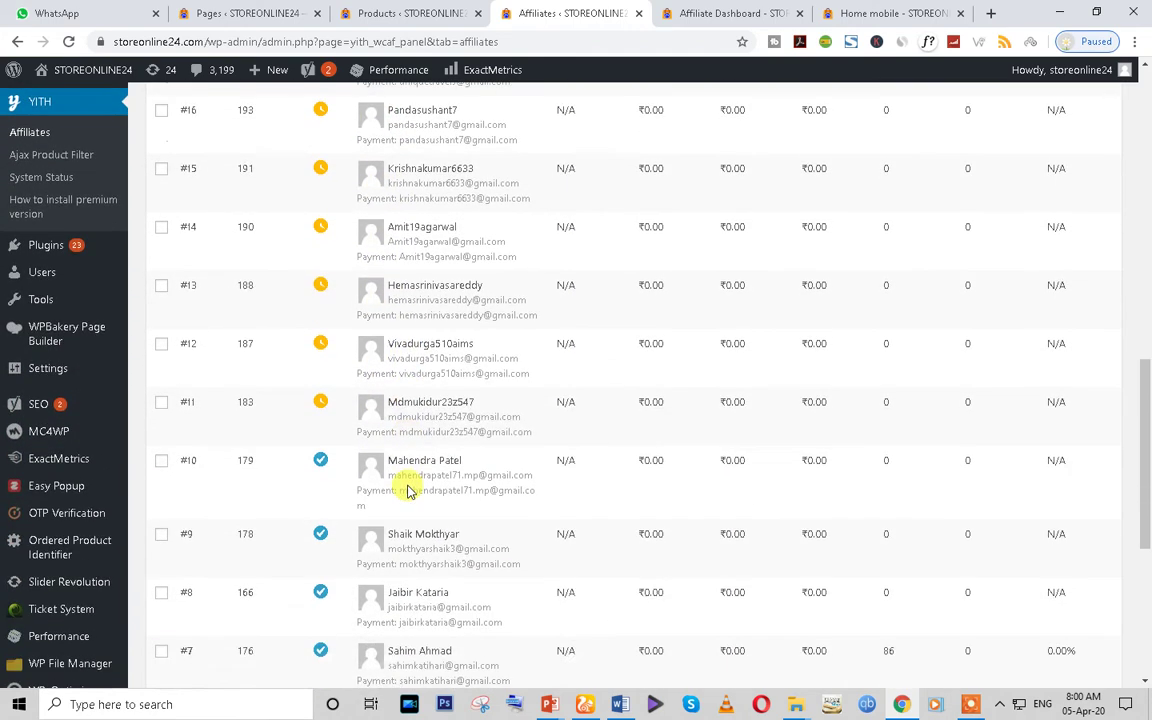
{"action": "scroll", "coordinate": [440, 330], "scroll_direction": "up", "scroll_amount": 1}
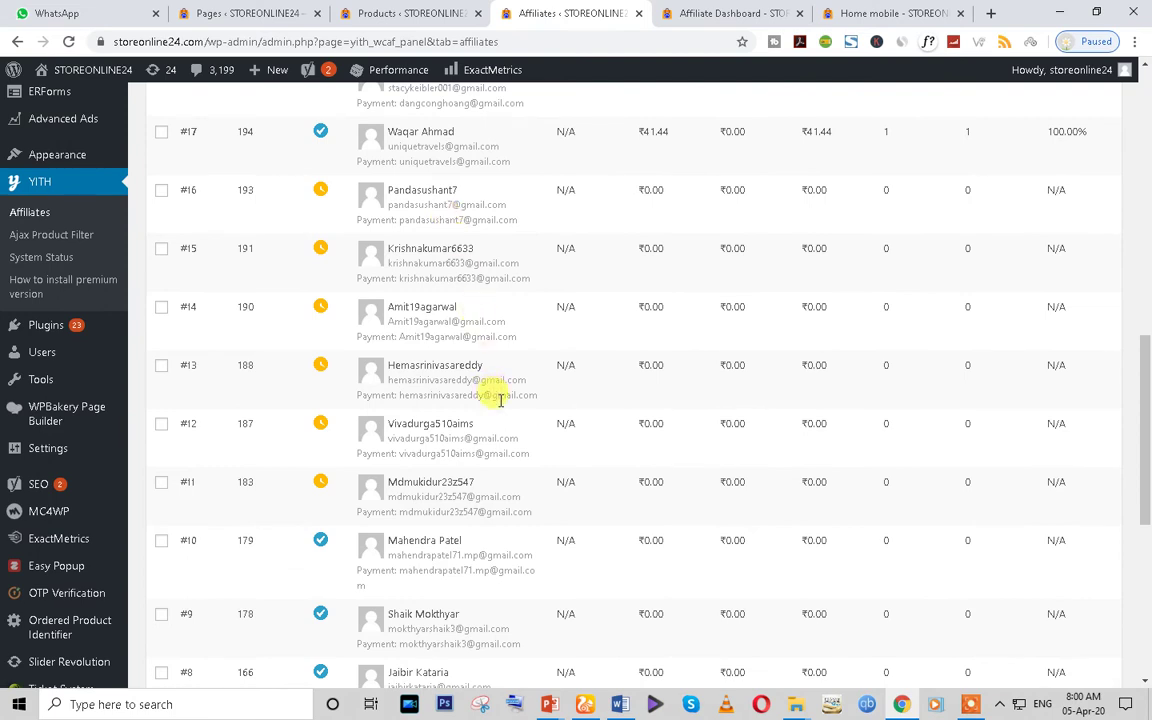
{"action": "scroll", "coordinate": [500, 398], "scroll_direction": "down", "scroll_amount": 6}
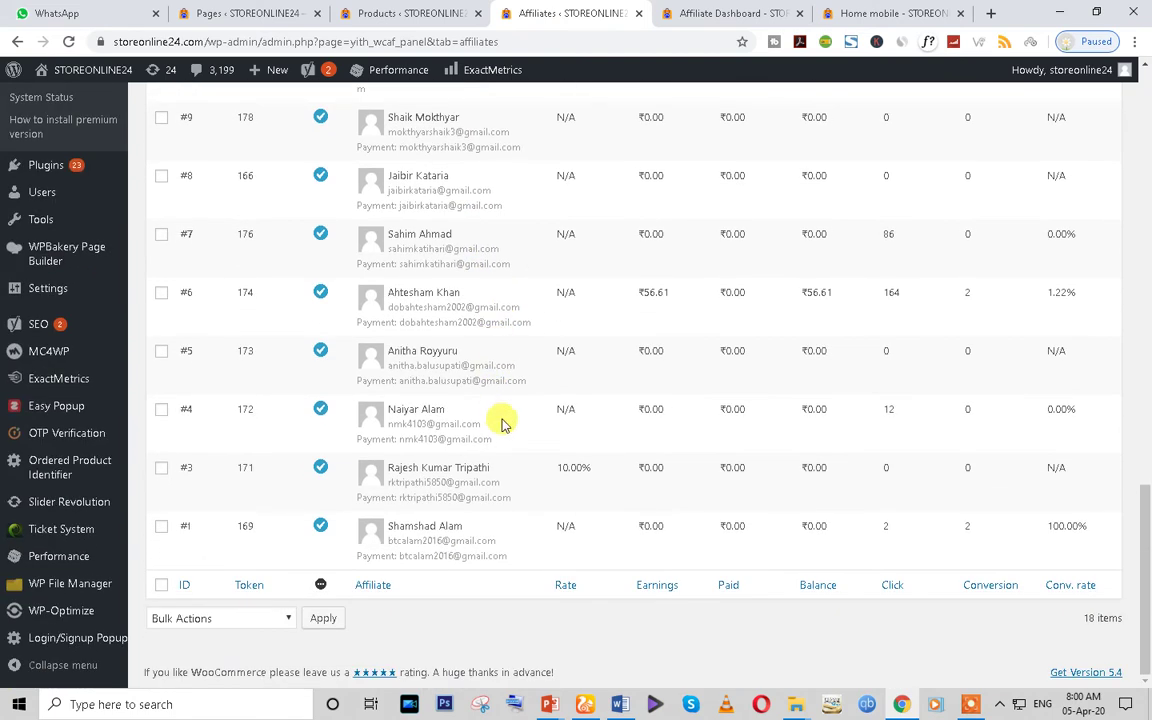
{"action": "scroll", "coordinate": [502, 424], "scroll_direction": "up", "scroll_amount": 3}
{"action": "scroll", "coordinate": [502, 424], "scroll_direction": "up", "scroll_amount": 6}
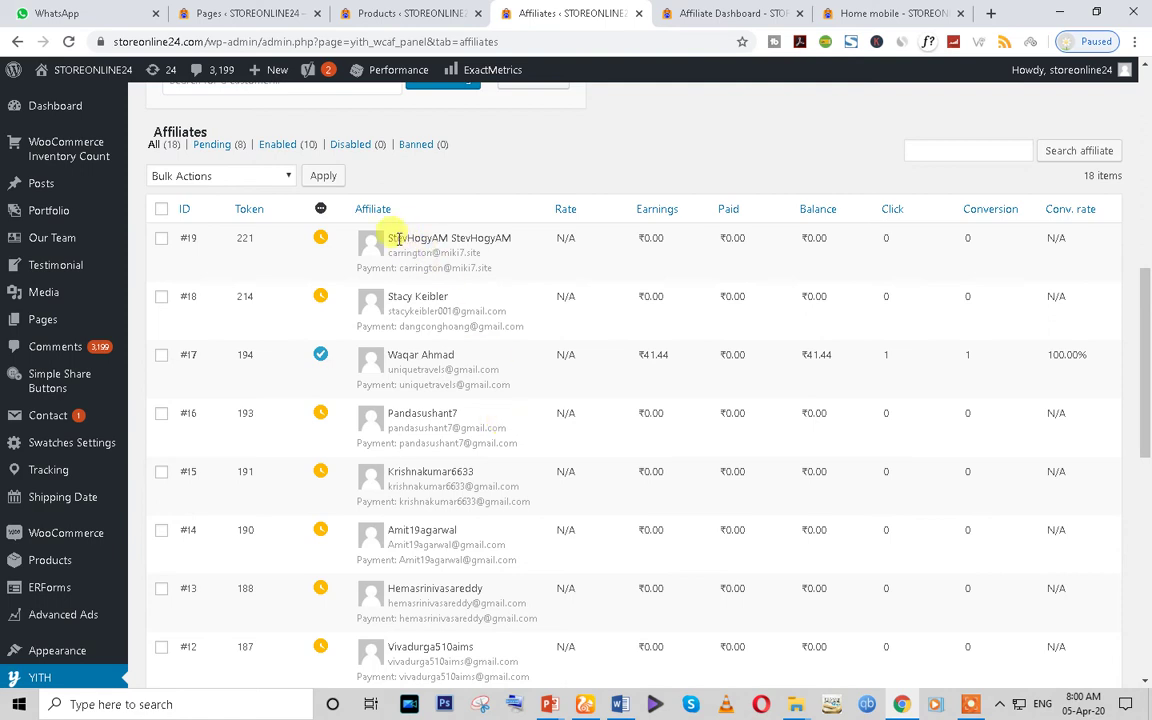
{"action": "scroll", "coordinate": [545, 476], "scroll_direction": "up", "scroll_amount": 5}
Switch to the storefront's Affiliate Dashboard page and review its login and registration sections
{"action": "left_click", "coordinate": [713, 13]}
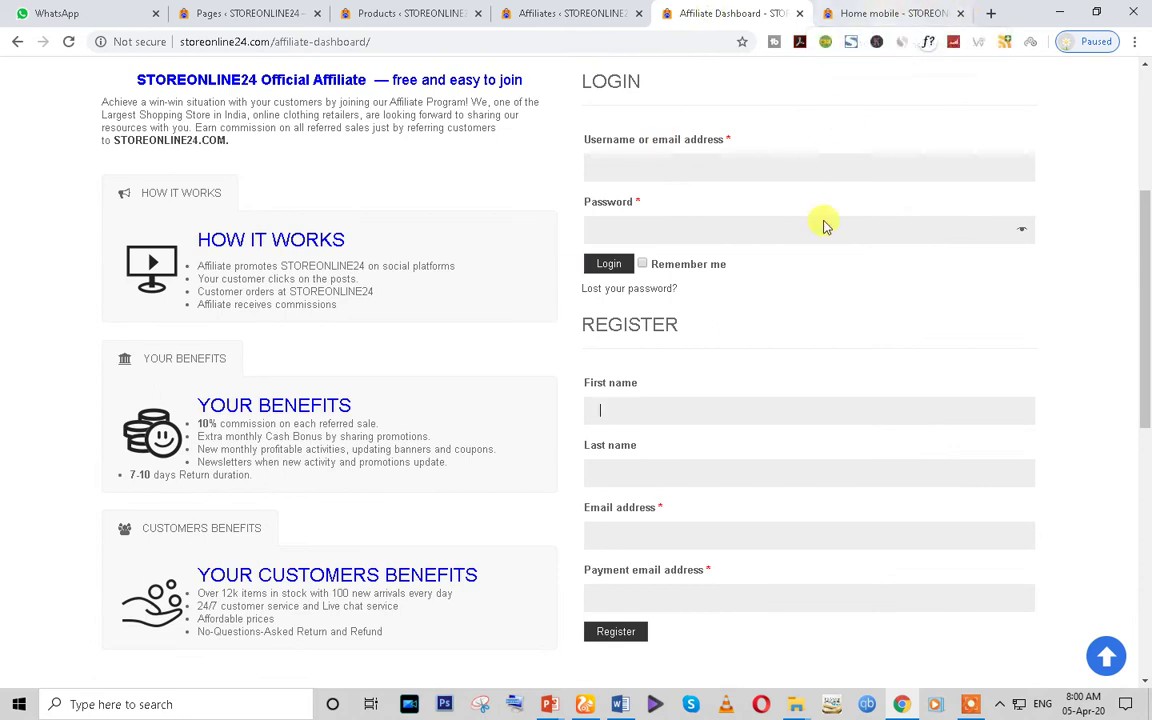
{"action": "scroll", "coordinate": [802, 507], "scroll_direction": "down", "scroll_amount": 4}
{"action": "scroll", "coordinate": [812, 512], "scroll_direction": "up", "scroll_amount": 7}
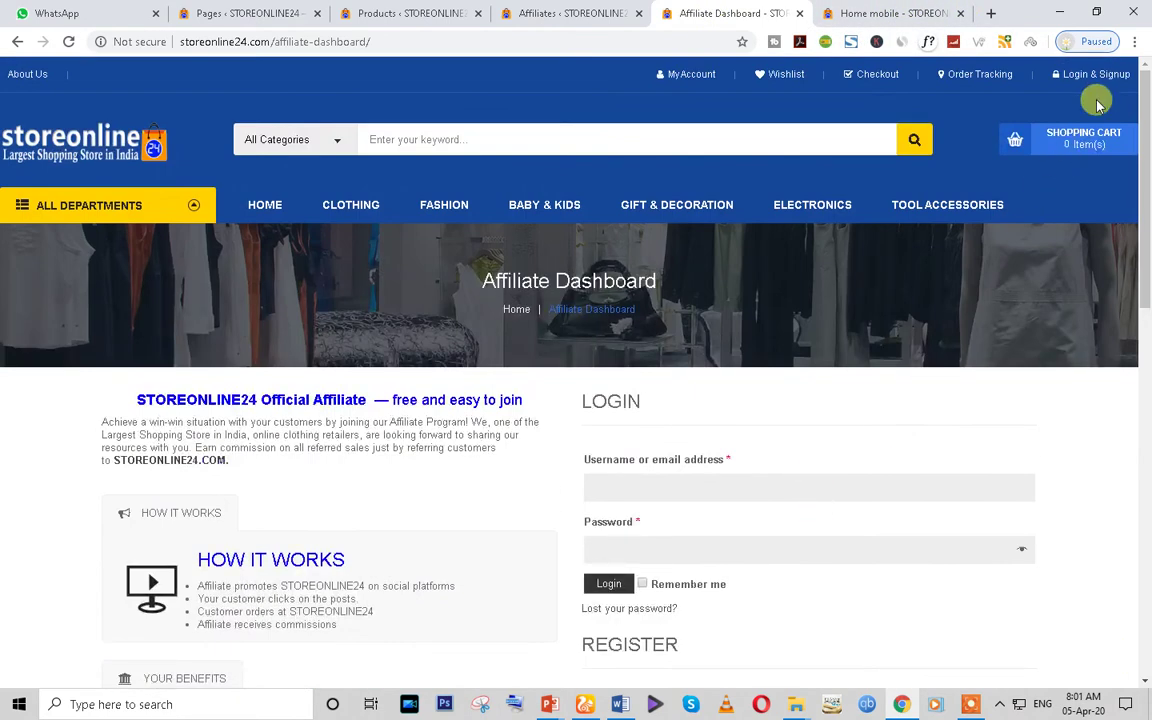
Open the storefront's Login & Signup popup, switch between its sign-in and sign-up forms, and close it without entering anything
{"action": "left_click", "coordinate": [1088, 74]}
{"action": "left_click", "coordinate": [727, 205]}
{"action": "left_click", "coordinate": [678, 206]}
{"action": "left_click", "coordinate": [761, 206]}
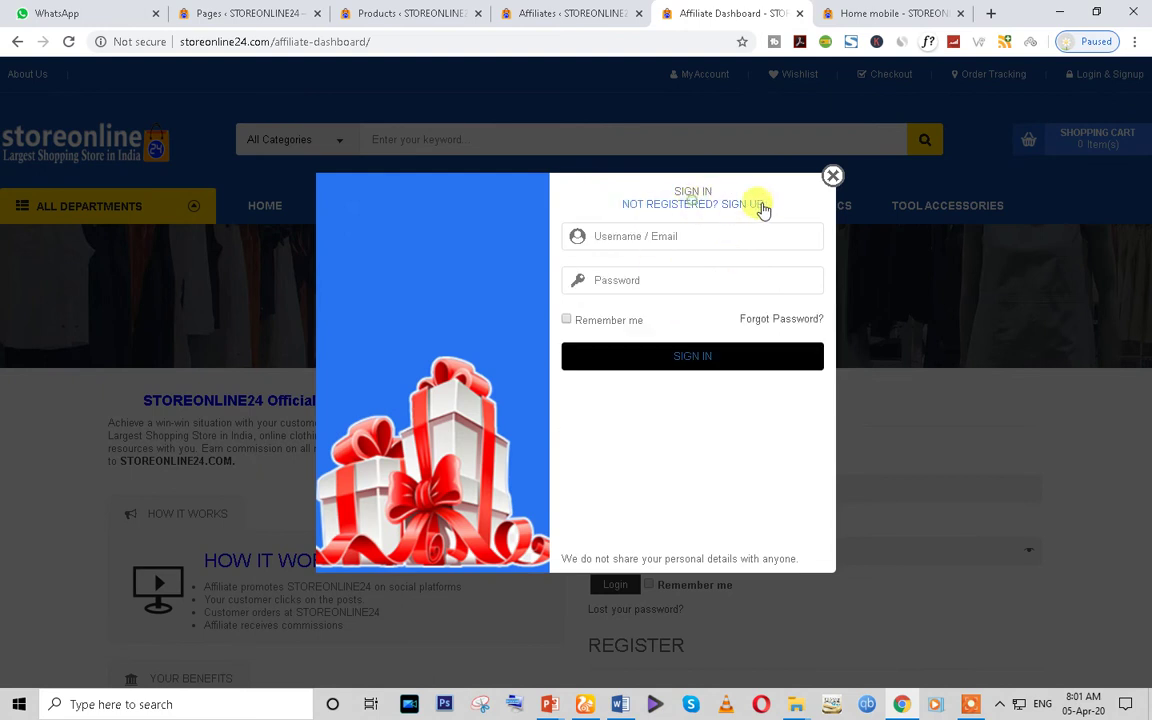
{"action": "left_click", "coordinate": [832, 176]}
{"action": "left_click", "coordinate": [400, 13]}
{"action": "left_click", "coordinate": [240, 13]}
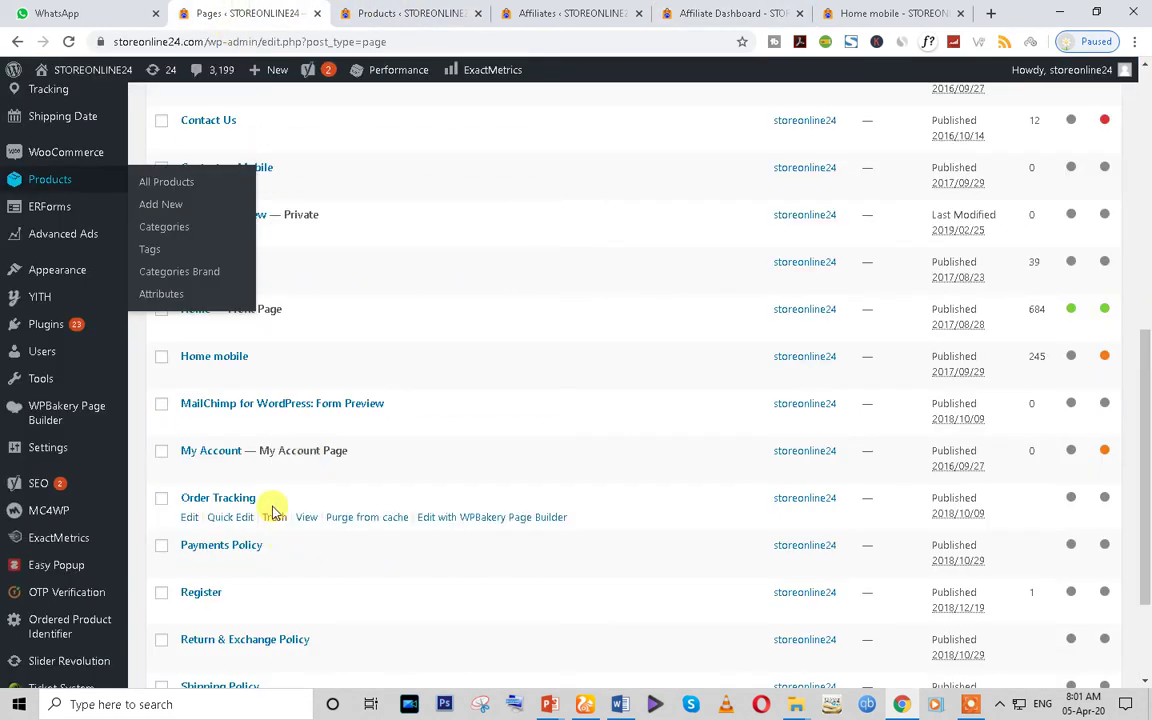
{"action": "left_click", "coordinate": [385, 13]}
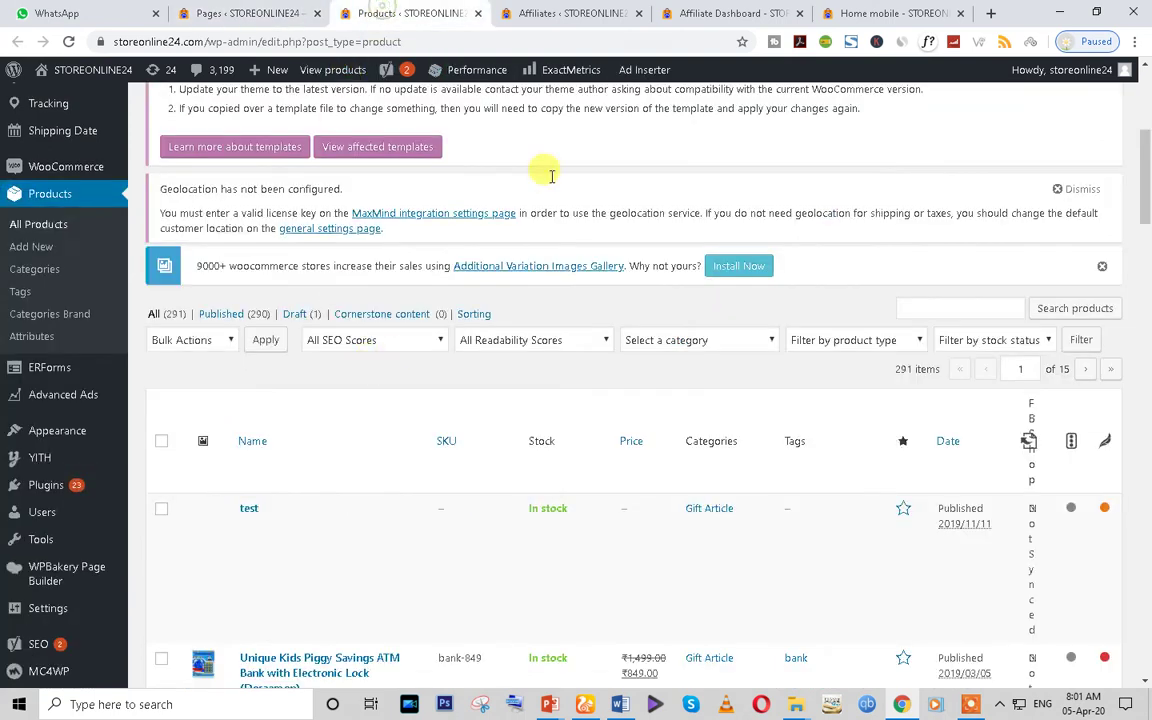
{"action": "left_click", "coordinate": [548, 13]}
{"action": "left_click", "coordinate": [262, 13]}
{"action": "scroll", "coordinate": [219, 442], "scroll_direction": "down", "scroll_amount": 1}
{"action": "scroll", "coordinate": [219, 442], "scroll_direction": "up", "scroll_amount": 2}
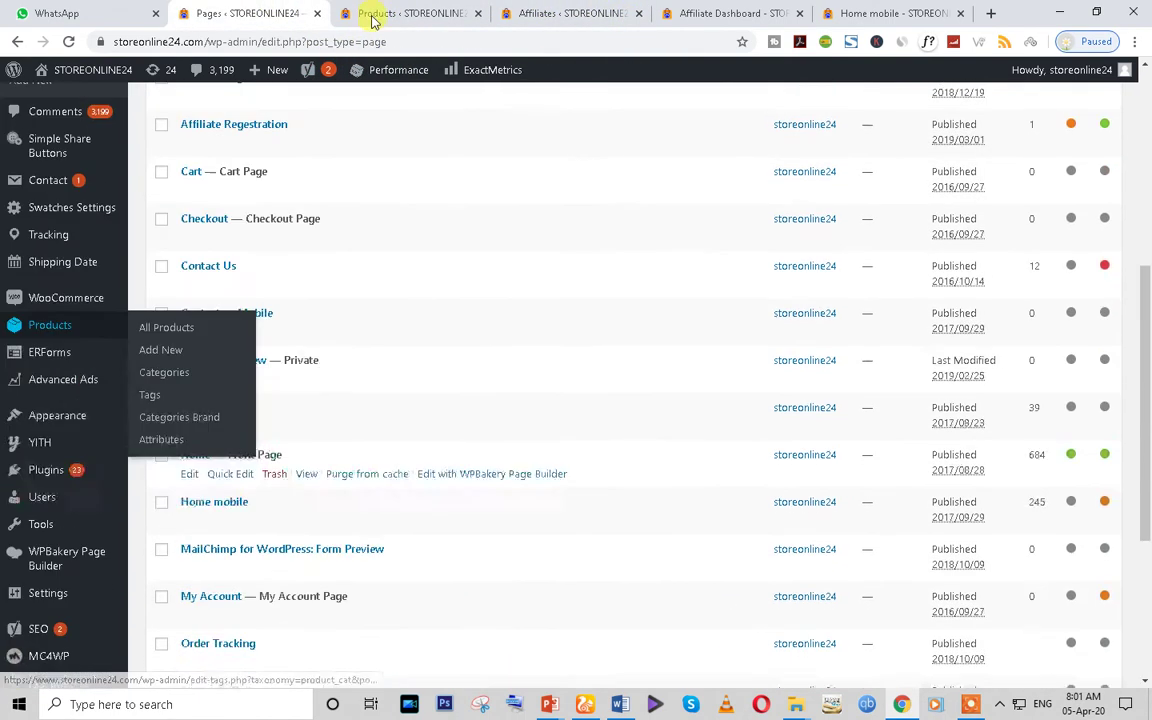
{"action": "left_click", "coordinate": [372, 16]}
{"action": "left_click", "coordinate": [228, 13]}
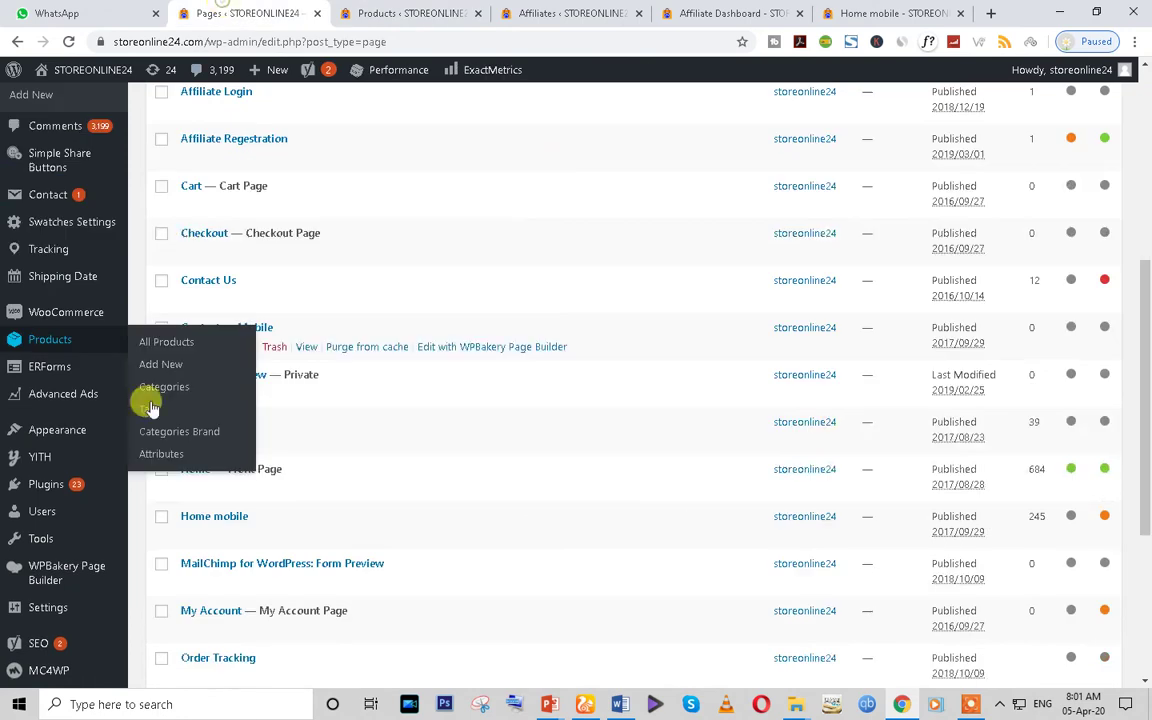
Open the Login/Signup Popup plugin settings from the dashboard and review the redirect and style options
{"action": "scroll", "coordinate": [69, 608], "scroll_direction": "down", "scroll_amount": 3}
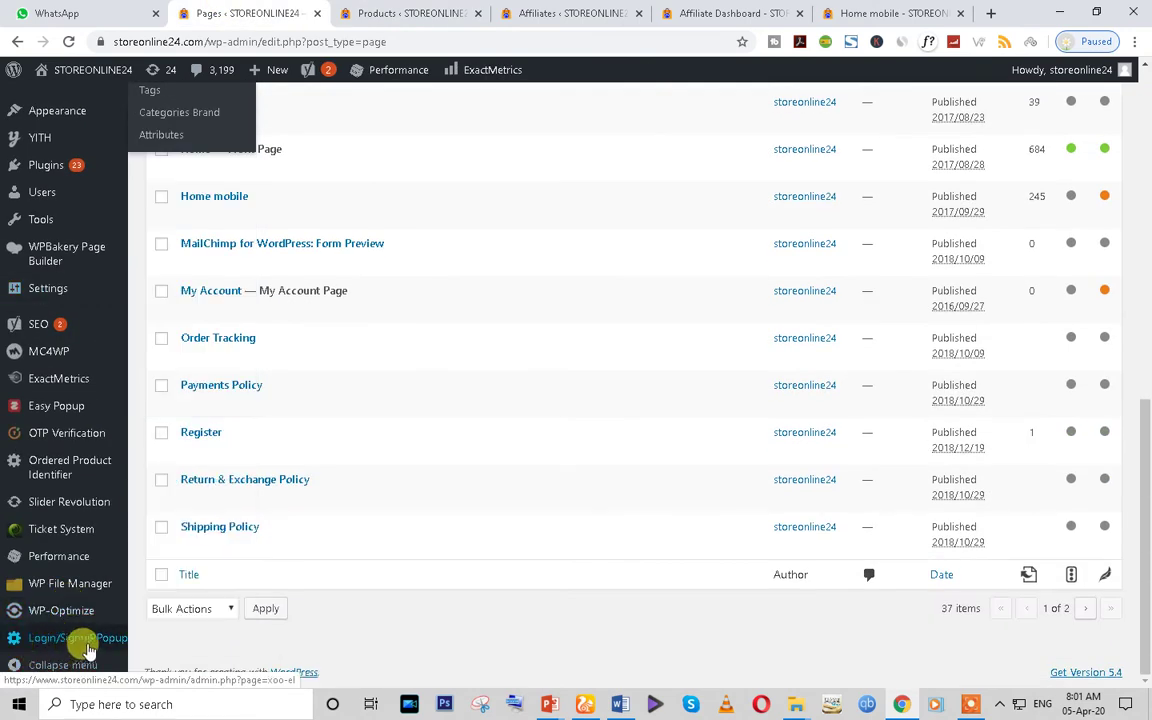
{"action": "left_click", "coordinate": [88, 650]}
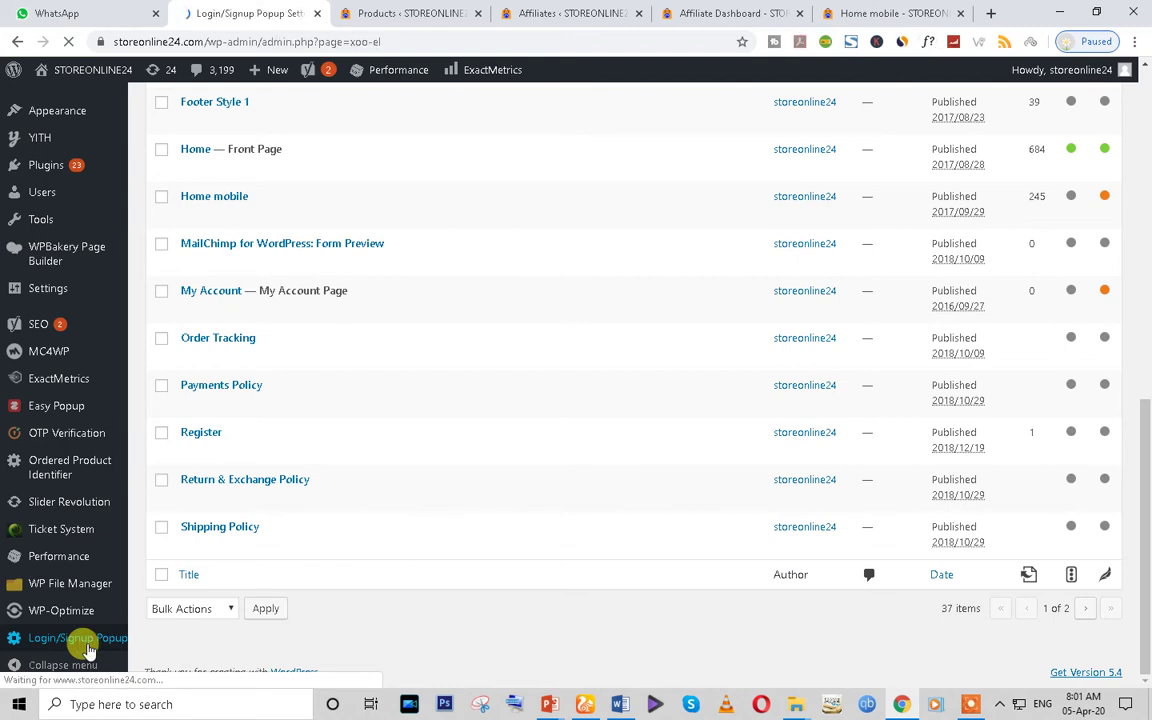
{"action": "scroll", "coordinate": [614, 430], "scroll_direction": "down", "scroll_amount": 3}
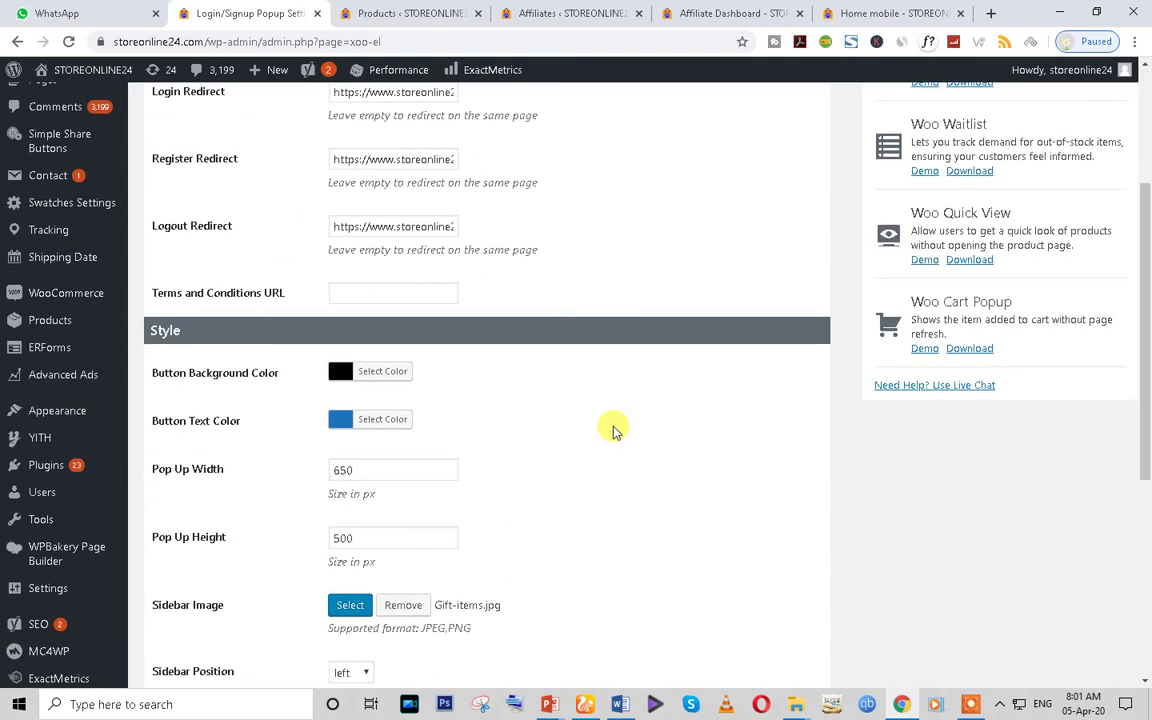
{"action": "scroll", "coordinate": [614, 430], "scroll_direction": "up", "scroll_amount": 3}
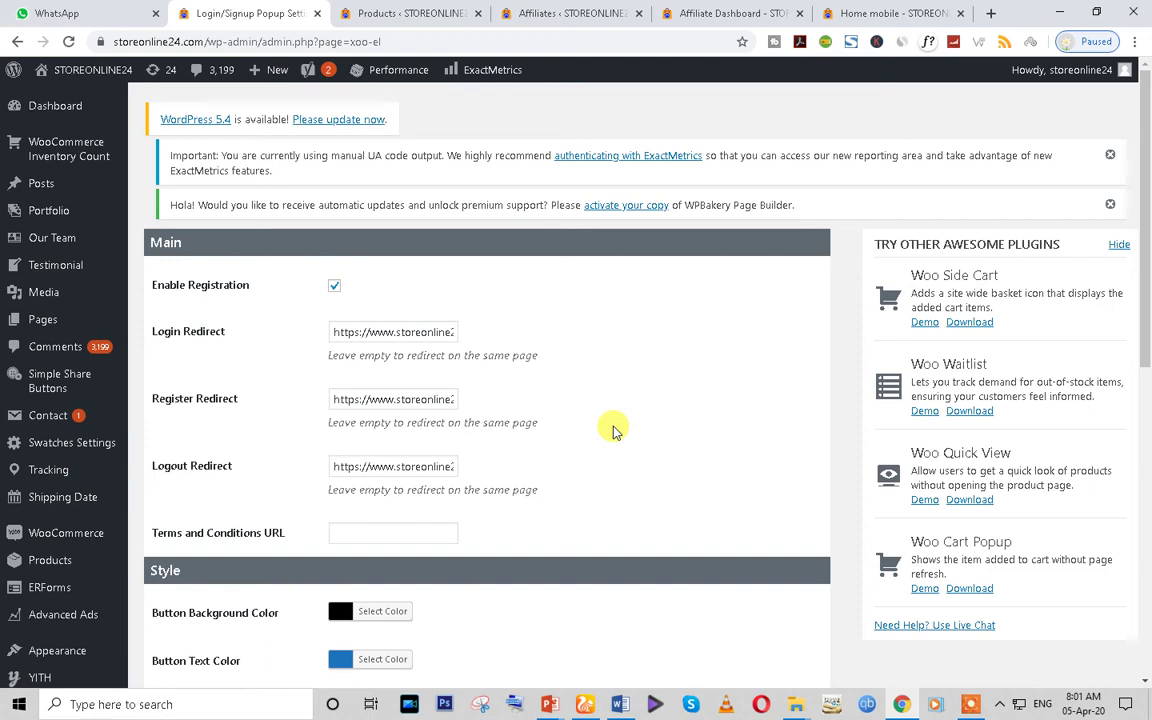
Go from the Affiliate Dashboard page to the storefront's home page and look over product sections of the Home mobile page
{"action": "left_click", "coordinate": [565, 10]}
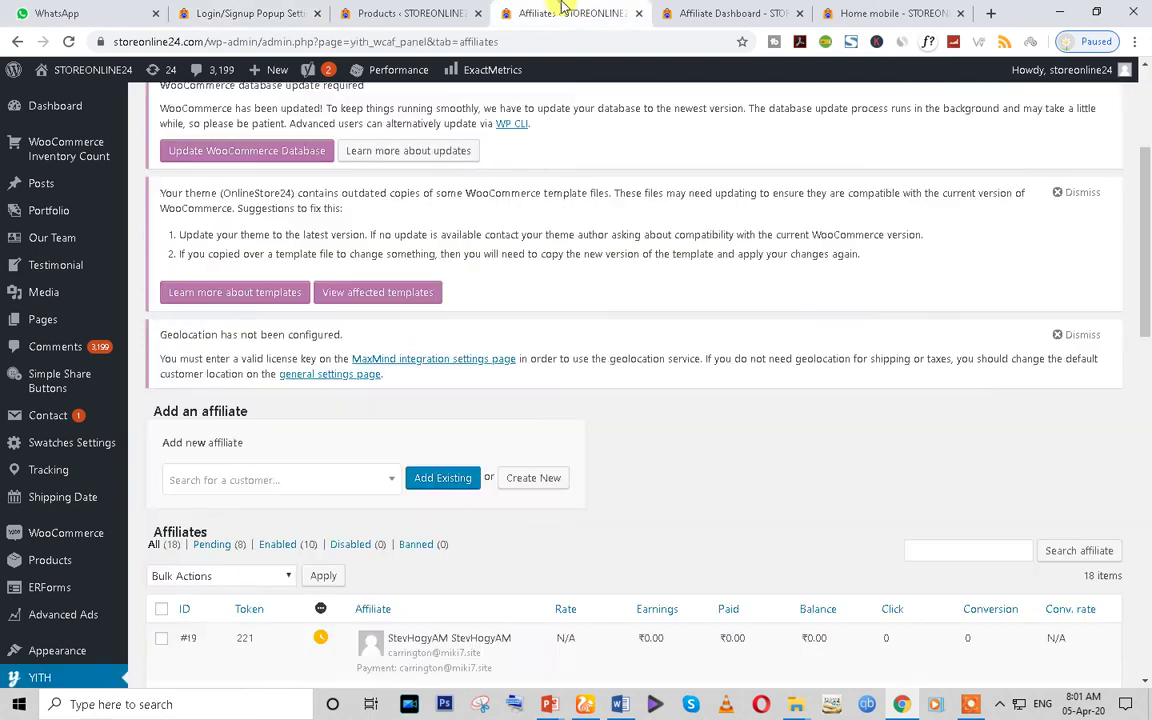
{"action": "left_click", "coordinate": [730, 12]}
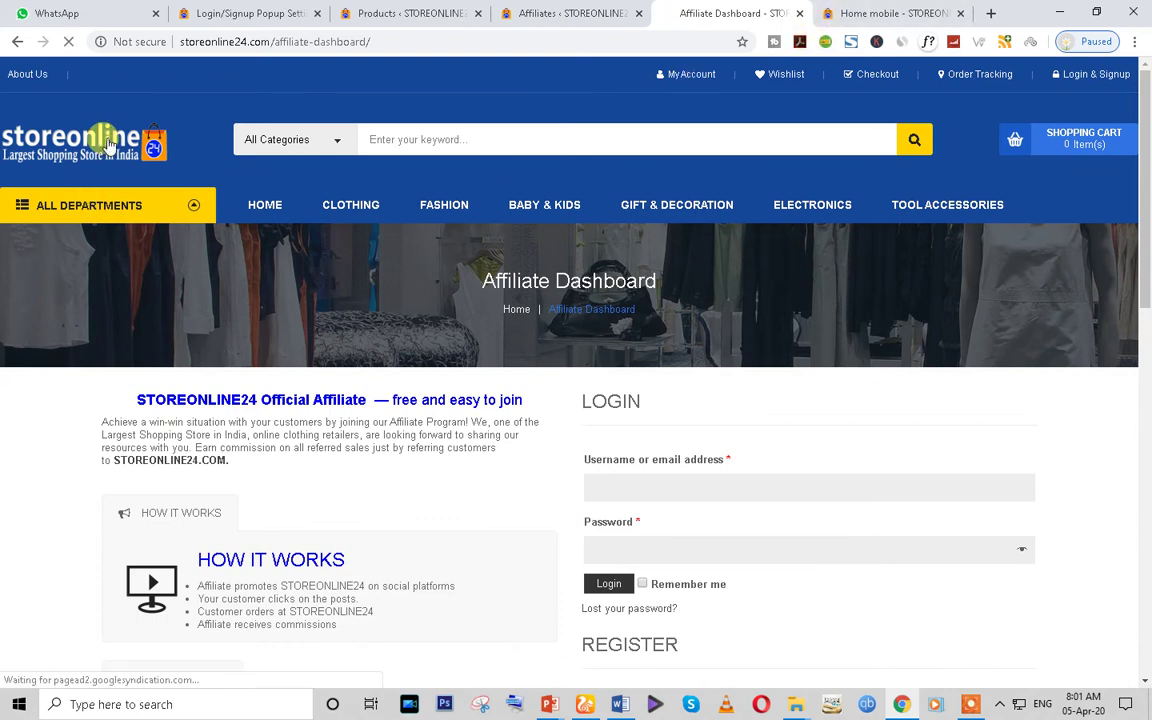
{"action": "left_click", "coordinate": [676, 204]}
{"action": "left_click", "coordinate": [858, 8]}
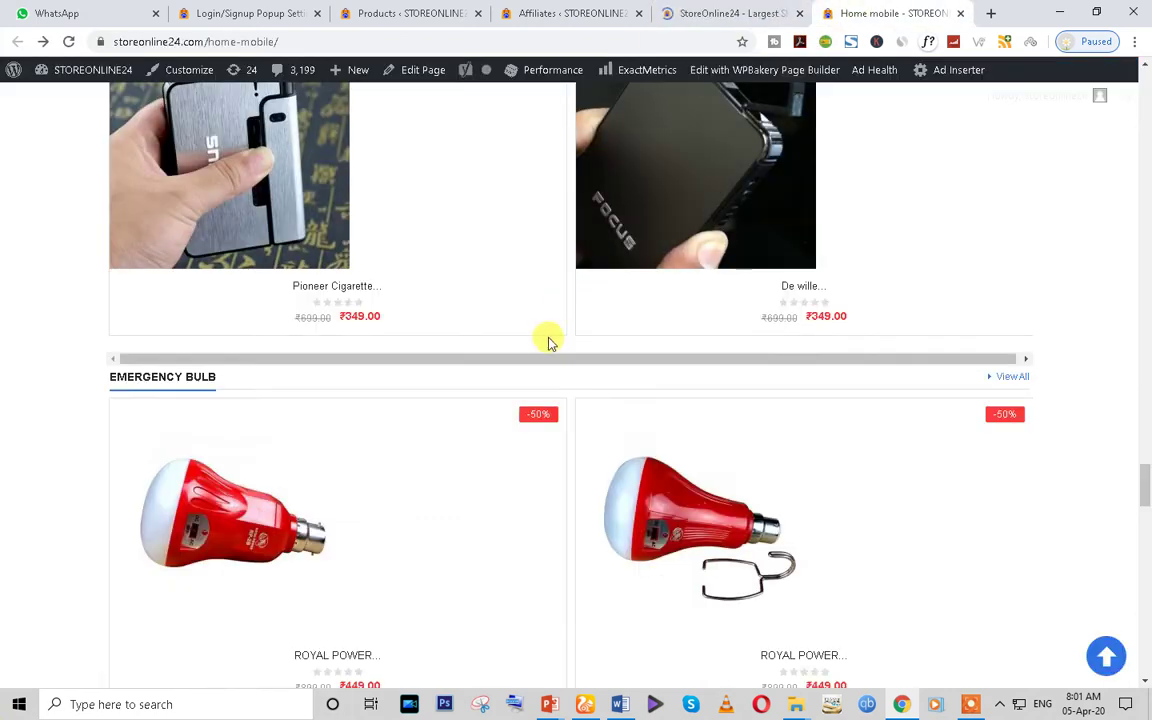
{"action": "scroll", "coordinate": [548, 330], "scroll_direction": "up", "scroll_amount": 8}
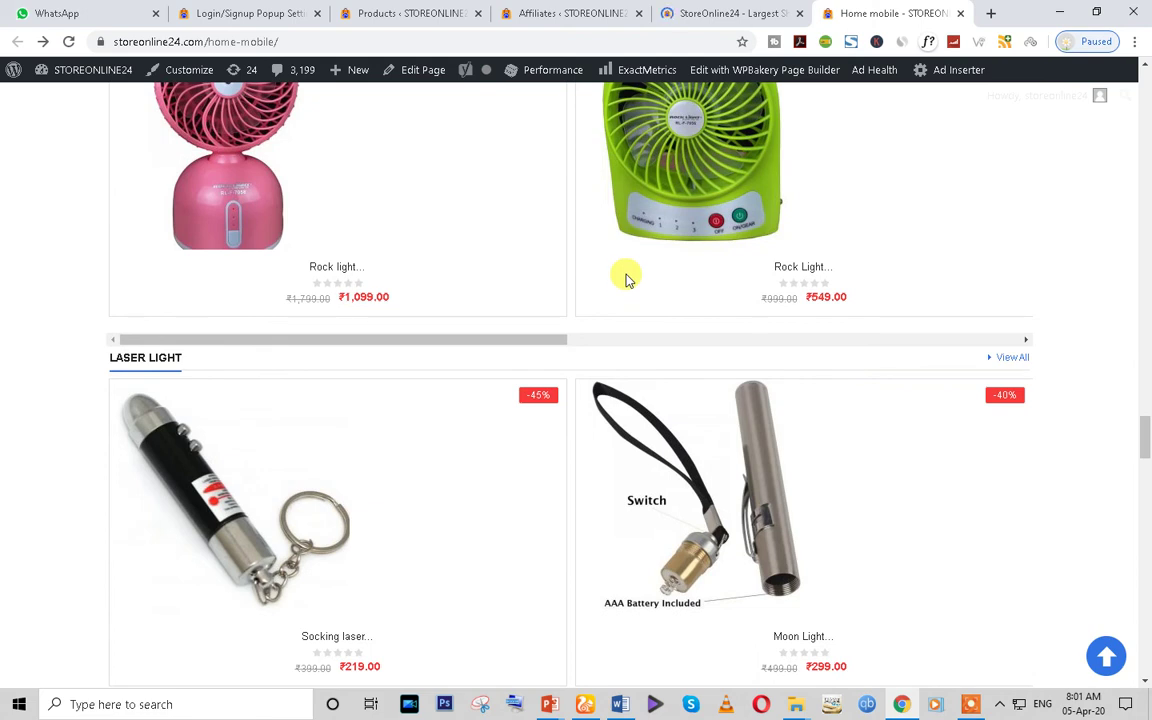
{"action": "left_click", "coordinate": [702, 13]}
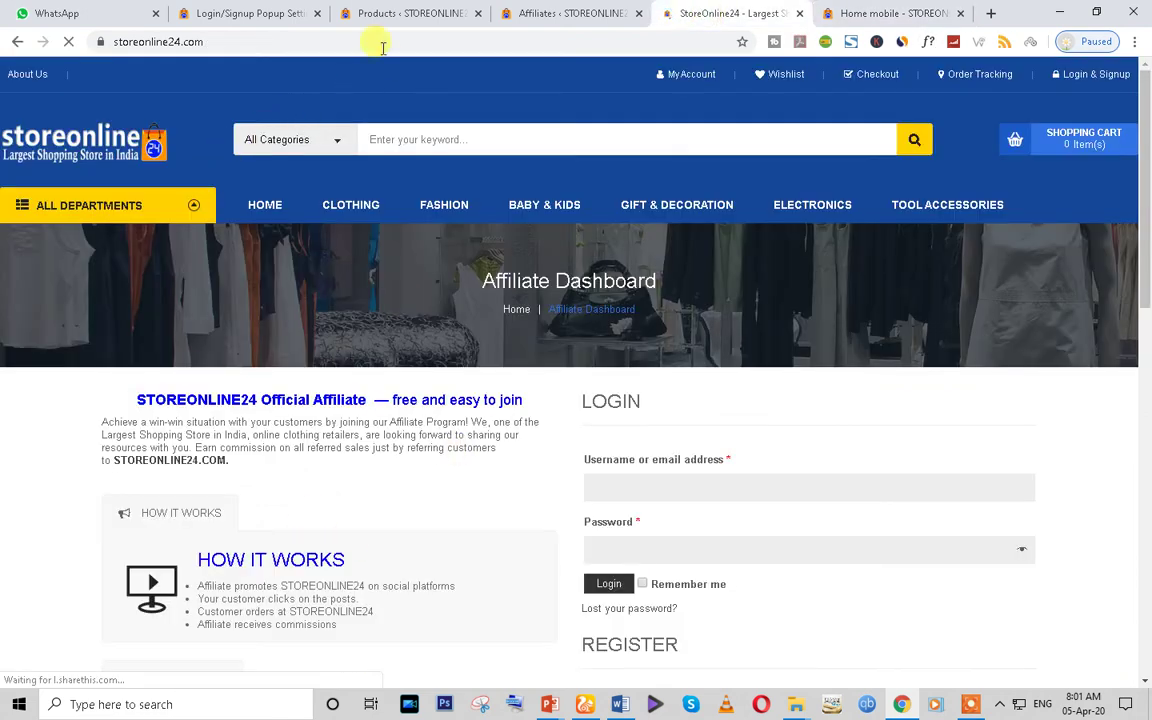
Return to the Products admin page, open the theme options, and display the Header & Footer settings
{"action": "left_click", "coordinate": [370, 13]}
{"action": "mouse_move", "coordinate": [80, 467]}
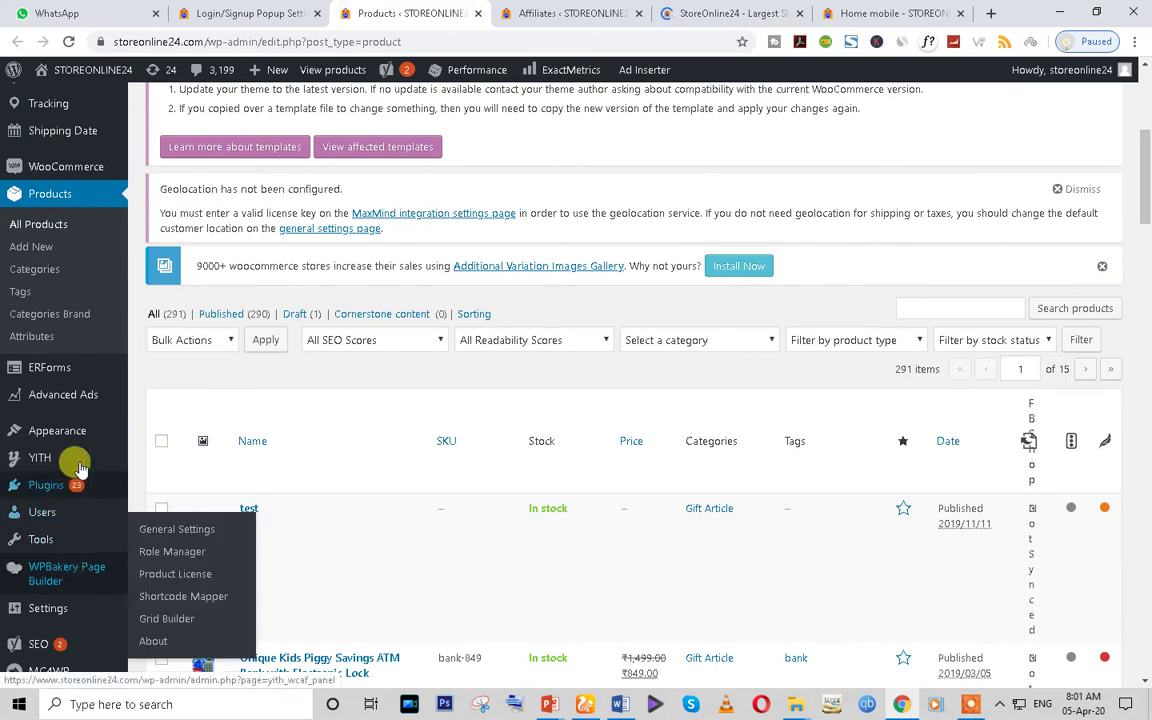
{"action": "mouse_move", "coordinate": [68, 432]}
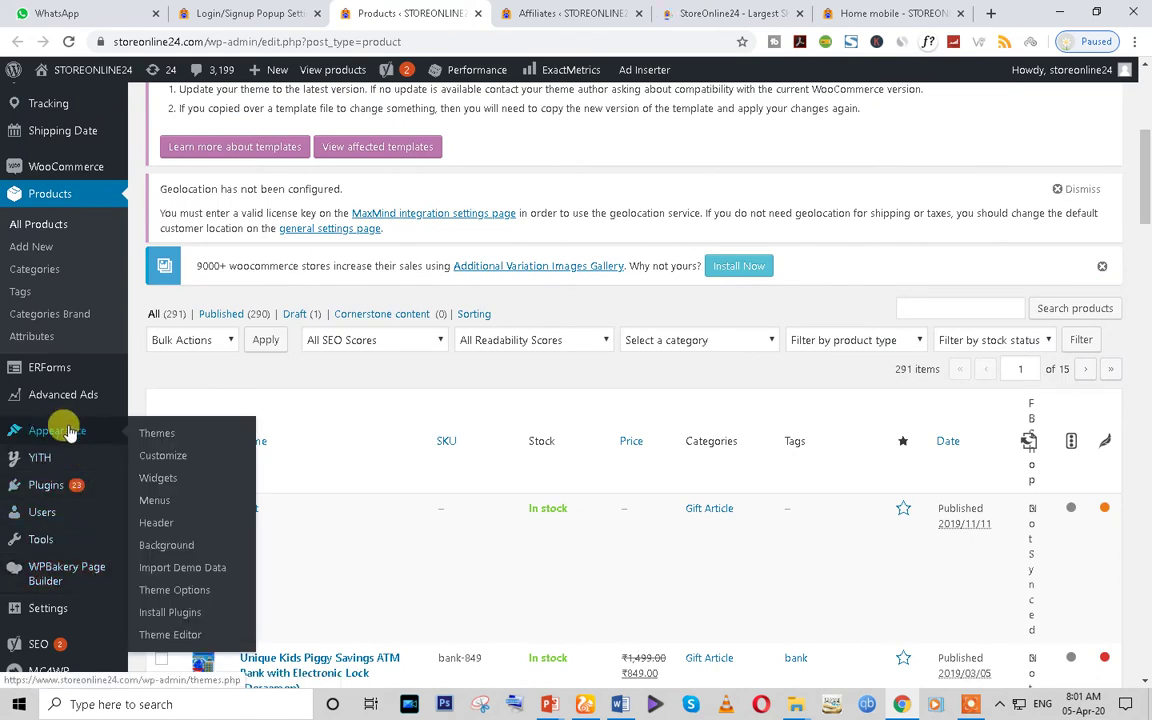
{"action": "left_click", "coordinate": [191, 592]}
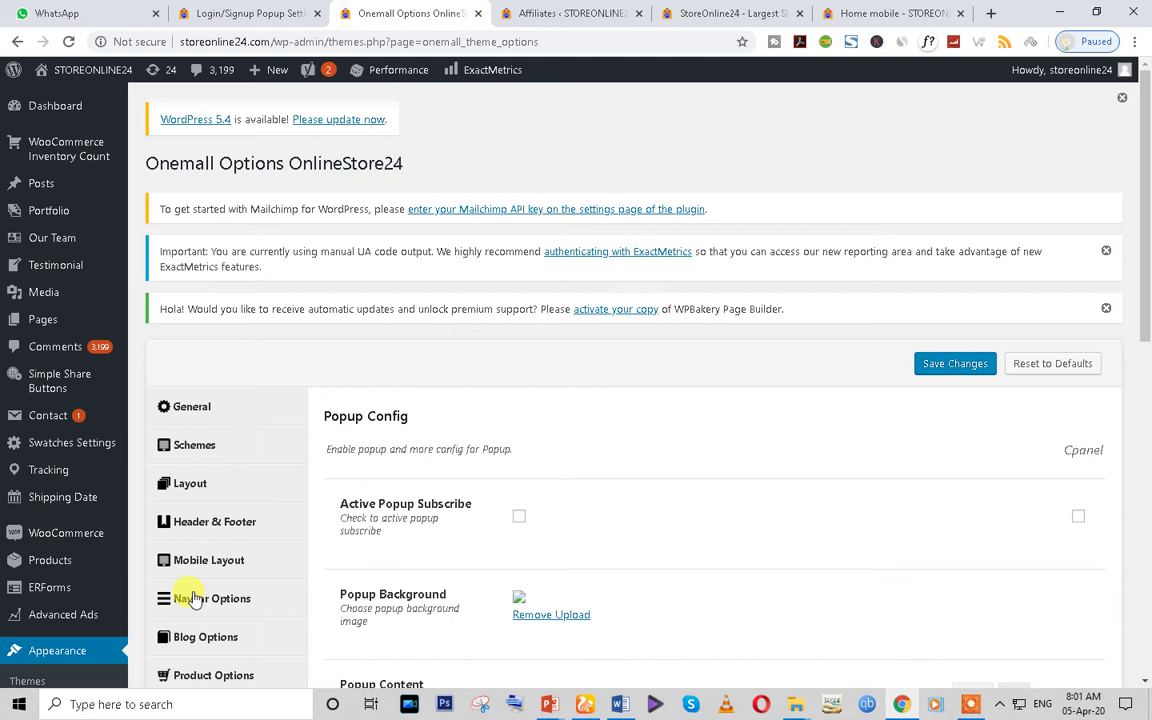
{"action": "scroll", "coordinate": [193, 598], "scroll_direction": "down", "scroll_amount": 2}
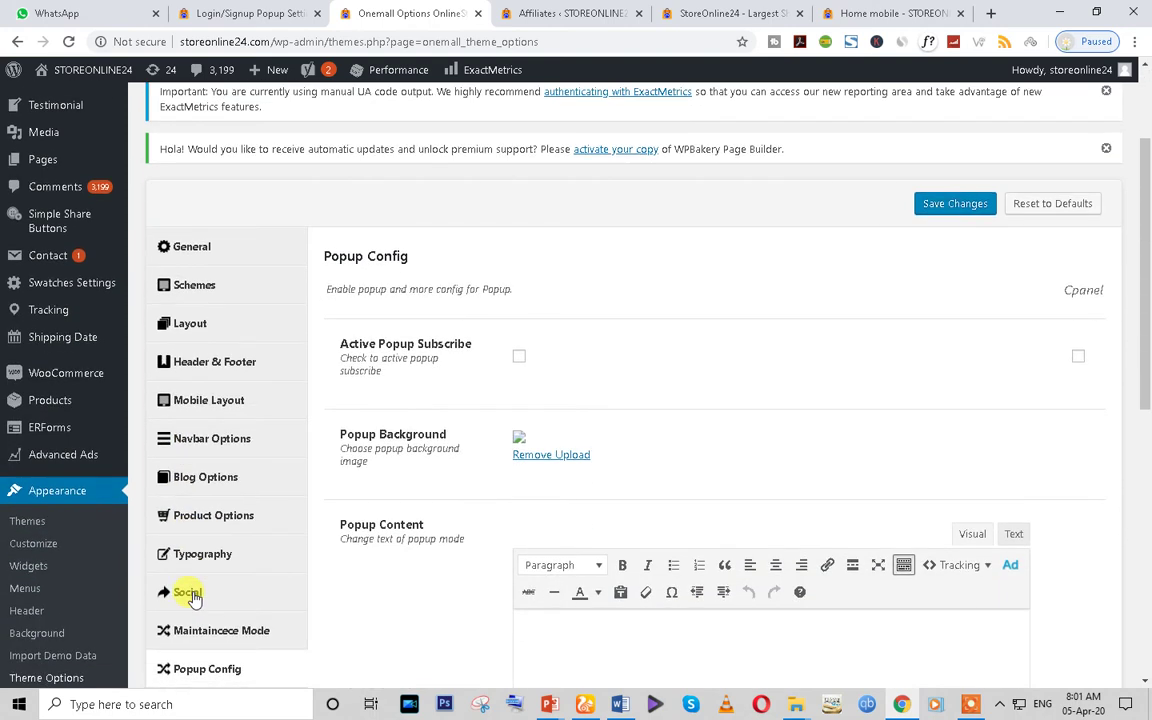
{"action": "left_click", "coordinate": [245, 361]}
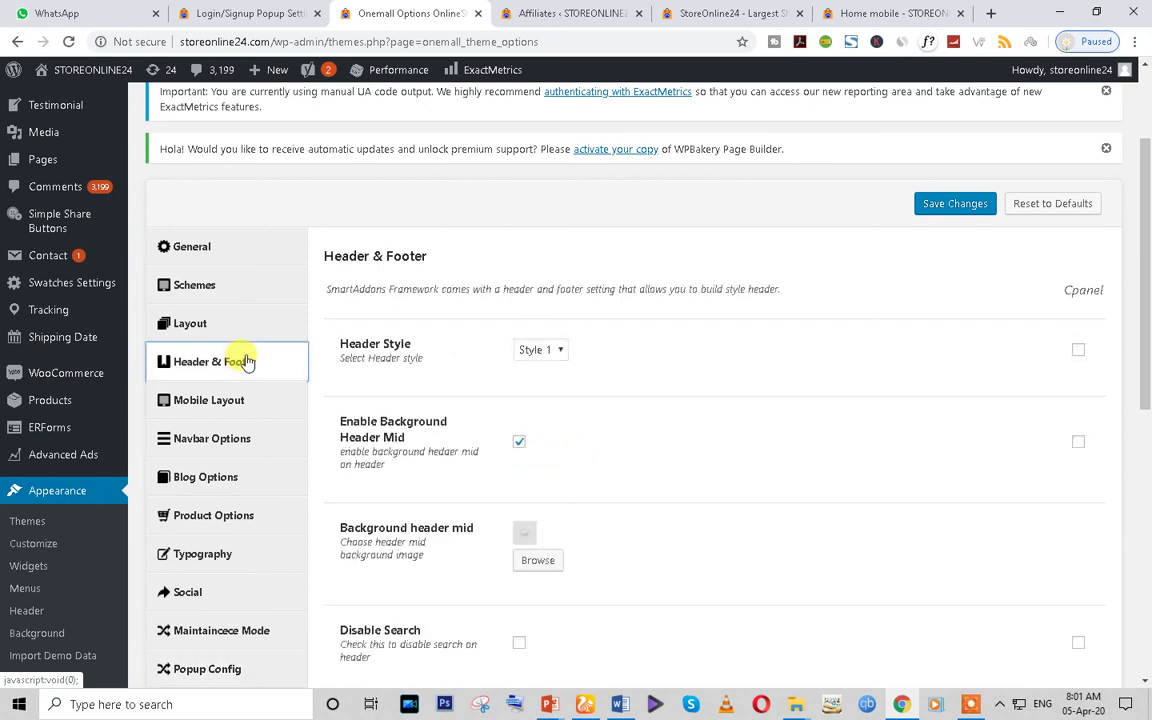
Display the theme's Mobile Layout settings and review the mobile logos, sticky option, layout content and header style
{"action": "left_click", "coordinate": [240, 401]}
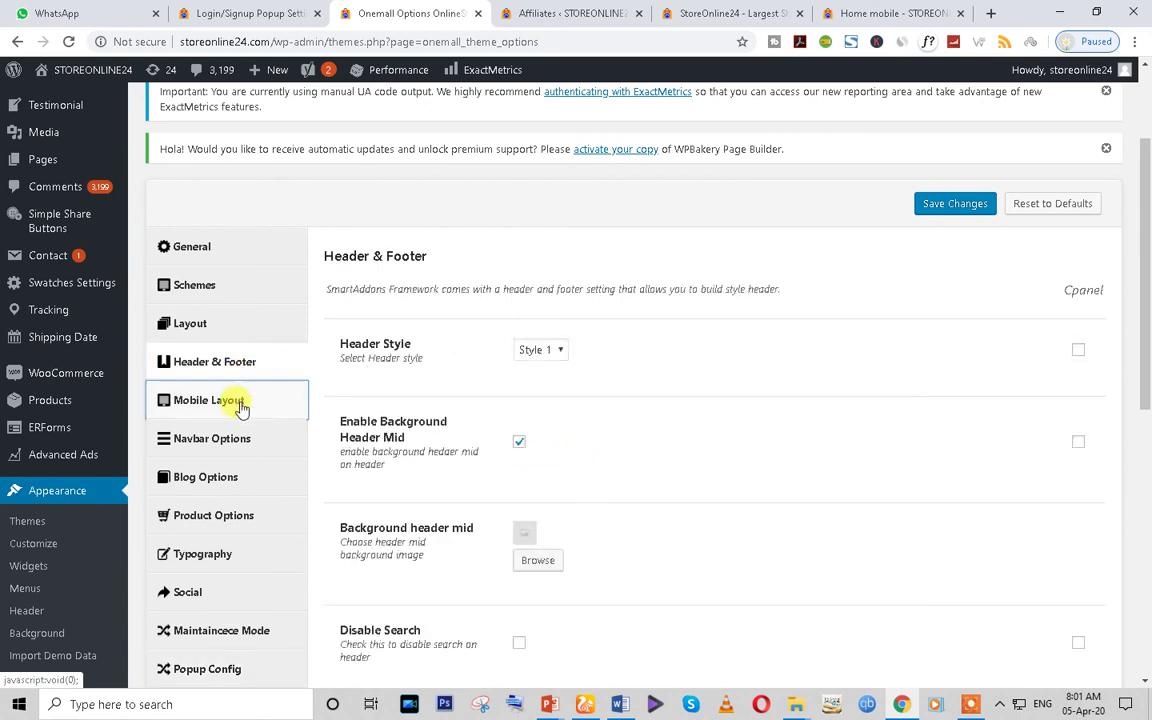
{"action": "scroll", "coordinate": [632, 452], "scroll_direction": "down", "scroll_amount": 3}
{"action": "scroll", "coordinate": [630, 450], "scroll_direction": "up", "scroll_amount": 2}
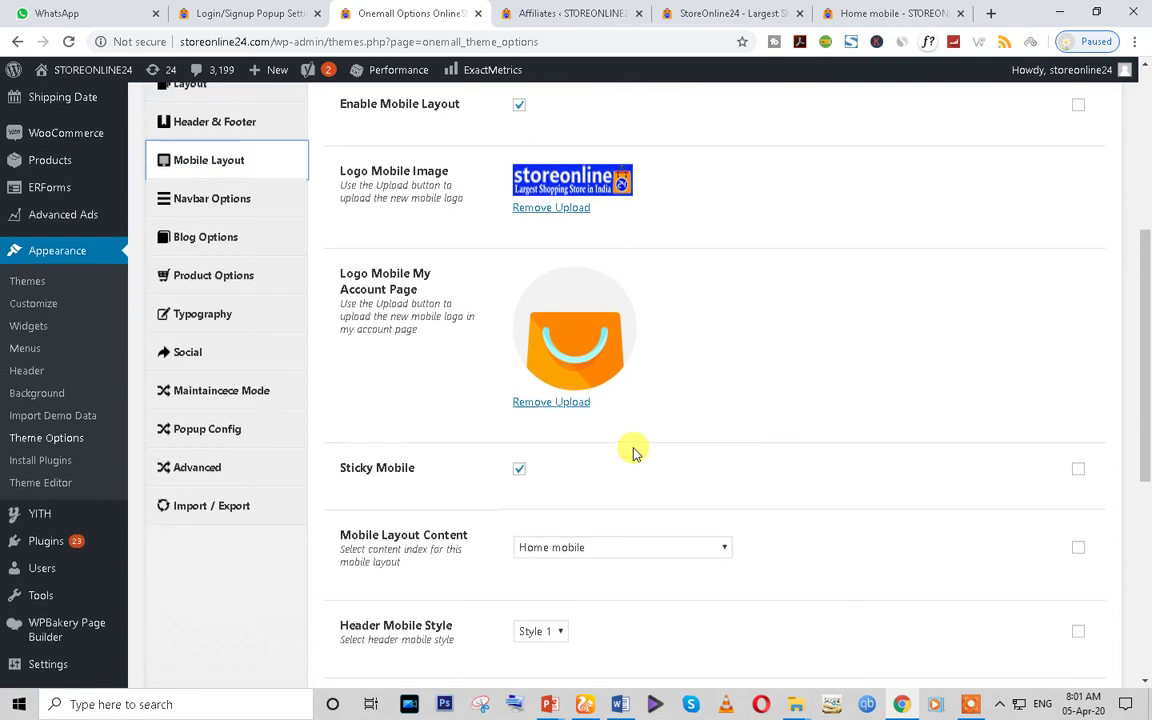
Choose the Home mobile page as the Mobile Layout Content in the theme's mobile settings
{"action": "scroll", "coordinate": [600, 440], "scroll_direction": "down", "scroll_amount": 3}
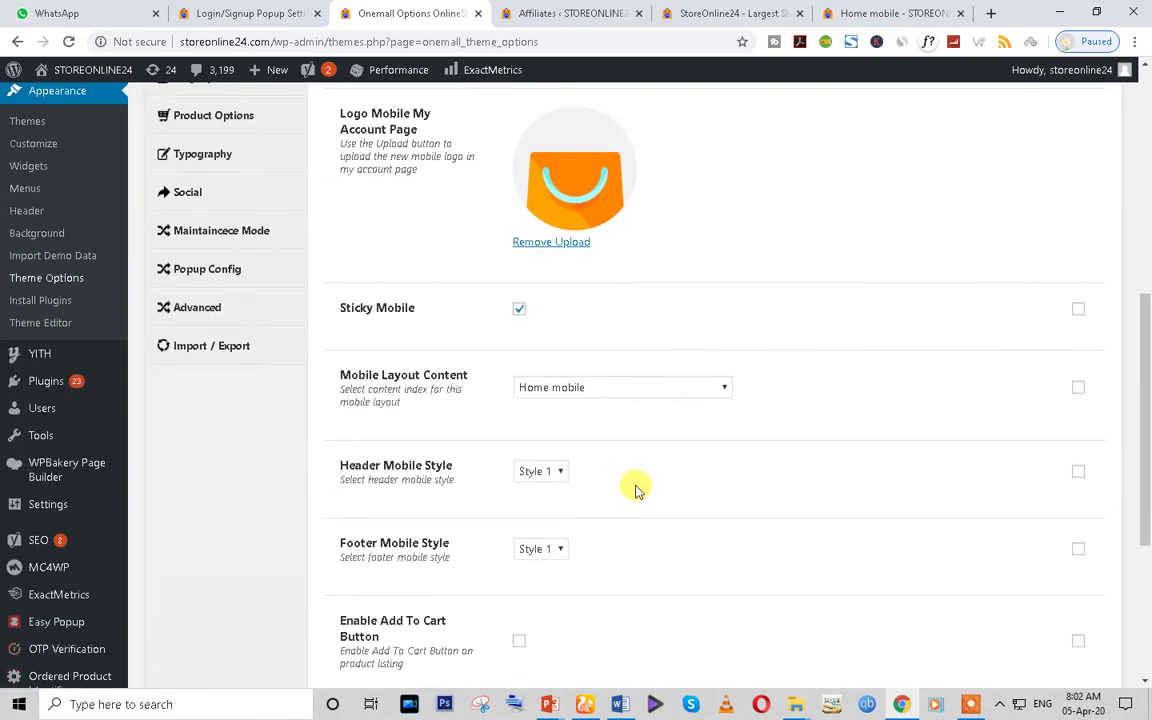
{"action": "left_click", "coordinate": [551, 388]}
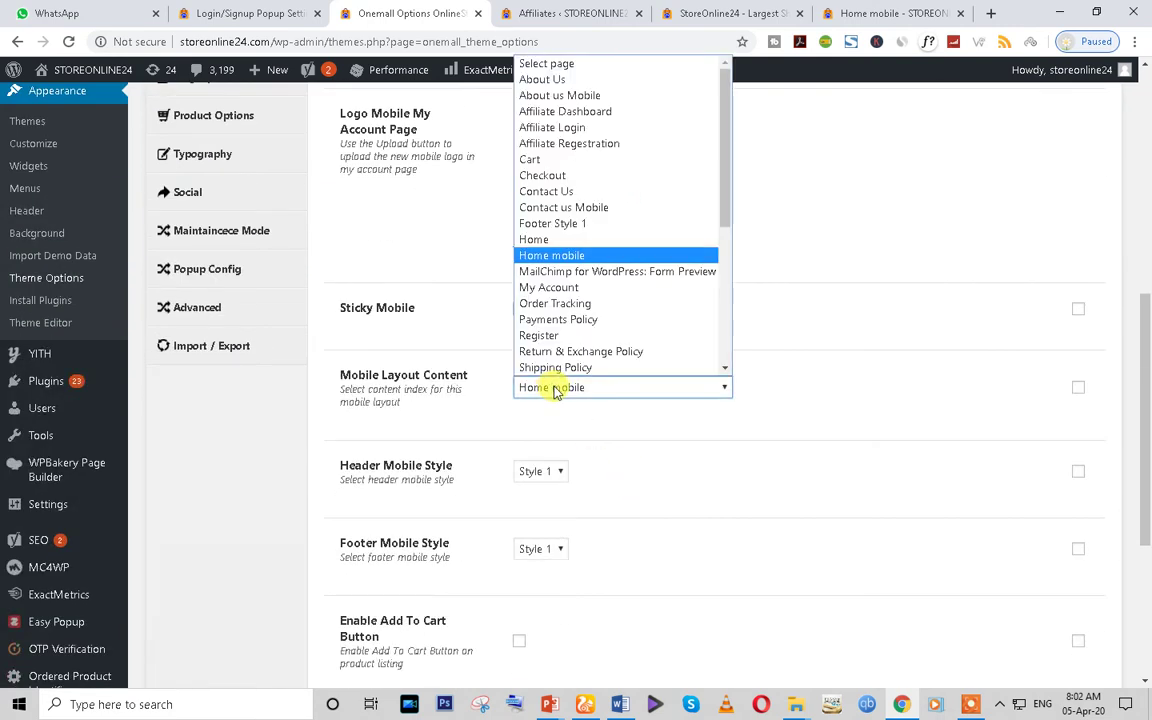
{"action": "left_click", "coordinate": [560, 256]}
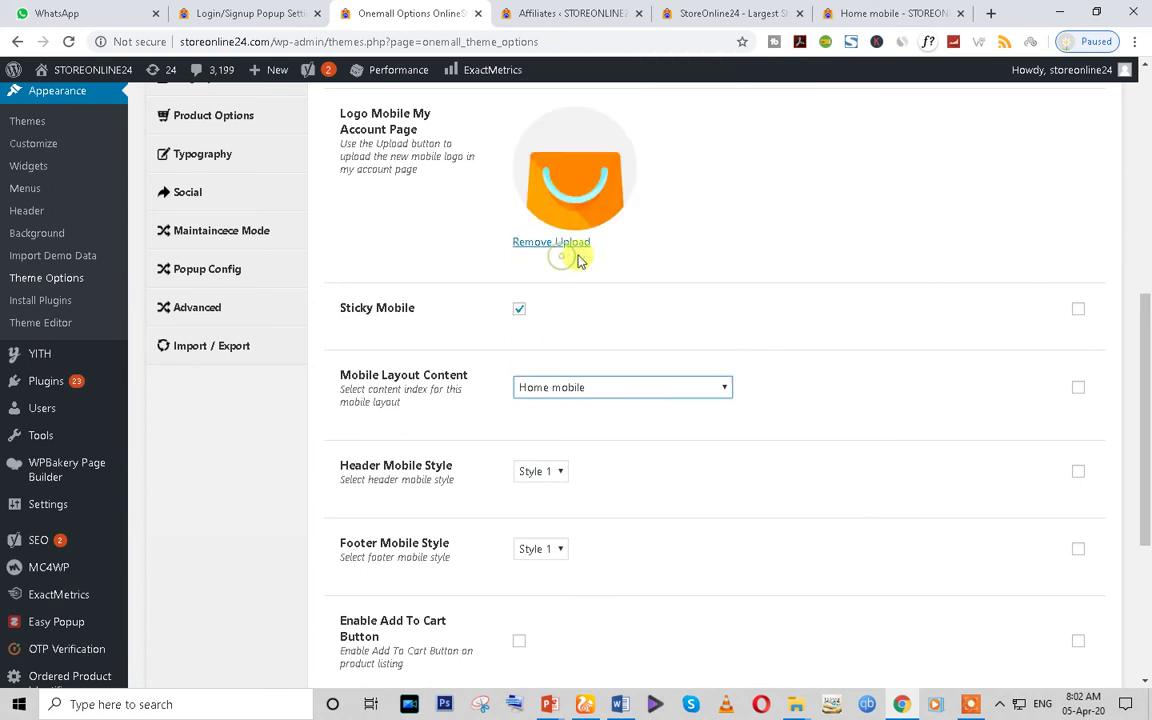
Look over the Home mobile page and its web address, and return to the Mobile Layout theme options
{"action": "left_click", "coordinate": [835, 8]}
{"action": "scroll", "coordinate": [590, 320], "scroll_direction": "up", "scroll_amount": 5}
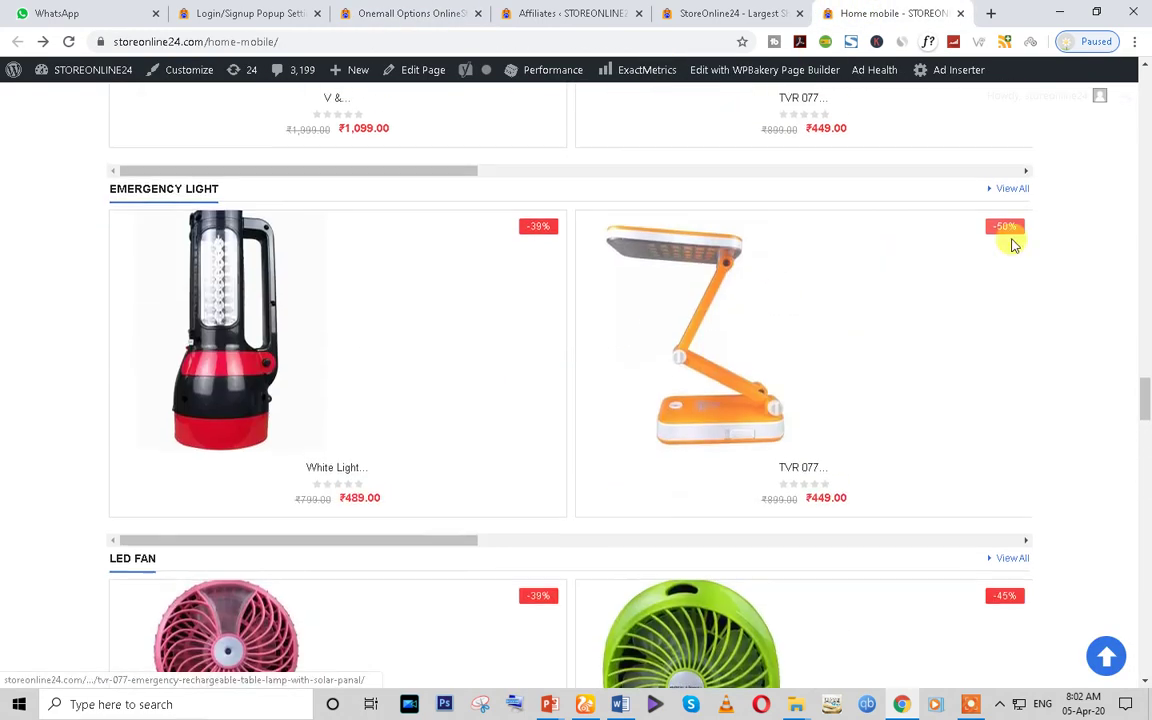
{"action": "scroll", "coordinate": [1012, 245], "scroll_direction": "up", "scroll_amount": 2}
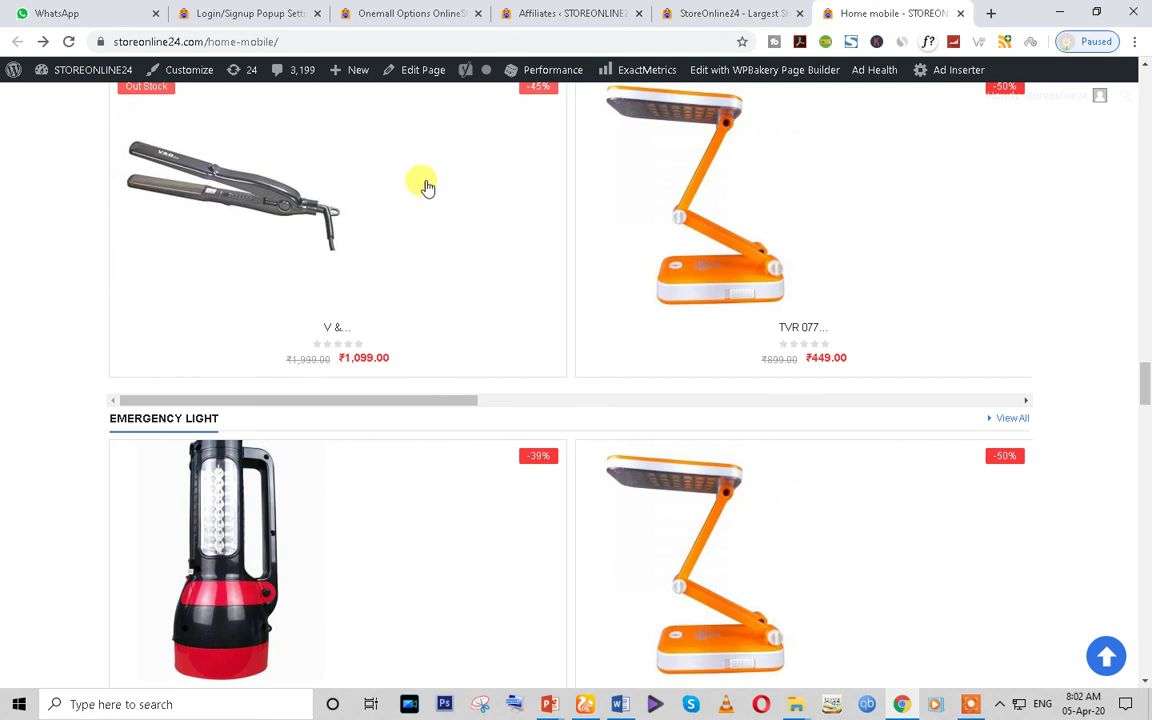
{"action": "left_click_drag", "start_coordinate": [279, 42], "coordinate": [222, 42]}
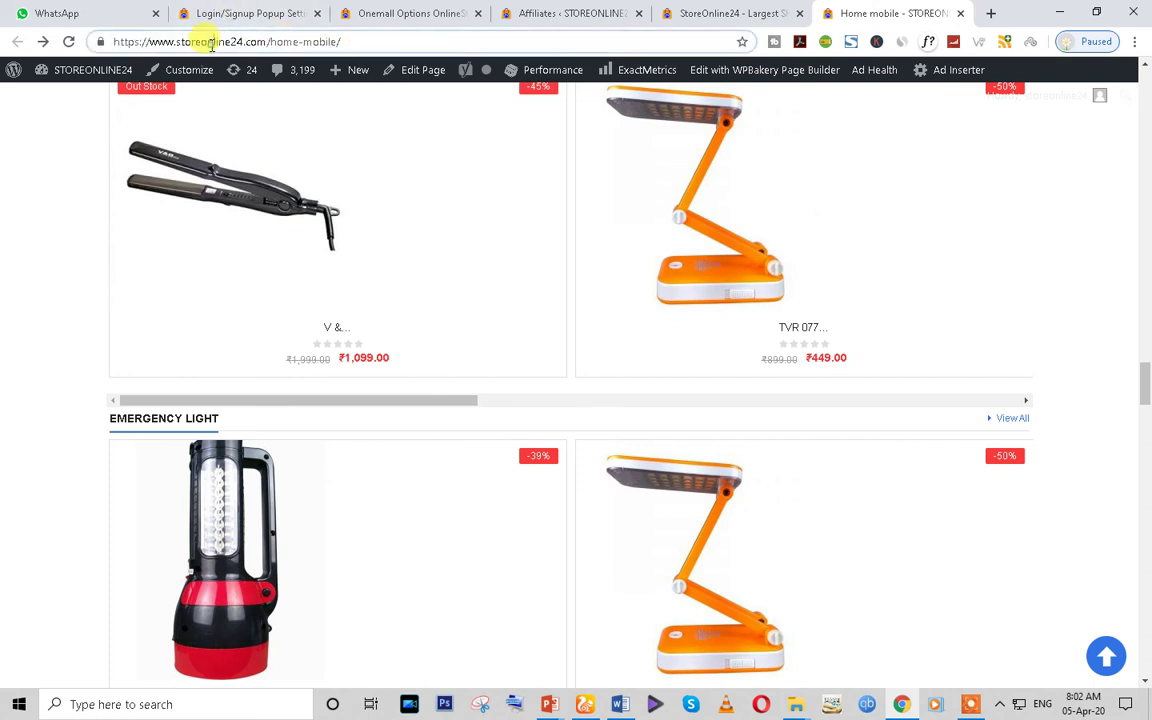
{"action": "left_click", "coordinate": [595, 10]}
{"action": "left_click", "coordinate": [260, 12]}
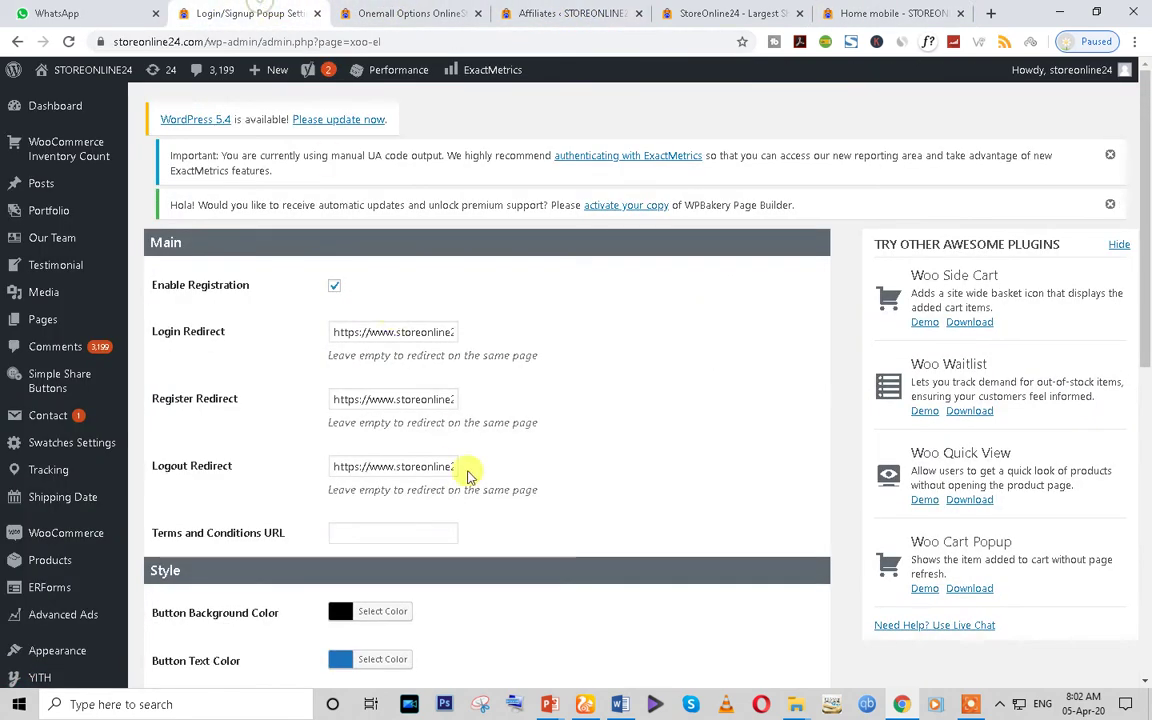
{"action": "left_click", "coordinate": [420, 14]}
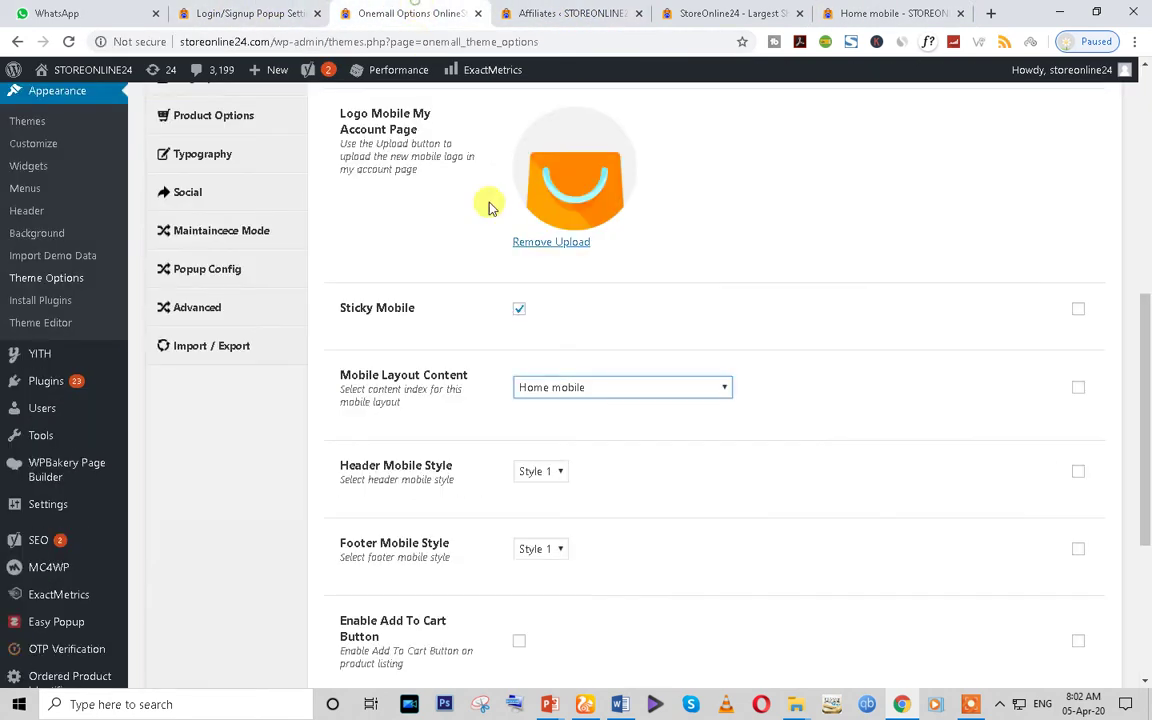
Reselect Home mobile for the mobile layout content and choose Style 1 for the header mobile style
{"action": "left_click", "coordinate": [591, 393]}
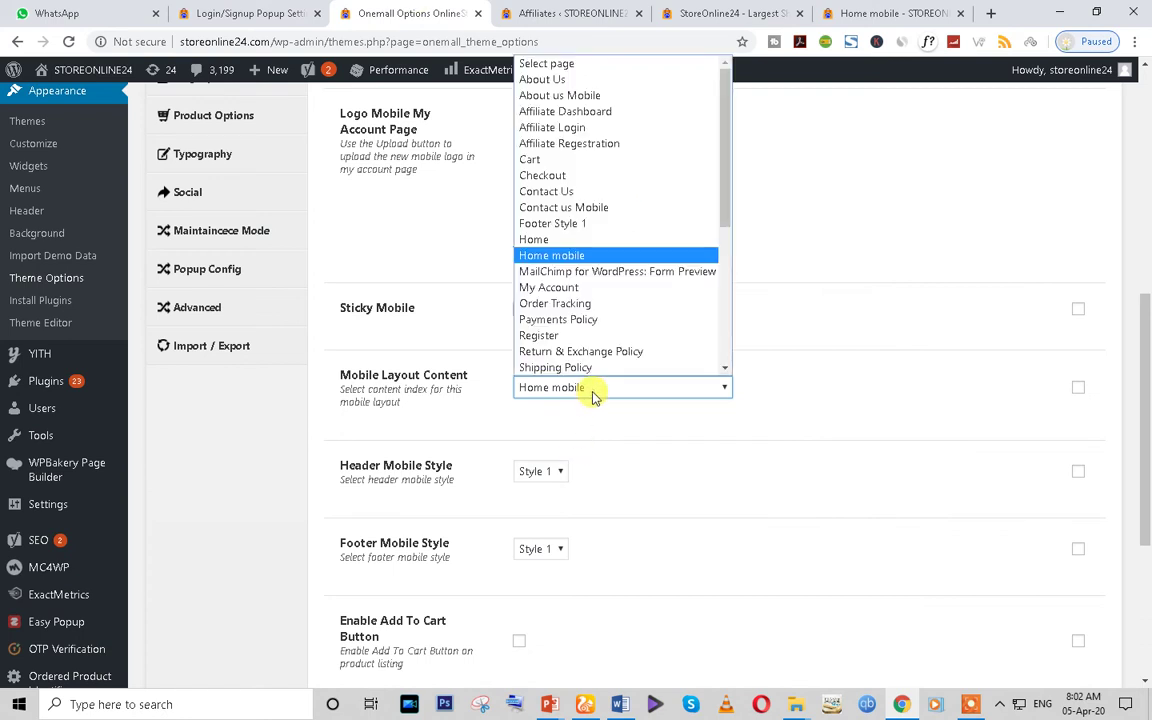
{"action": "left_click", "coordinate": [598, 256]}
{"action": "scroll", "coordinate": [733, 447], "scroll_direction": "down", "scroll_amount": 3}
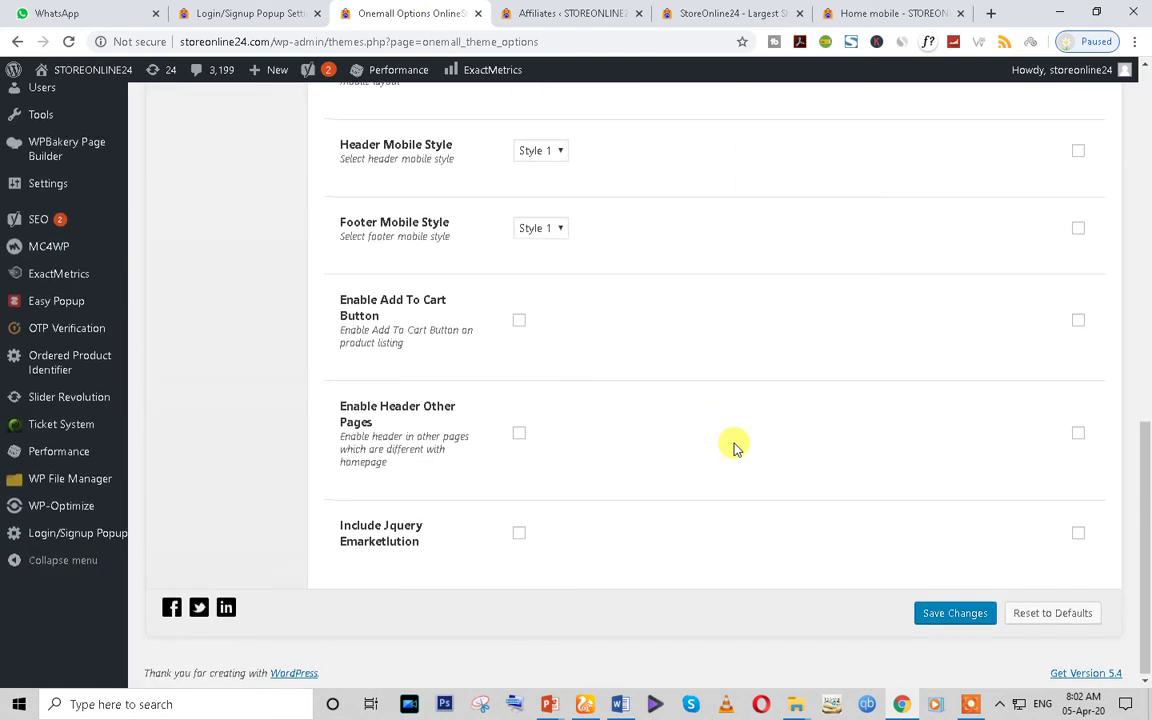
{"action": "scroll", "coordinate": [733, 447], "scroll_direction": "up", "scroll_amount": 2}
{"action": "left_click", "coordinate": [540, 310]}
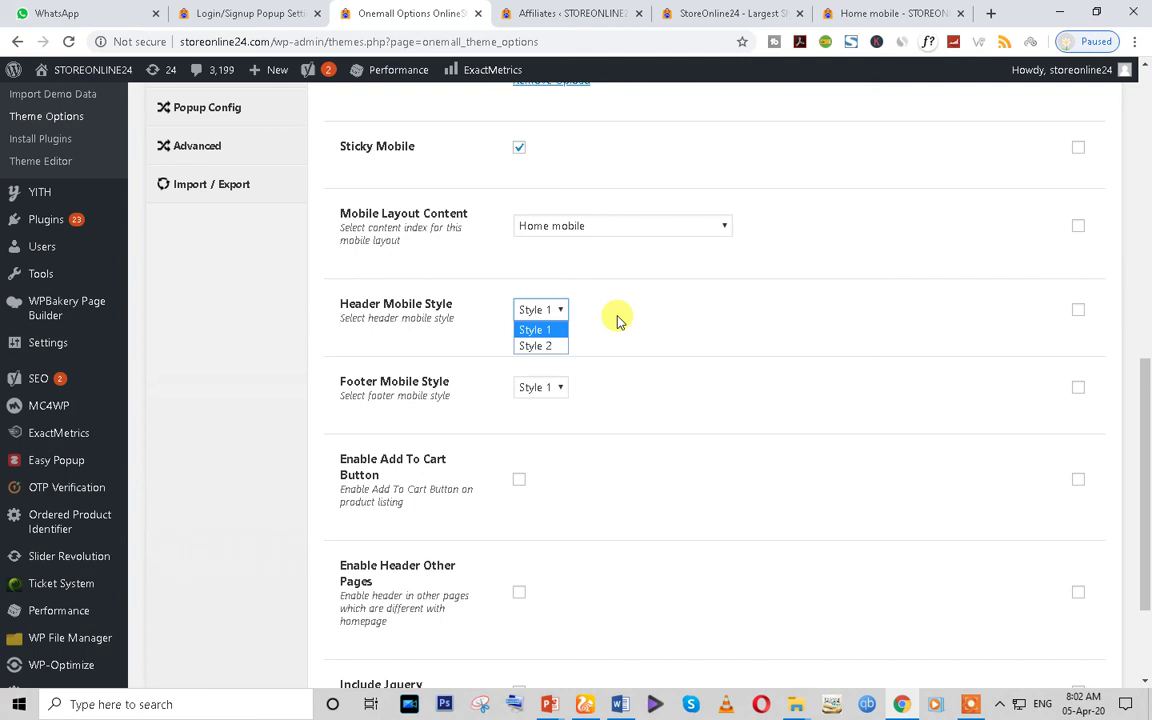
{"action": "left_click", "coordinate": [537, 329]}
Save the theme option changes and review the saved Mobile Layout settings
{"action": "scroll", "coordinate": [757, 610], "scroll_direction": "down", "scroll_amount": 3}
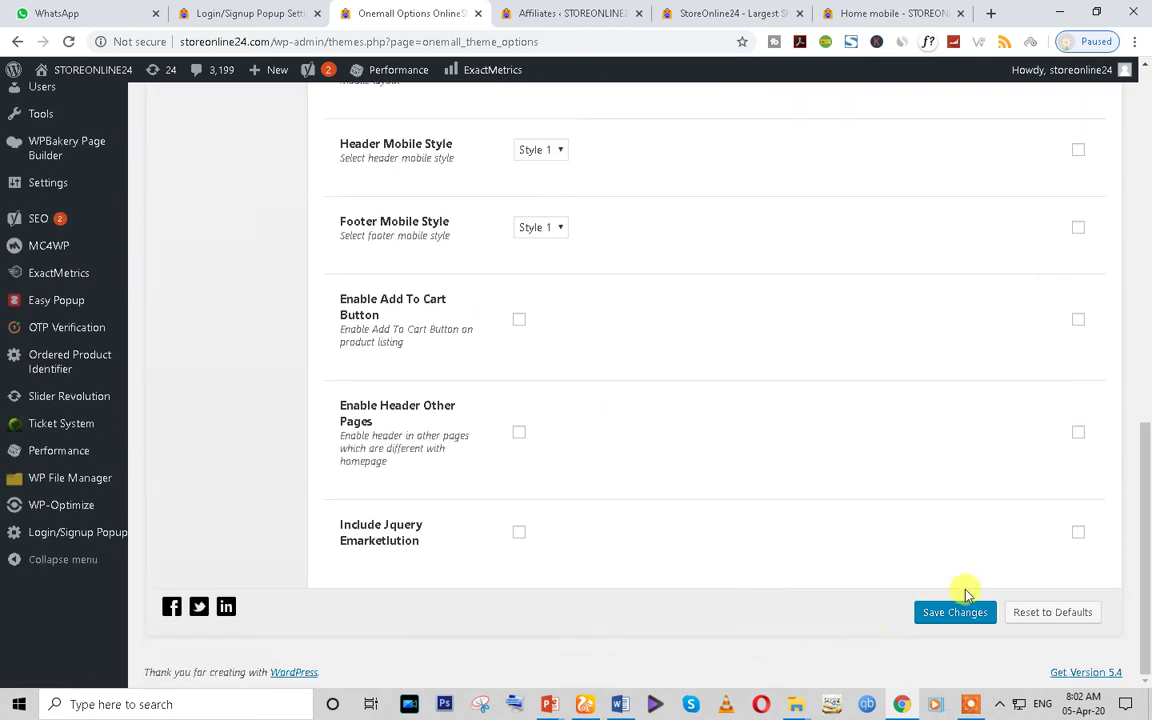
{"action": "left_click", "coordinate": [956, 617]}
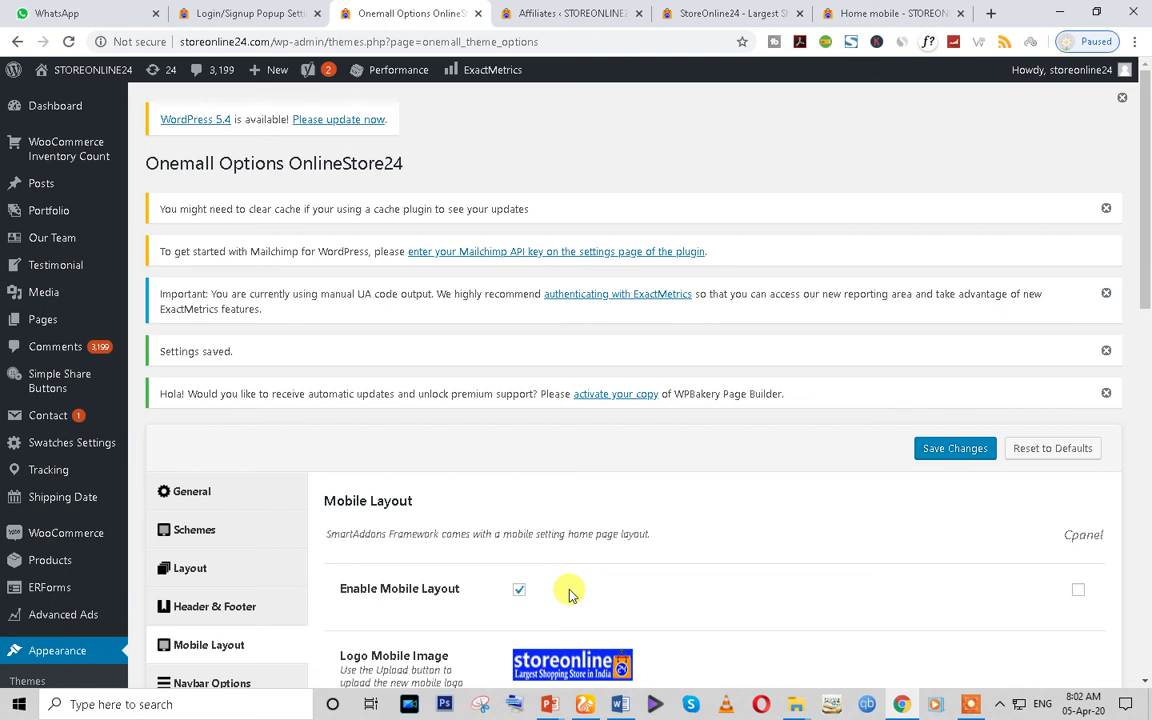
{"action": "scroll", "coordinate": [568, 594], "scroll_direction": "down", "scroll_amount": 10}
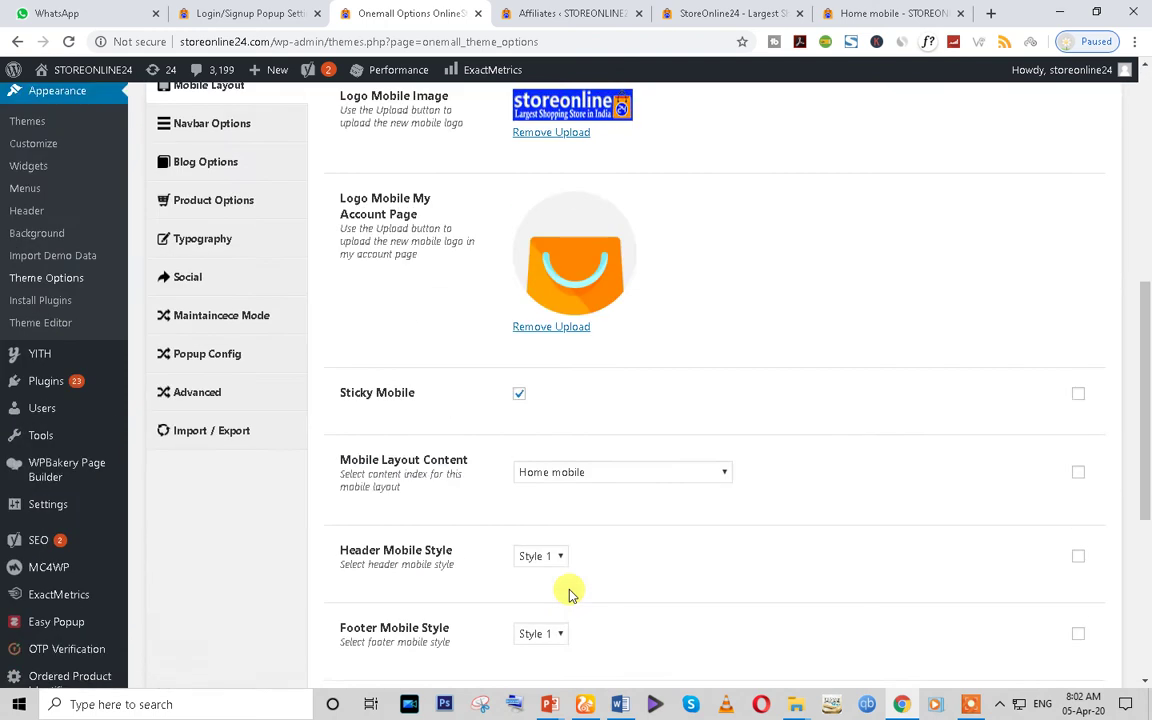
Open themeatmarche.com in the browser tab that holds the StoreOnline24 home page
{"action": "left_click", "coordinate": [590, 13]}
{"action": "left_click", "coordinate": [690, 14]}
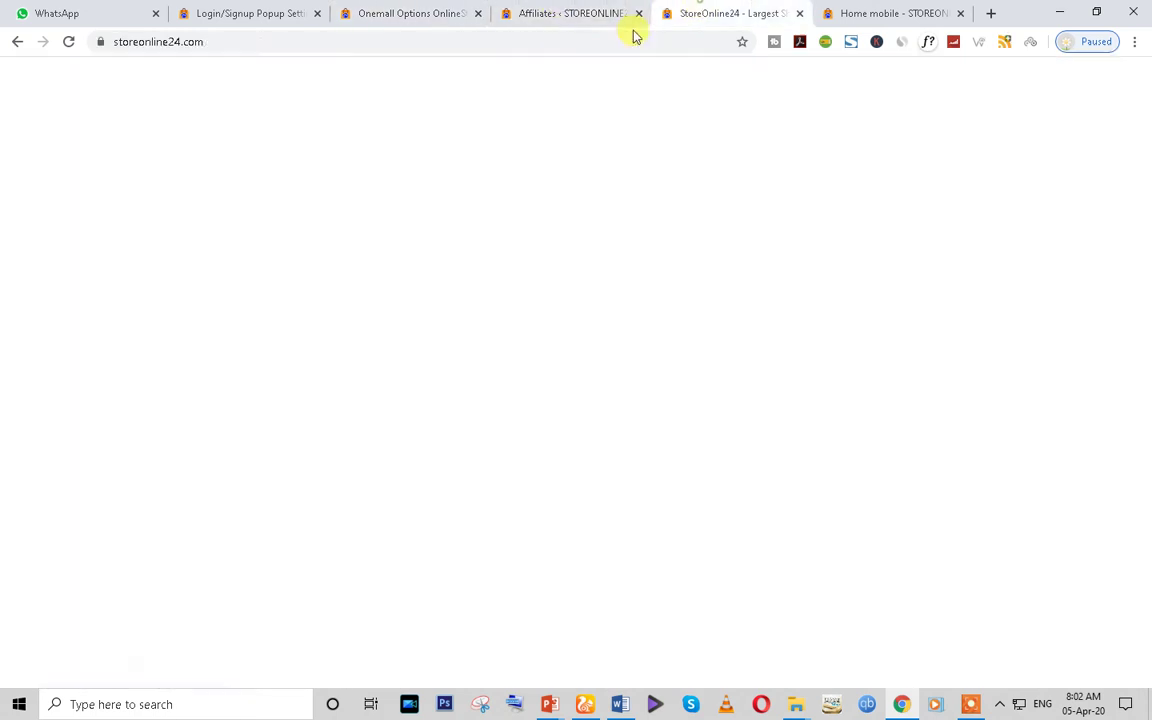
{"action": "left_click", "coordinate": [521, 41]}
{"action": "type", "text": "t"}
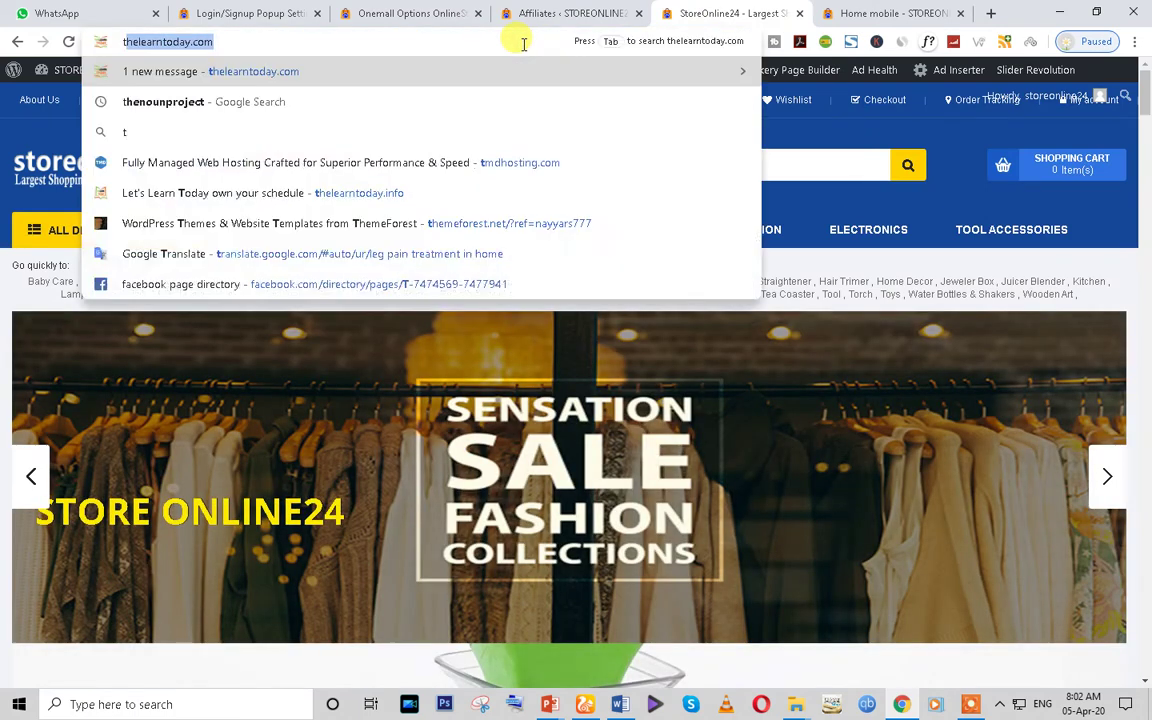
{"action": "type", "text": "hemea"}
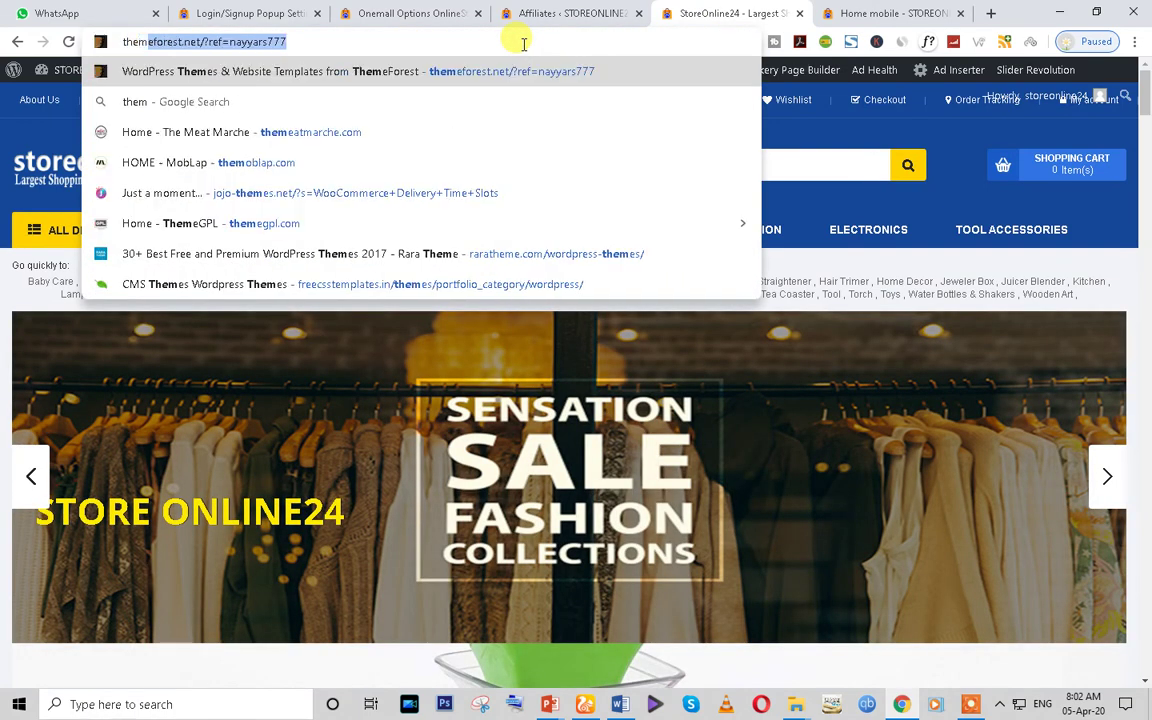
{"action": "key", "text": "Return"}
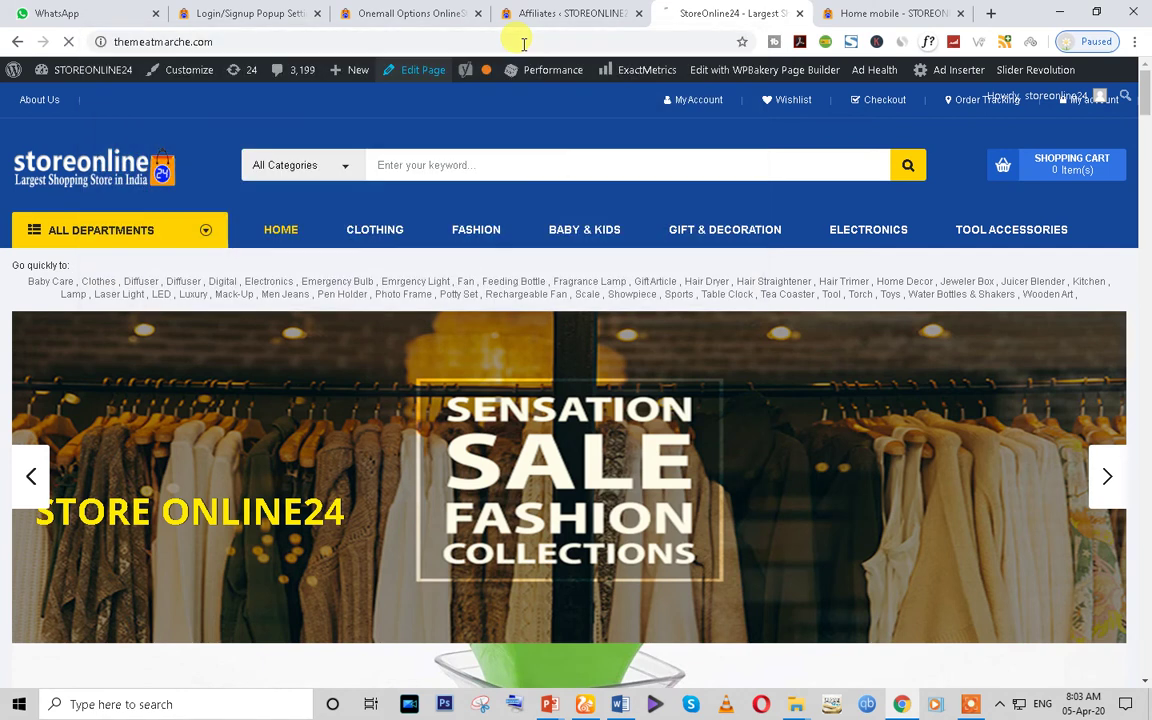
{"action": "left_click", "coordinate": [218, 42]}
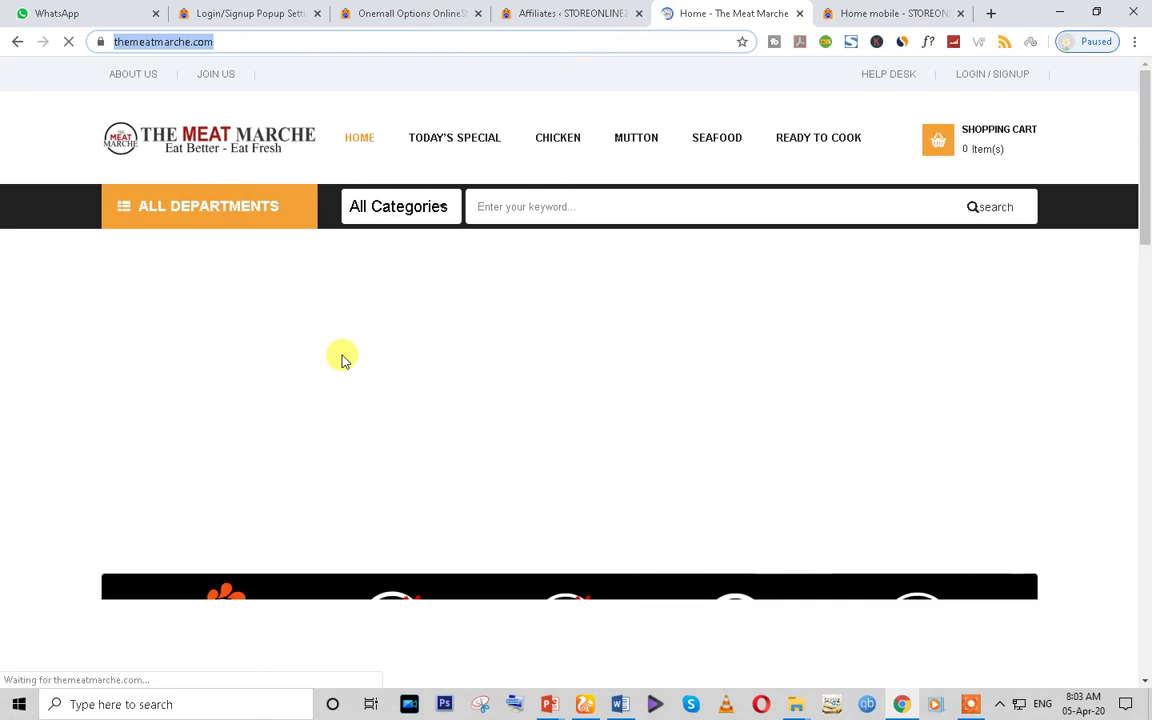
Examine The Meat Marche home page from its banner through the product sections to the popular categories
{"action": "scroll", "coordinate": [600, 356], "scroll_direction": "down", "scroll_amount": 3}
{"action": "scroll", "coordinate": [705, 355], "scroll_direction": "up", "scroll_amount": 3}
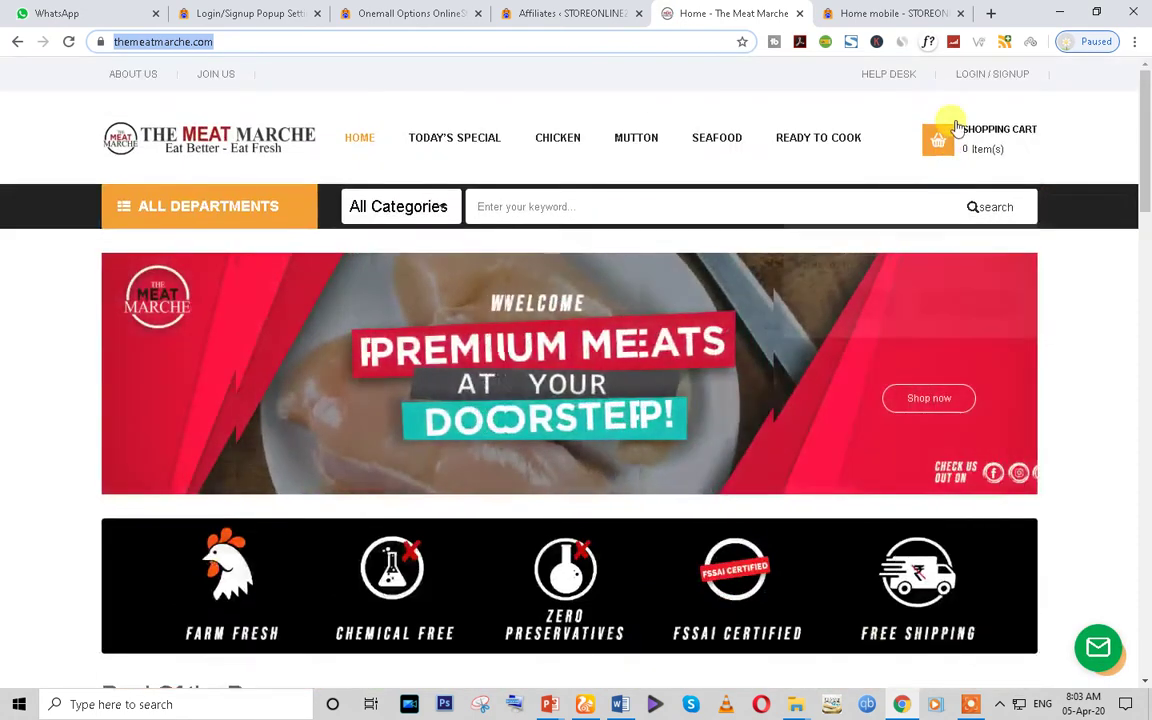
{"action": "scroll", "coordinate": [950, 398], "scroll_direction": "down", "scroll_amount": 1}
{"action": "scroll", "coordinate": [950, 398], "scroll_direction": "down", "scroll_amount": 14}
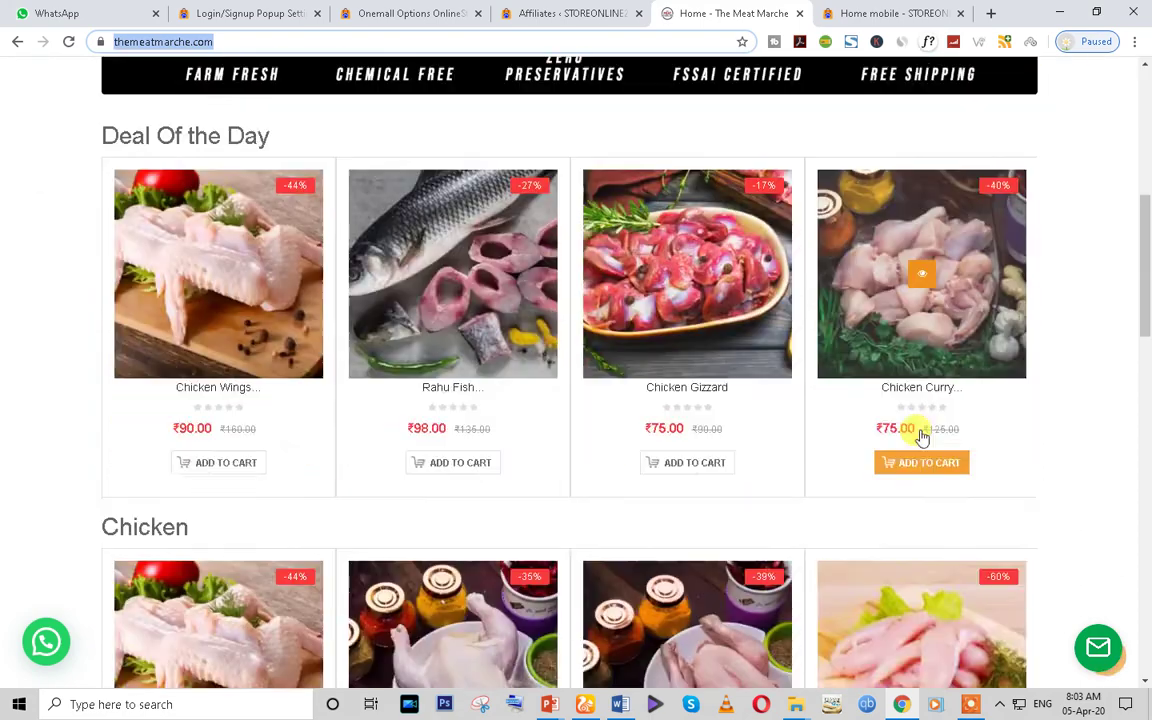
{"action": "scroll", "coordinate": [921, 437], "scroll_direction": "down", "scroll_amount": 5}
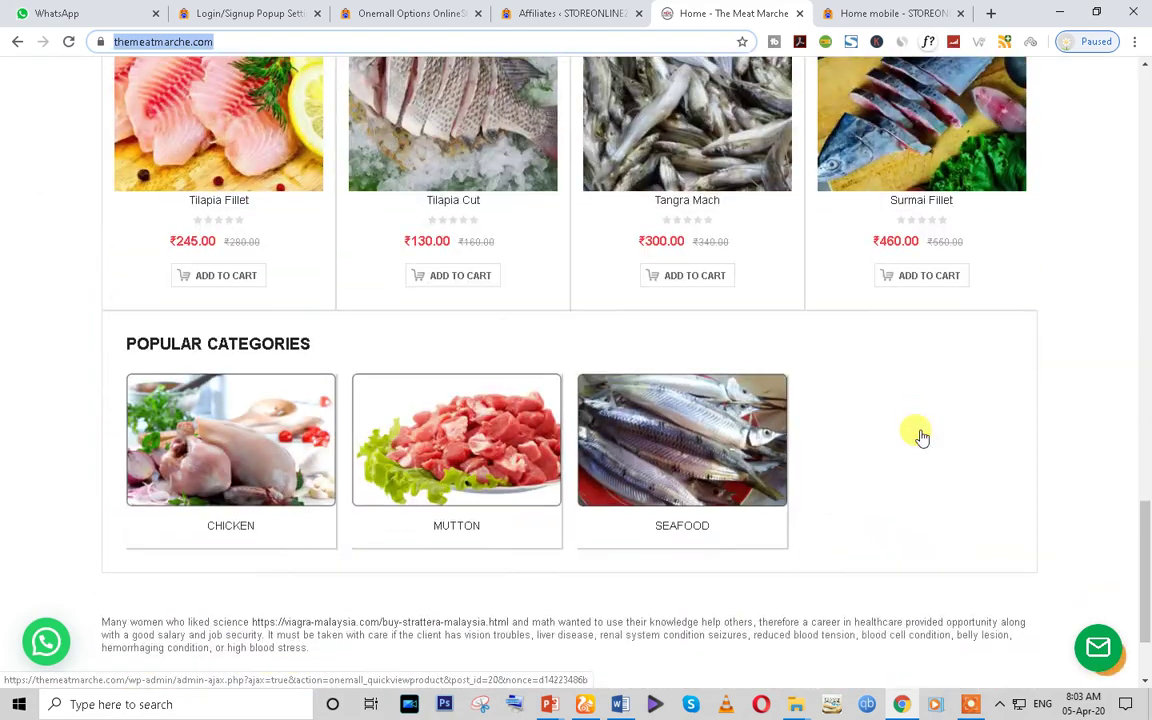
{"action": "scroll", "coordinate": [751, 522], "scroll_direction": "up", "scroll_amount": 8}
{"action": "scroll", "coordinate": [657, 541], "scroll_direction": "up", "scroll_amount": 10}
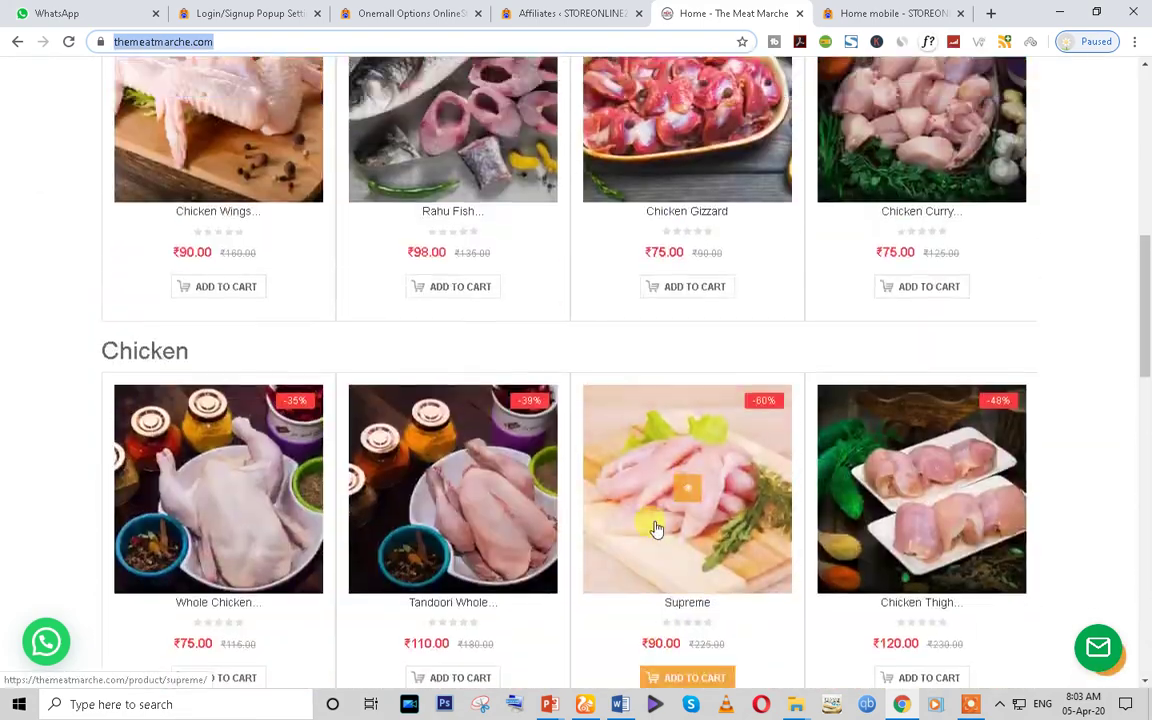
{"action": "scroll", "coordinate": [845, 322], "scroll_direction": "up", "scroll_amount": 2}
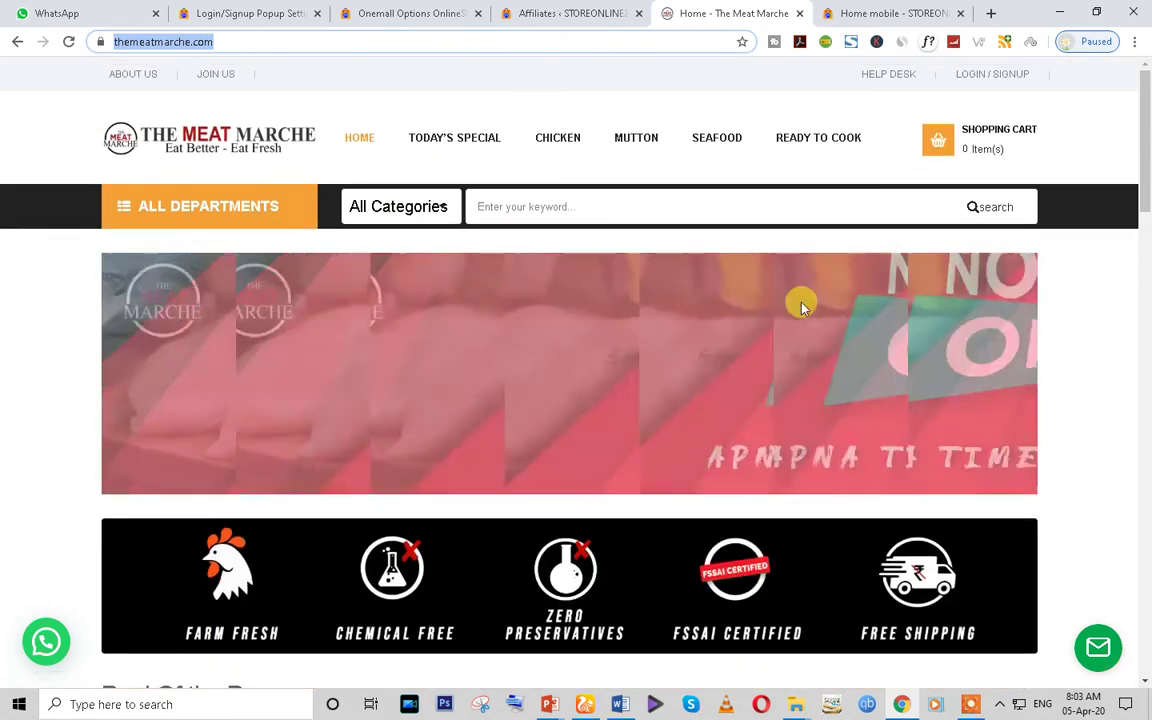
Open The Meat Marche's login popup, compare its Login and Sign up forms, and close it
{"action": "left_click", "coordinate": [980, 78]}
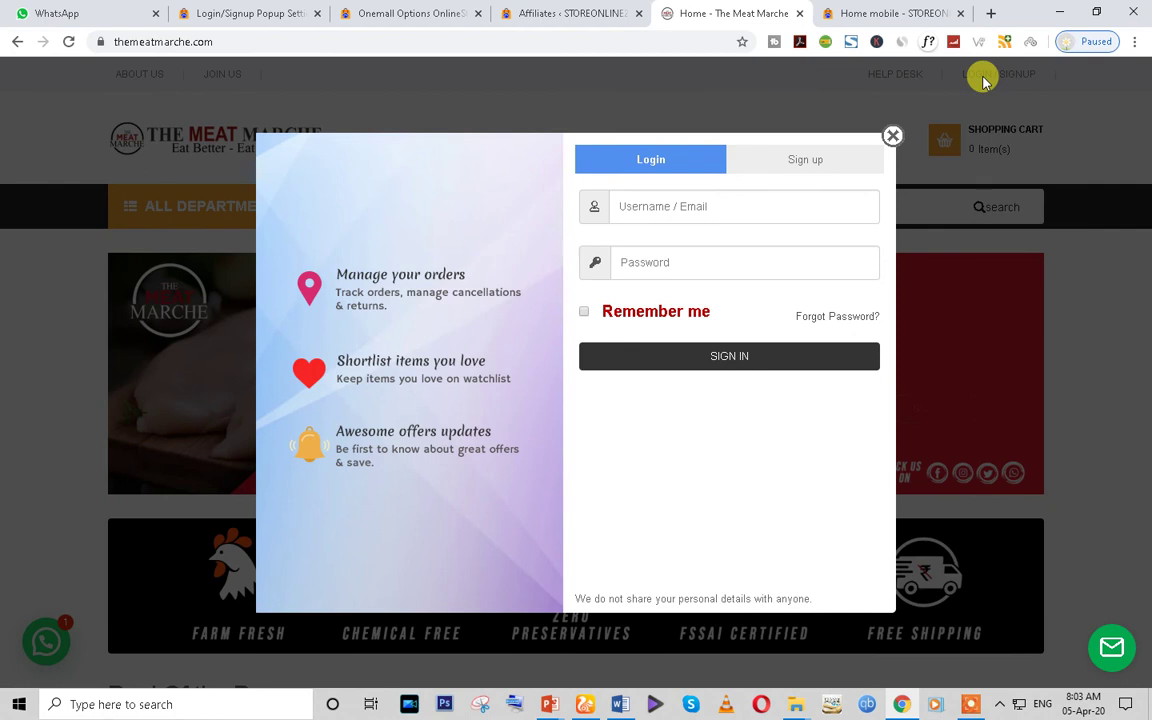
{"action": "left_click", "coordinate": [800, 170]}
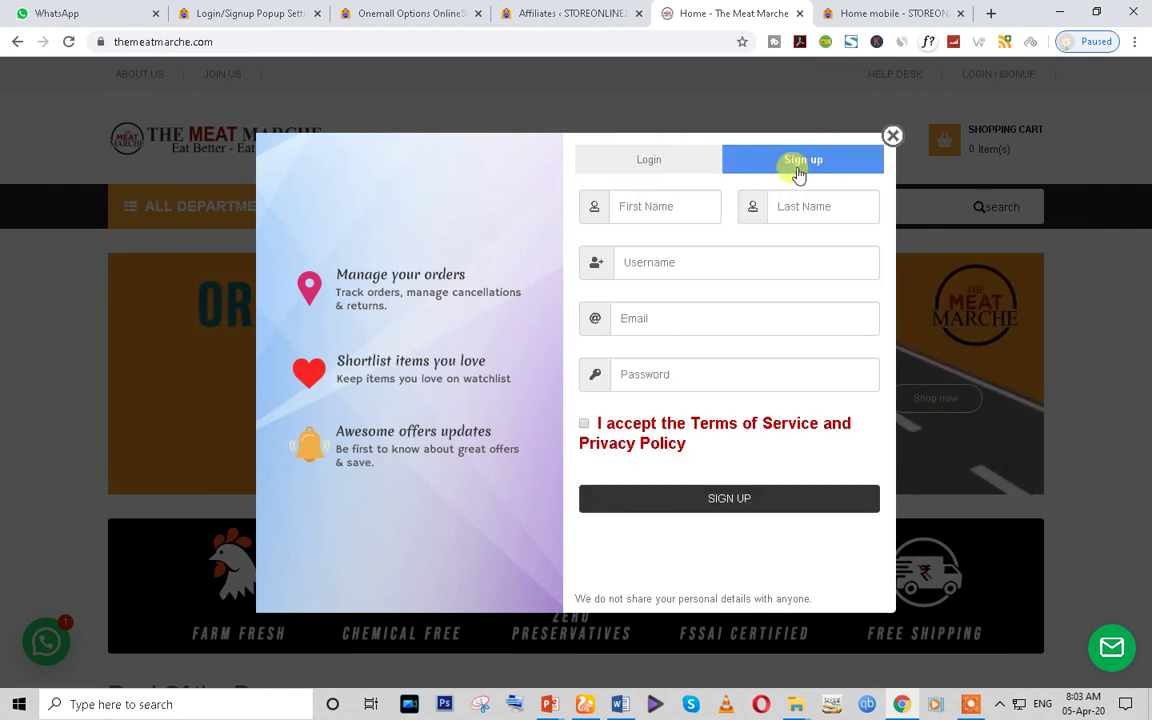
{"action": "left_click", "coordinate": [690, 172]}
{"action": "left_click", "coordinate": [792, 168]}
{"action": "left_click", "coordinate": [678, 168]}
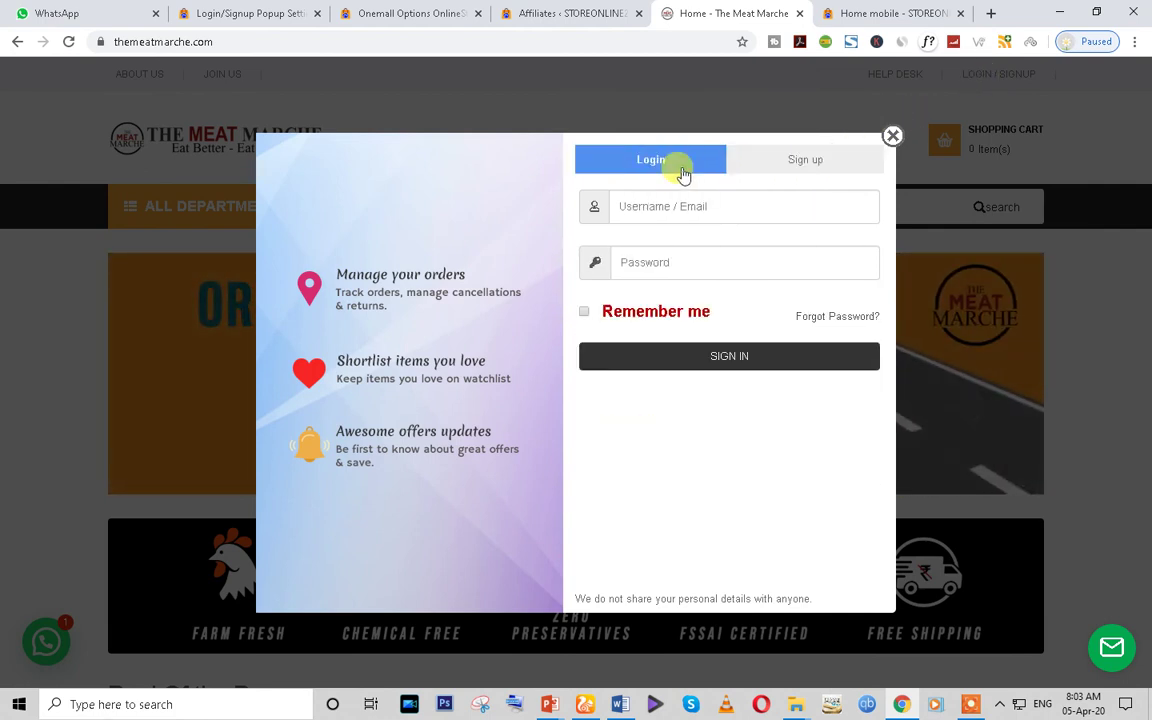
{"action": "left_click", "coordinate": [893, 137]}
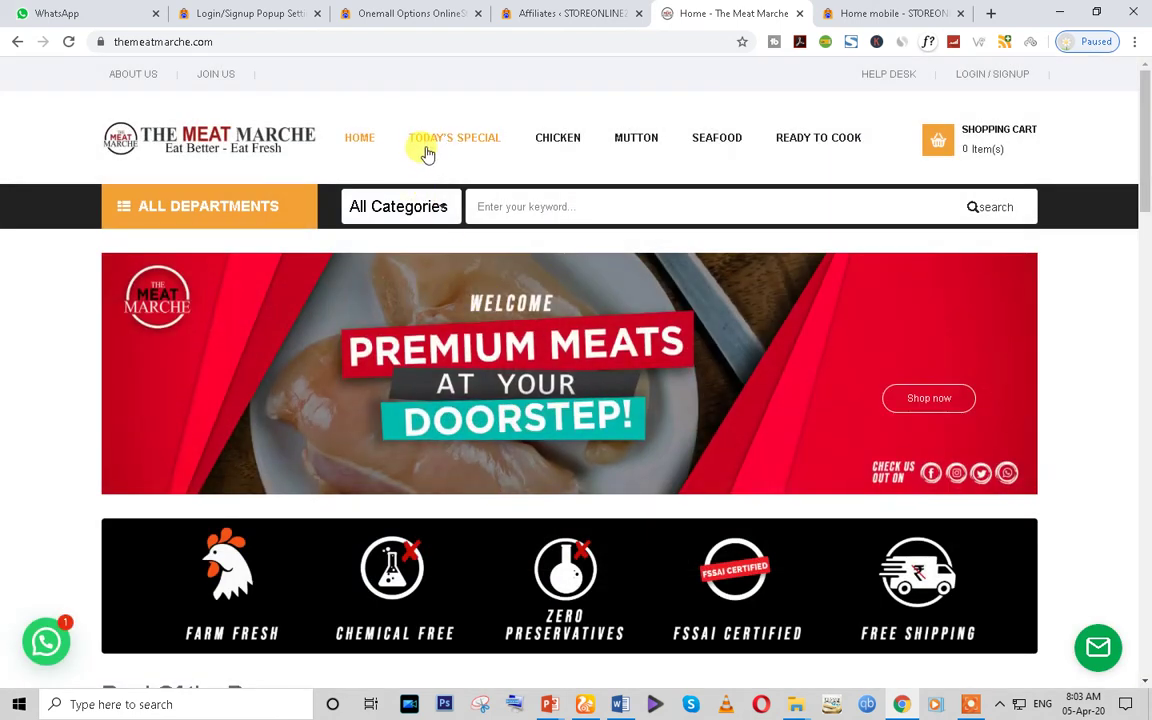
Open the Today's Special category, look over its products and cart summary, and try the Ready to Cook category
{"action": "left_click", "coordinate": [433, 148]}
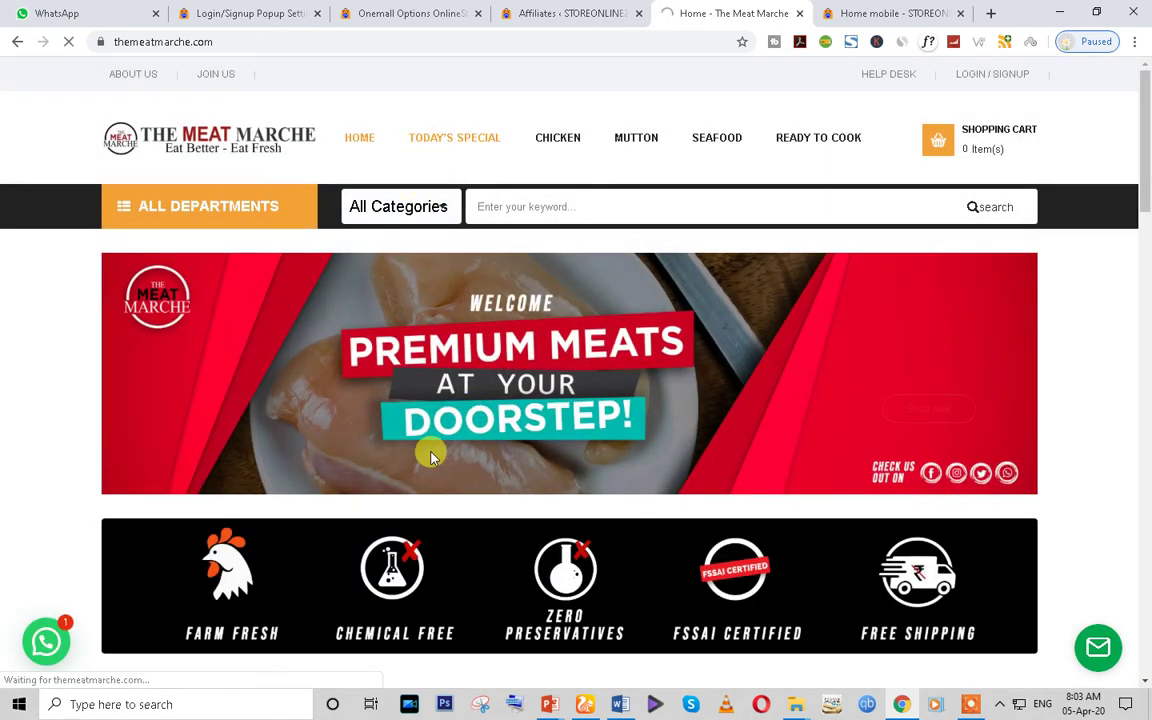
{"action": "scroll", "coordinate": [433, 458], "scroll_direction": "down", "scroll_amount": 1}
{"action": "scroll", "coordinate": [433, 458], "scroll_direction": "down", "scroll_amount": 7}
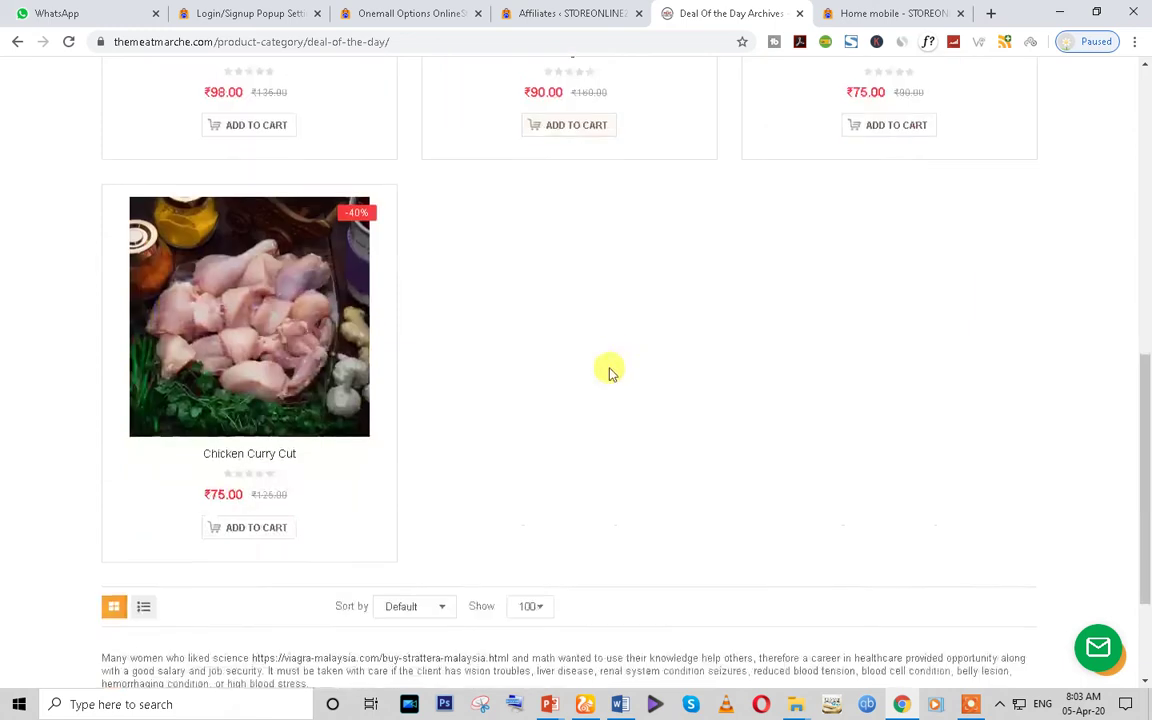
{"action": "scroll", "coordinate": [607, 368], "scroll_direction": "up", "scroll_amount": 7}
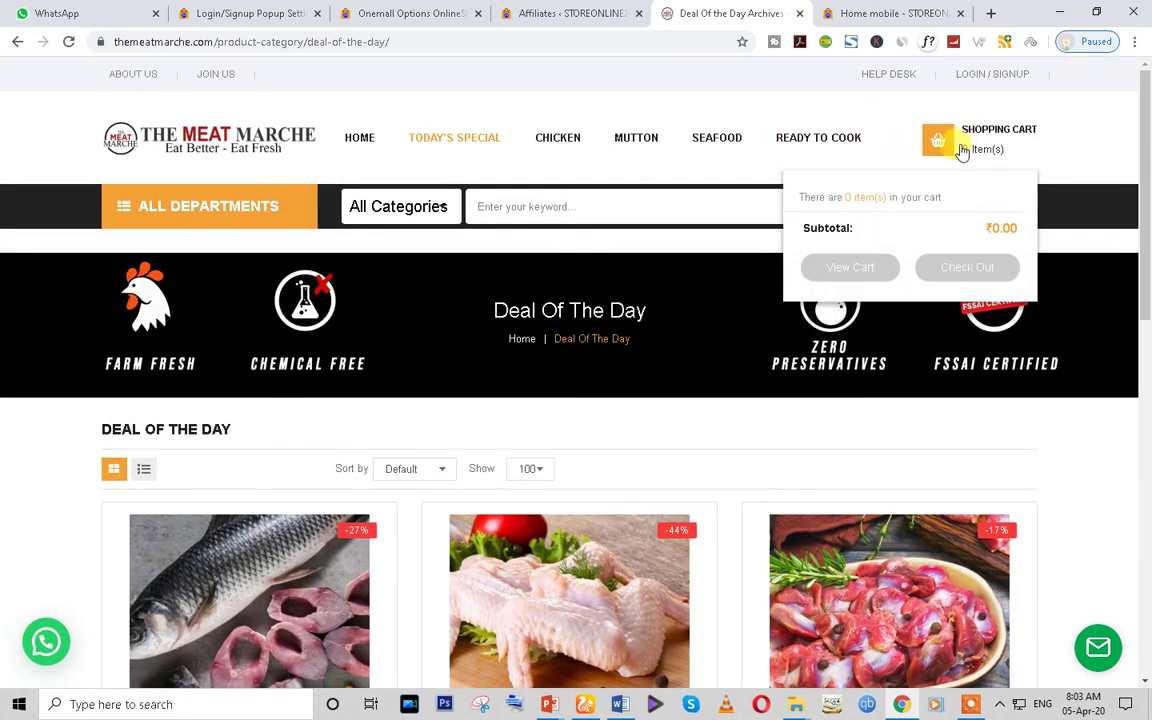
{"action": "left_click", "coordinate": [806, 146]}
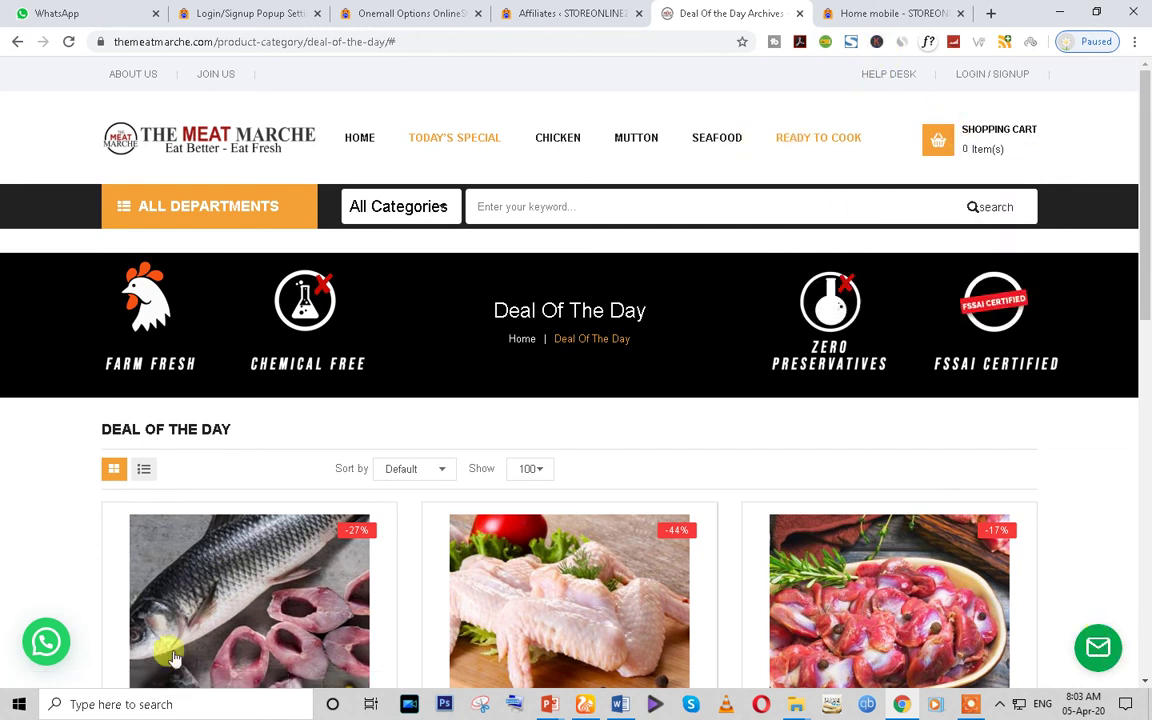
Show and close the WhatsApp chat box, and open the site's offline message form
{"action": "left_click", "coordinate": [37, 645]}
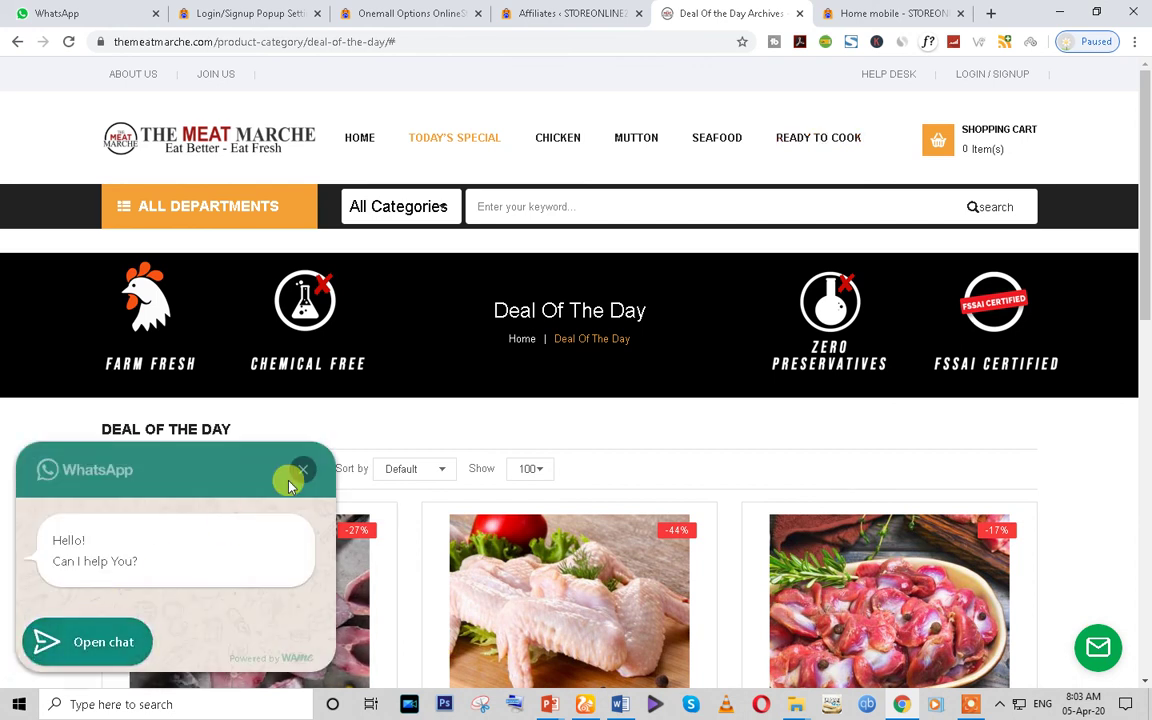
{"action": "left_click", "coordinate": [297, 472]}
{"action": "scroll", "coordinate": [329, 501], "scroll_direction": "down", "scroll_amount": 5}
{"action": "scroll", "coordinate": [329, 501], "scroll_direction": "up", "scroll_amount": 4}
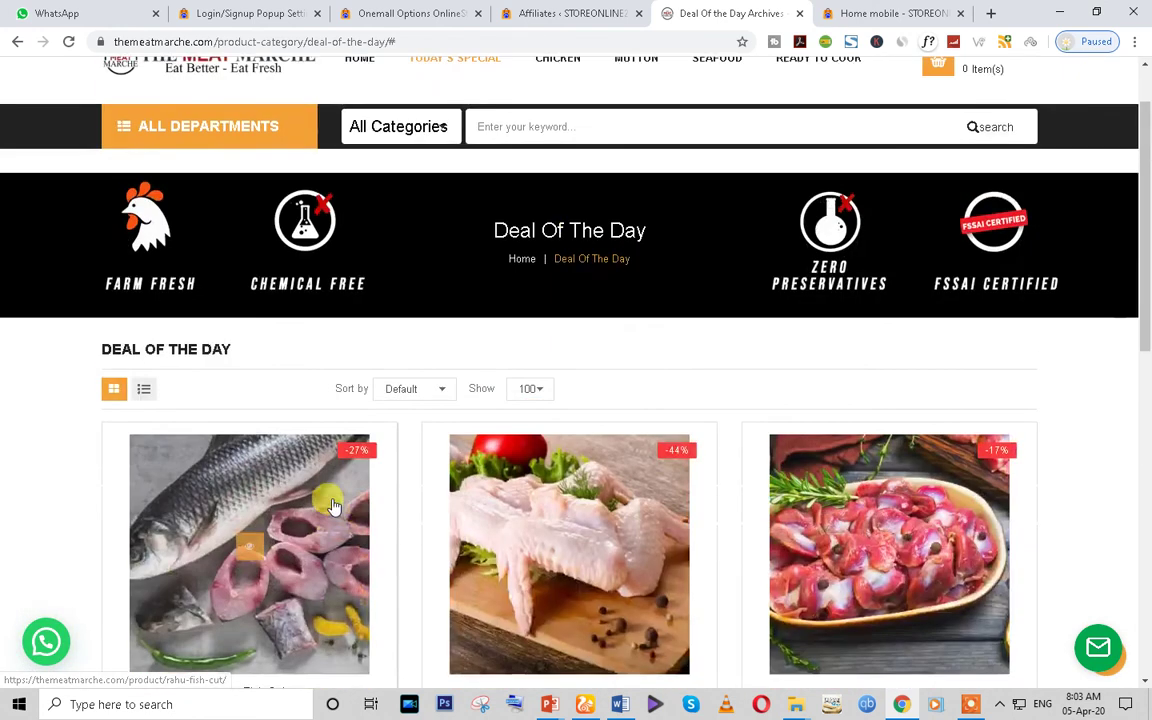
{"action": "left_click", "coordinate": [1098, 647]}
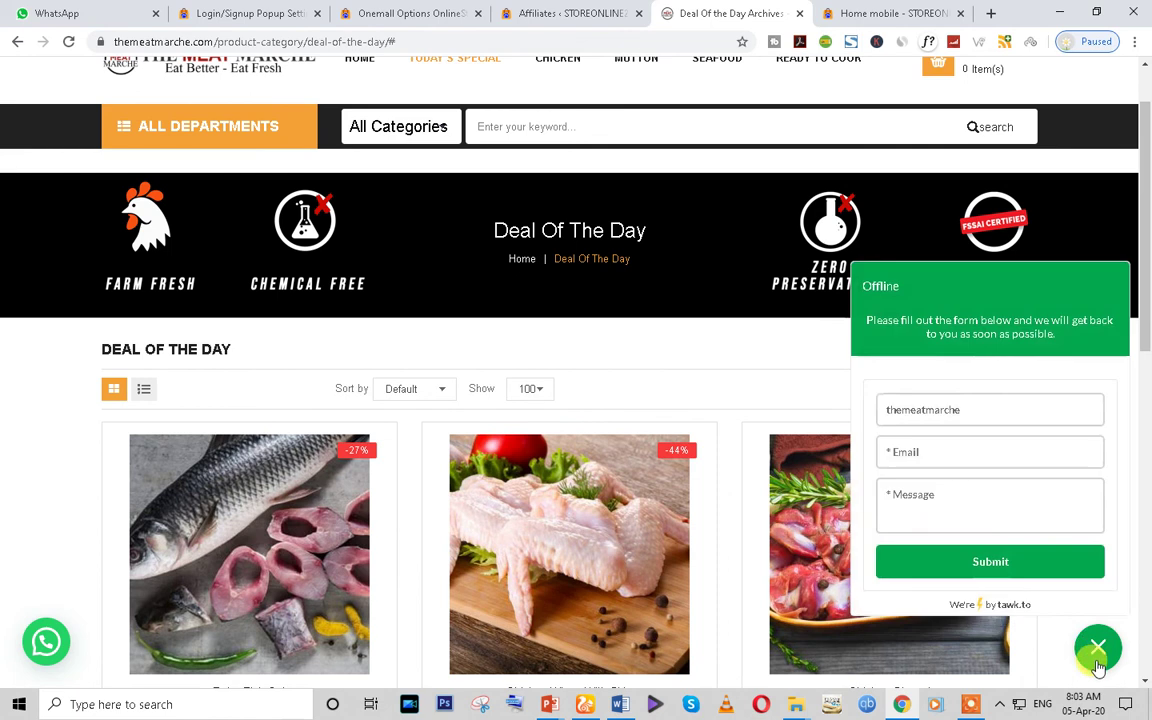
Go through the offline message form's Name, Email and Message fields without filling them in, and close the form
{"action": "left_click", "coordinate": [936, 452]}
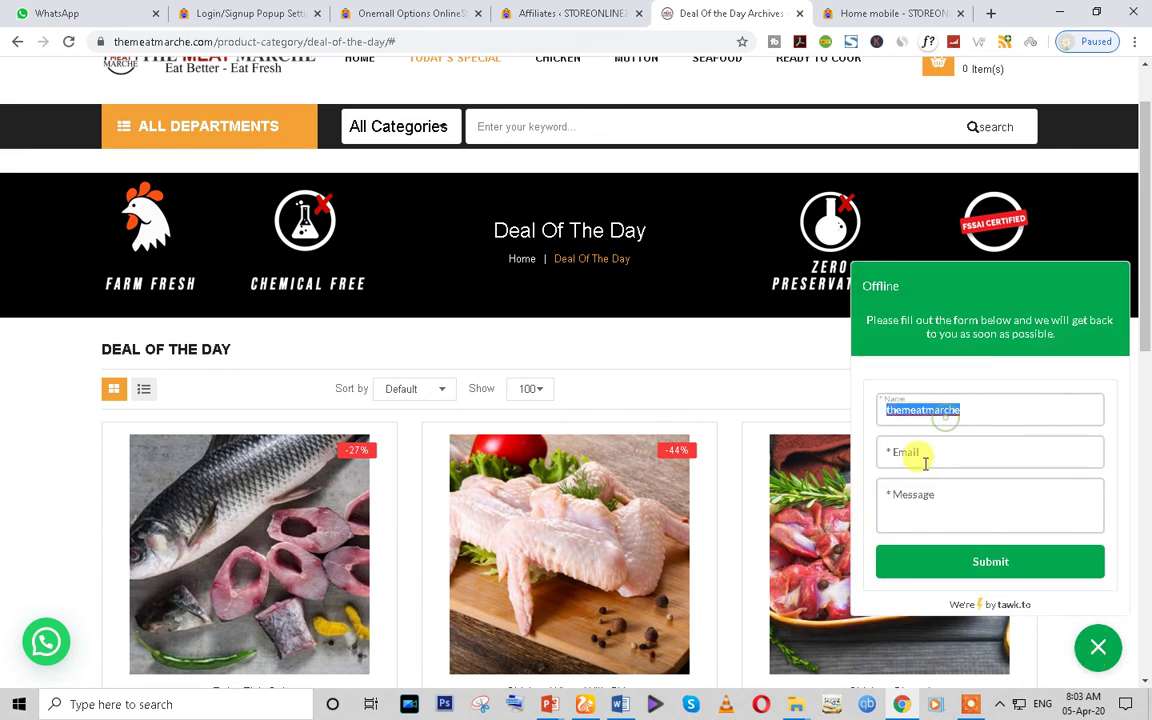
{"action": "left_click", "coordinate": [923, 457]}
{"action": "left_click", "coordinate": [916, 453]}
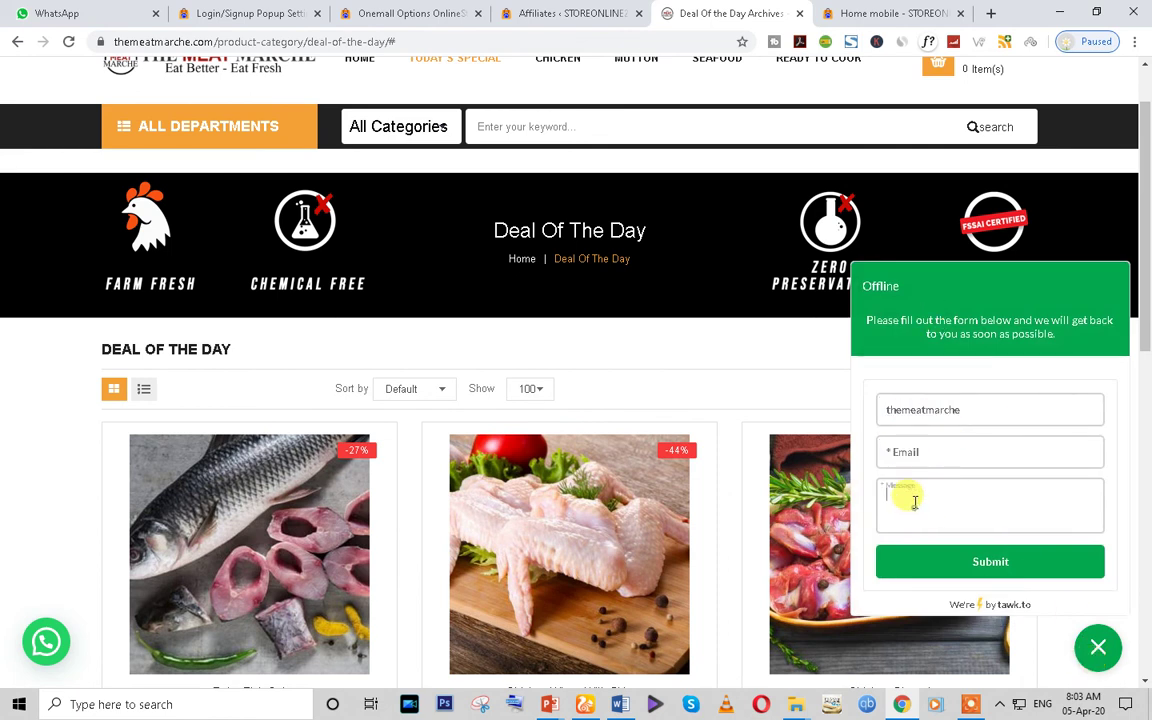
{"action": "double_click", "coordinate": [940, 406]}
{"action": "left_click", "coordinate": [930, 452]}
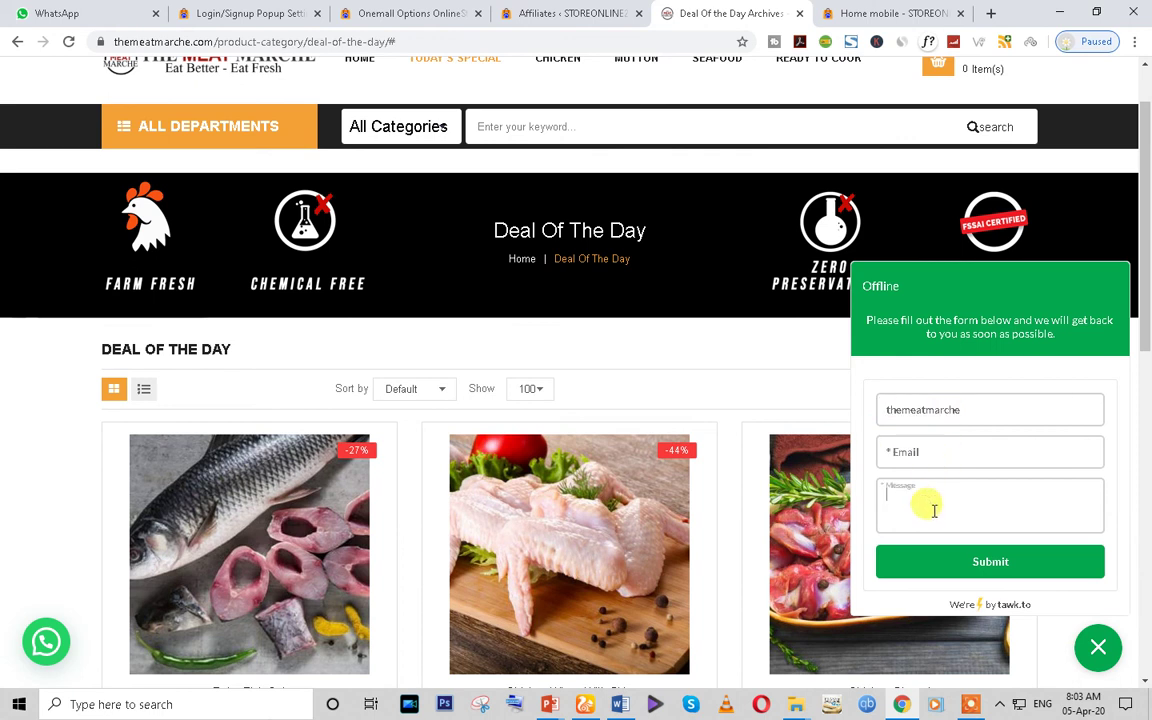
{"action": "left_click", "coordinate": [1049, 350]}
{"action": "scroll", "coordinate": [1060, 450], "scroll_direction": "down", "scroll_amount": 4}
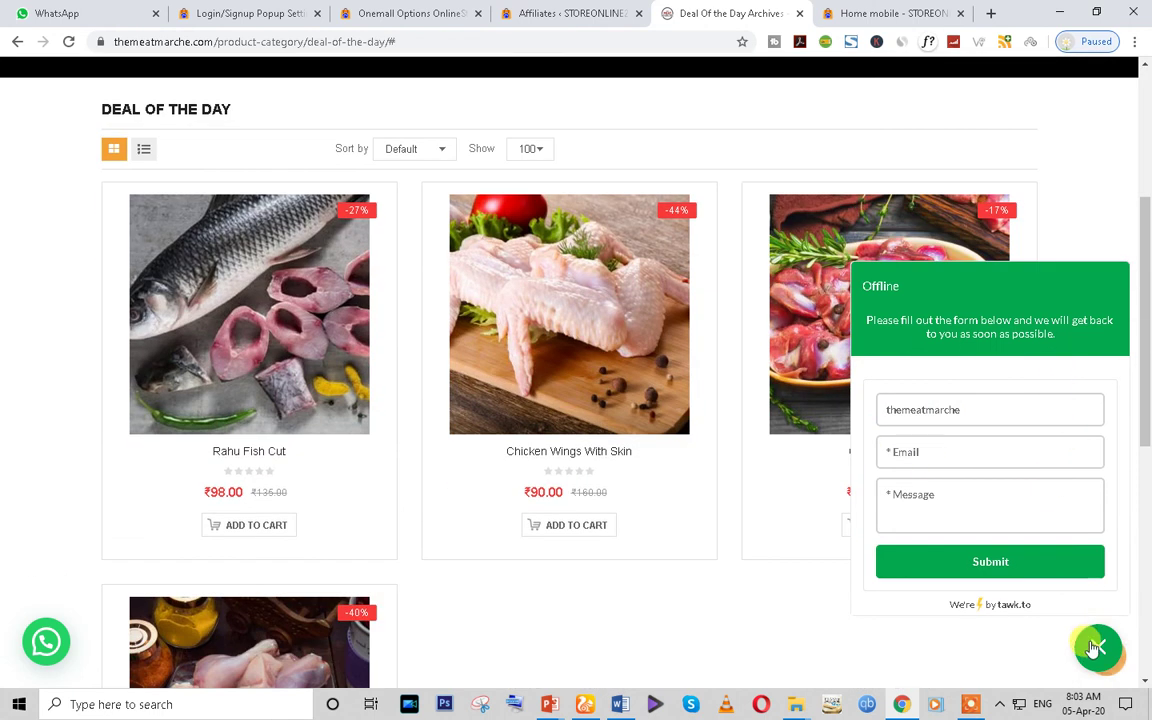
{"action": "left_click", "coordinate": [1095, 648]}
Examine the footer's contact details, quick links, main menu, payment methods and social links, and return to the page header
{"action": "scroll", "coordinate": [678, 576], "scroll_direction": "down", "scroll_amount": 5}
{"action": "scroll", "coordinate": [712, 663], "scroll_direction": "down", "scroll_amount": 2}
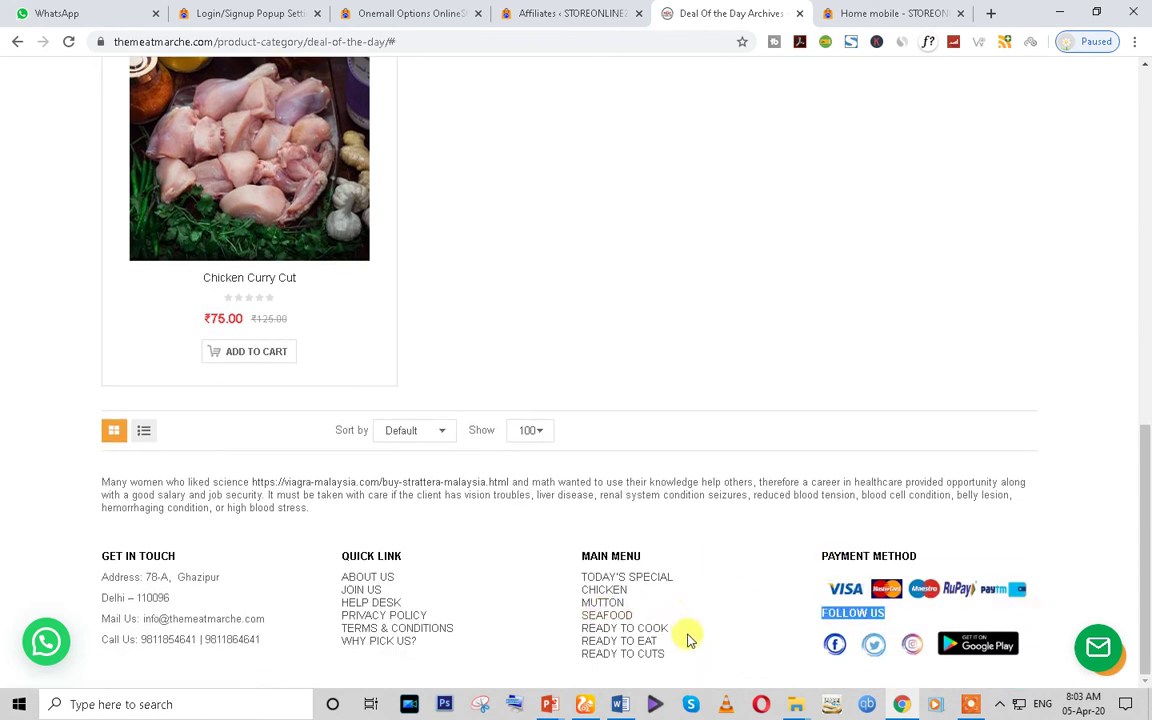
{"action": "left_click_drag", "start_coordinate": [683, 664], "coordinate": [563, 578]}
{"action": "left_click_drag", "start_coordinate": [450, 658], "coordinate": [296, 552]}
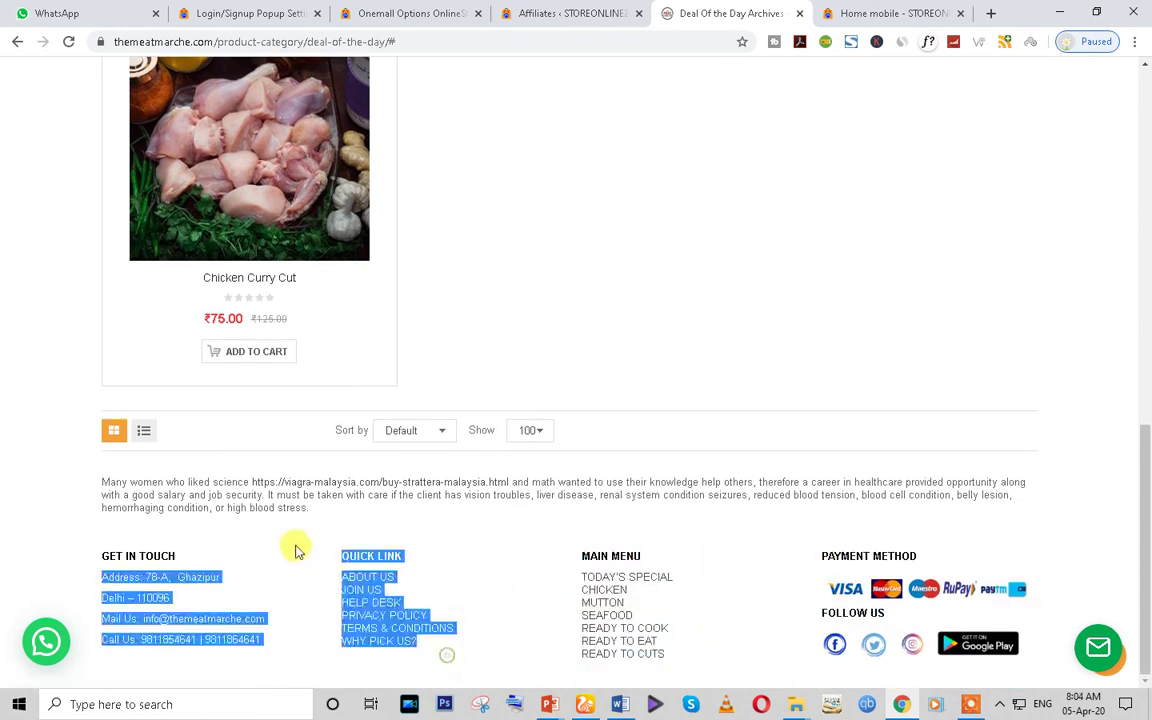
{"action": "left_click", "coordinate": [545, 657]}
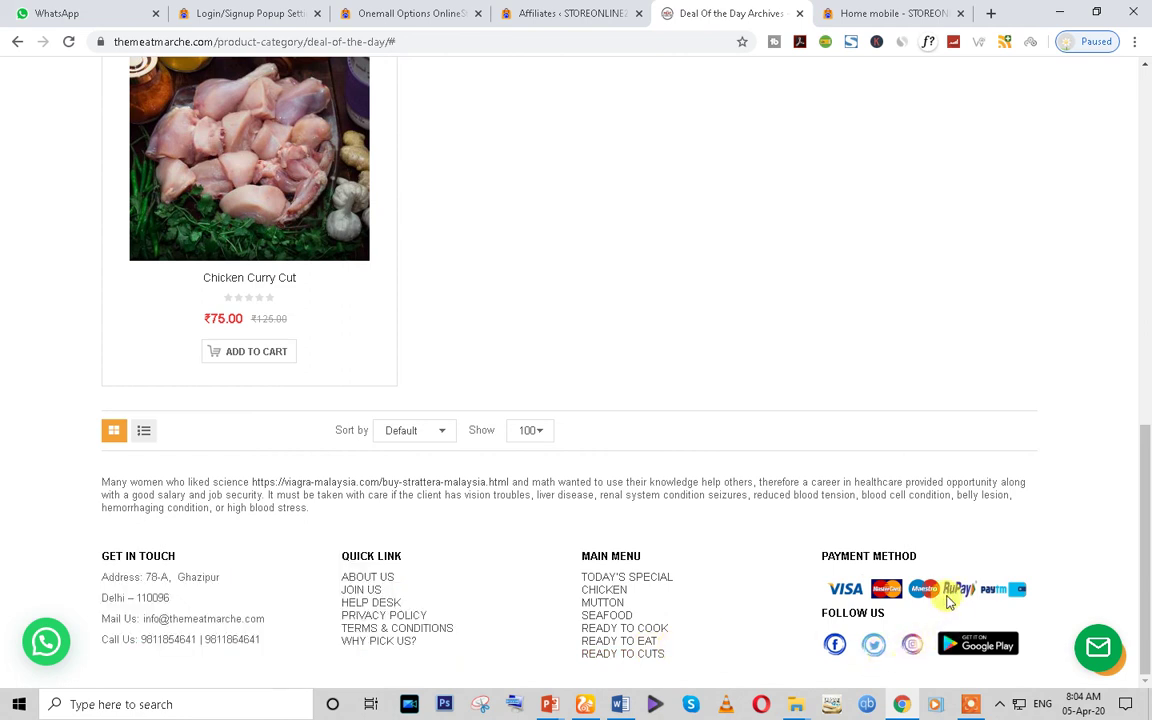
{"action": "scroll", "coordinate": [424, 463], "scroll_direction": "up", "scroll_amount": 10}
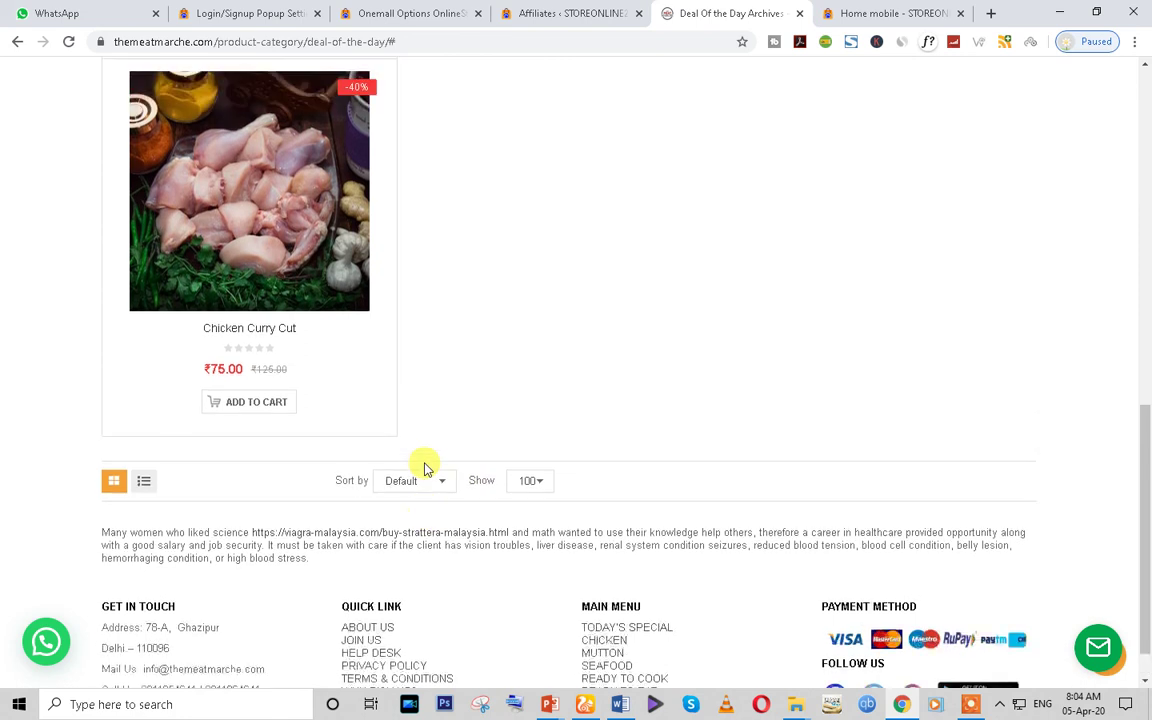
{"action": "left_click", "coordinate": [420, 468]}
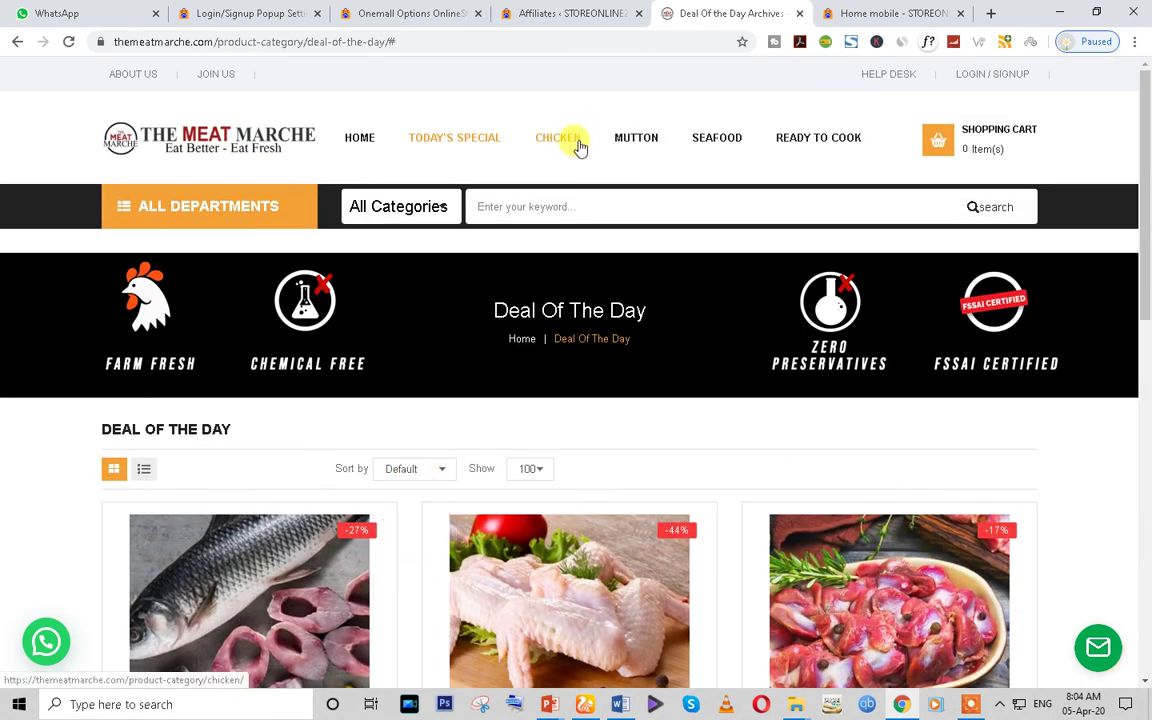